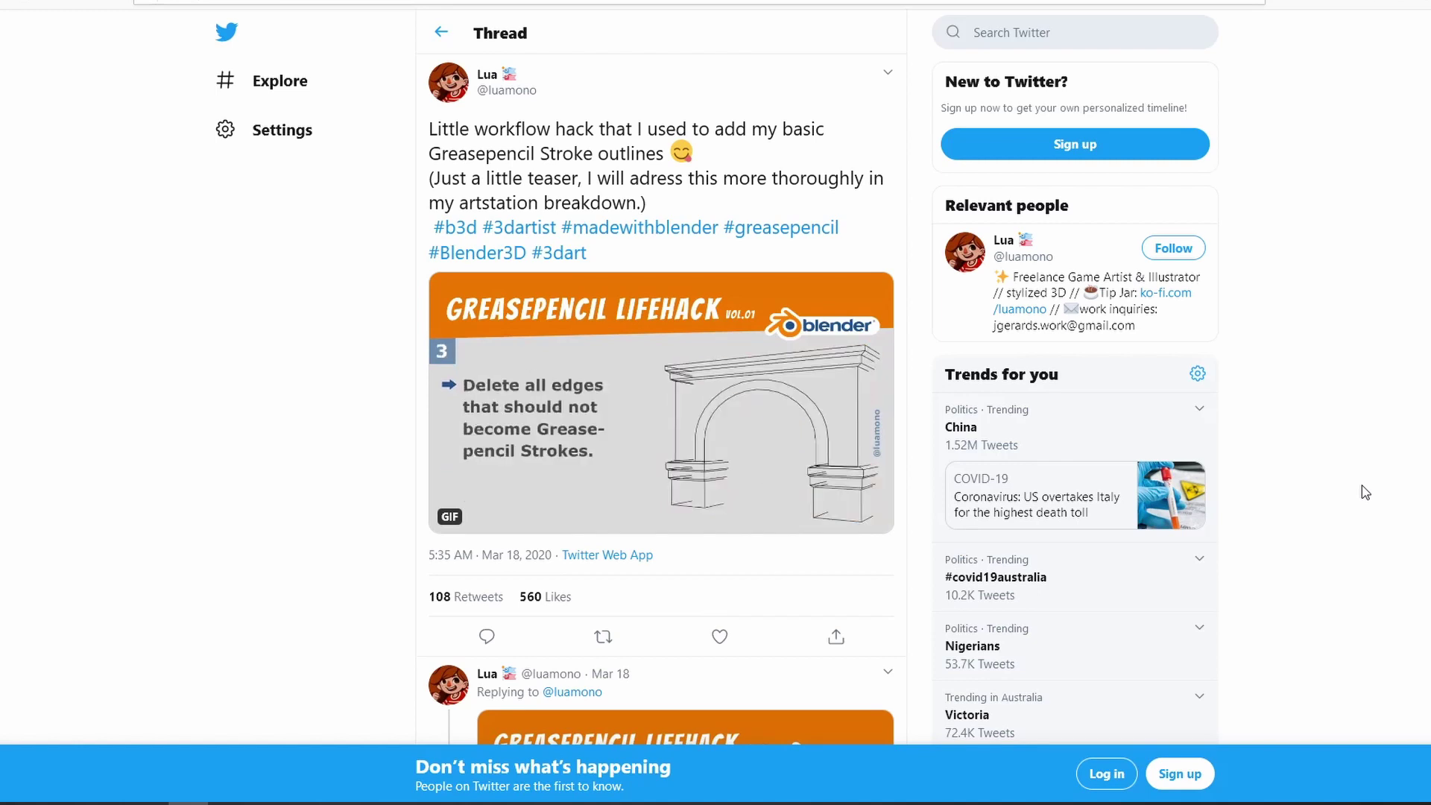
- Scroll the luamono Grease Pencil lifehack thread down to the step 5 and step 6 tweets
scroll(1361, 485, down, 1)
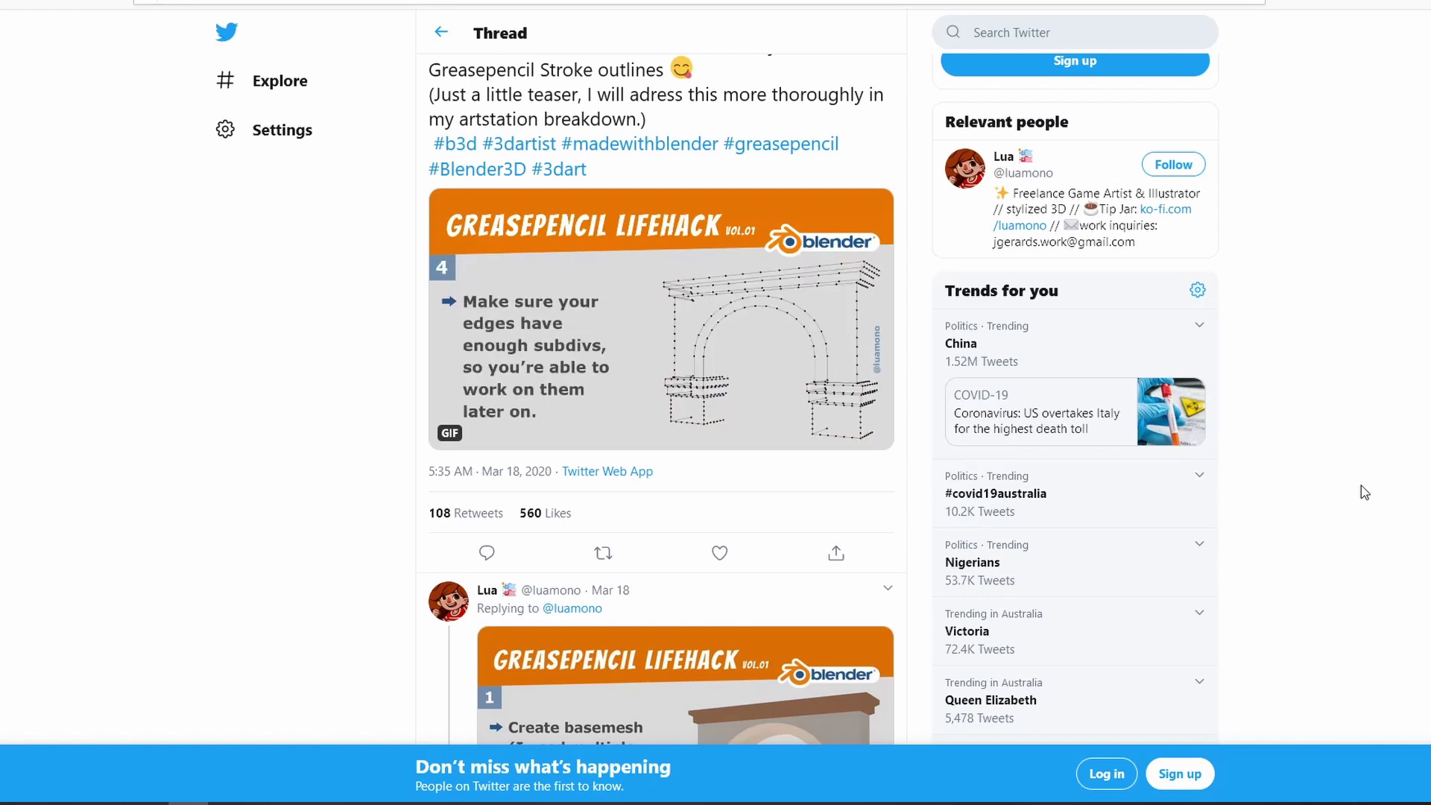
scroll(1361, 485, down, 5)
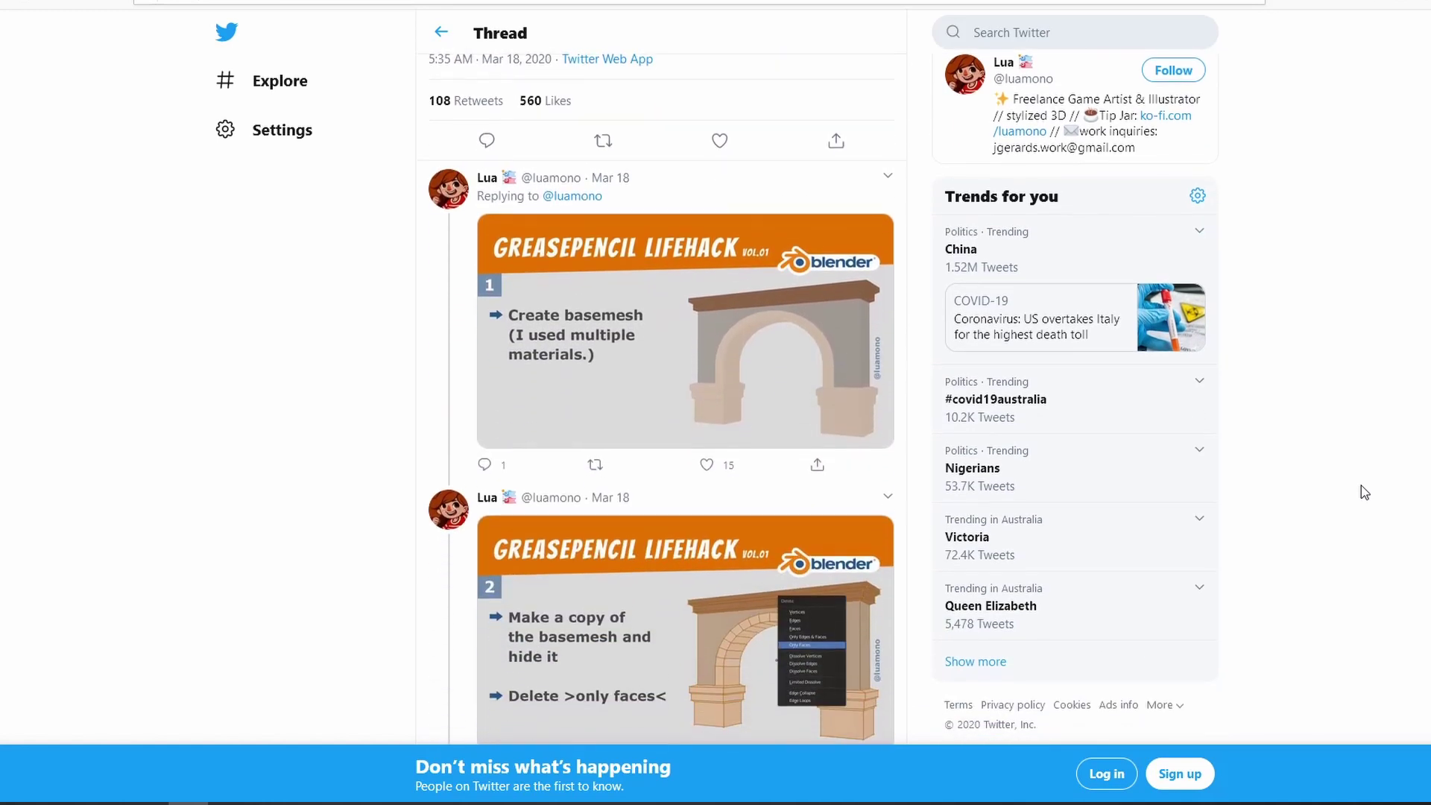
scroll(1361, 485, down, 1)
scroll(1362, 485, down, 5)
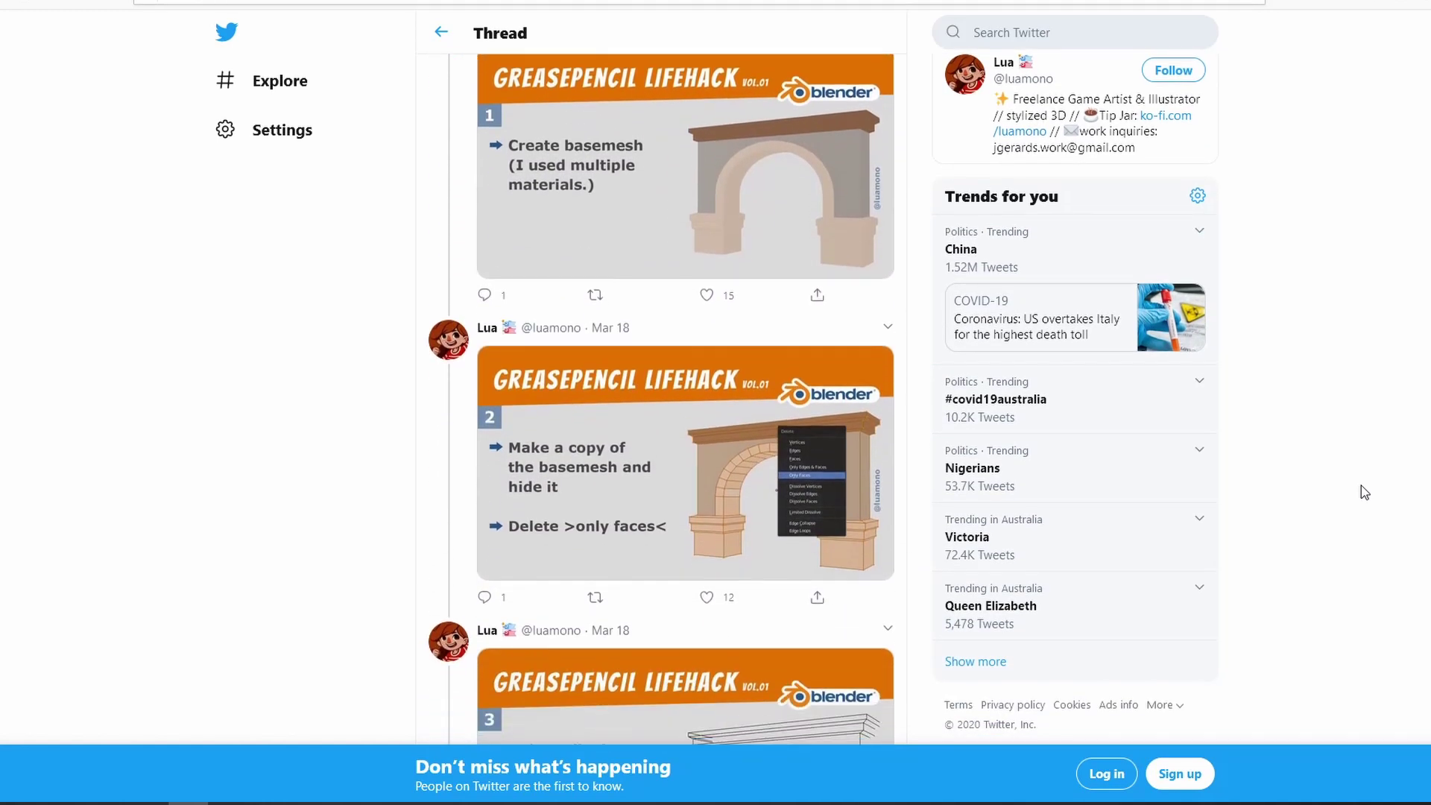
scroll(1361, 485, down, 2)
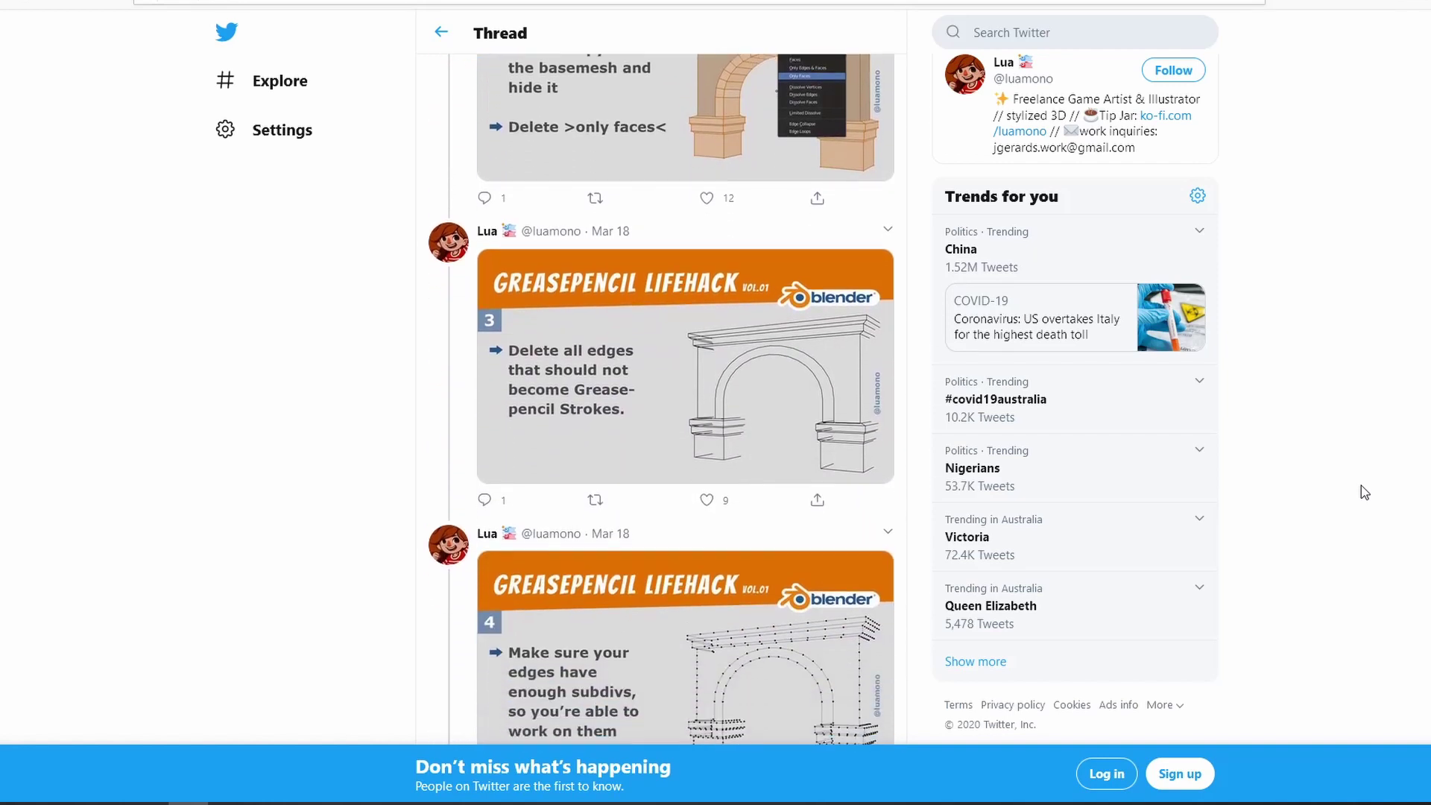
scroll(1361, 485, down, 8)
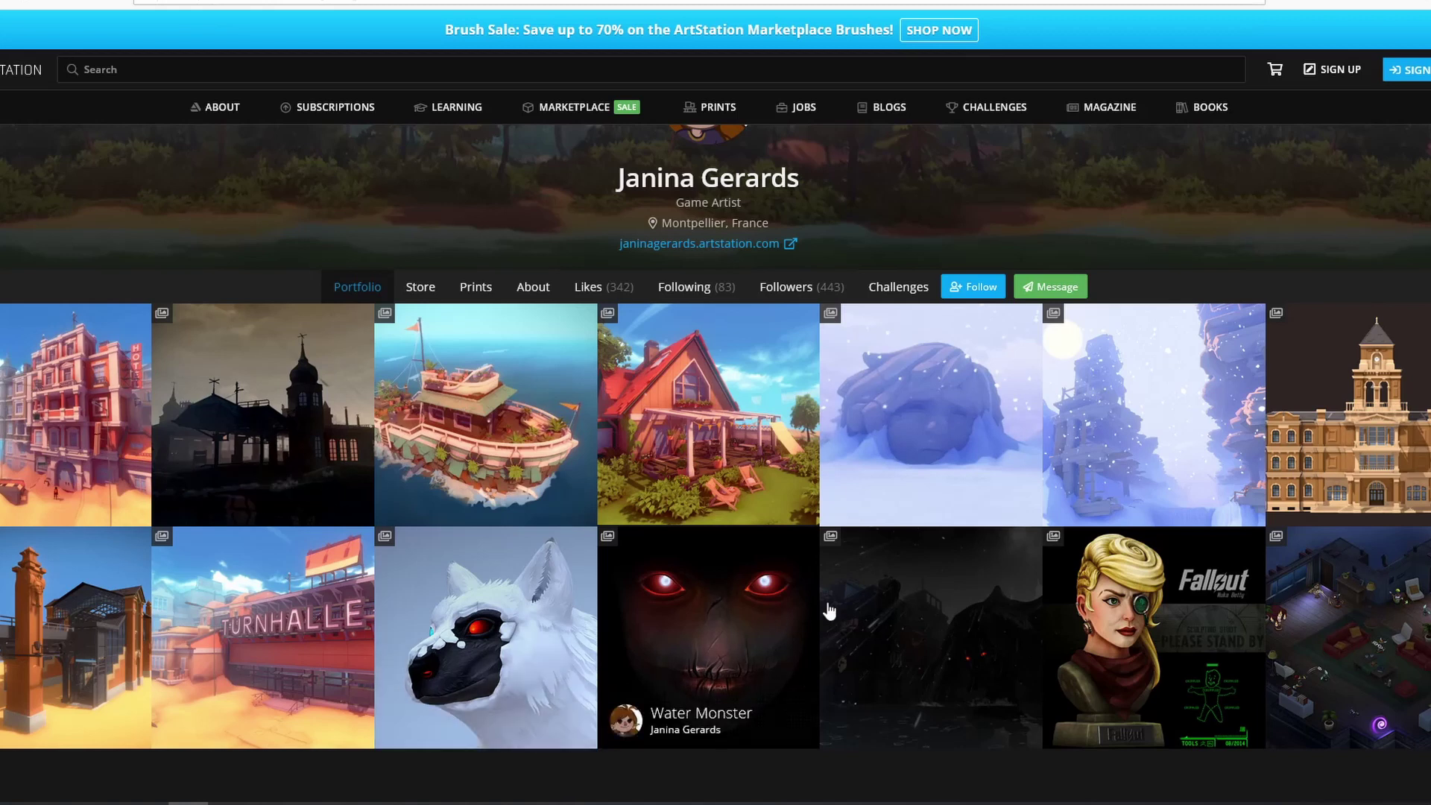
- Open the House Boat project in the ArtStation portfolio and scroll through its images
scroll(876, 617, down, 1)
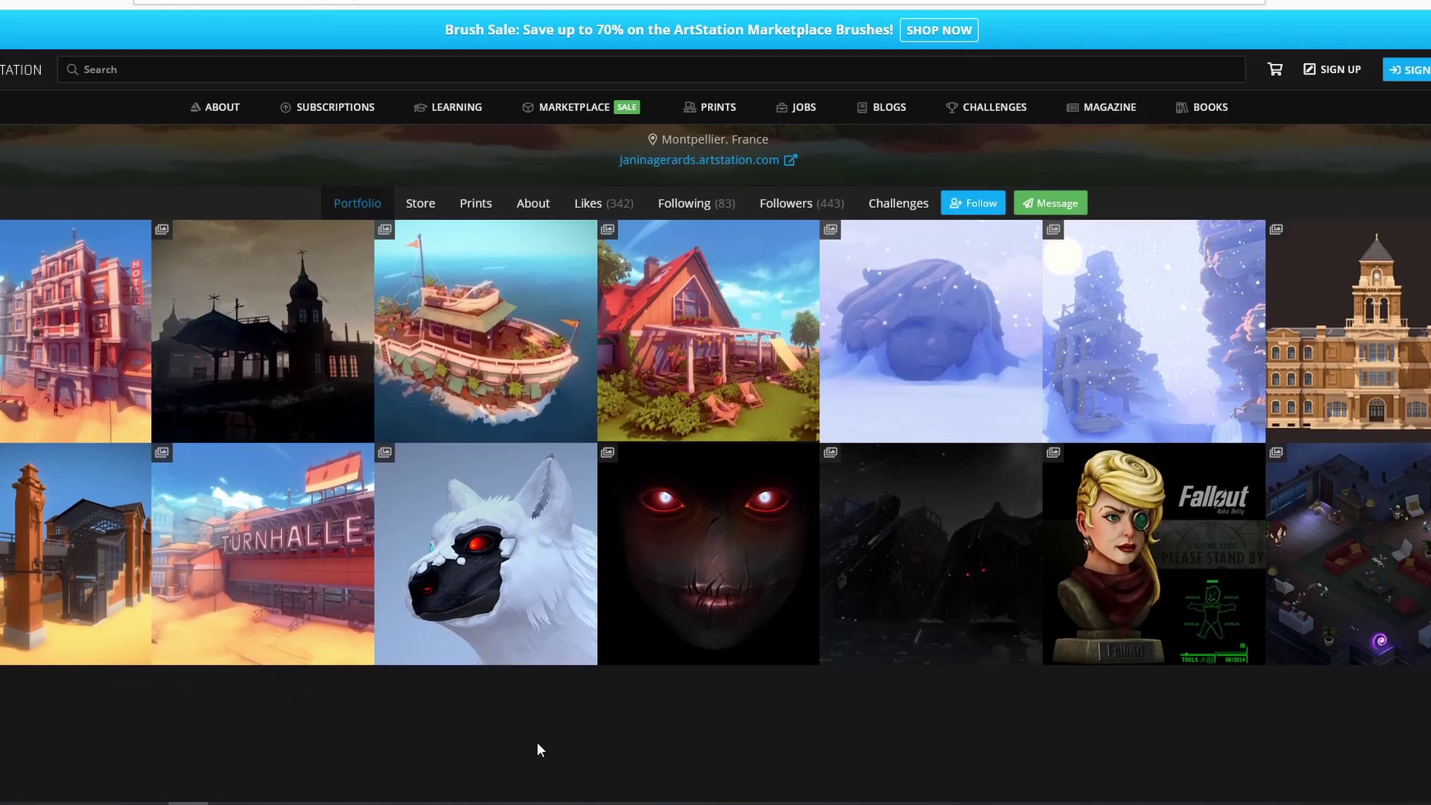
click(465, 343)
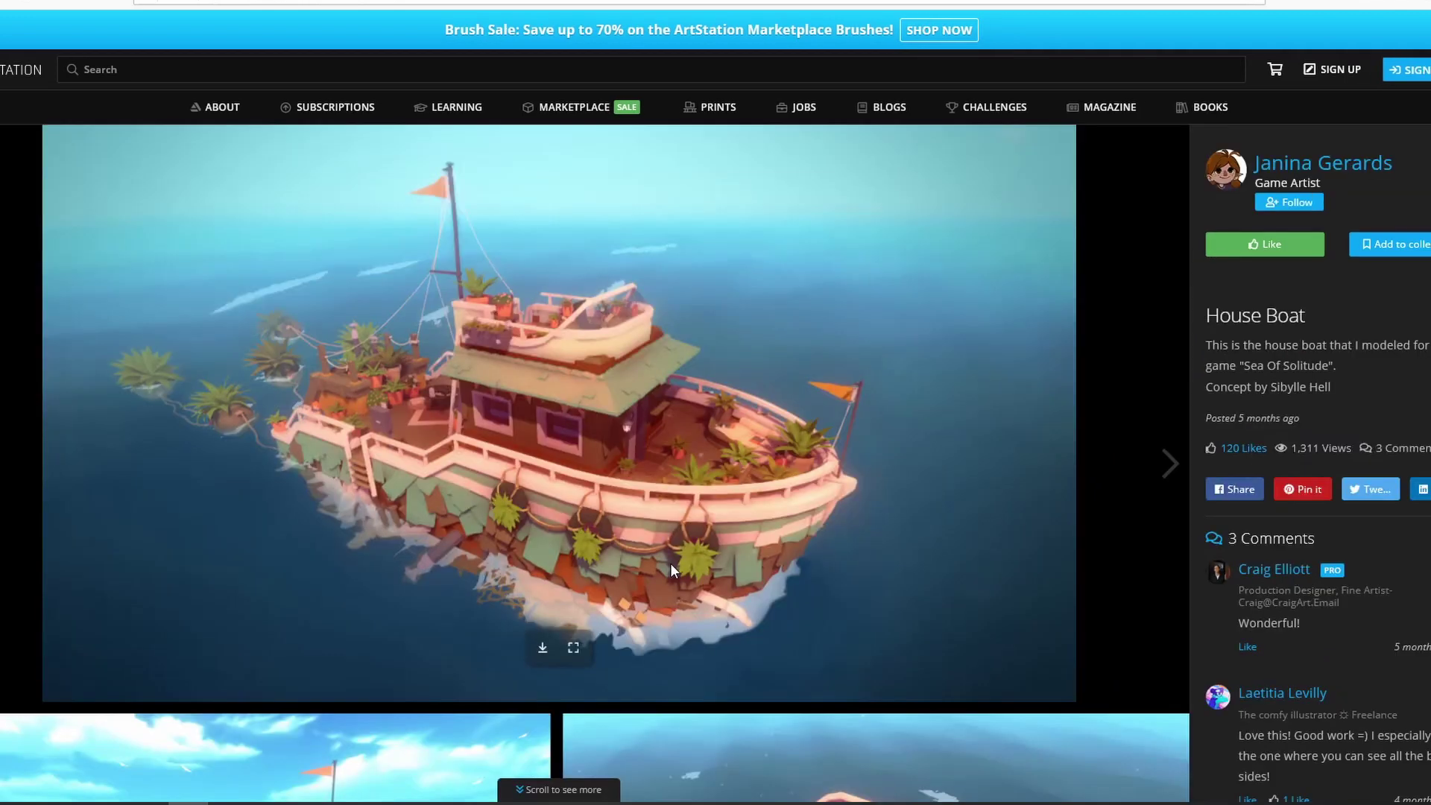
scroll(678, 544, down, 5)
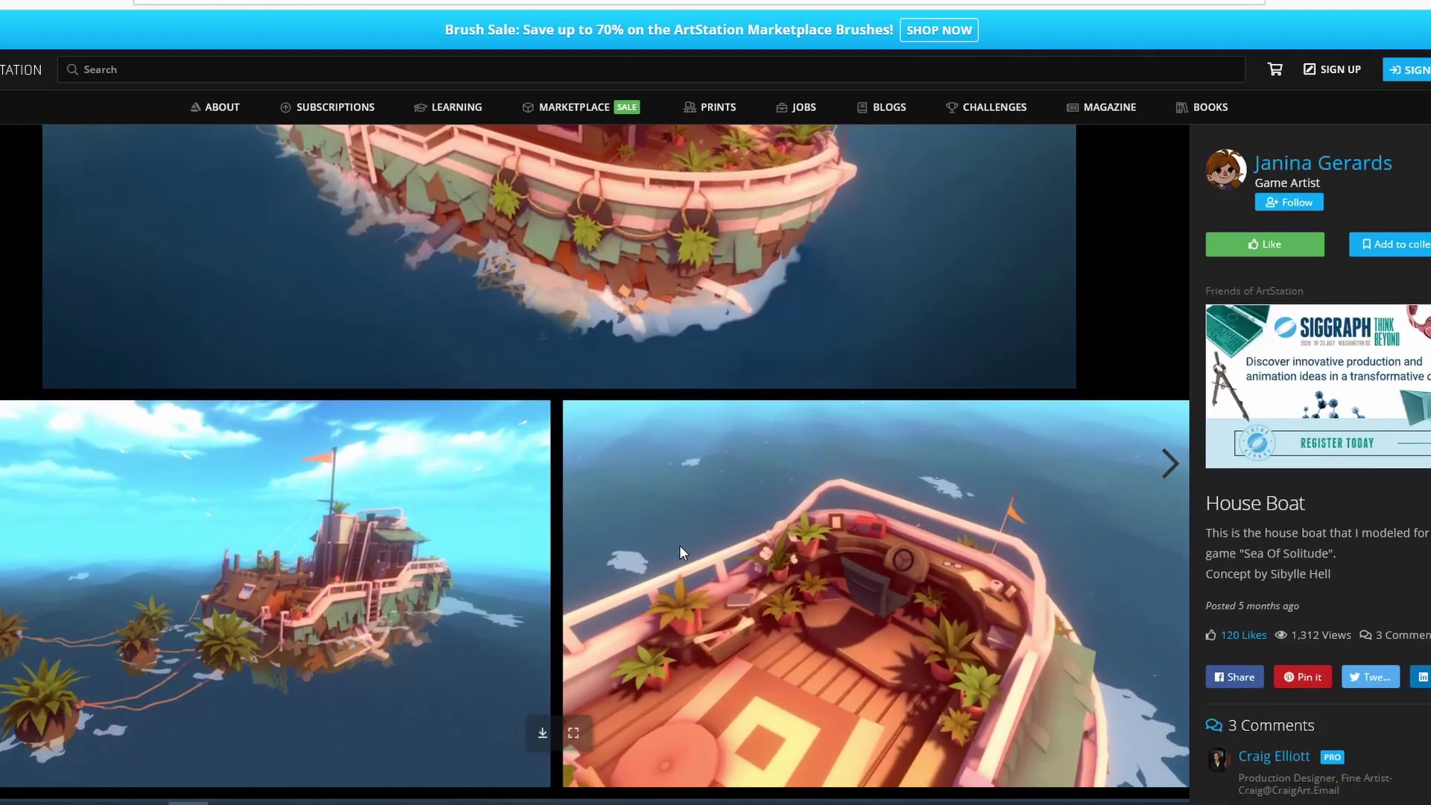
scroll(681, 556, down, 10)
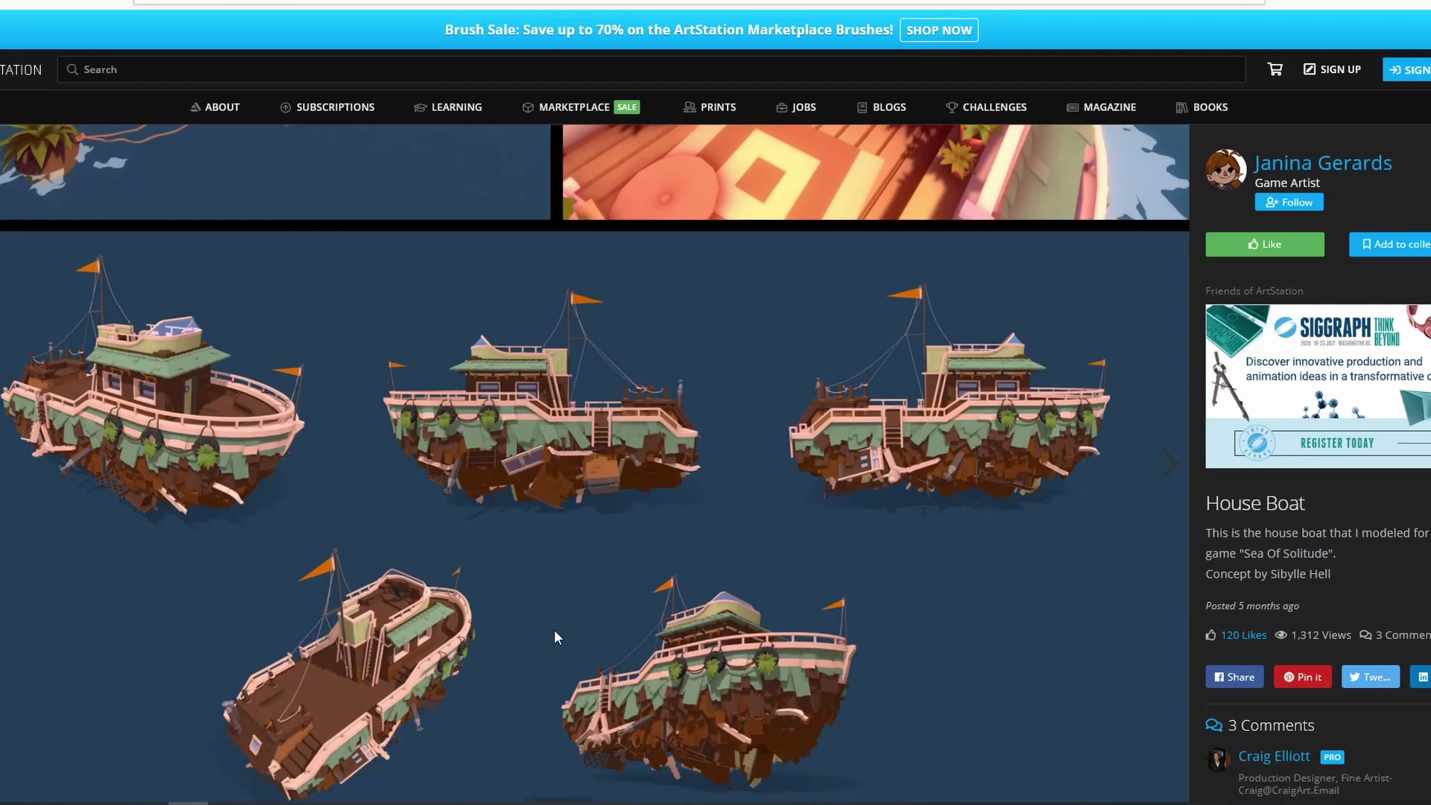
scroll(514, 384, up, 14)
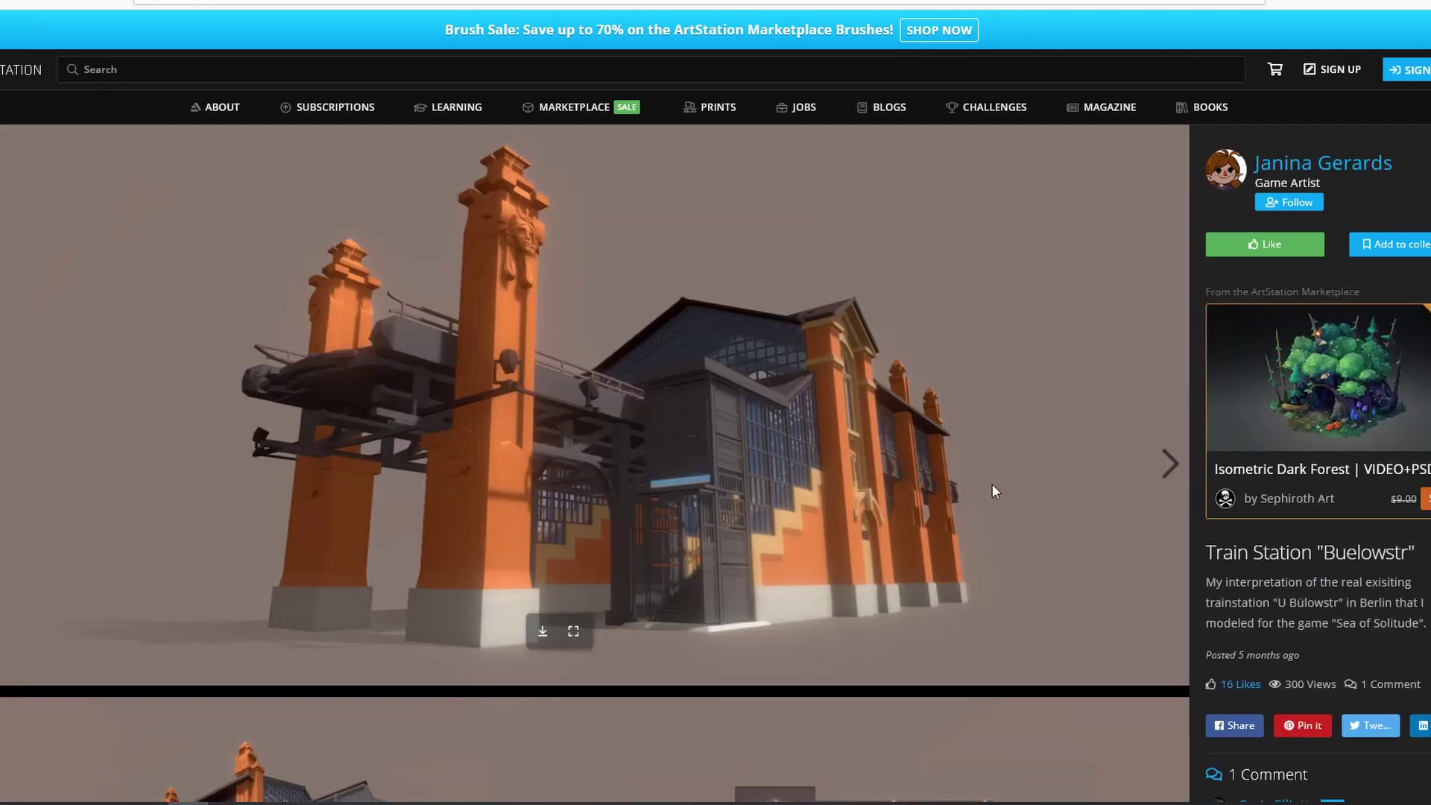
scroll(988, 477, down, 8)
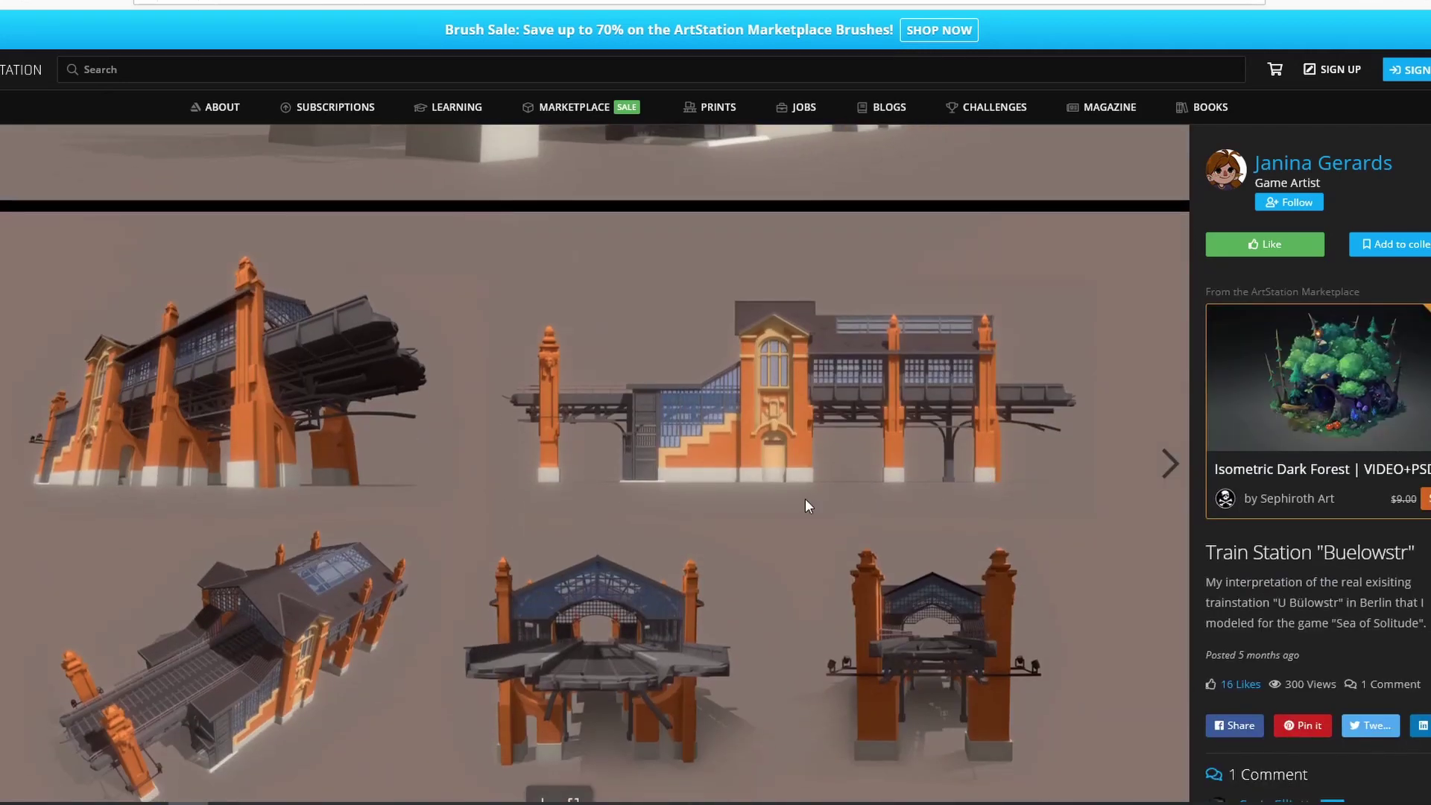
scroll(802, 495, down, 3)
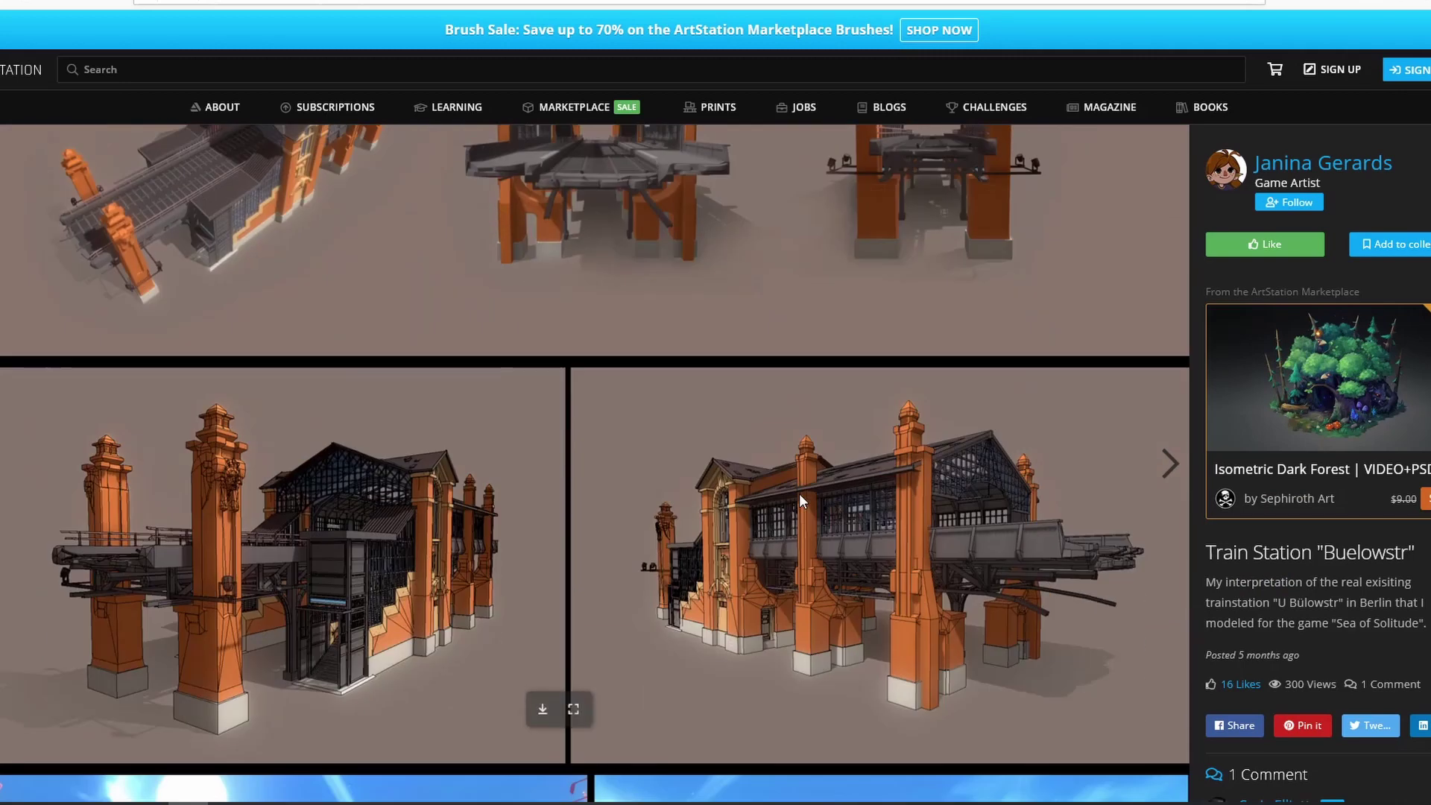
scroll(799, 493, up, 5)
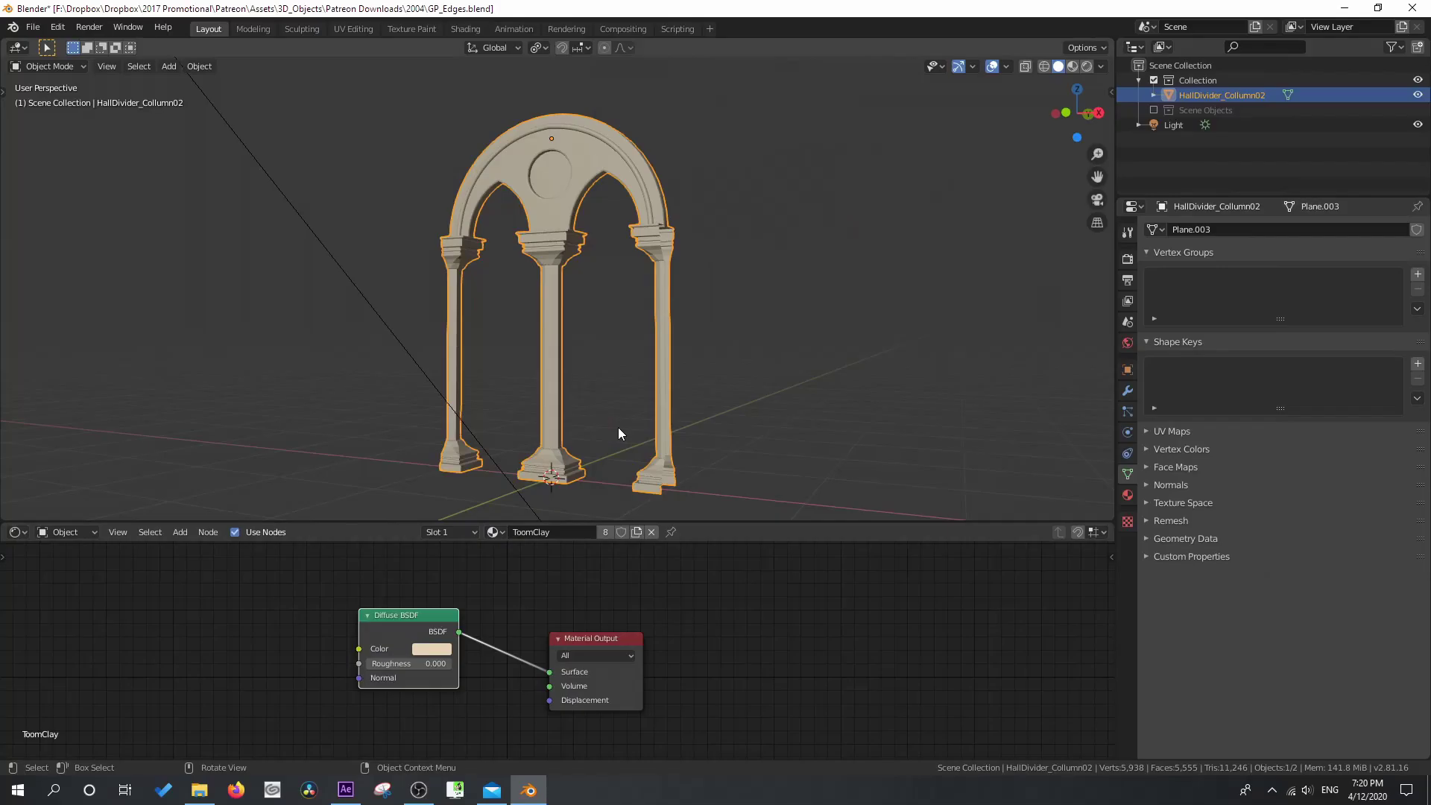
middle_drag(619, 427, 558, 428)
scroll(522, 333, up, 3)
scroll(601, 397, up, 2)
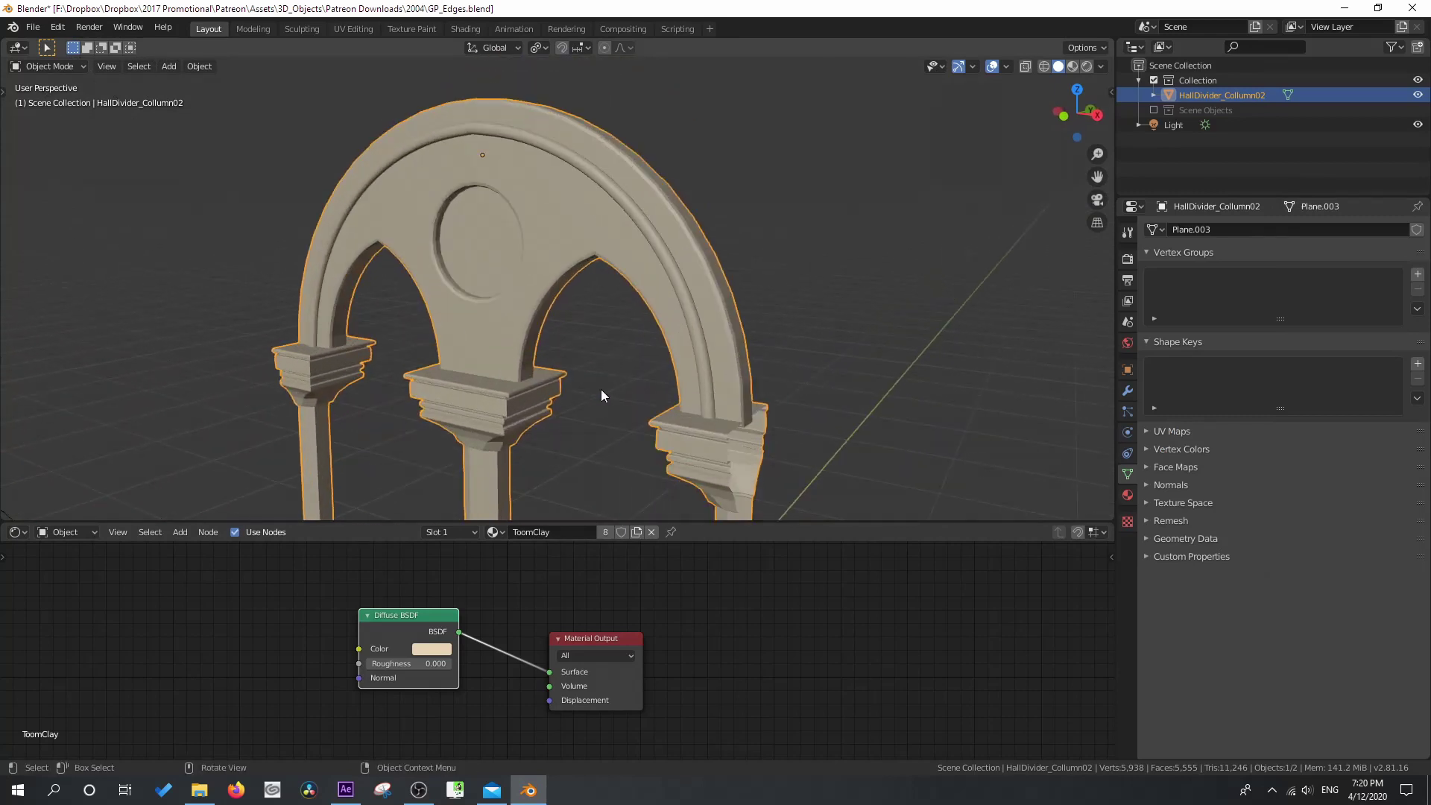
key(Tab)
key(1)
key(alt+a)
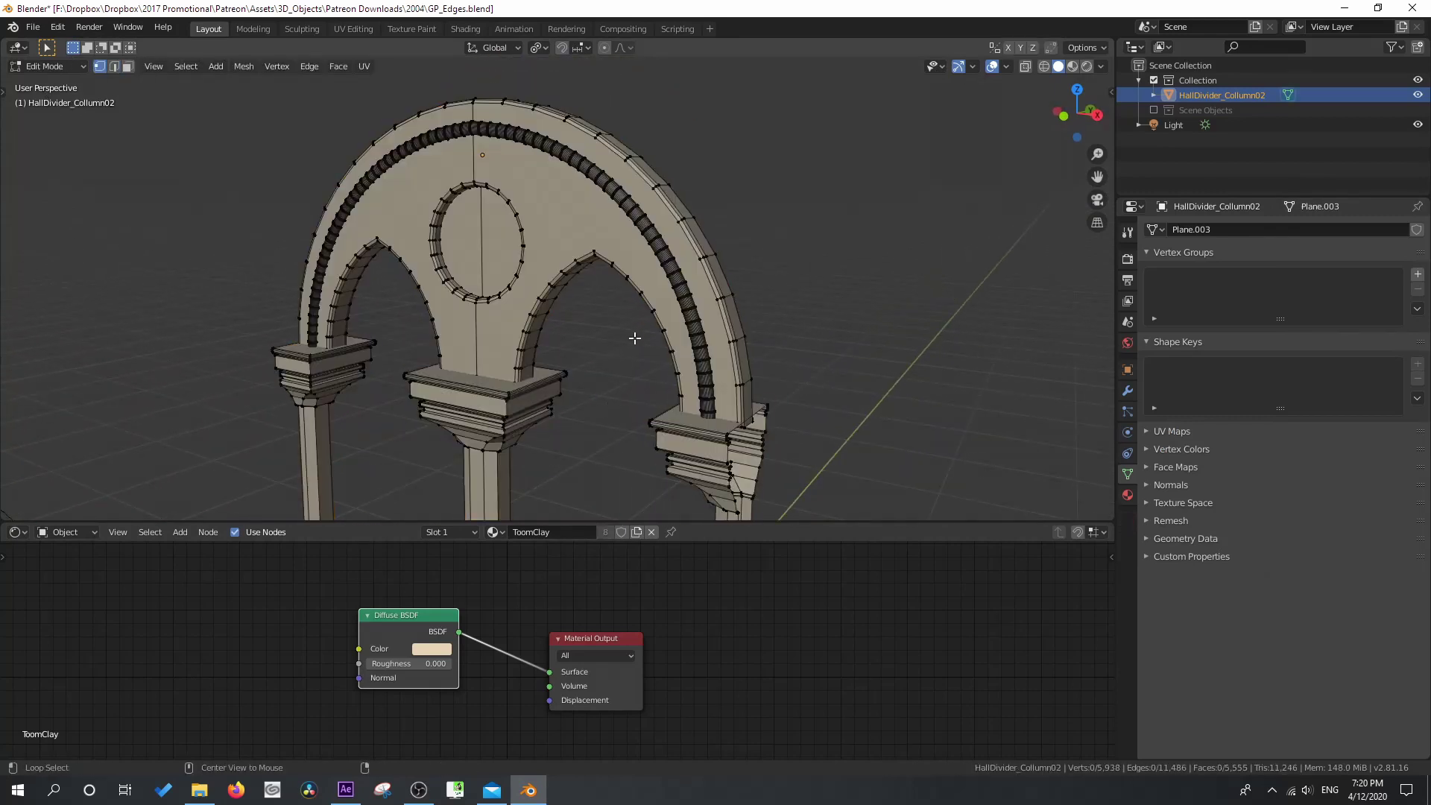
mouse_move(626, 349)
middle_down()
mouse_move(569, 380)
mouse_move(668, 297)
mouse_move(723, 296)
mouse_move(693, 390)
mouse_move(616, 387)
mouse_move(567, 433)
mouse_move(585, 343)
mouse_move(605, 362)
middle_up()
key(Tab)
scroll(596, 400, down, 3)
scroll(583, 344, down, 3)
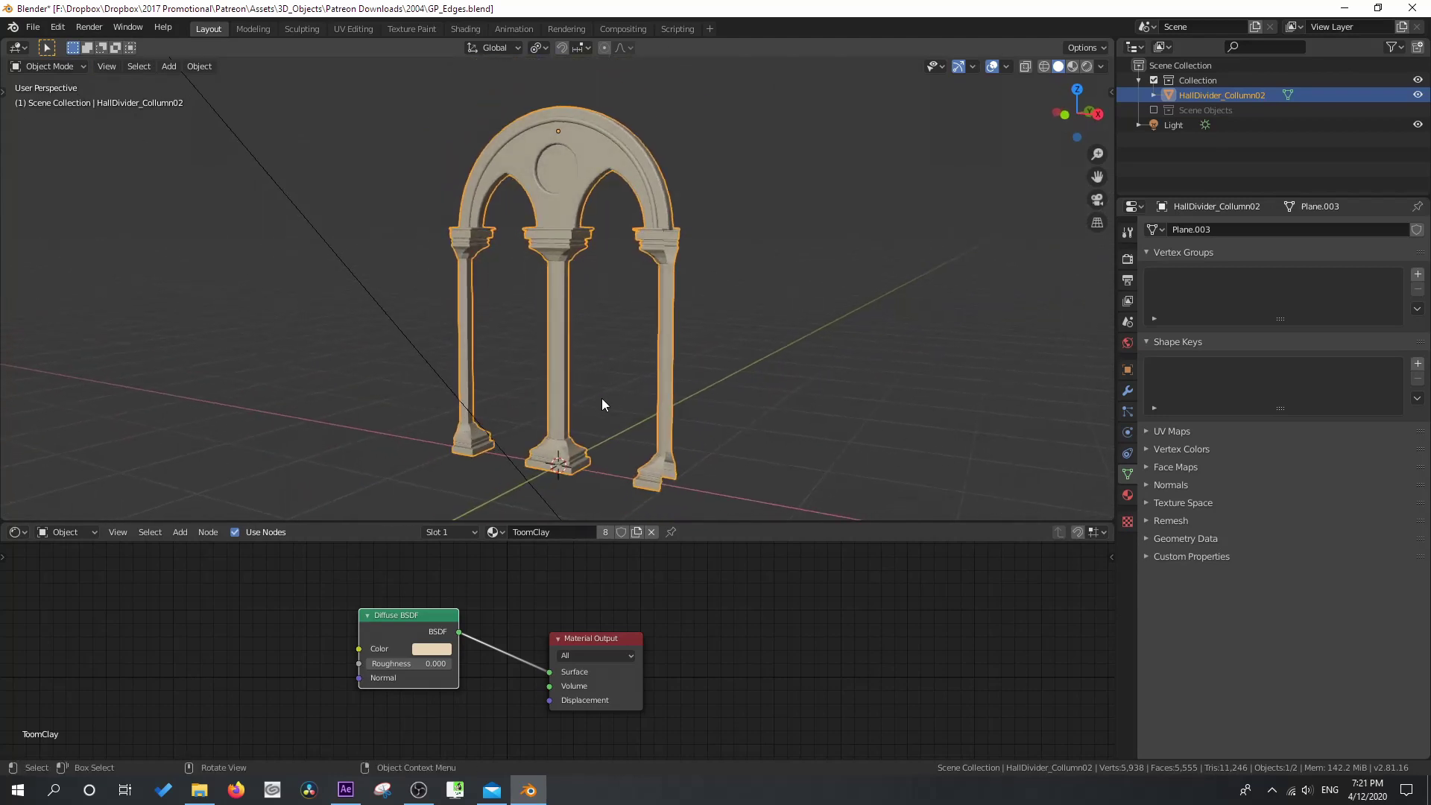
- Return to Blender and spread out the ToonClay nodes in a taller Shader Editor
click(419, 792)
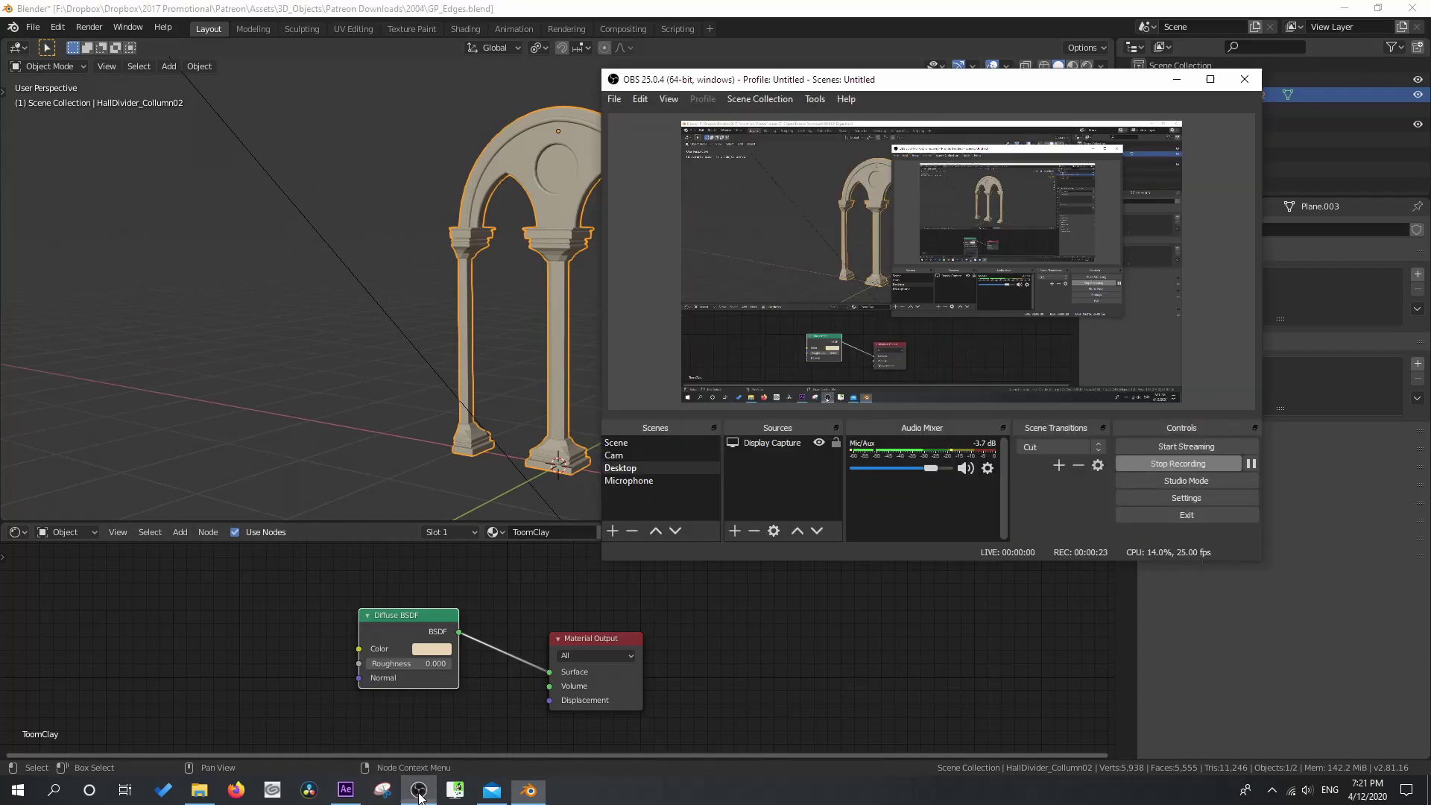
click(529, 790)
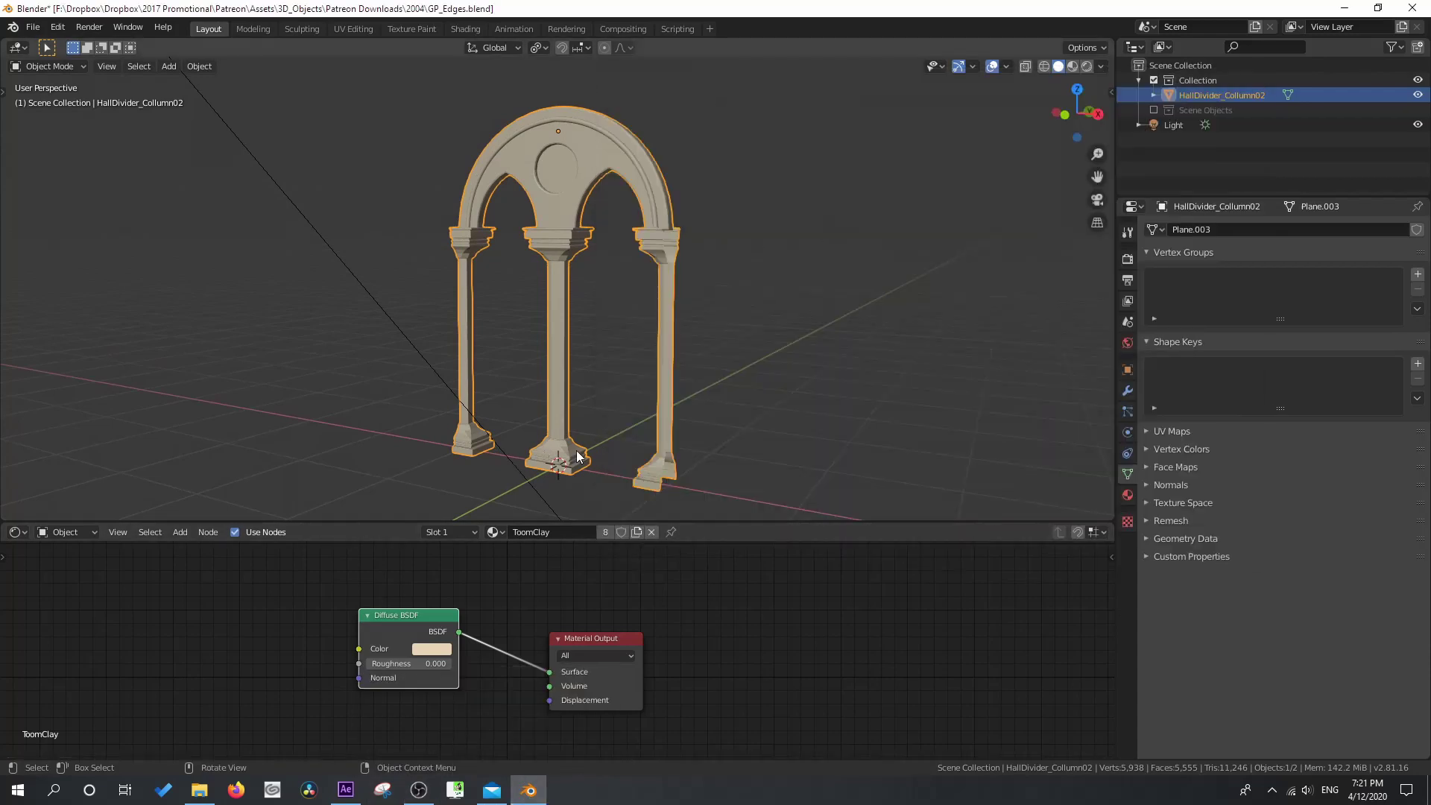
scroll(509, 617, up, 2)
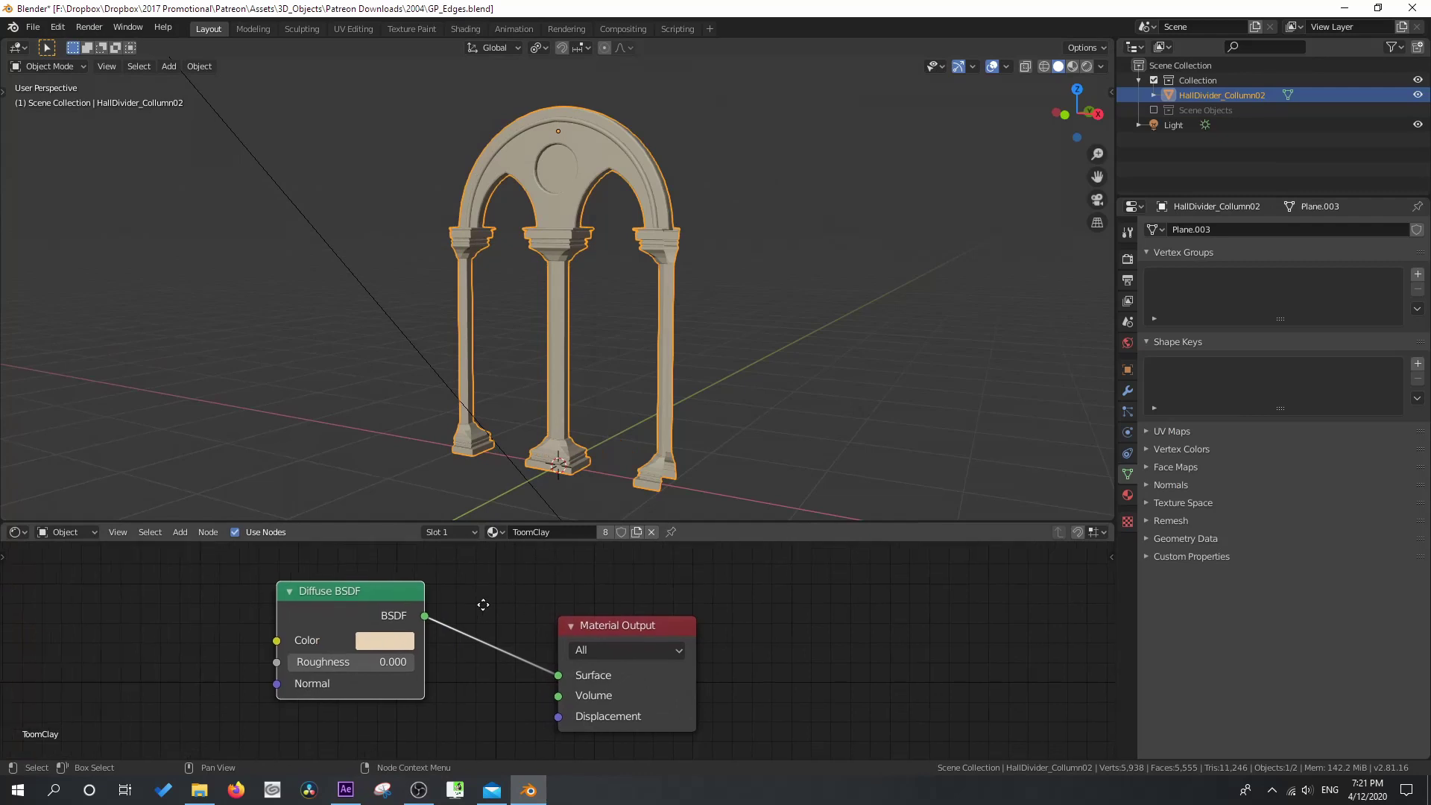
drag(628, 622, 795, 612)
drag(350, 581, 280, 568)
drag(363, 520, 362, 455)
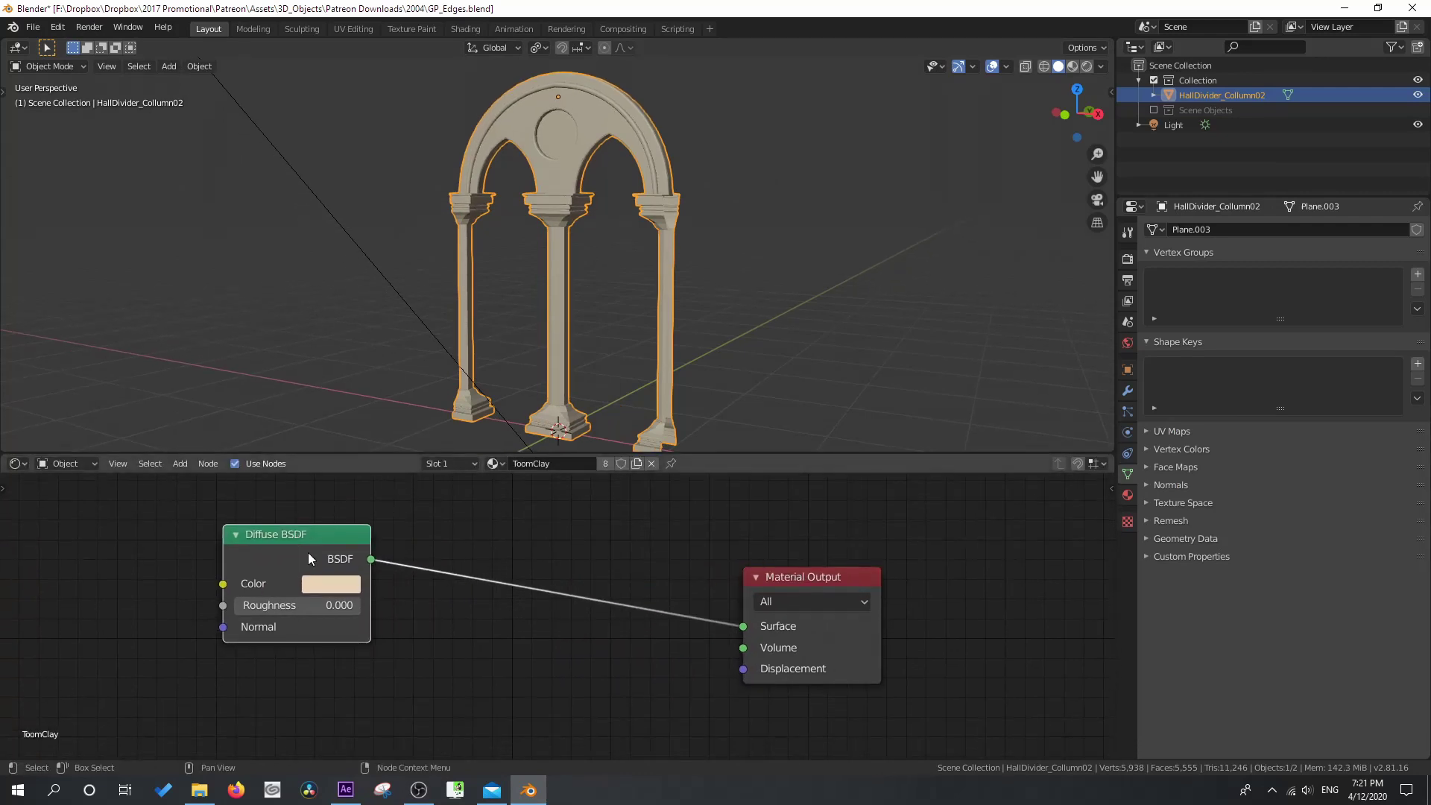
drag(286, 542, 301, 513)
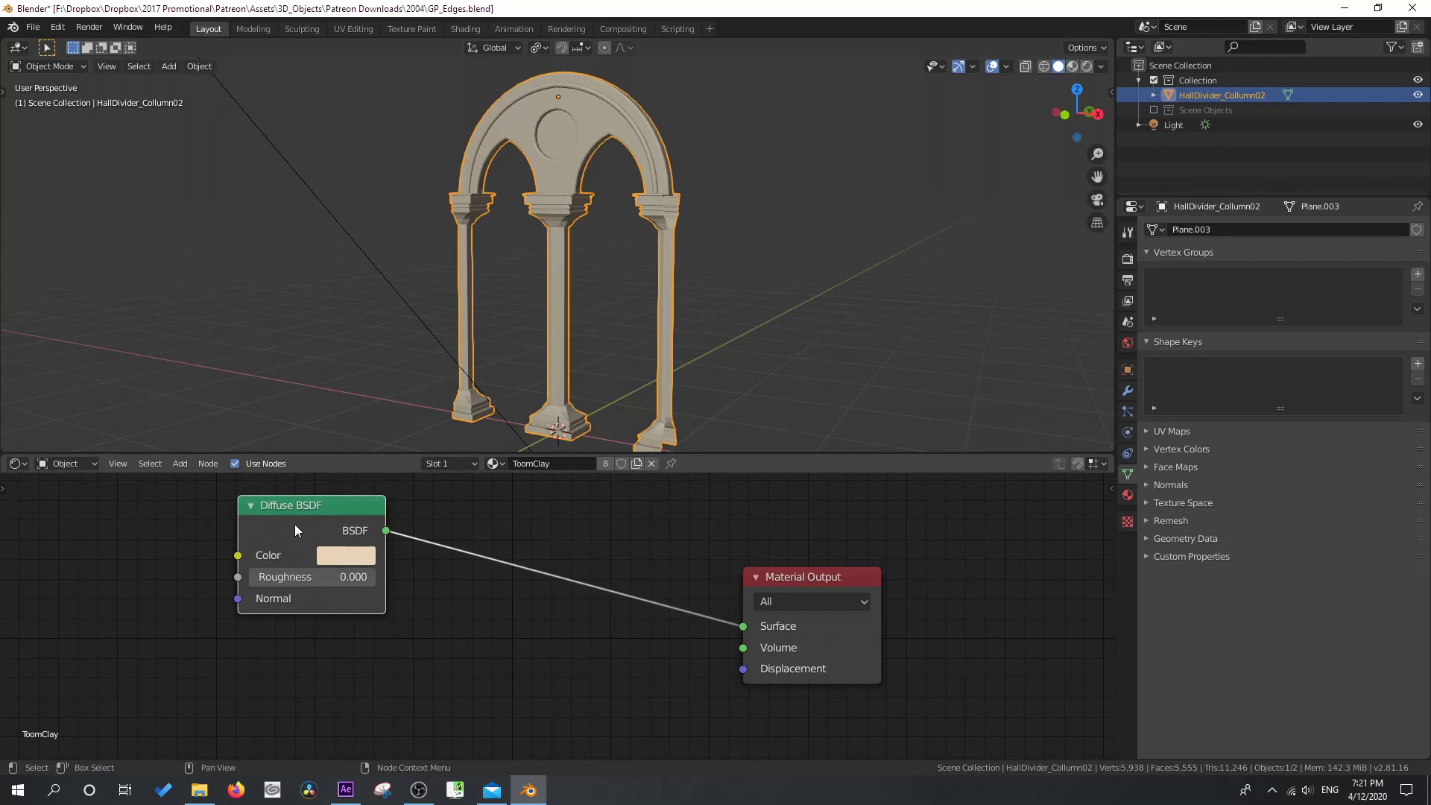
- Duplicate the Diffuse BSDF below the original and change the copy to a Glossy BSDF
key(shift+d)
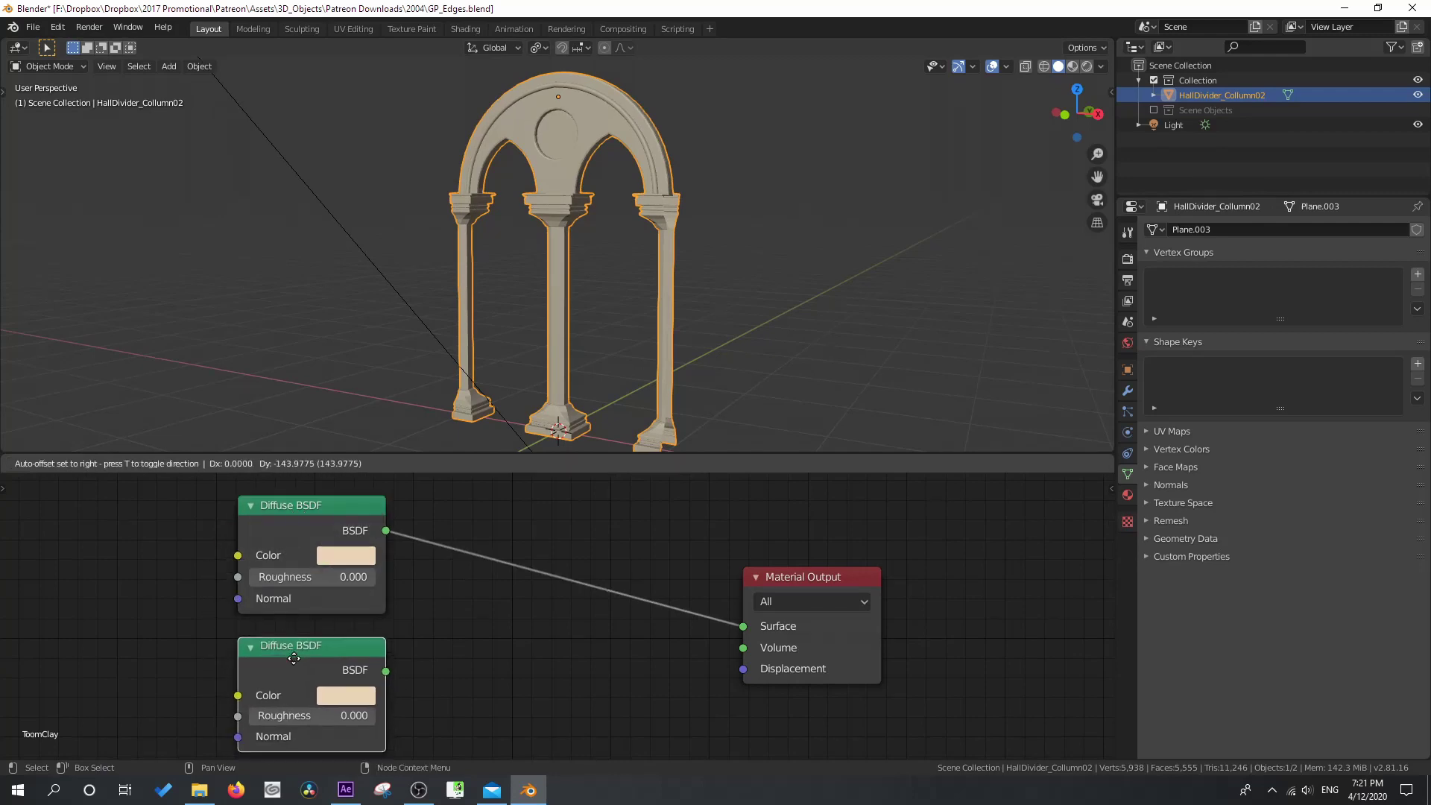
click(294, 655)
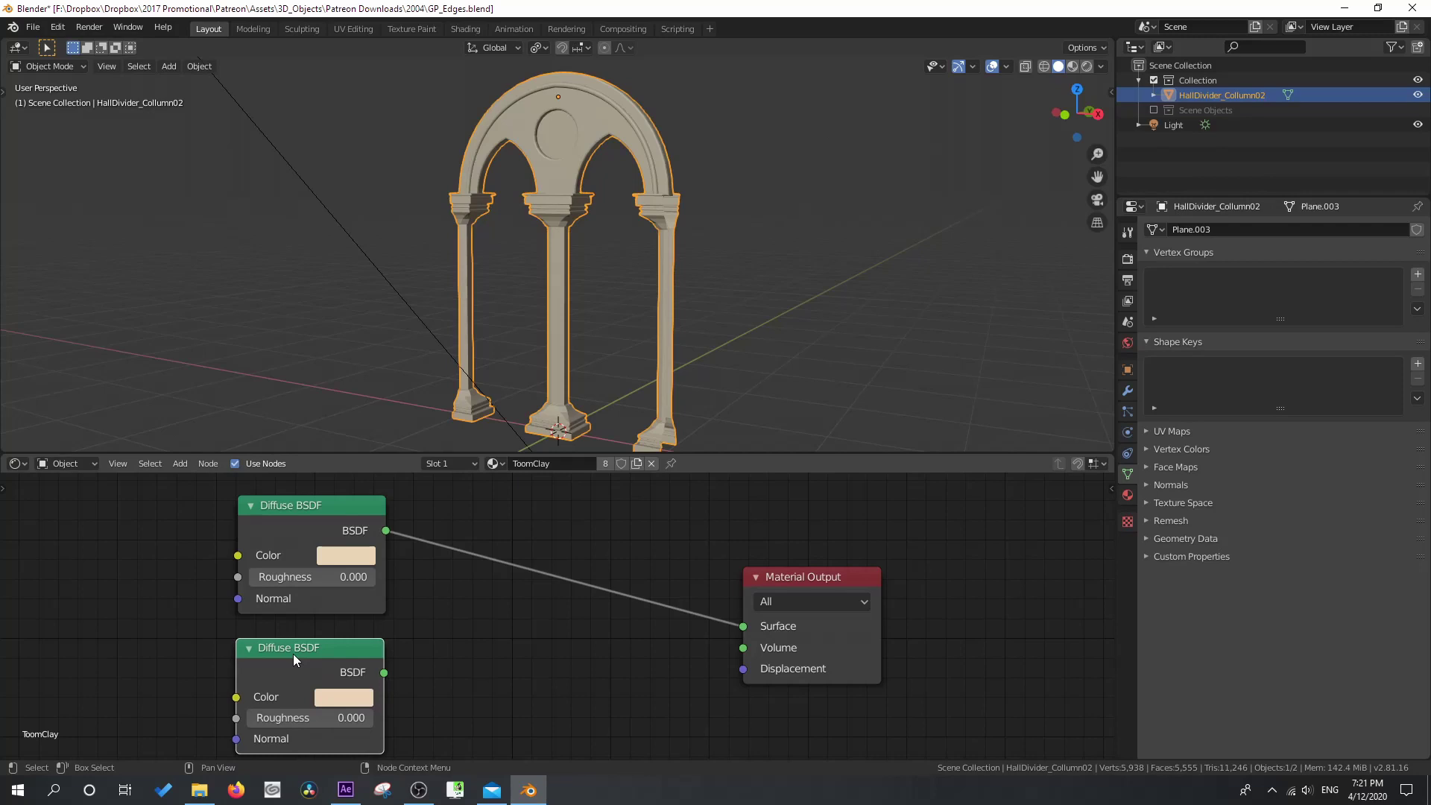
key(shift+s)
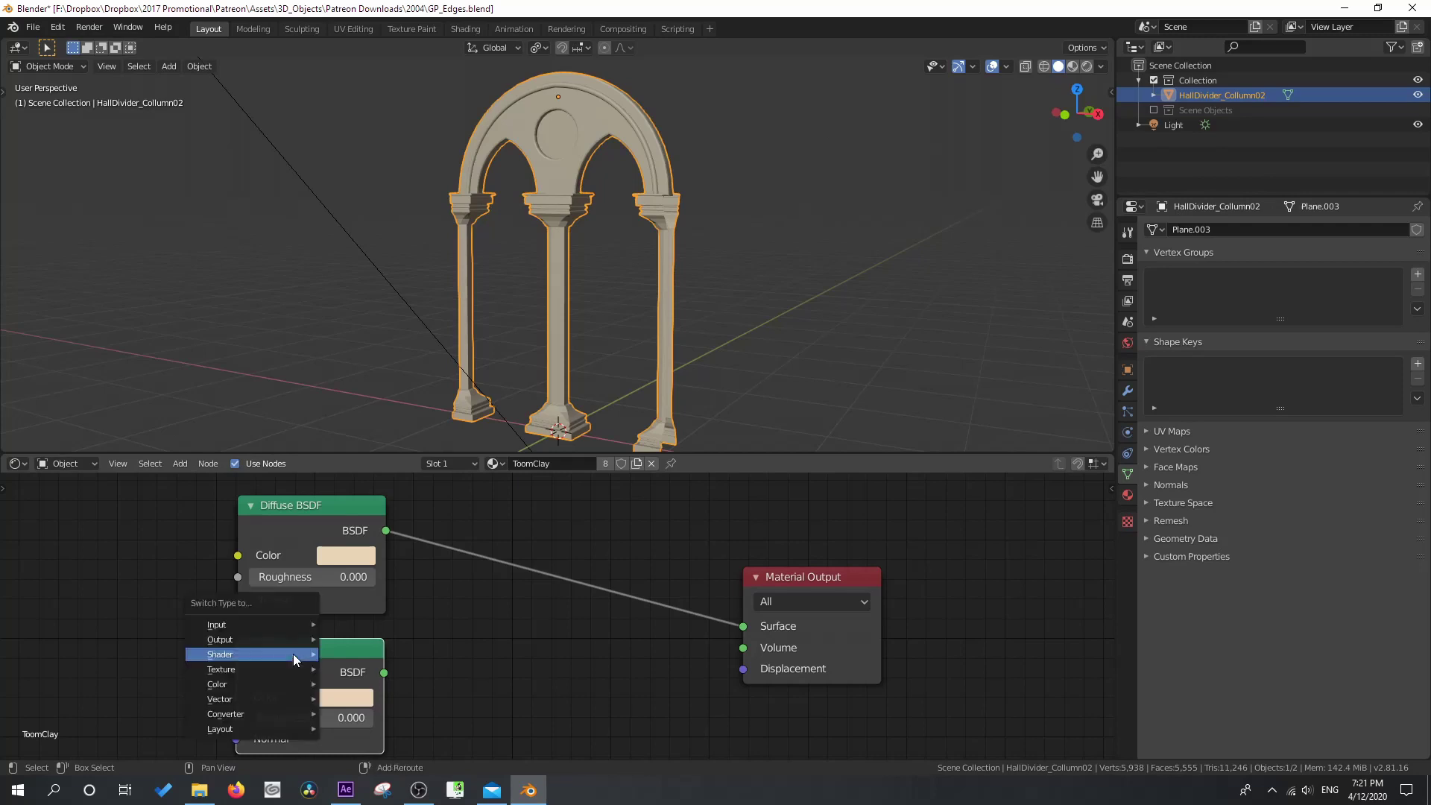
mouse_move(293, 654)
click(383, 471)
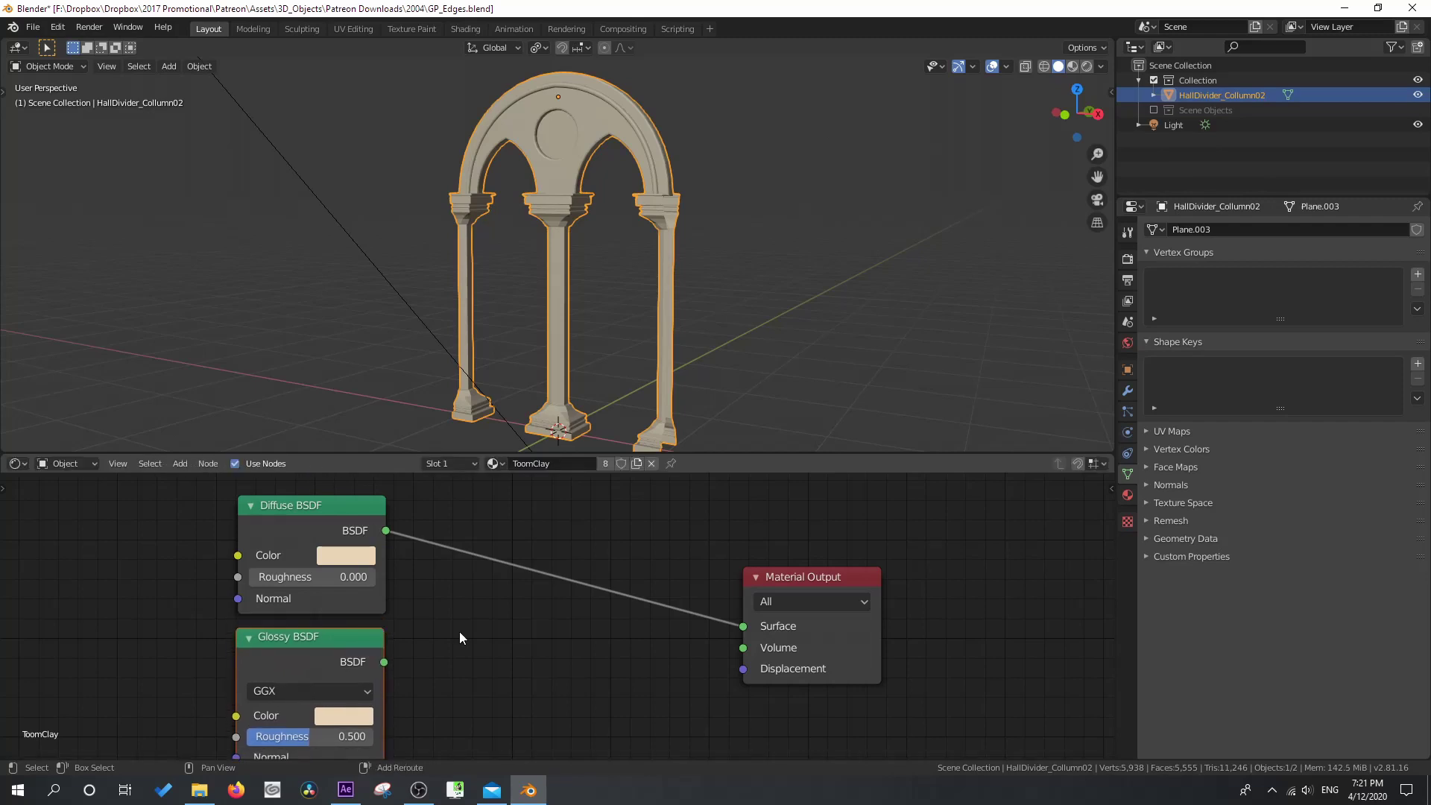
- Insert a Mix Shader on the Diffuse-to-Output link and connect the Glossy BSDF into it
key(shift+a)
mouse_move(459, 632)
click(558, 485)
click(566, 581)
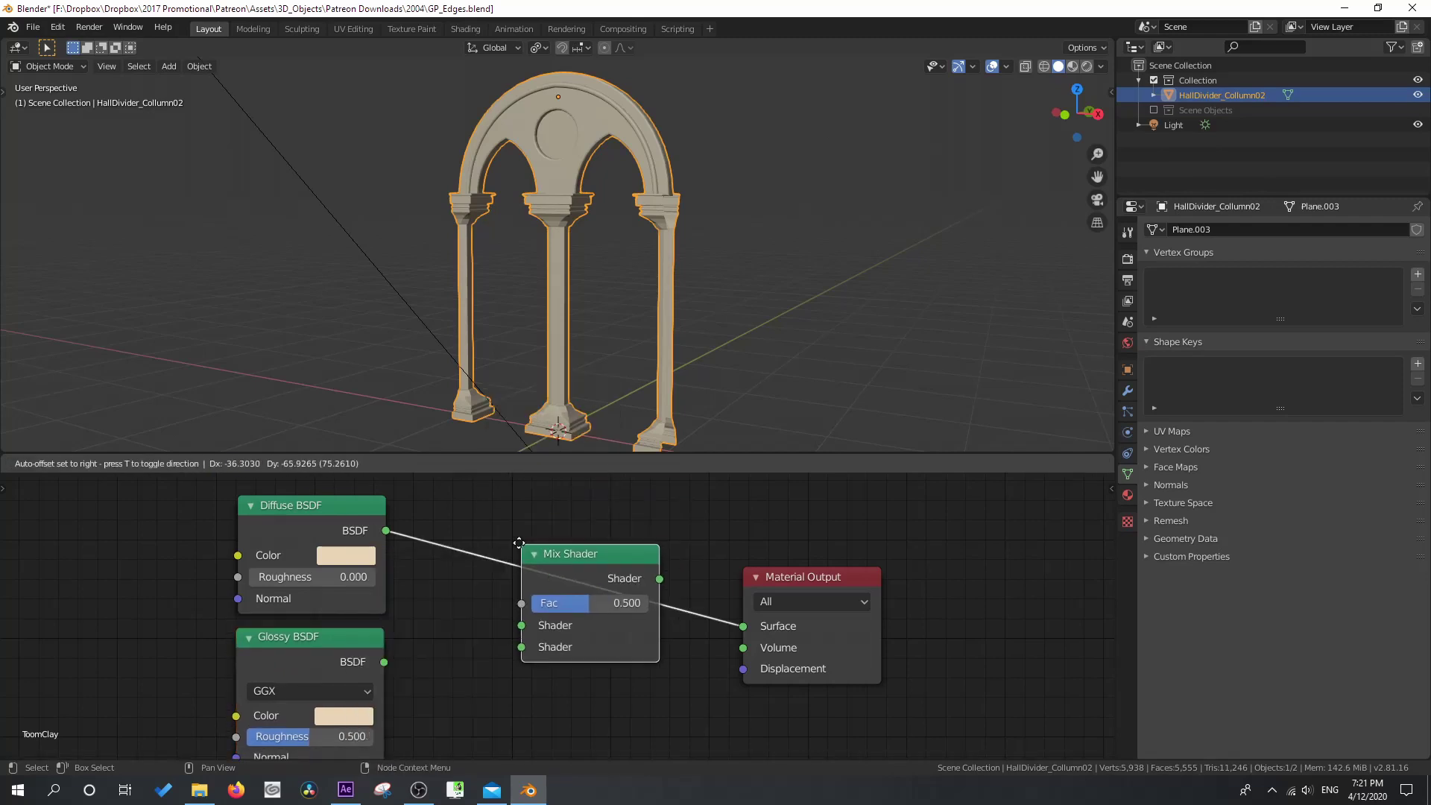
drag(385, 662, 500, 666)
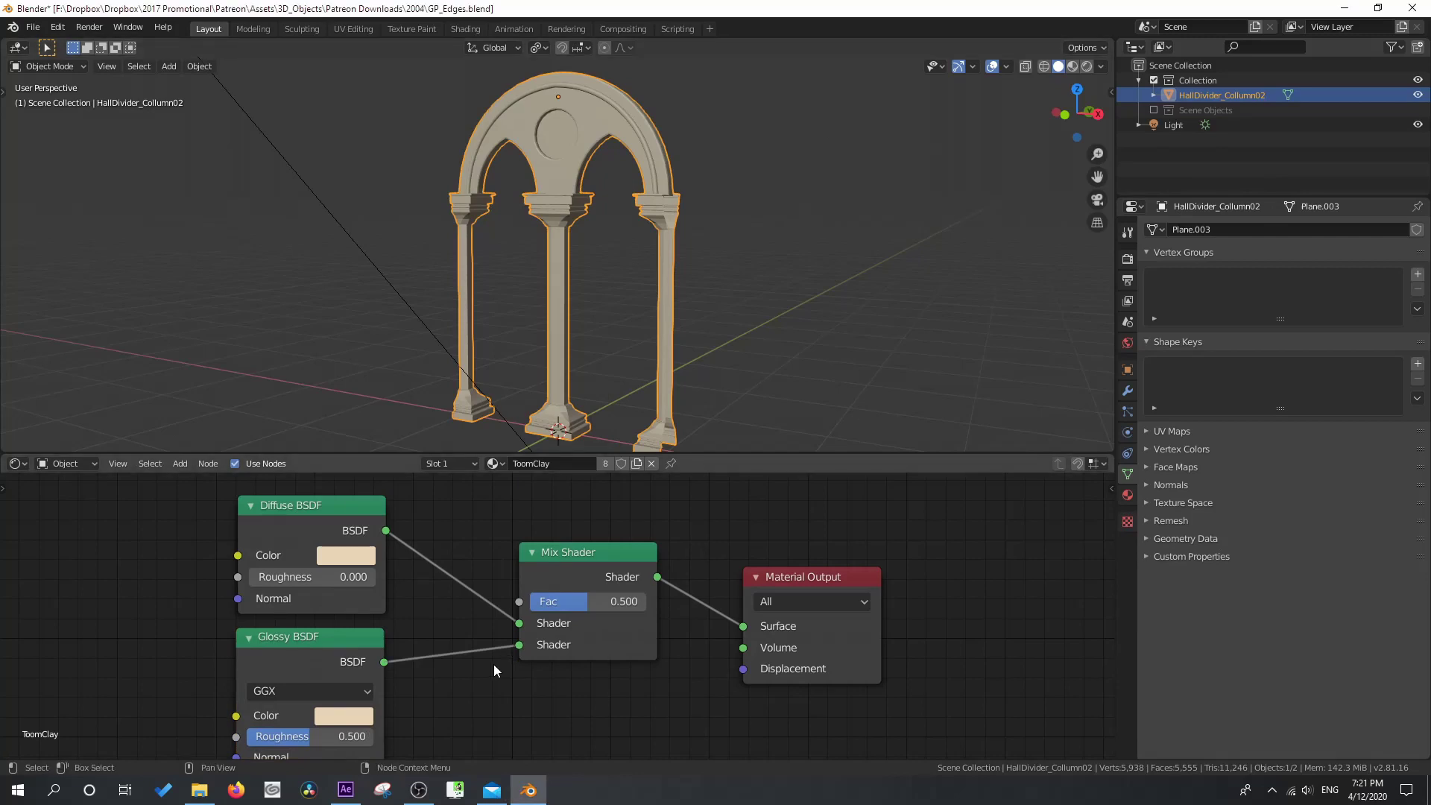
- Switch the viewport to rendered shading and orbit around the arch
click(1074, 68)
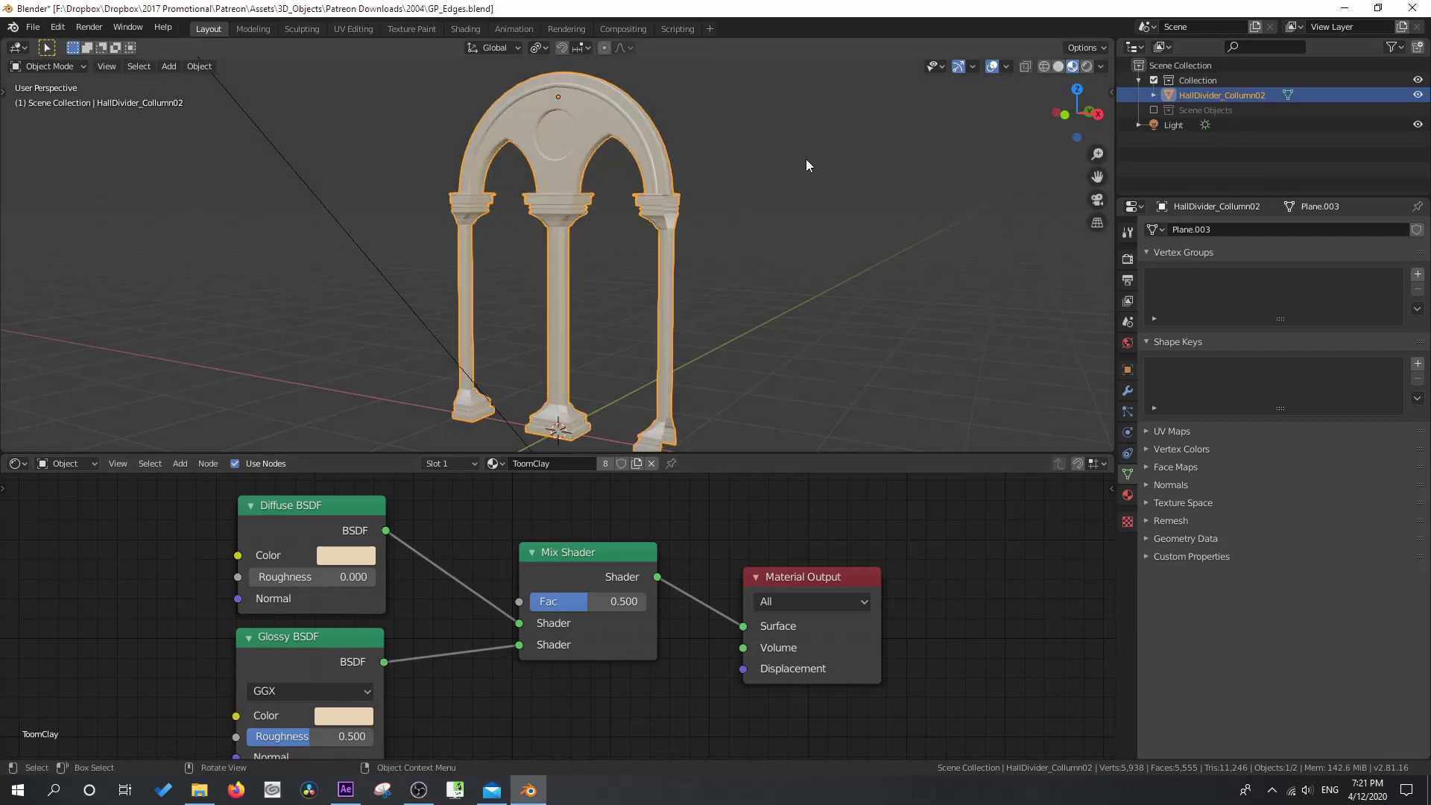
click(1087, 67)
scroll(536, 177, up, 4)
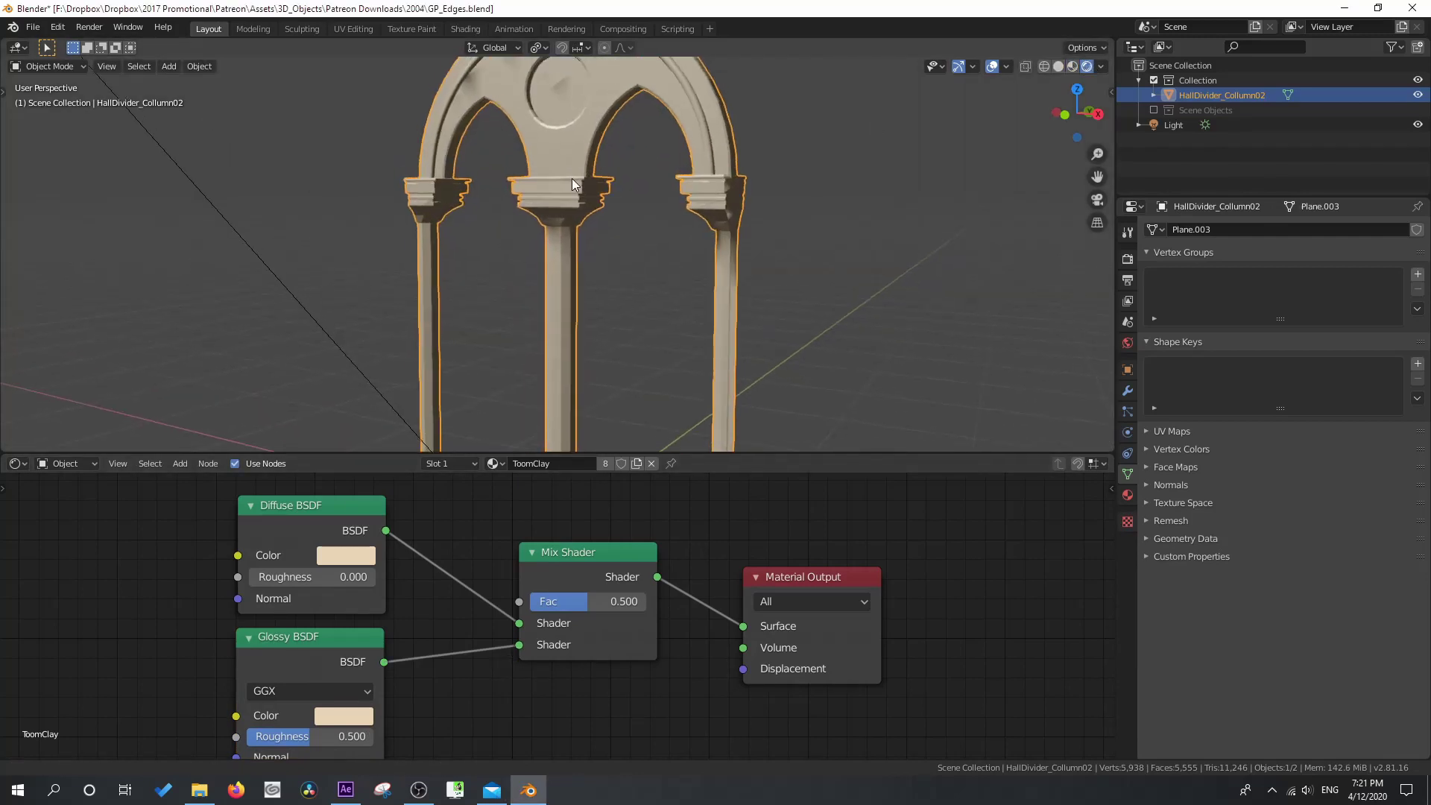
middle_drag(573, 183, 602, 176)
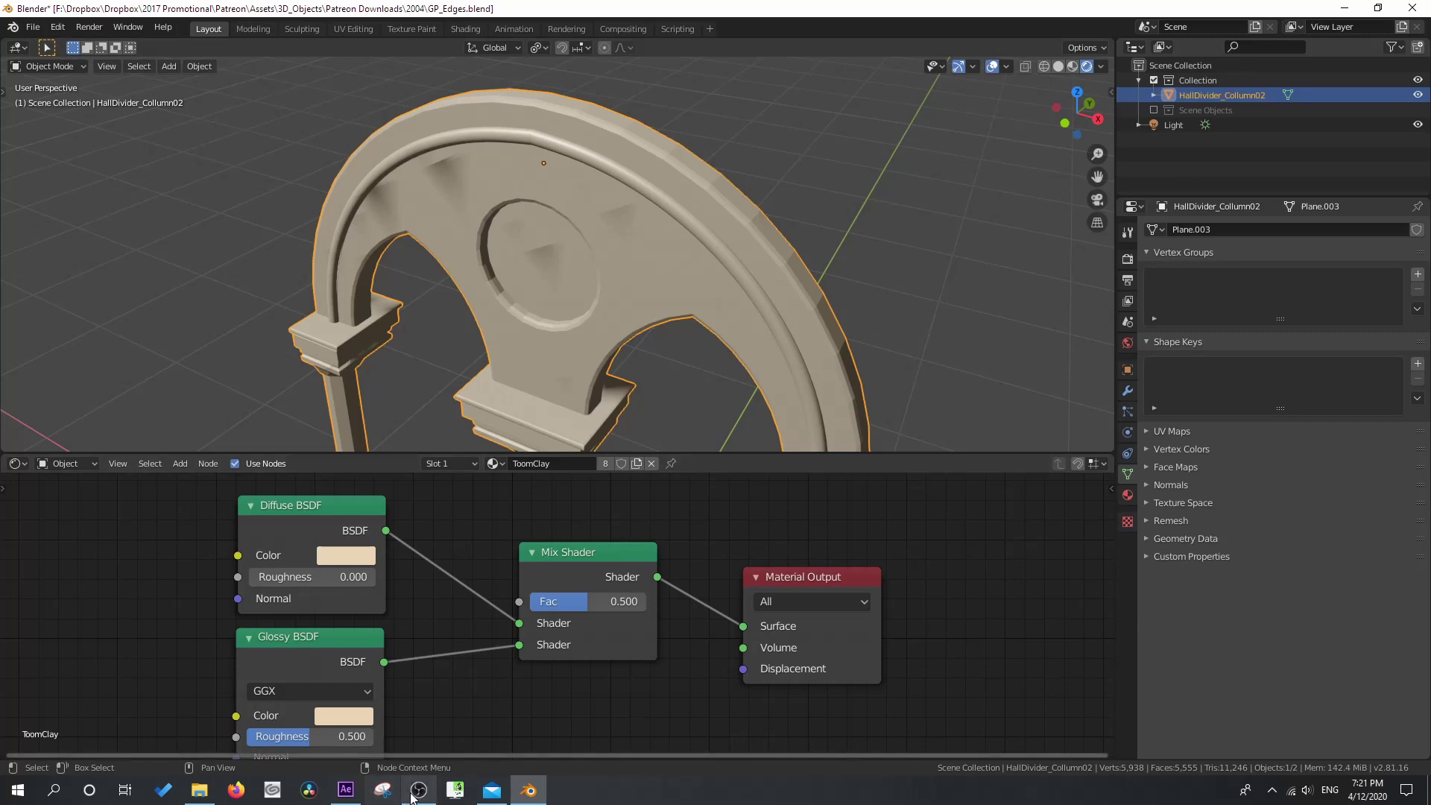
middle_drag(576, 255, 605, 270)
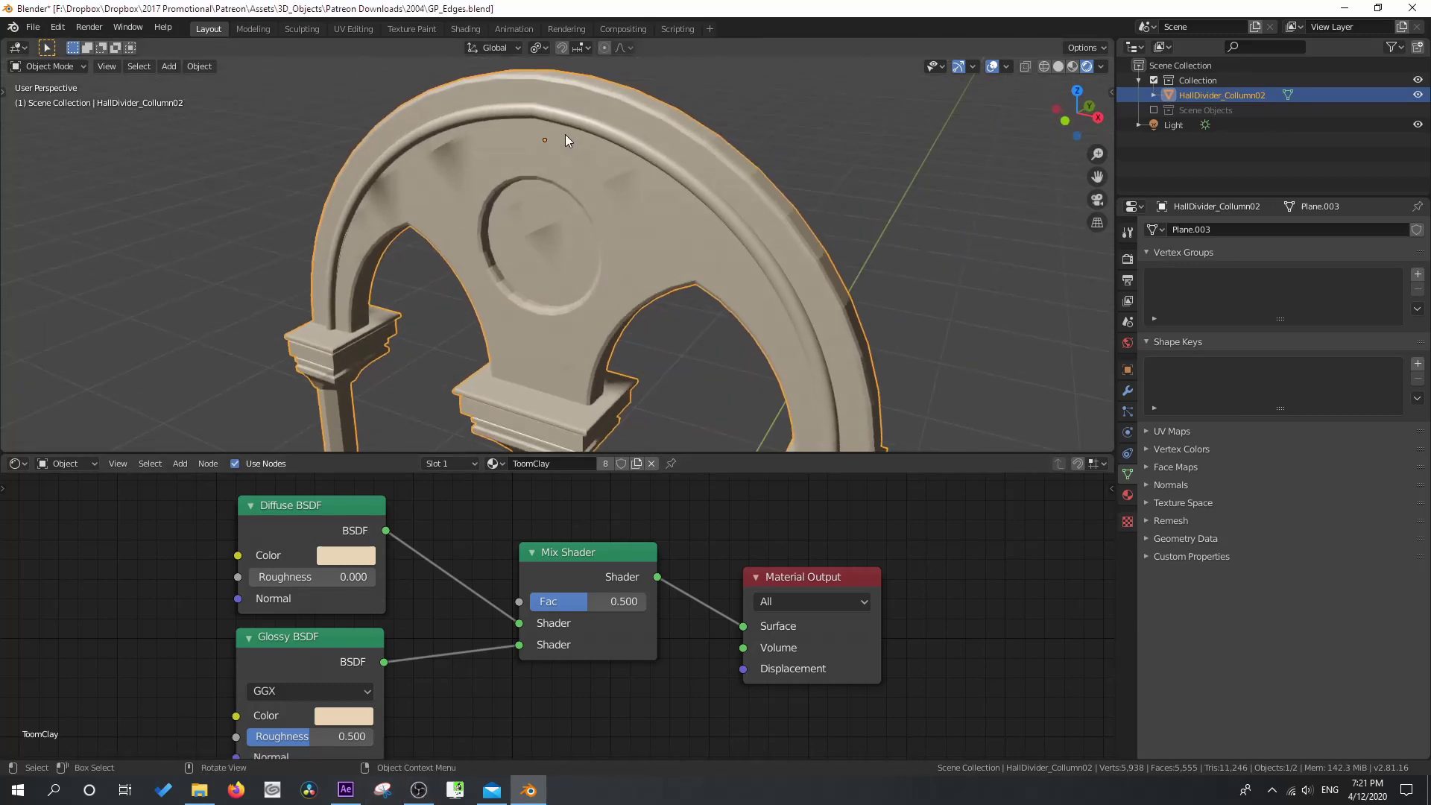
middle_drag(588, 155, 562, 239)
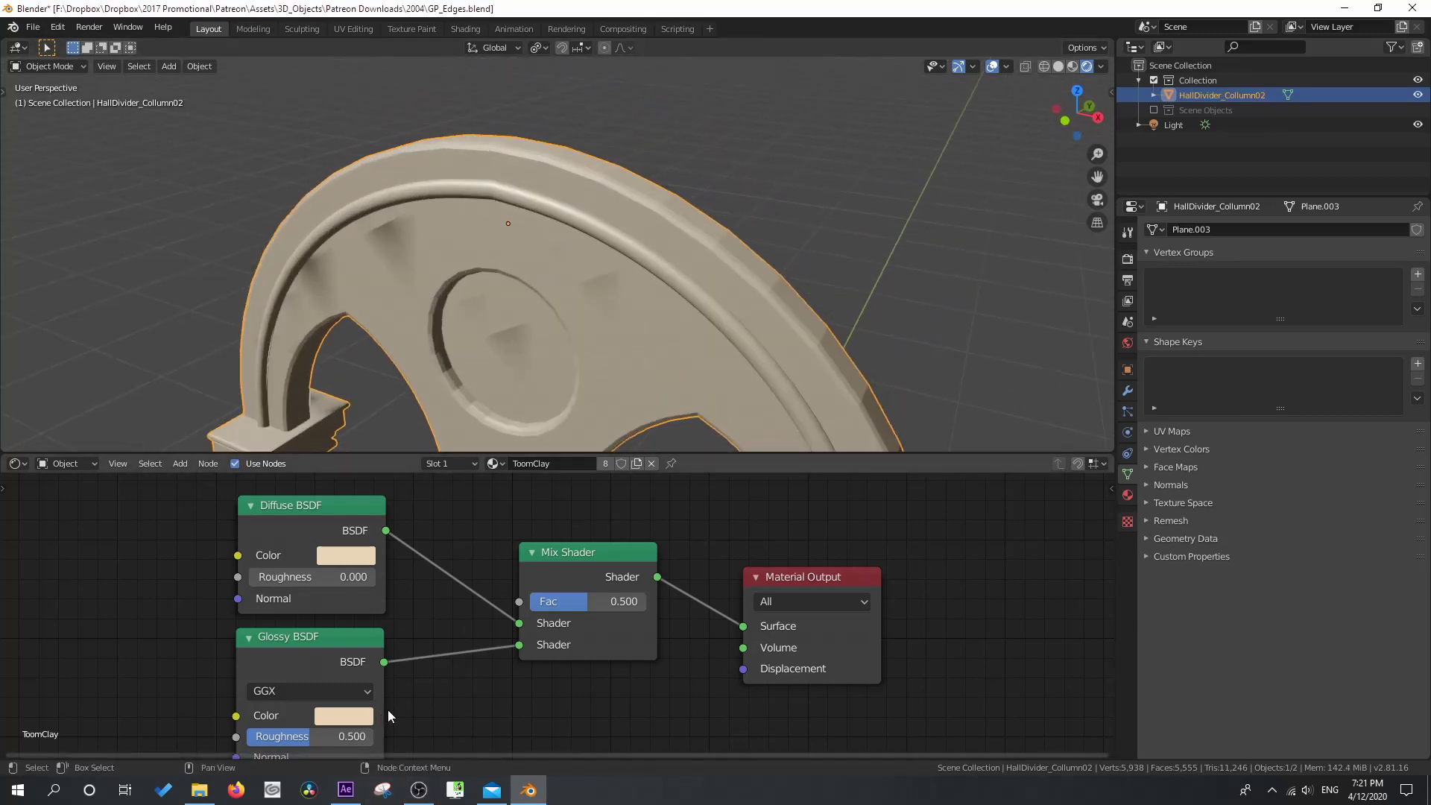
- Set the Glossy BSDF Roughness to 0.250
middle_drag(447, 687, 455, 662)
drag(321, 712, 291, 712)
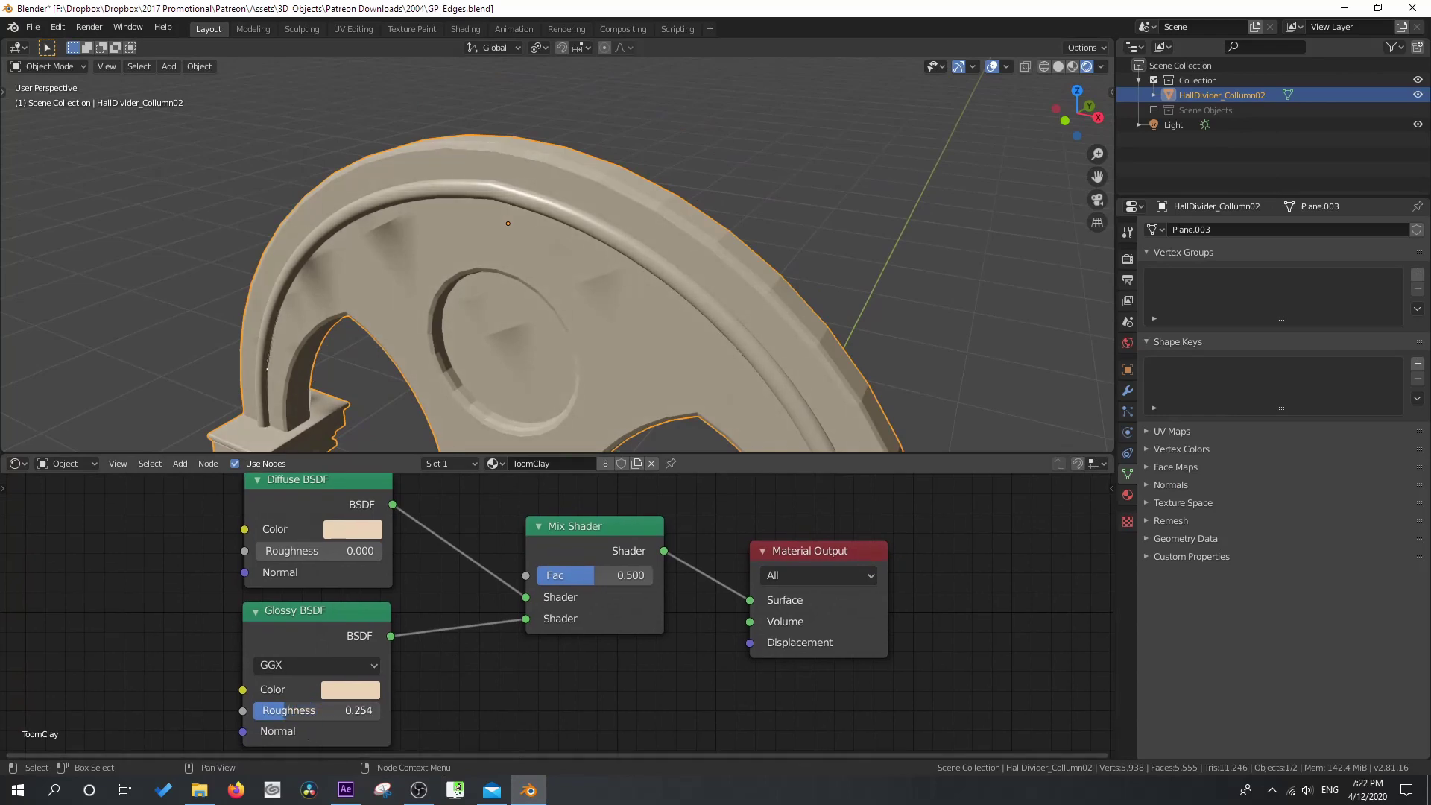
click(322, 712)
text(.25)
key(Return)
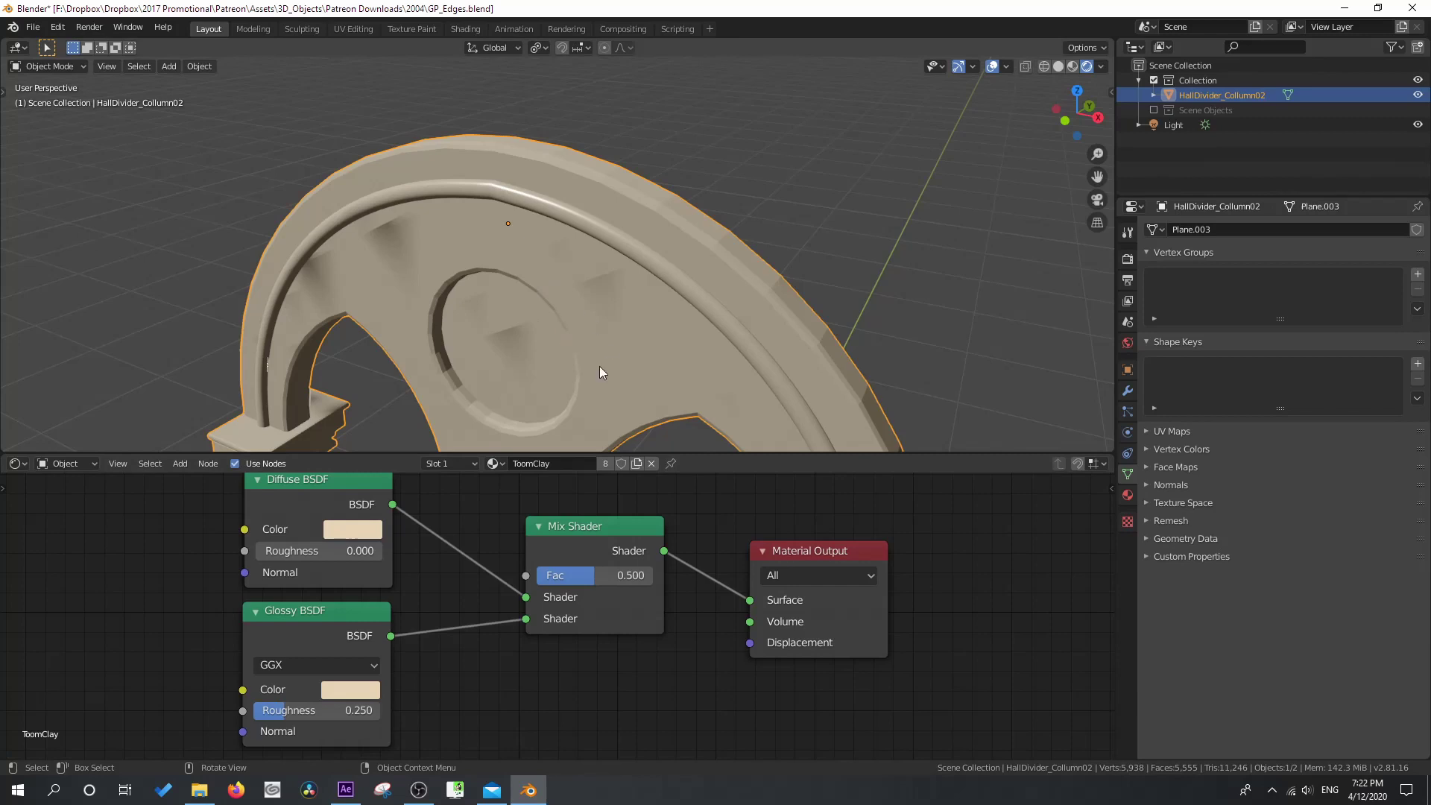
- Move Material Output further right, reposition the Mix Shader, and select the Diffuse BSDF
middle_drag(599, 365, 614, 298)
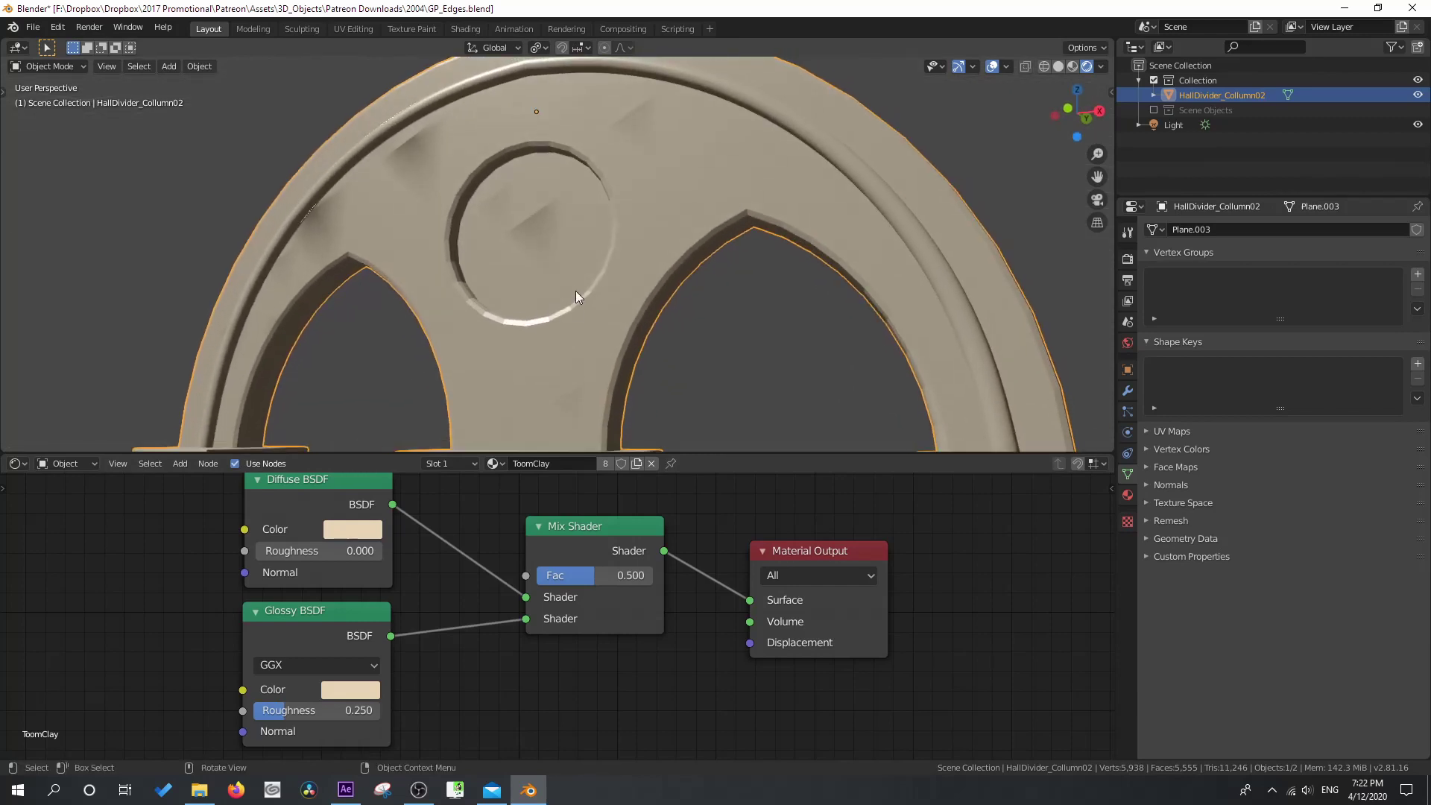
scroll(577, 309, down, 3)
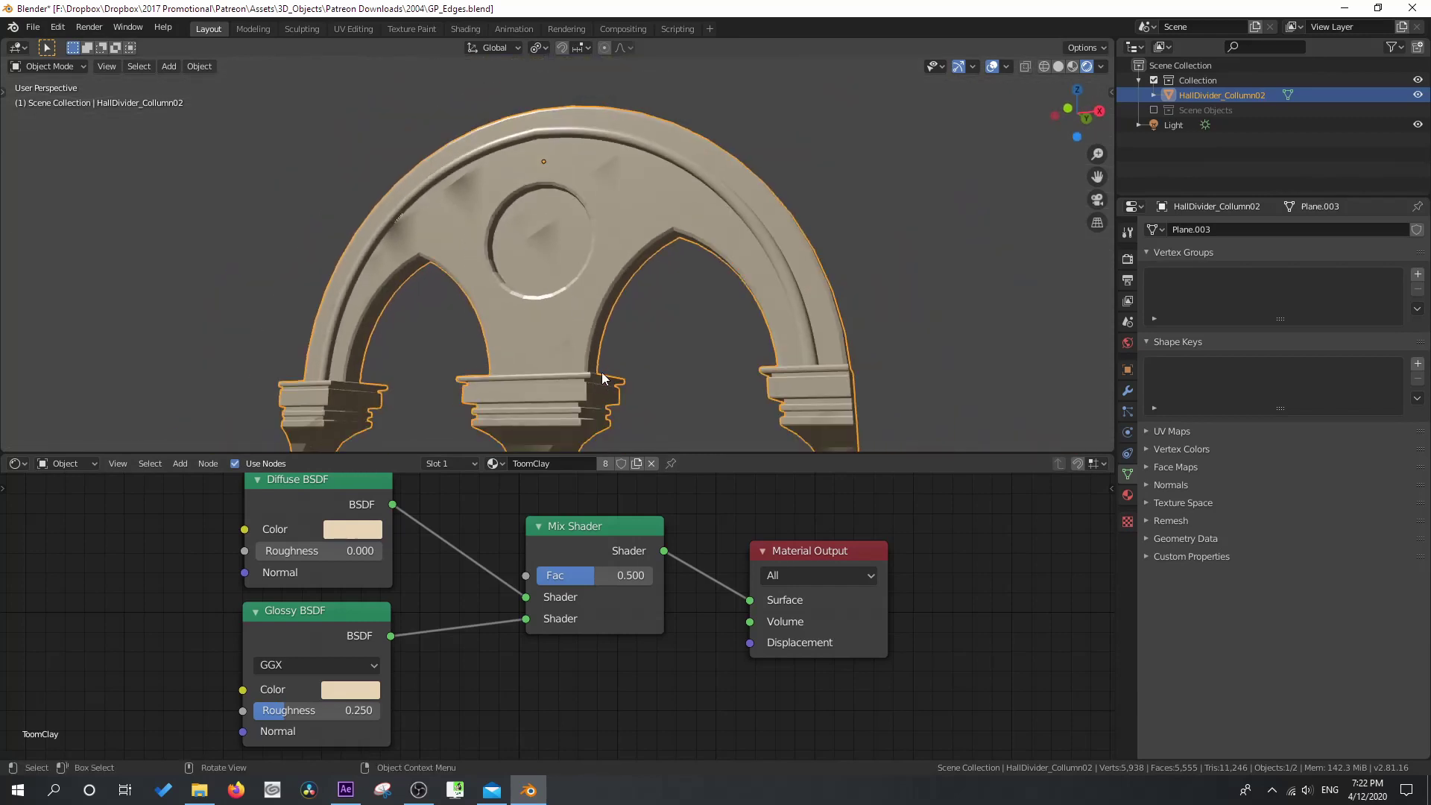
scroll(602, 373, down, 3)
middle_drag(602, 373, 611, 341)
scroll(611, 342, up, 4)
drag(793, 550, 881, 550)
drag(589, 526, 561, 506)
click(333, 491)
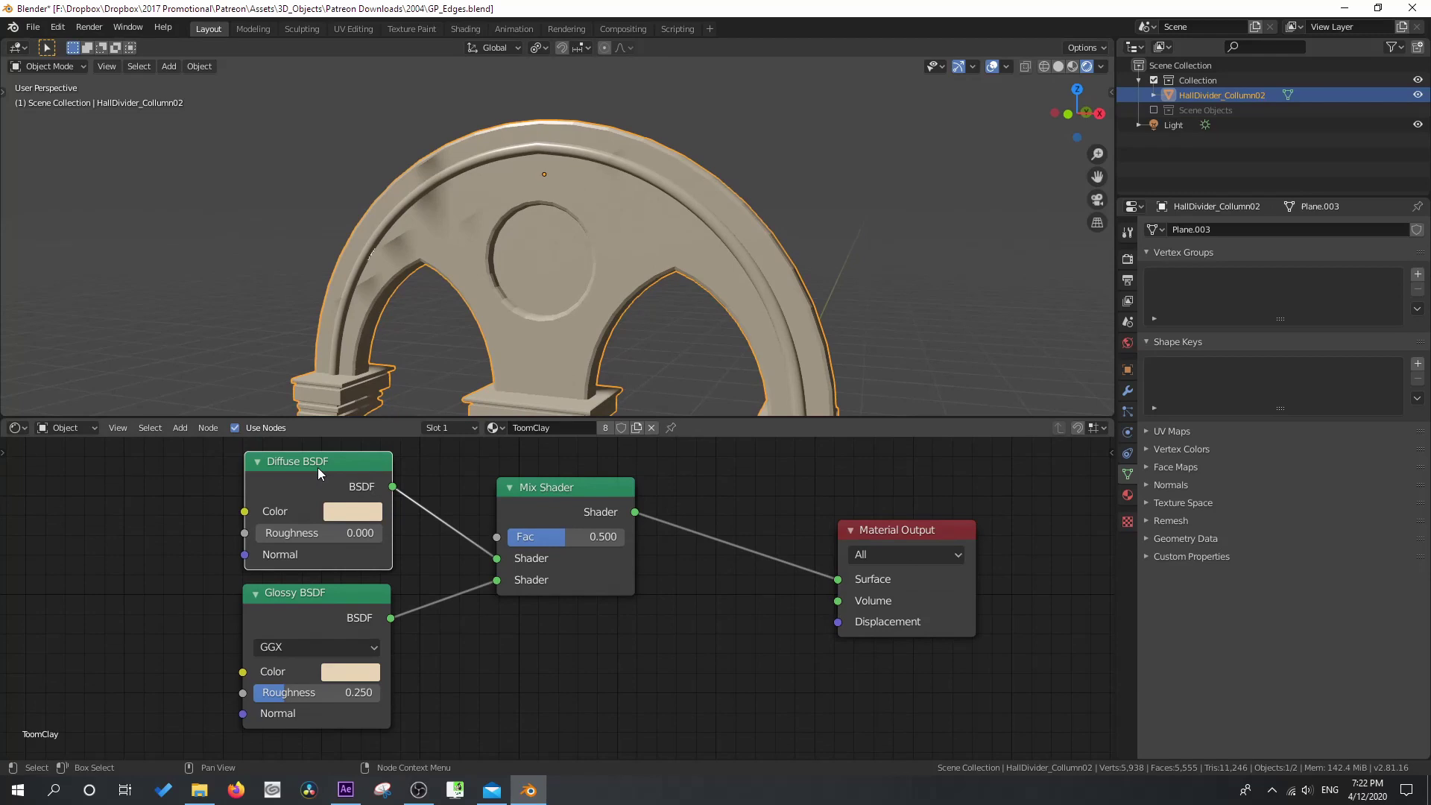
- Duplicate the Diffuse BSDF below the Mix Shader and change the copy to an Emission shader
key(shift+d)
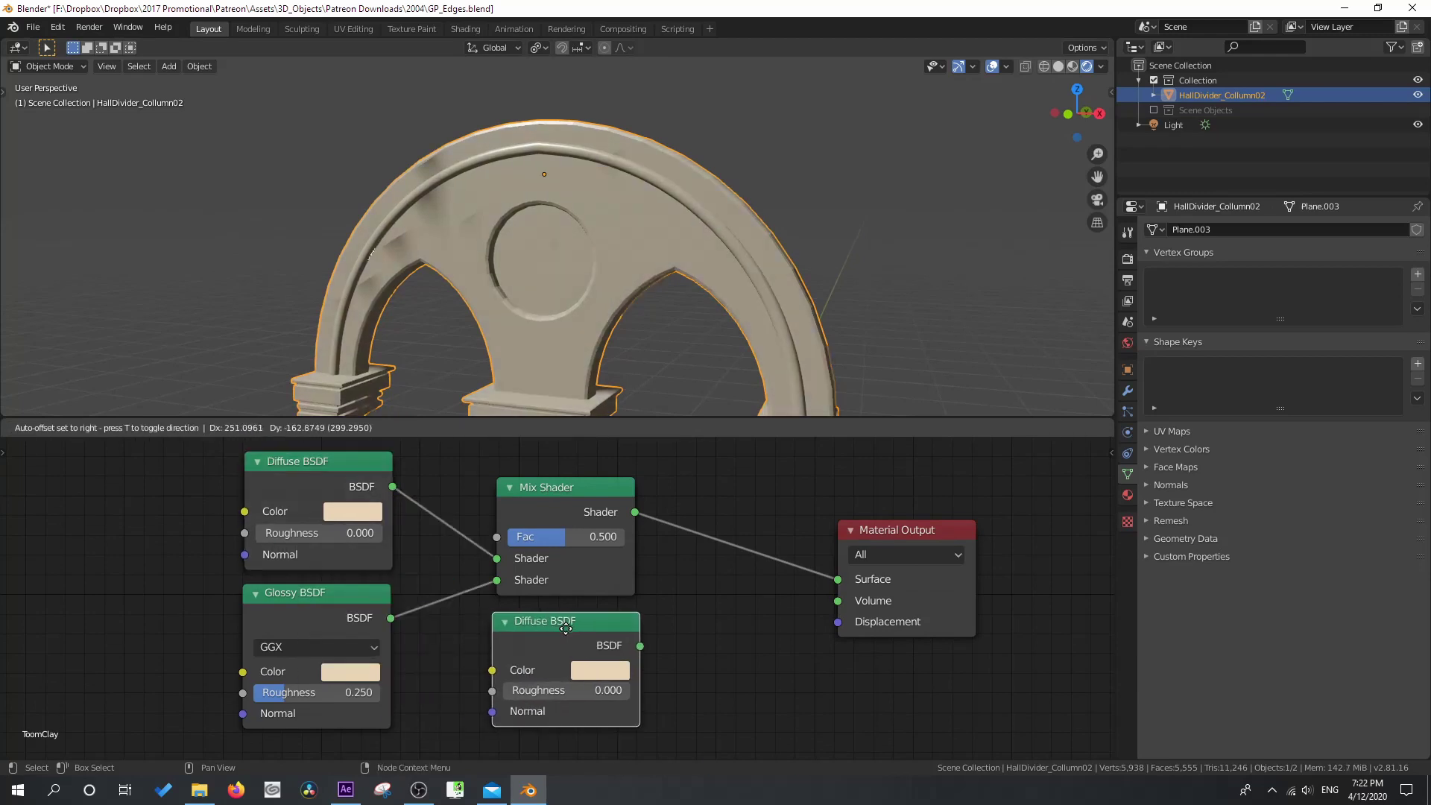
click(565, 634)
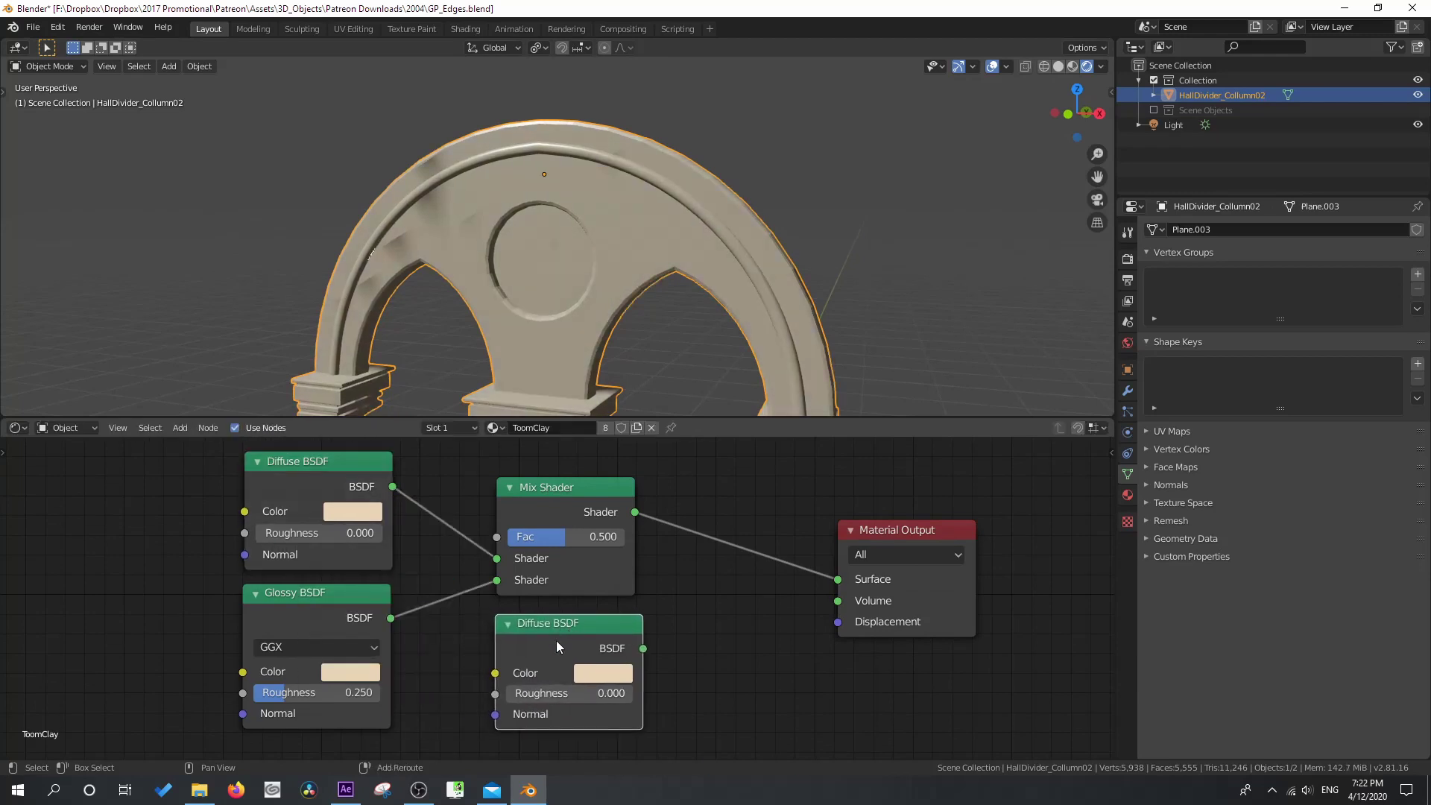
key(shift+s)
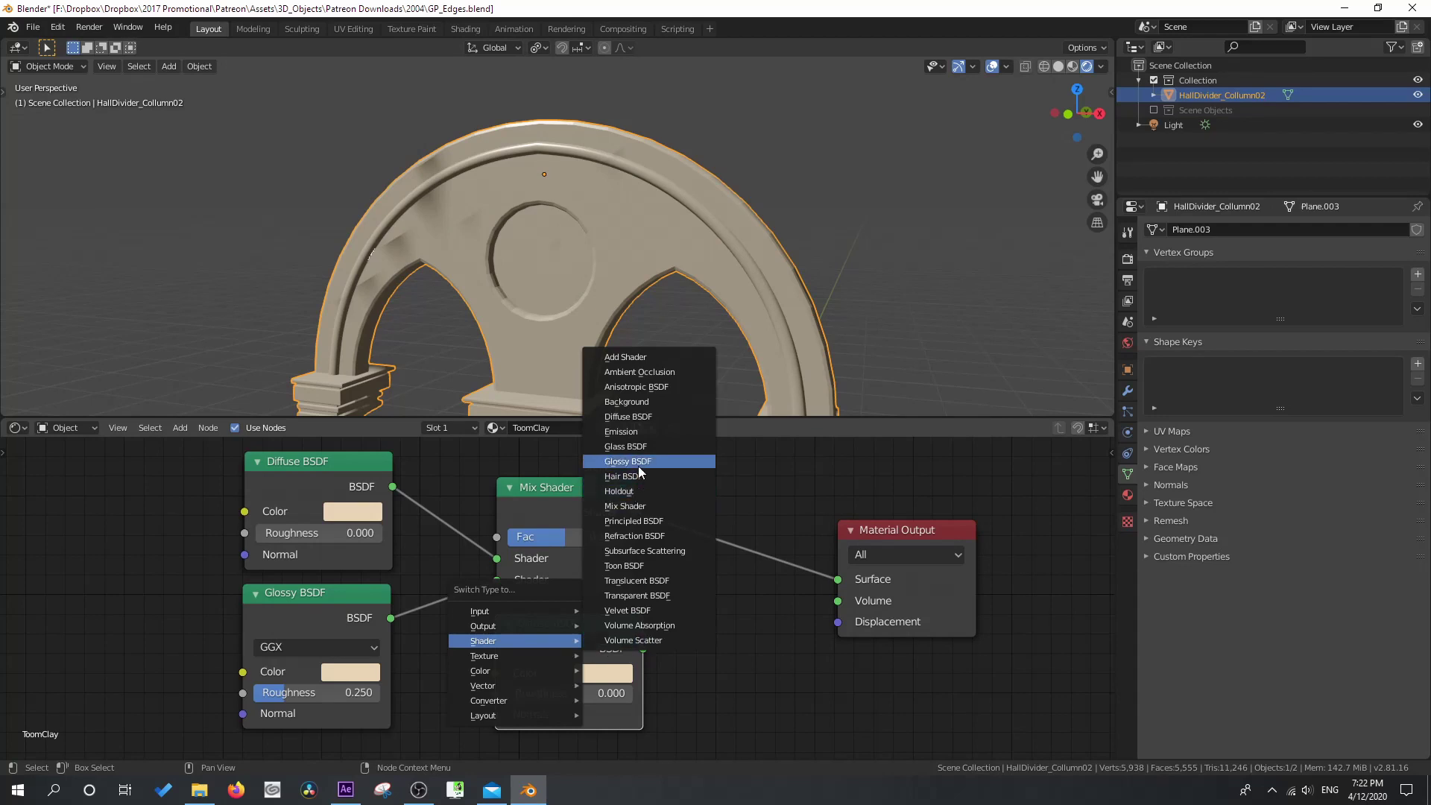
click(640, 432)
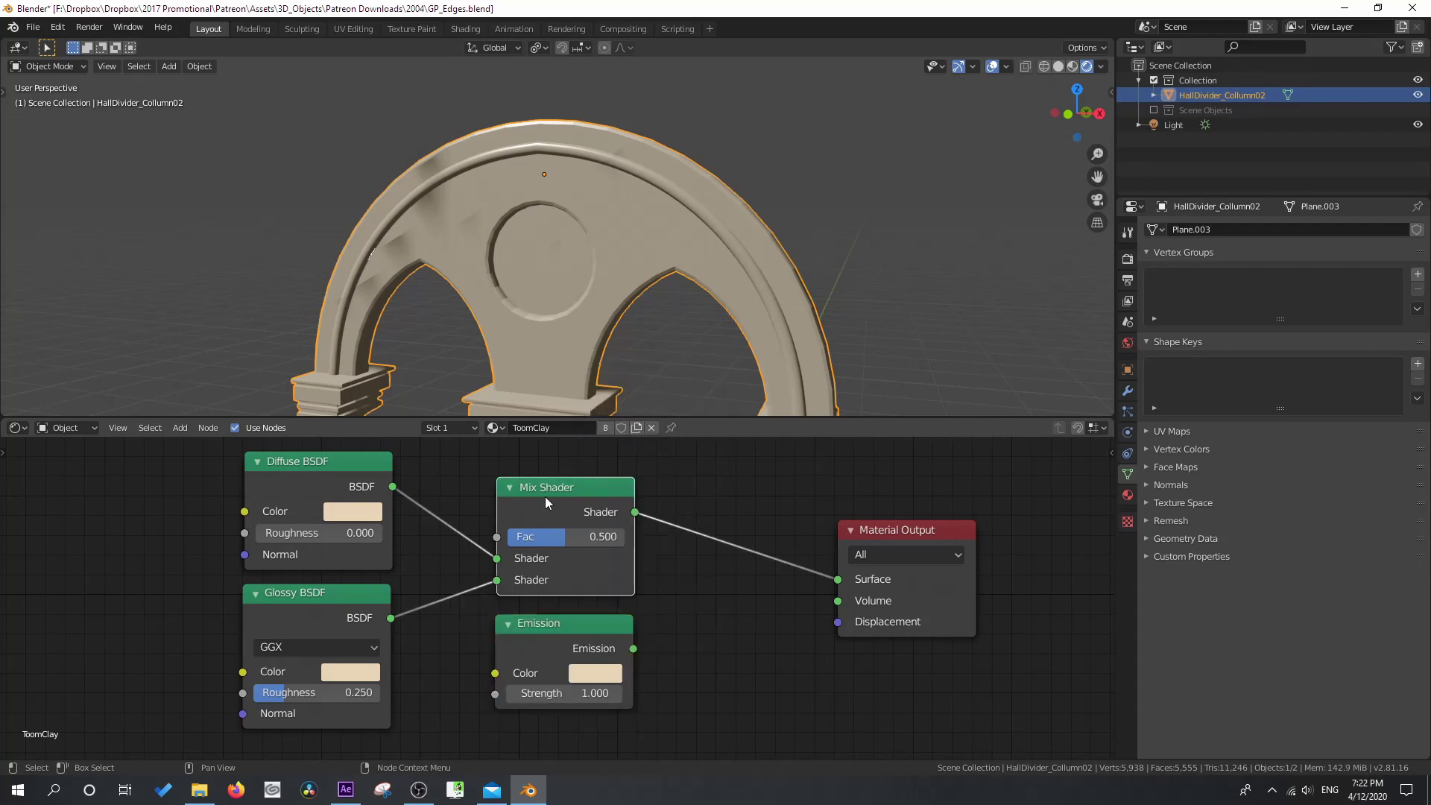
- Place a duplicate Mix Shader before Material Output and plug Emission into its lower shader
key(shift+d)
click(760, 514)
drag(633, 648, 659, 640)
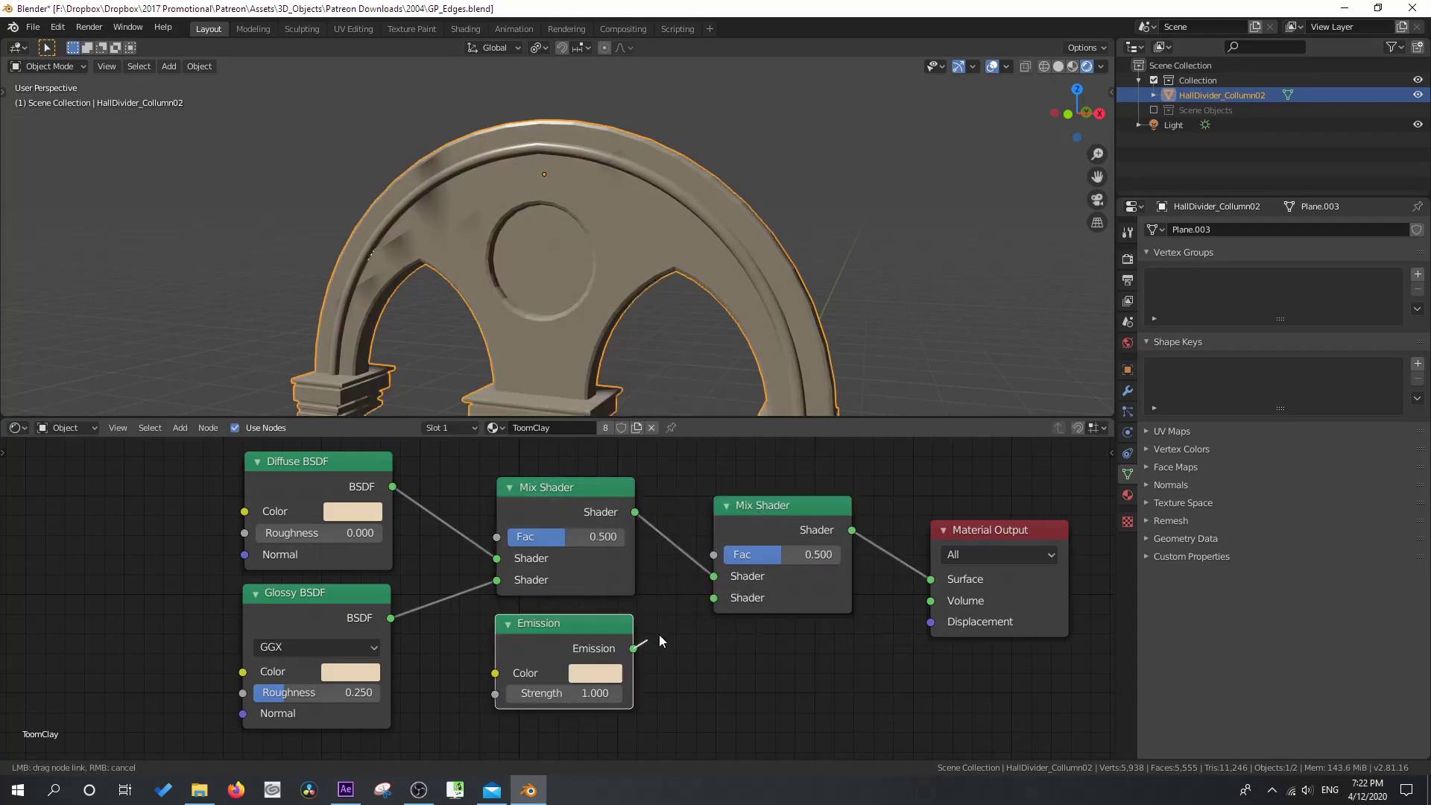
drag(718, 597, 715, 598)
middle_drag(678, 368, 652, 288)
scroll(601, 298, up, 2)
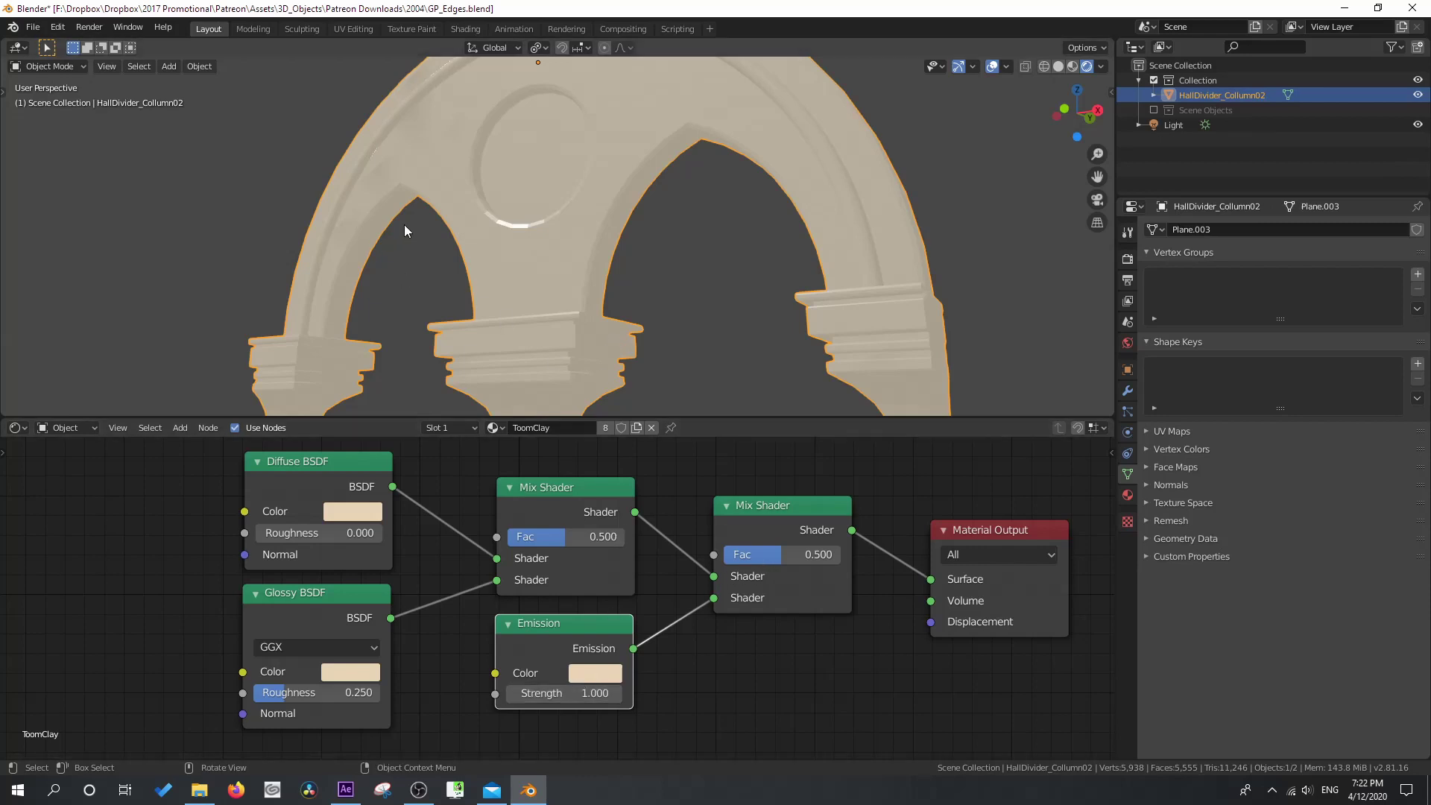
- Set the second Mix Shader's Fac to 0.250 and view the arch through the scene camera
drag(783, 554, 723, 554)
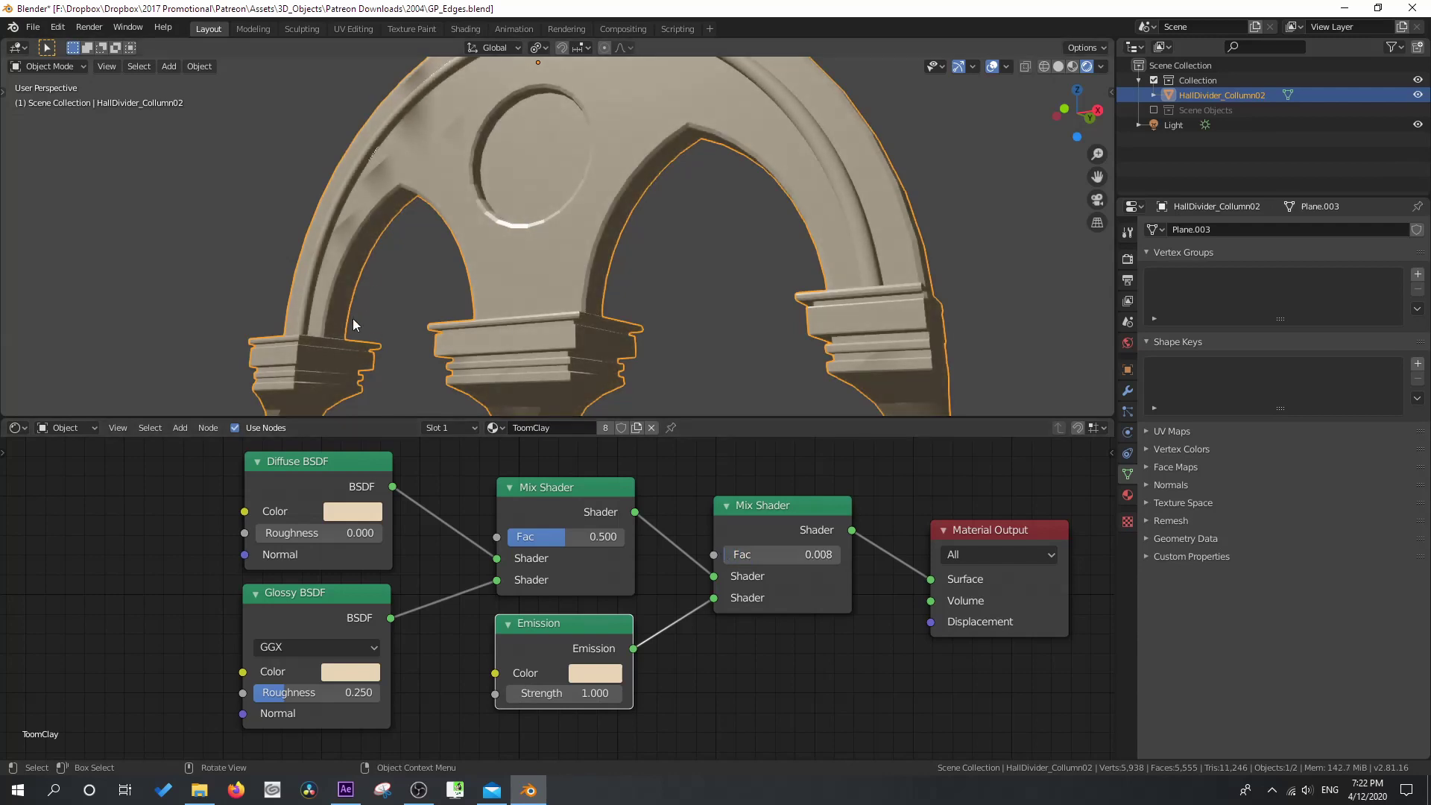
drag(739, 556, 752, 556)
click(753, 555)
text(.25)
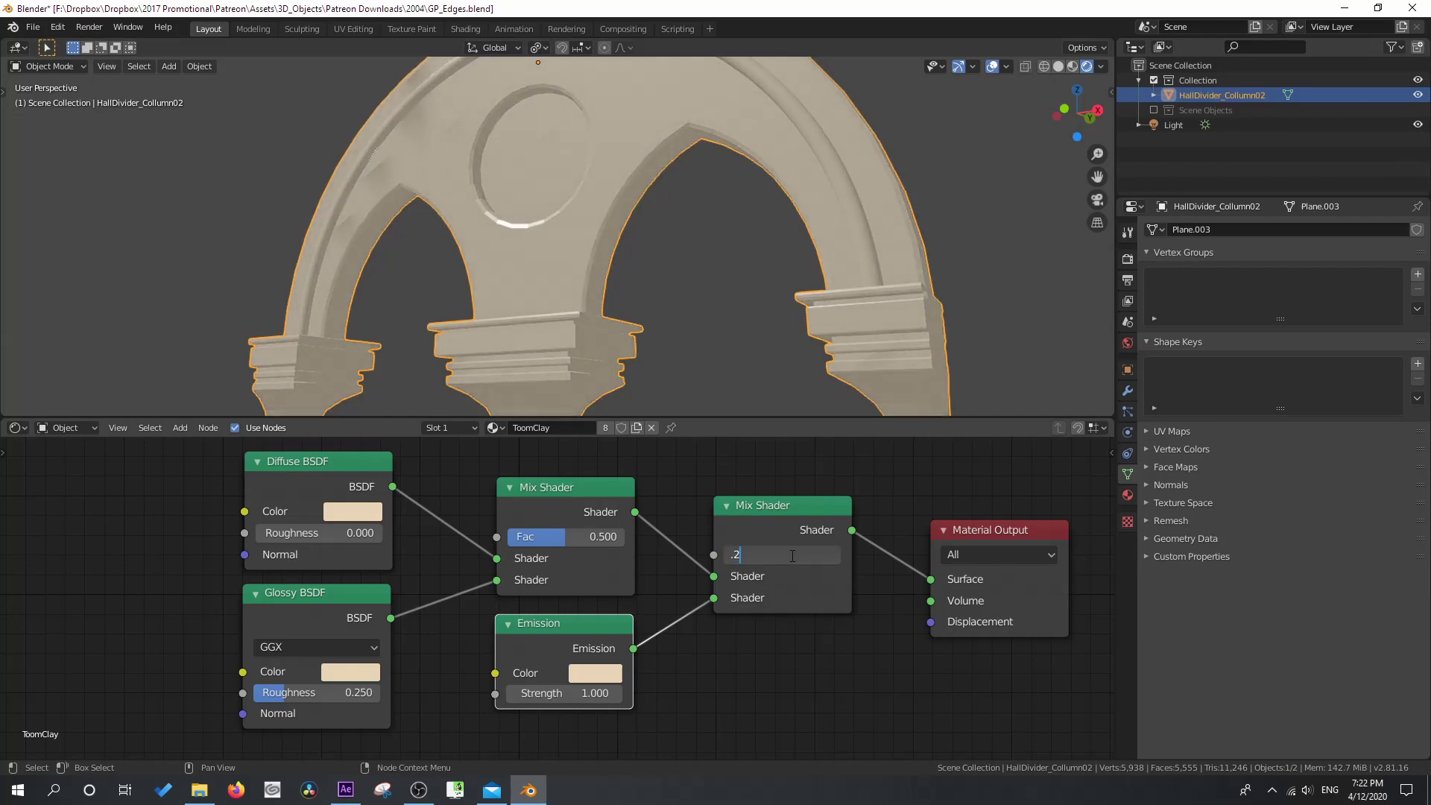
key(Return)
scroll(670, 226, down, 8)
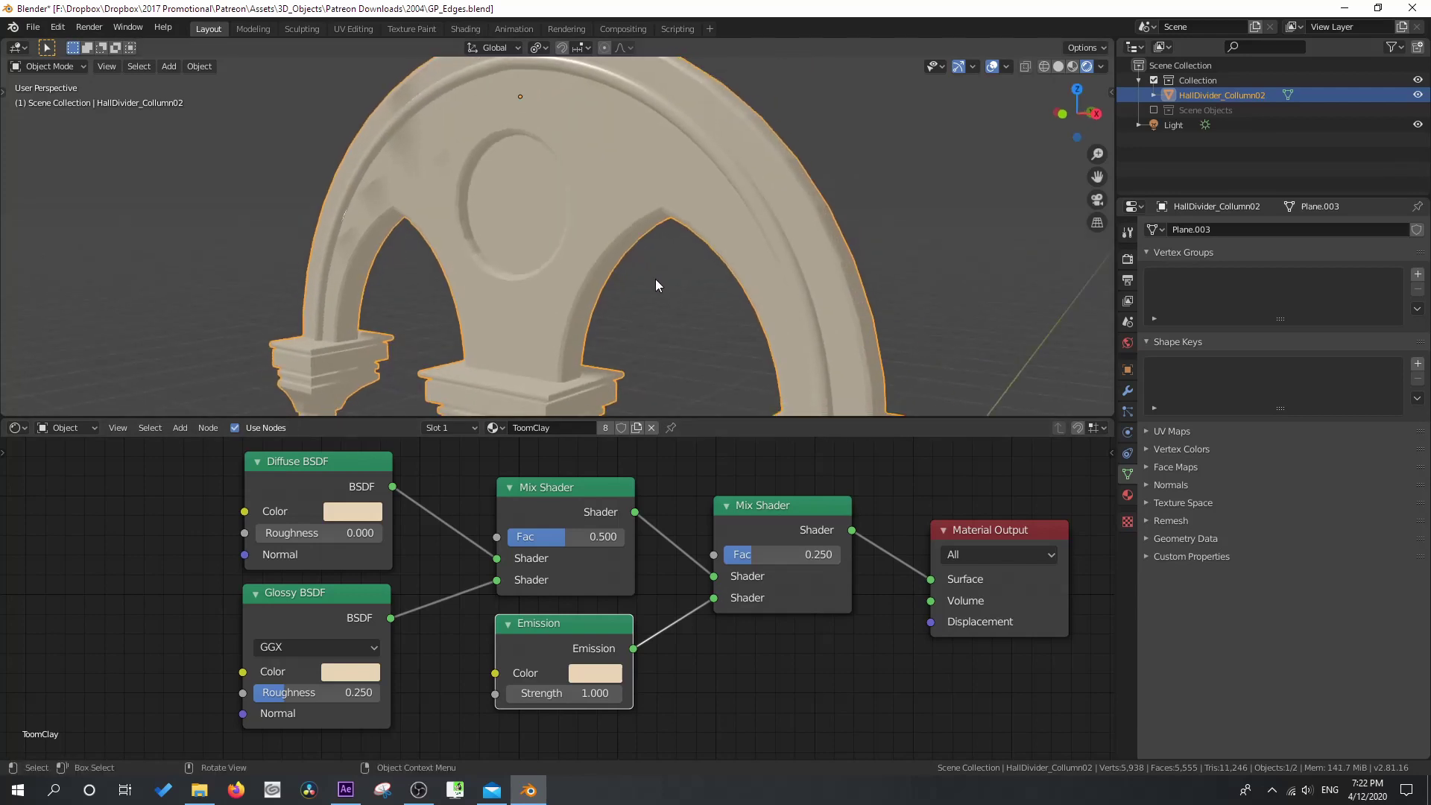
key(KP_0)
click(615, 307)
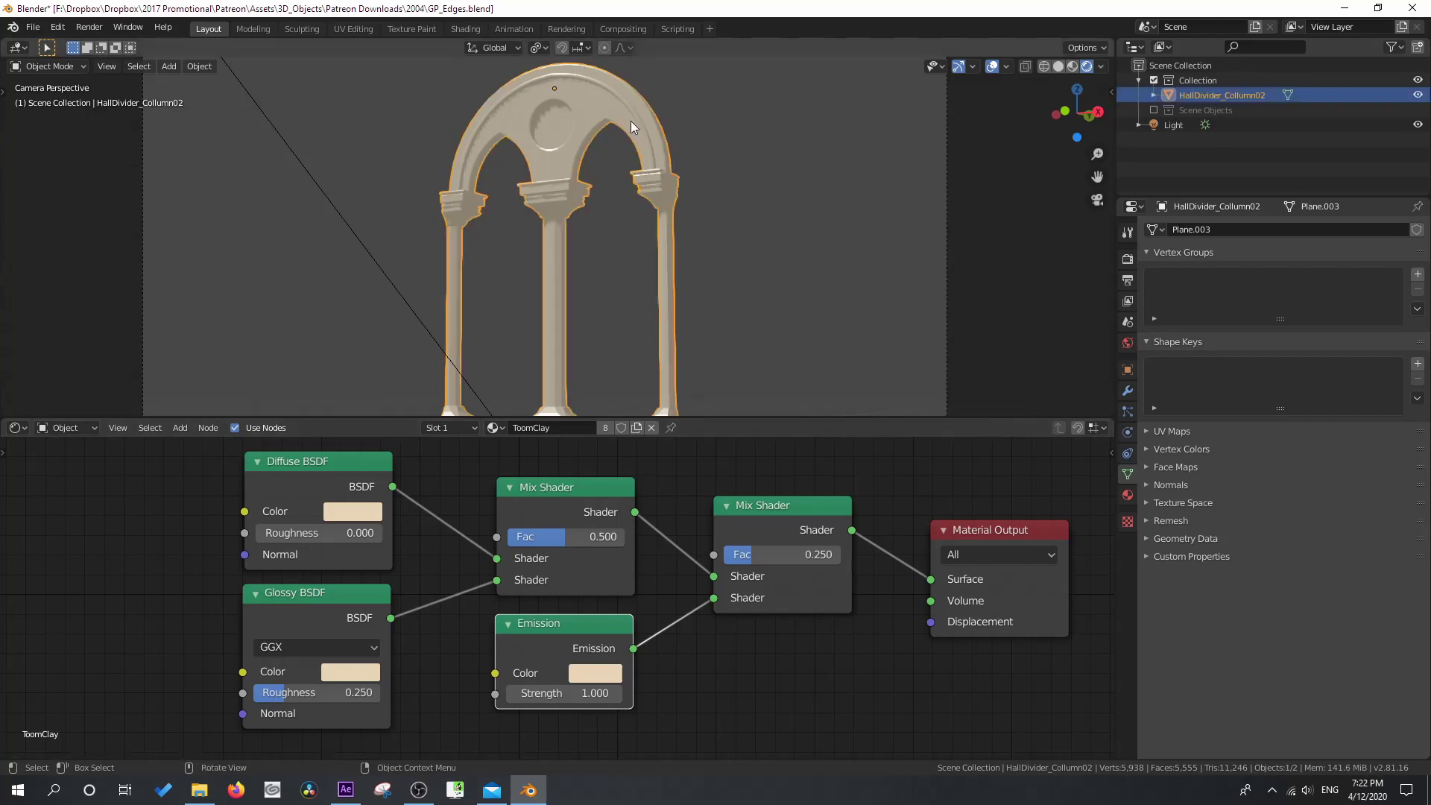
scroll(552, 299, up, 5)
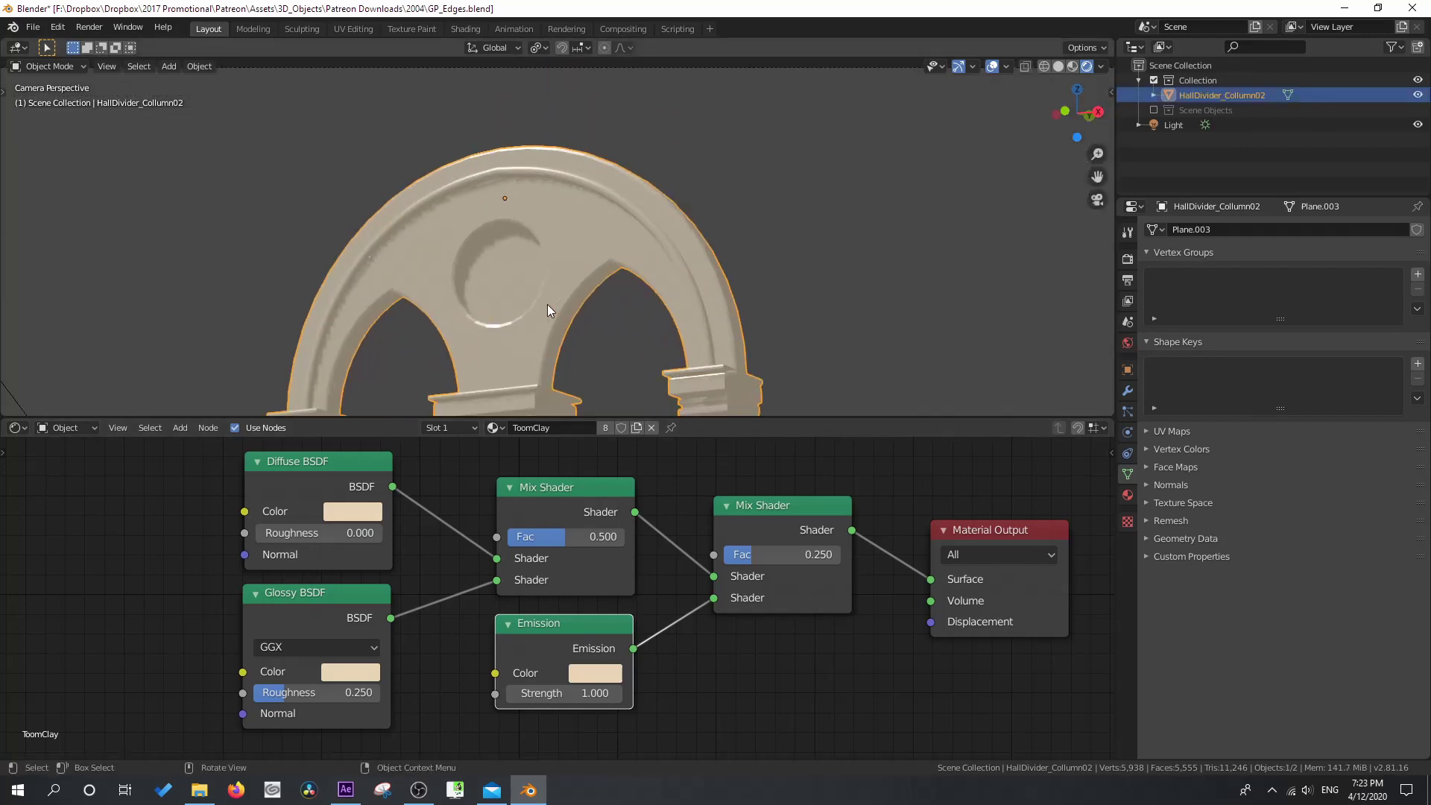
- In Render Properties, set Cube and Cascade Size to 2048px and enable High Bitdepth and Soft Shadows
click(1128, 257)
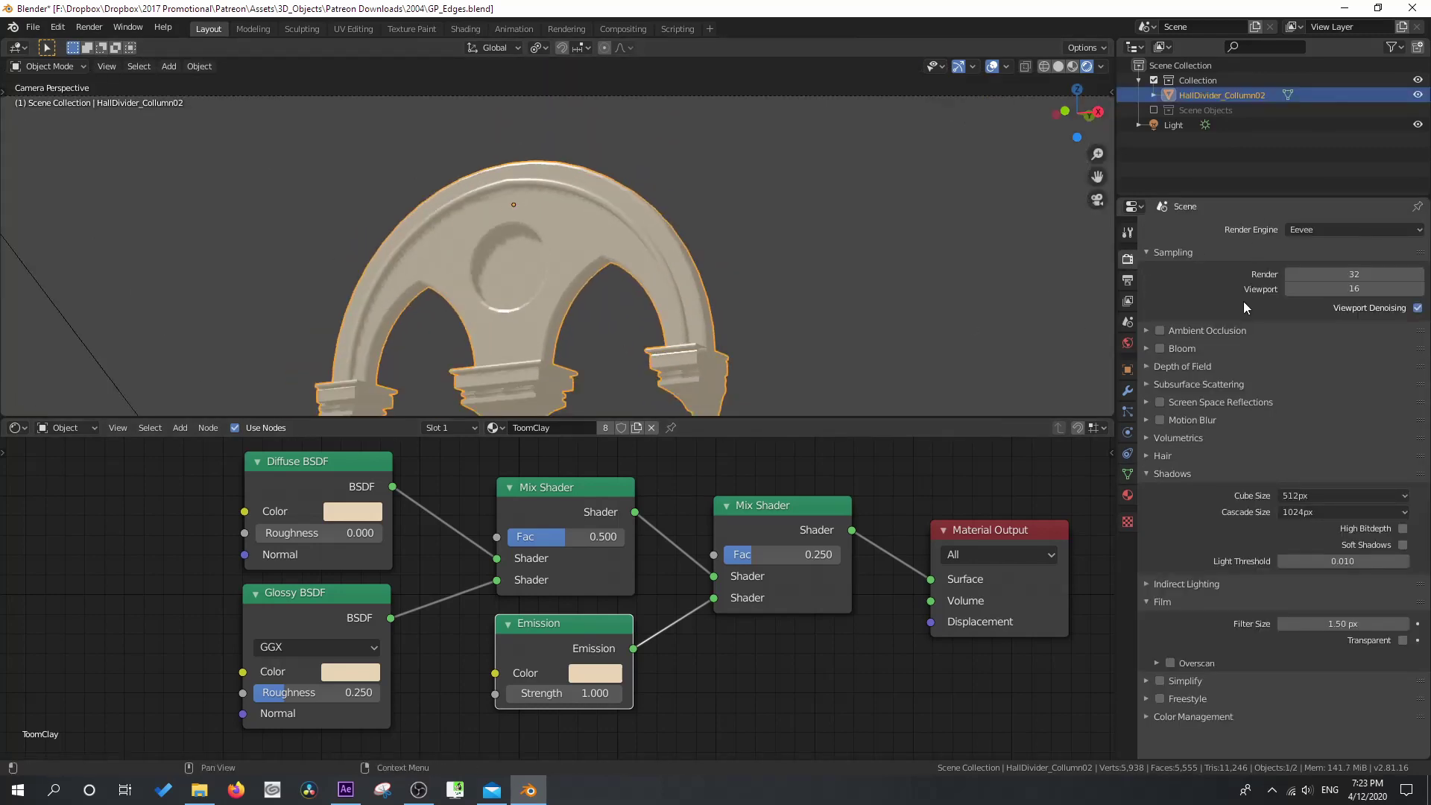
click(1297, 496)
click(1306, 595)
click(1299, 511)
click(1286, 611)
click(1403, 530)
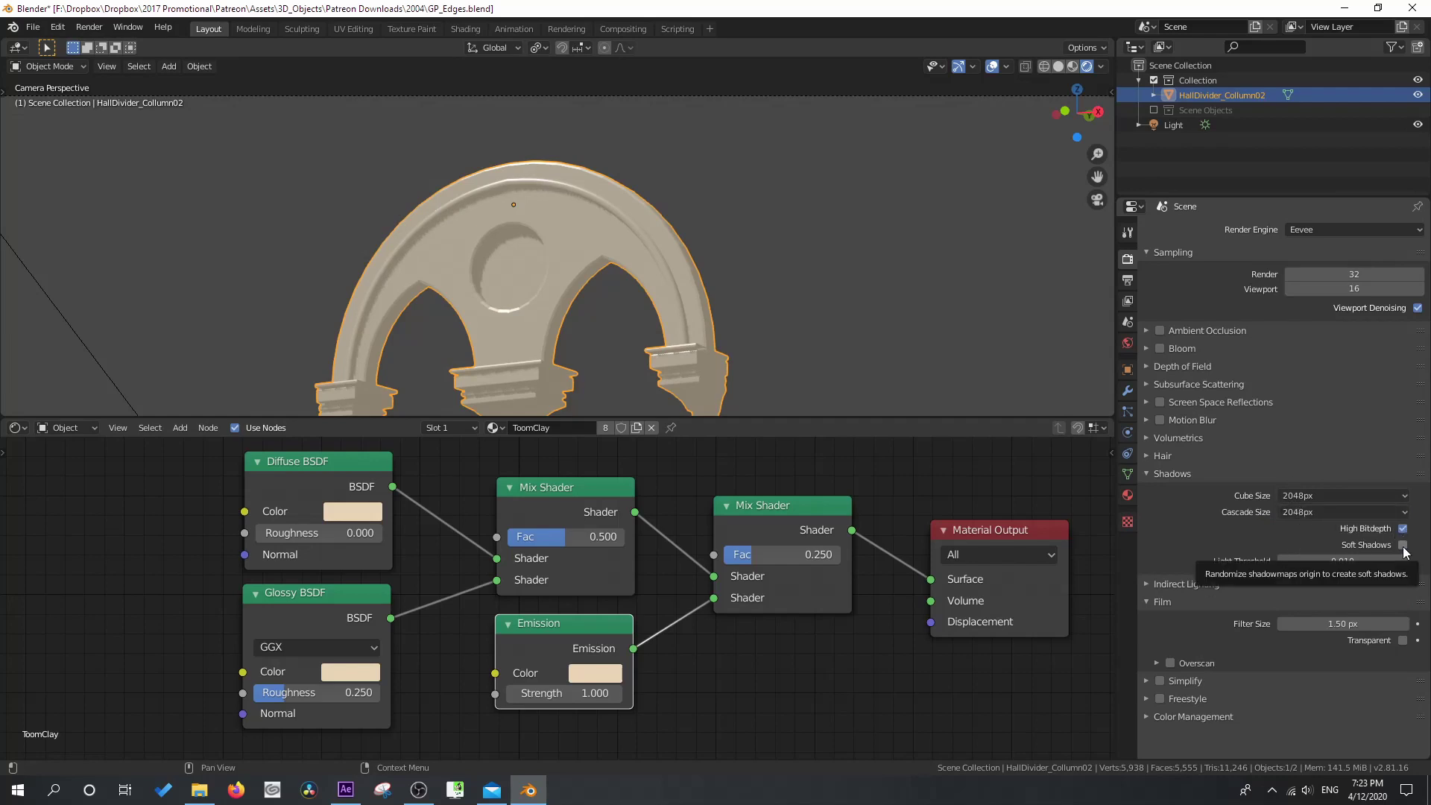
click(1403, 547)
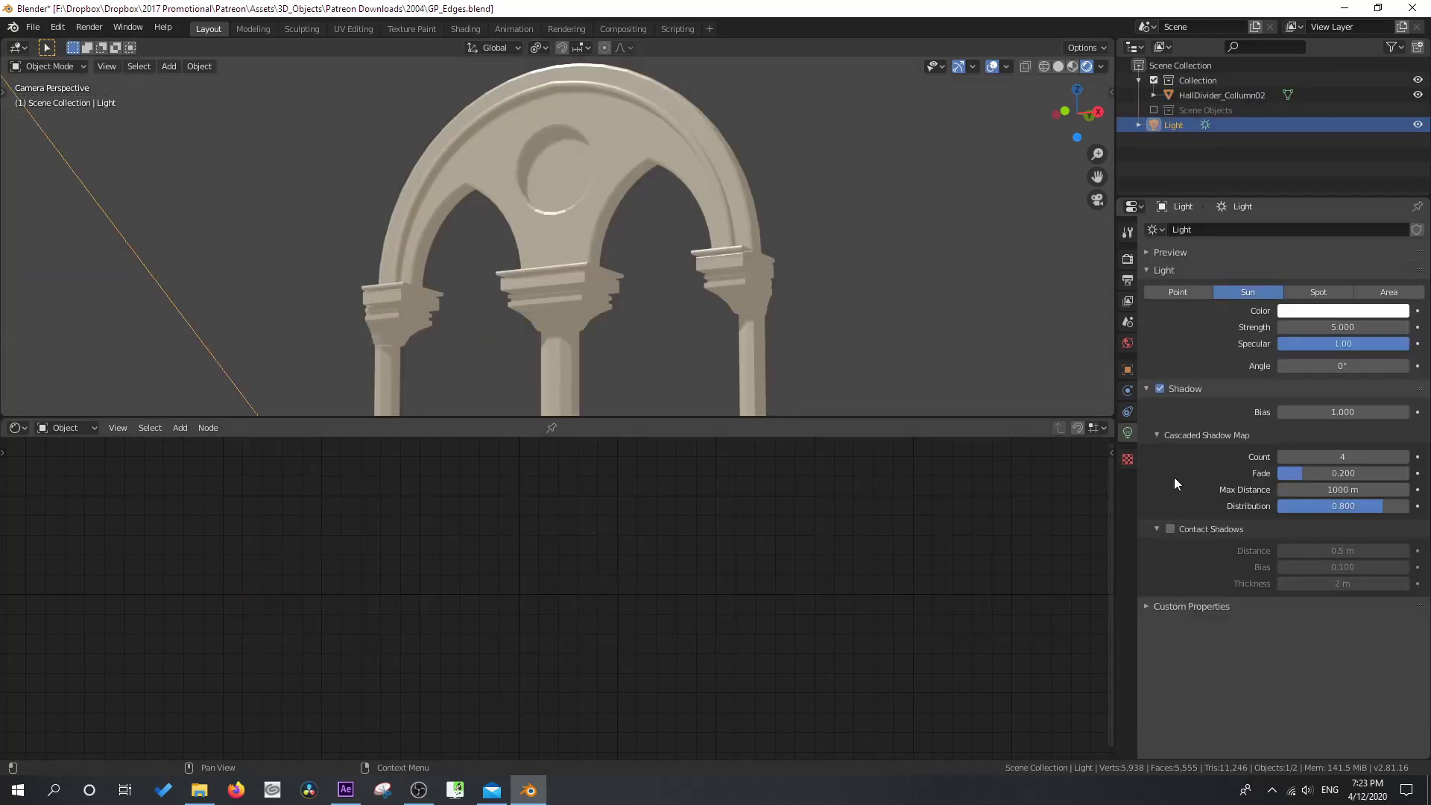
- Set the Sun's cascade count to 1 and fade to 0, and enable Contact Shadows
middle_drag(683, 221, 655, 338)
scroll(676, 246, up, 3)
scroll(650, 324, up, 5)
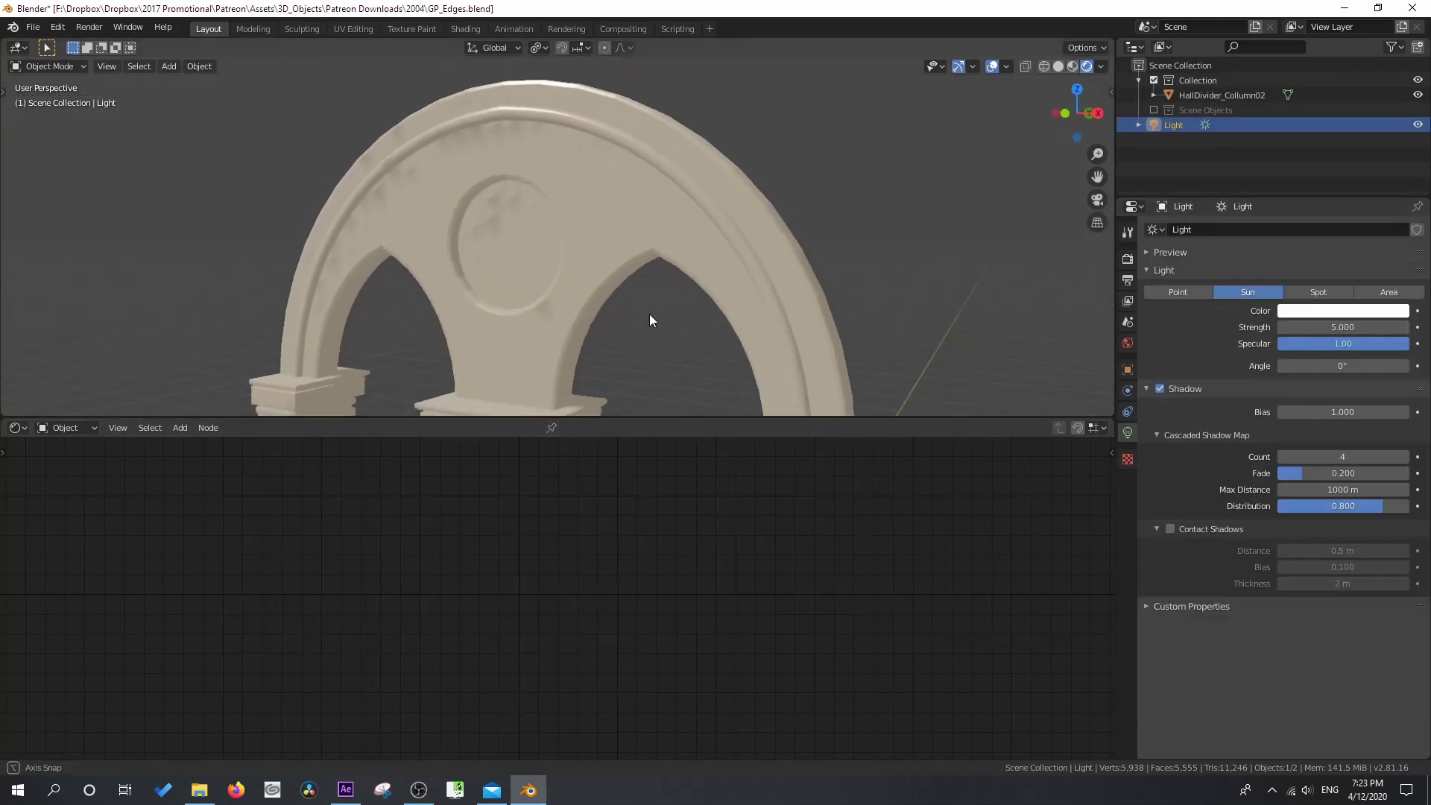
click(1282, 459)
click(1283, 458)
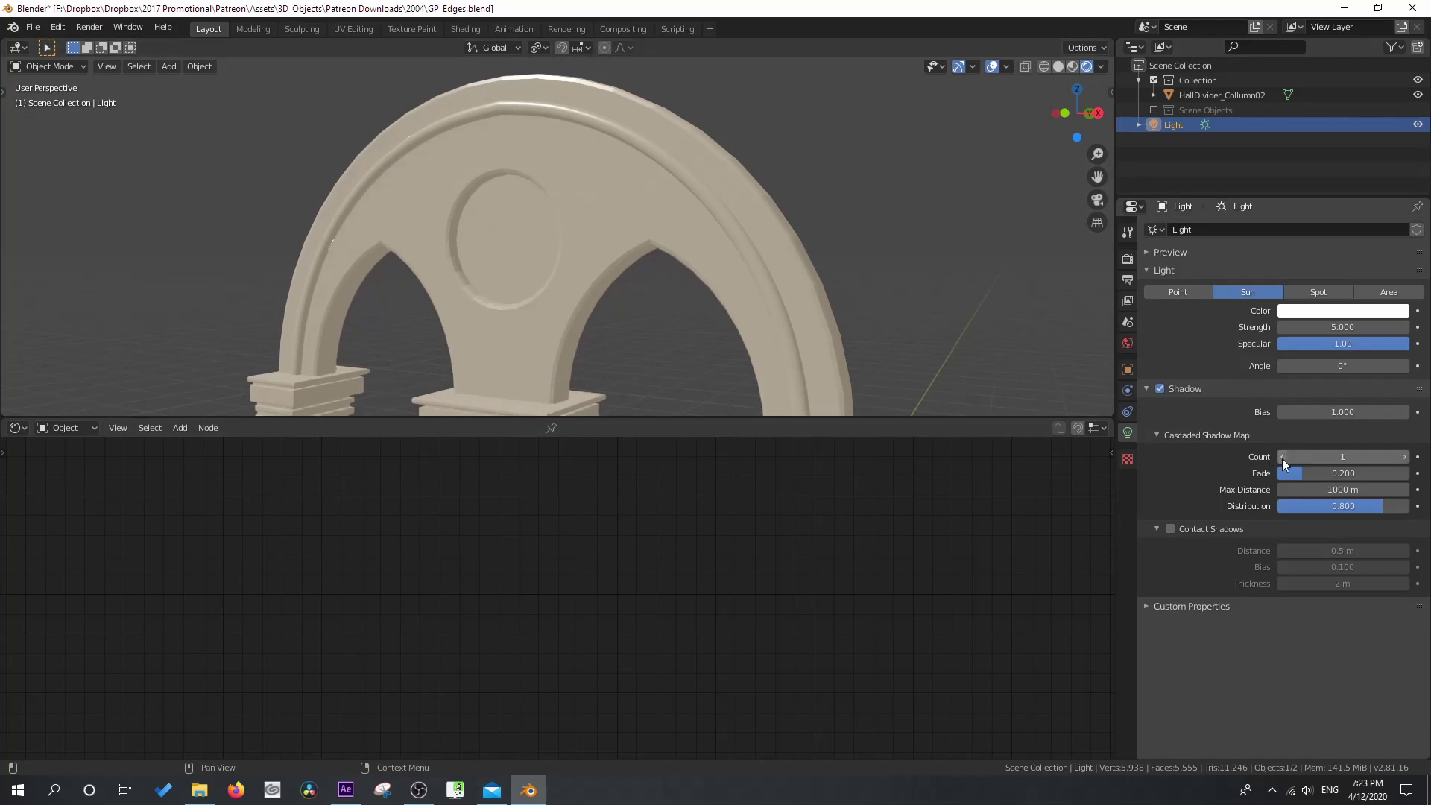
click(1282, 456)
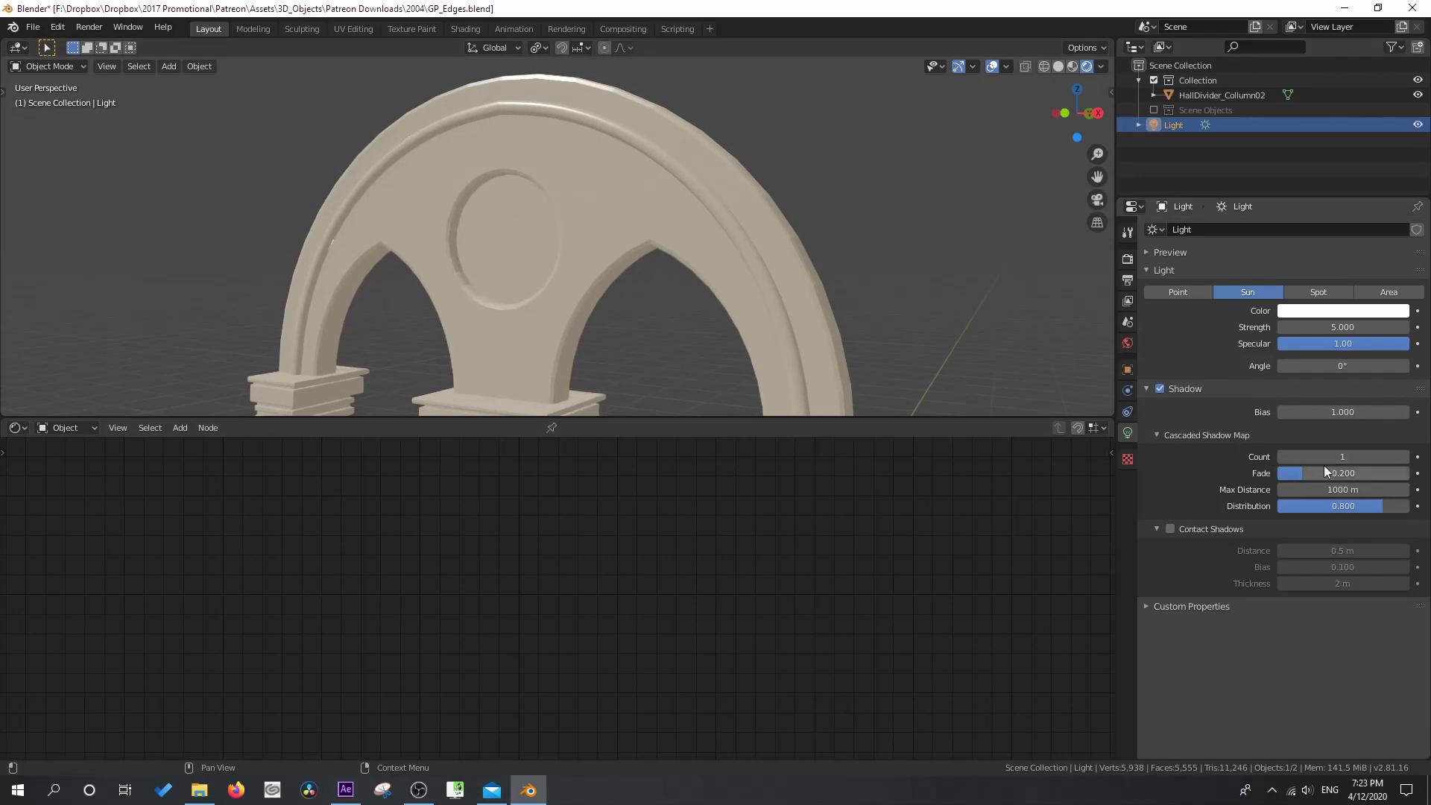
drag(1331, 471, 1277, 473)
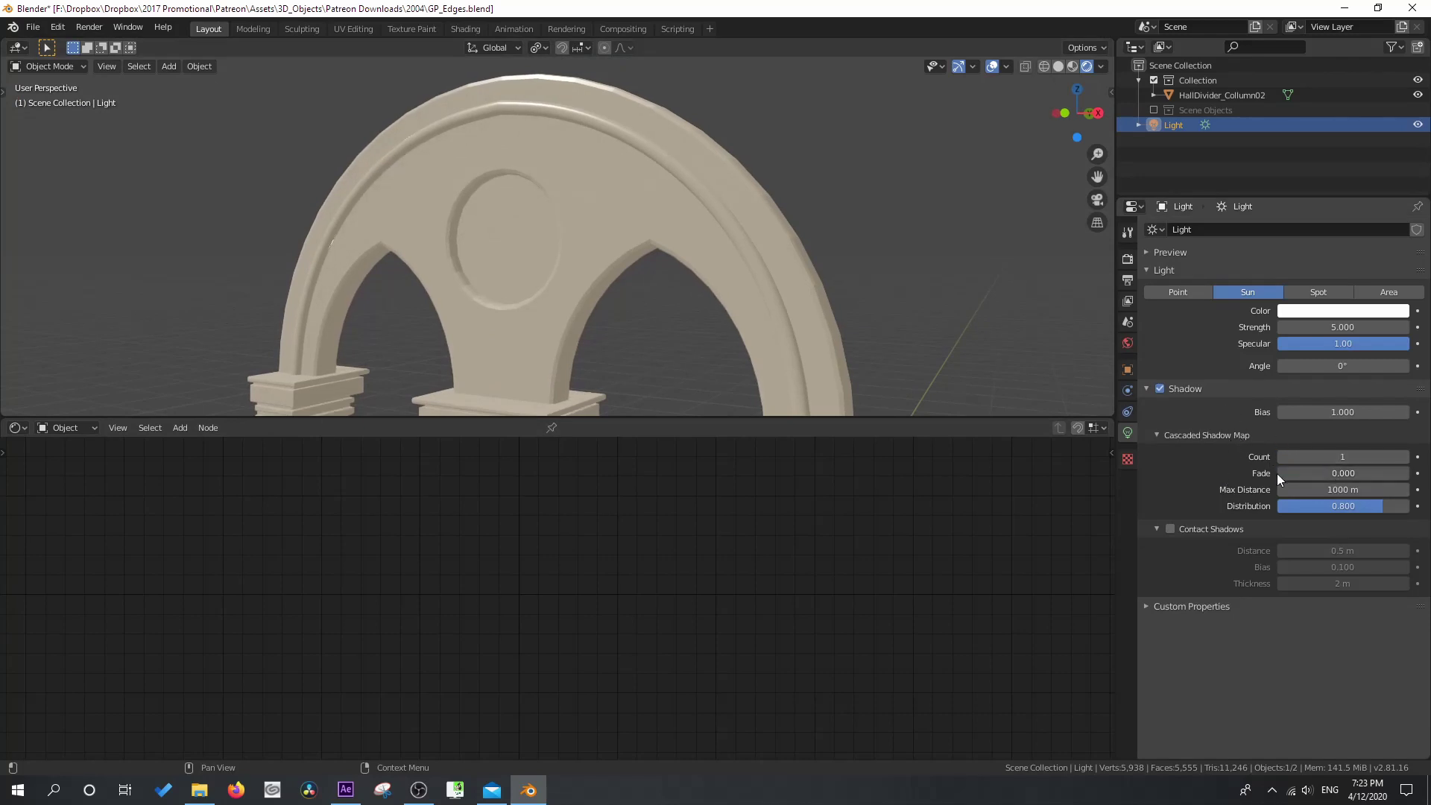
click(1169, 529)
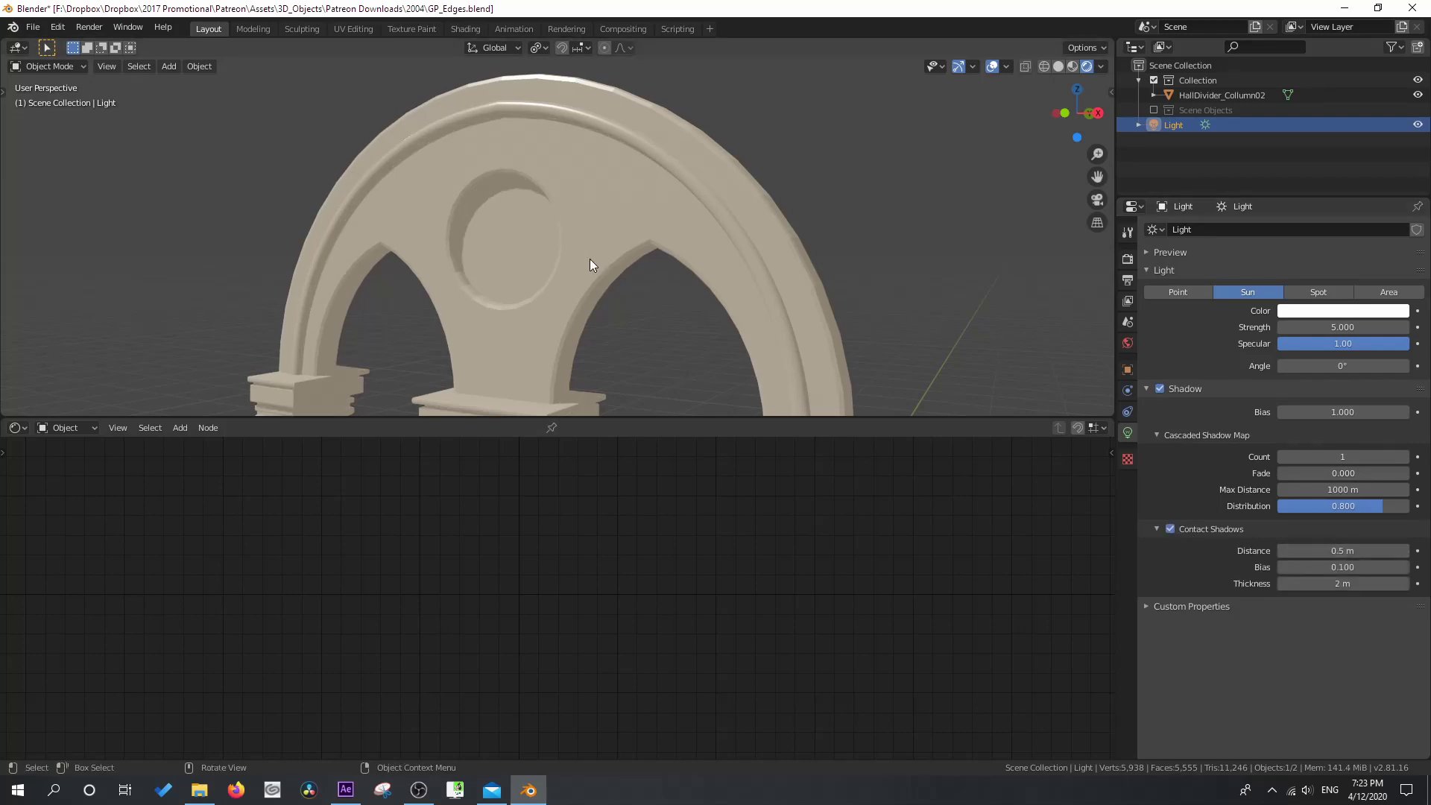
- Return to the camera view and reframe the arched column
scroll(626, 261, down, 6)
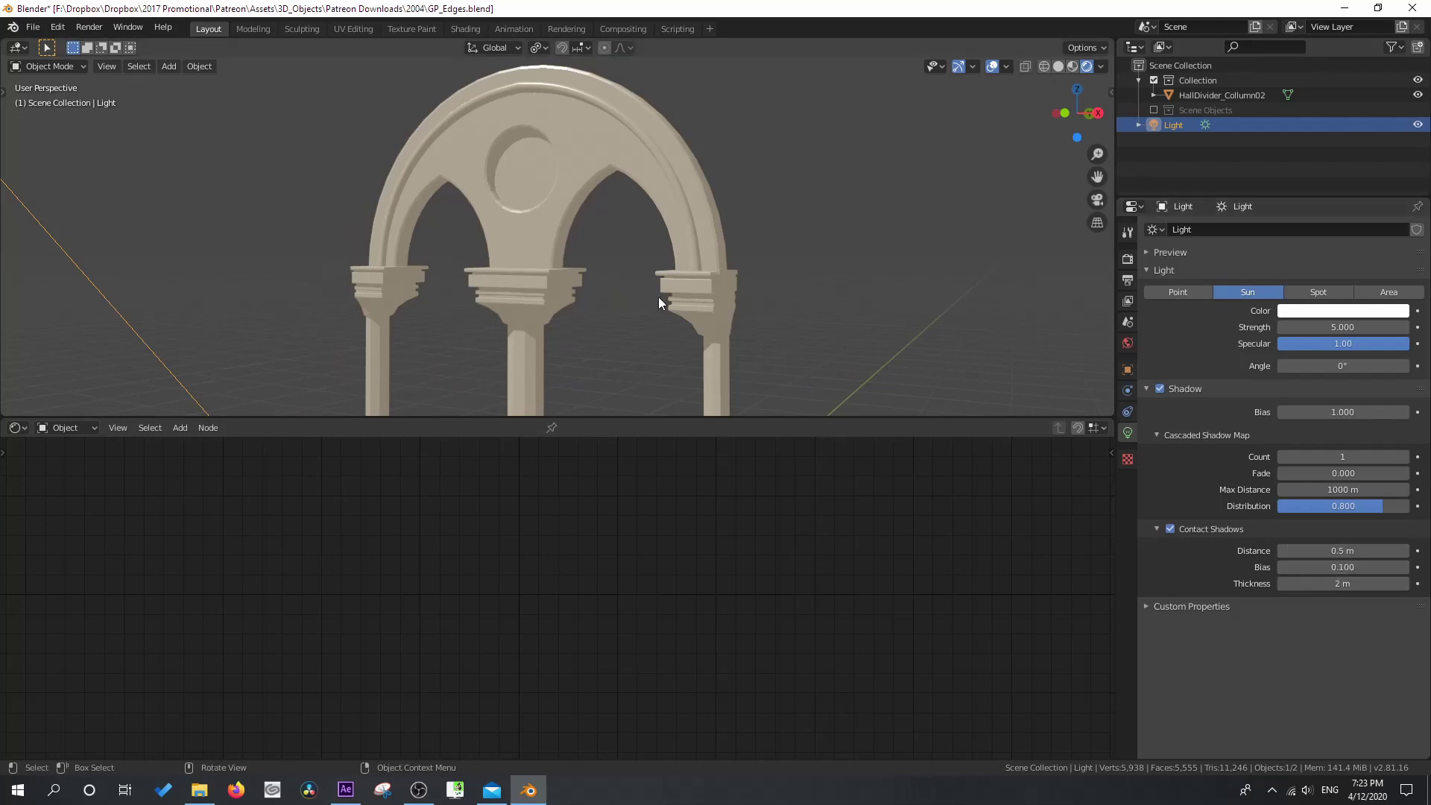
key(KP_0)
scroll(626, 298, up, 4)
mouse_move(606, 280)
shift+middle_down()
mouse_move(615, 309)
mouse_move(619, 263)
shift+middle_up()
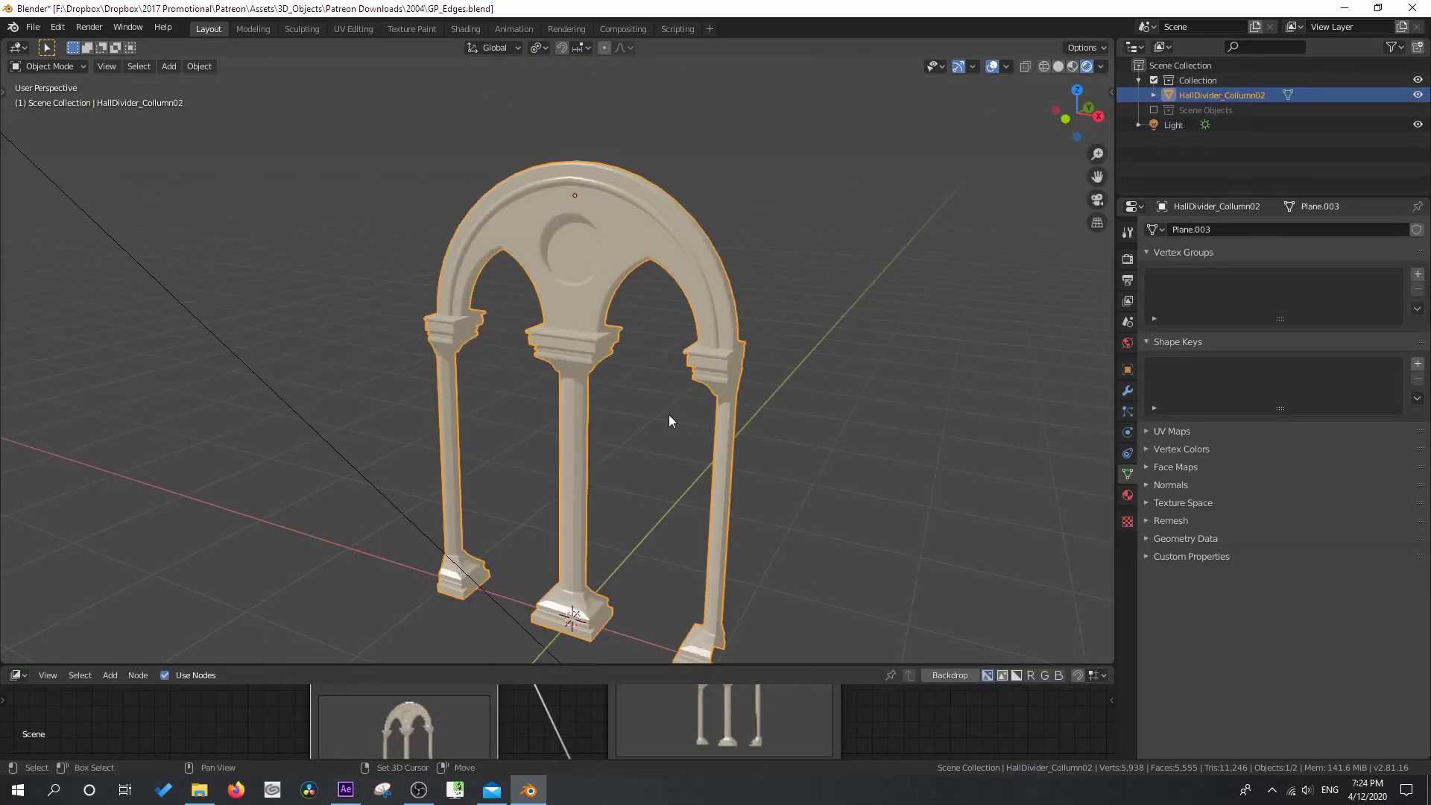
middle_drag(668, 414, 637, 371)
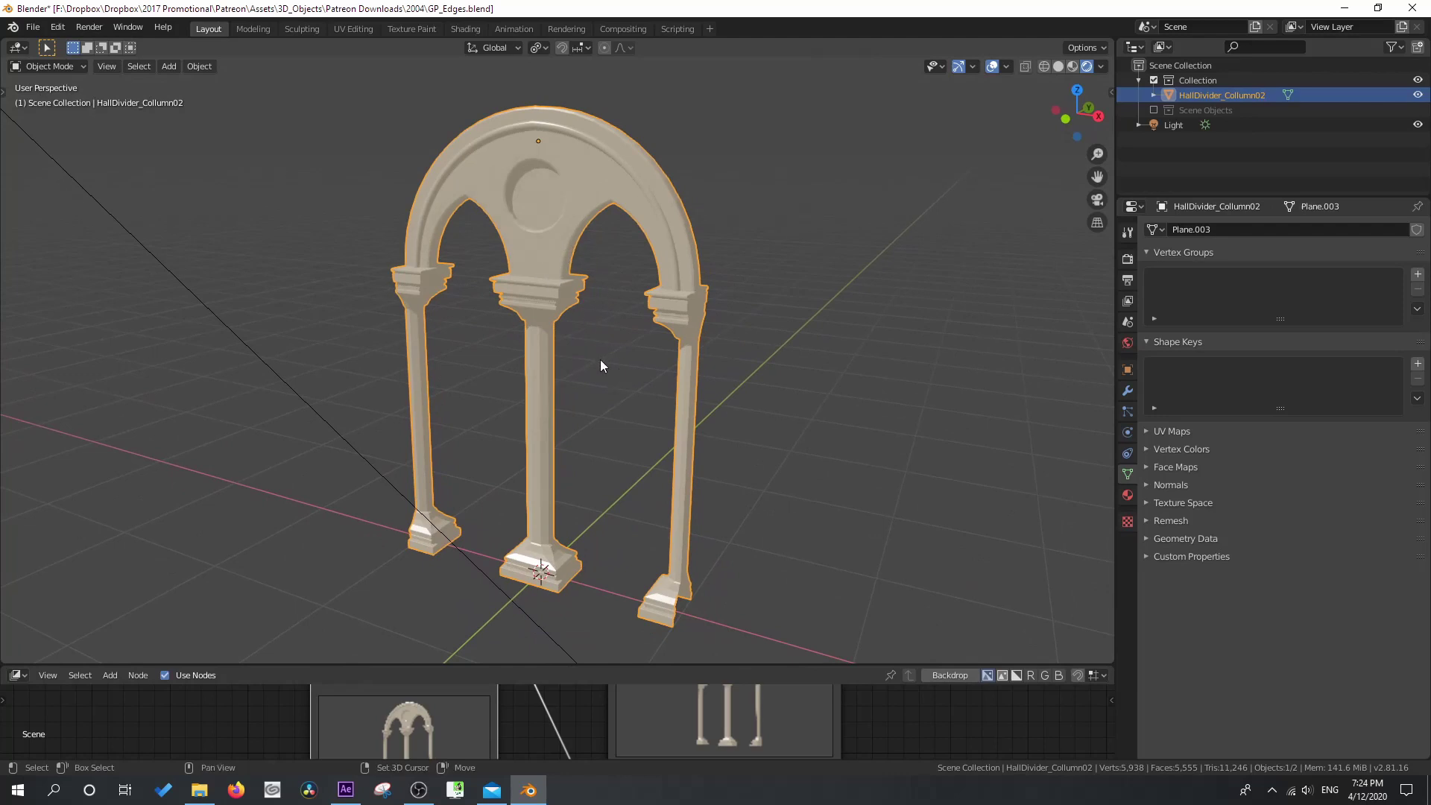
- Duplicate the arch column in place, hide the original HallDivider_Column02, and select the copy
key(shift+d)
key(Escape)
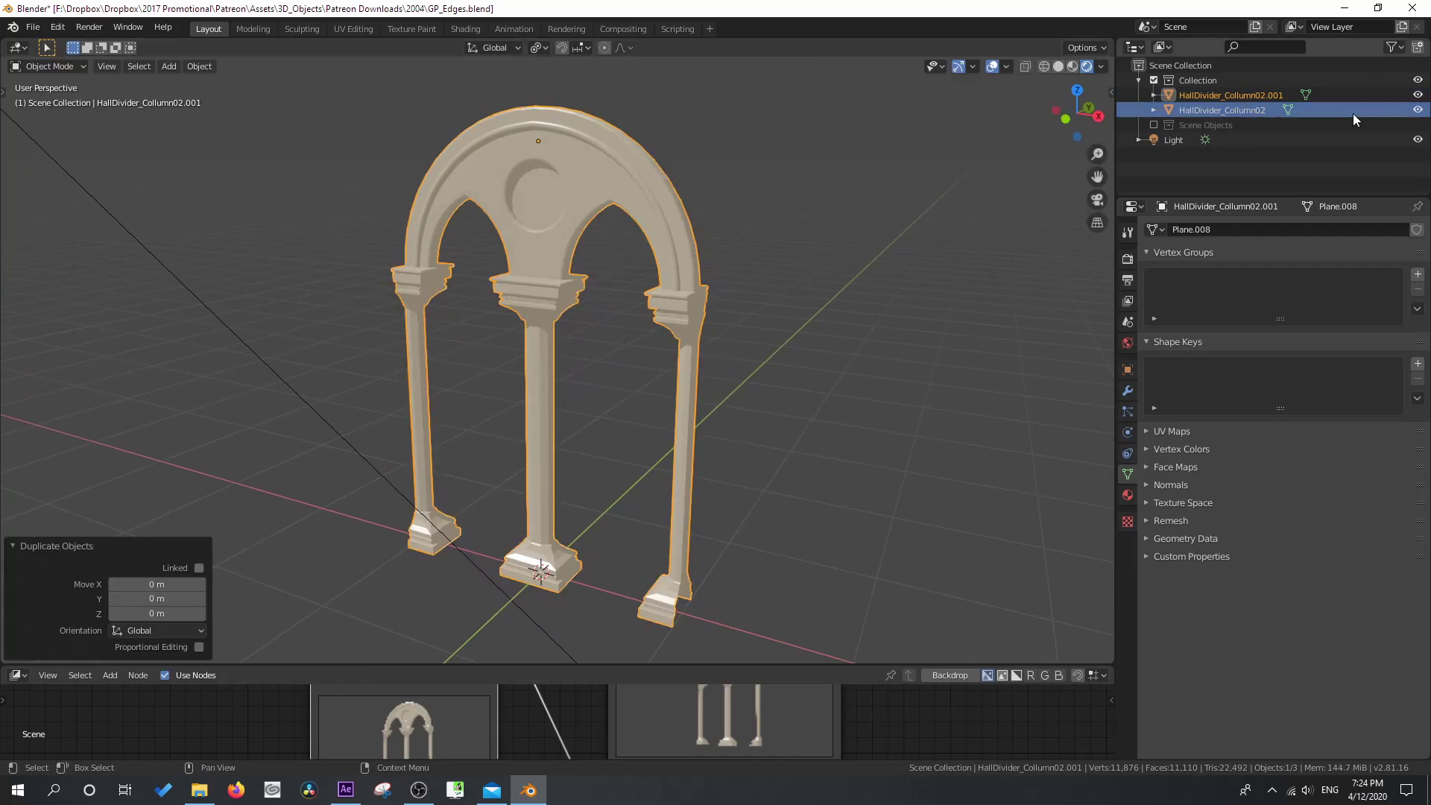
click(1417, 110)
click(1250, 96)
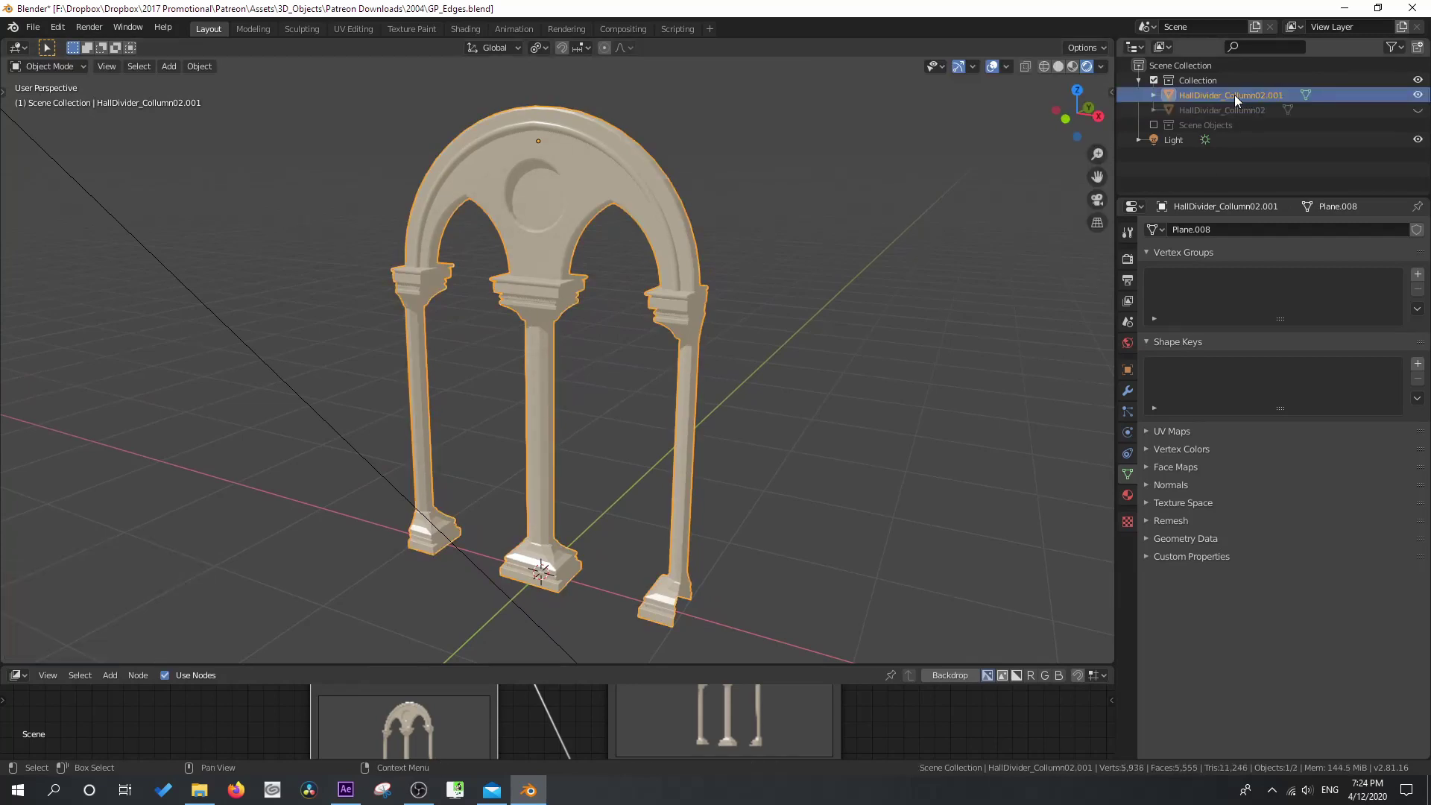
middle_drag(528, 231, 486, 306)
scroll(488, 302, up, 4)
- In Edit Mode, select the whole copy and delete Only Faces, keeping its edges
key(Tab)
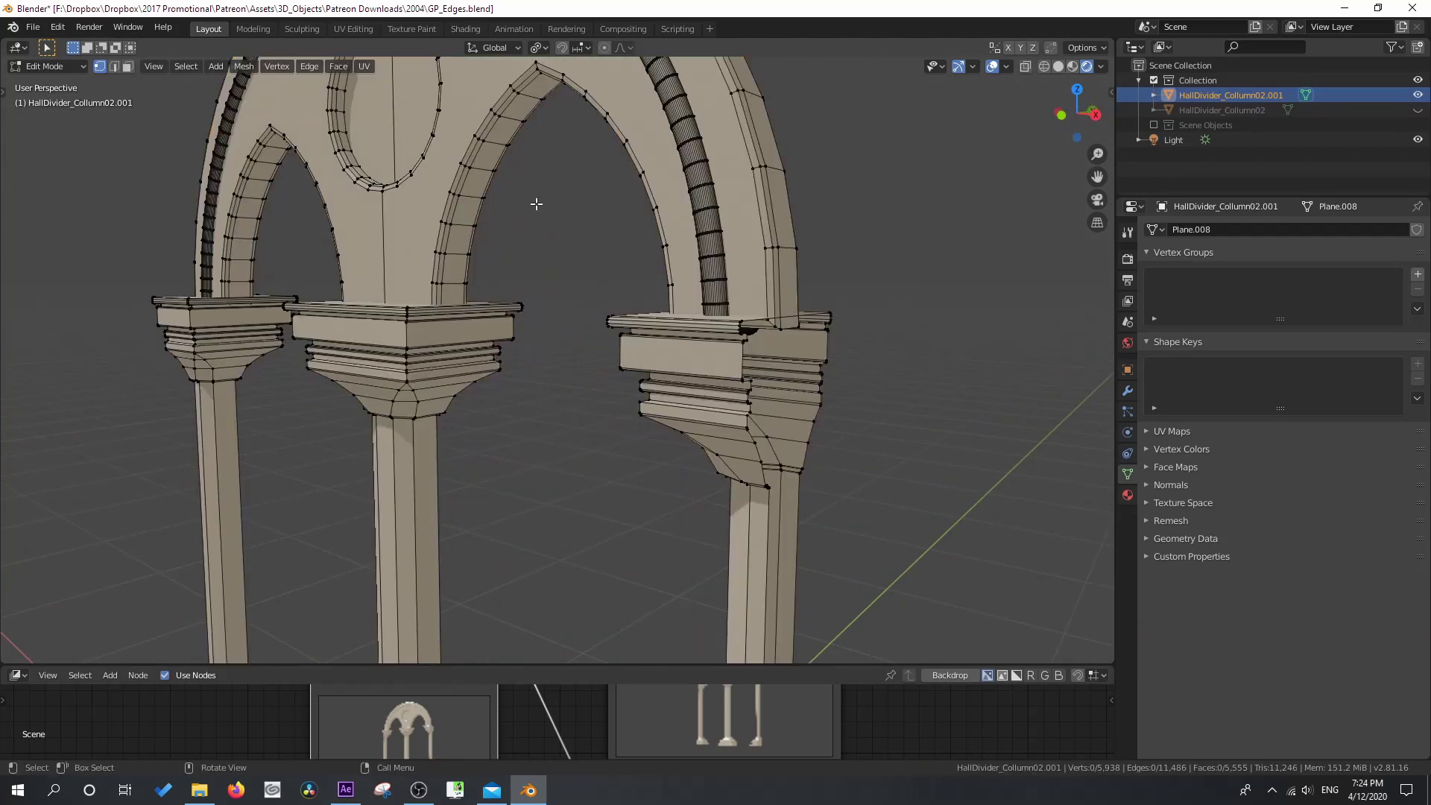
scroll(446, 373, up, 3)
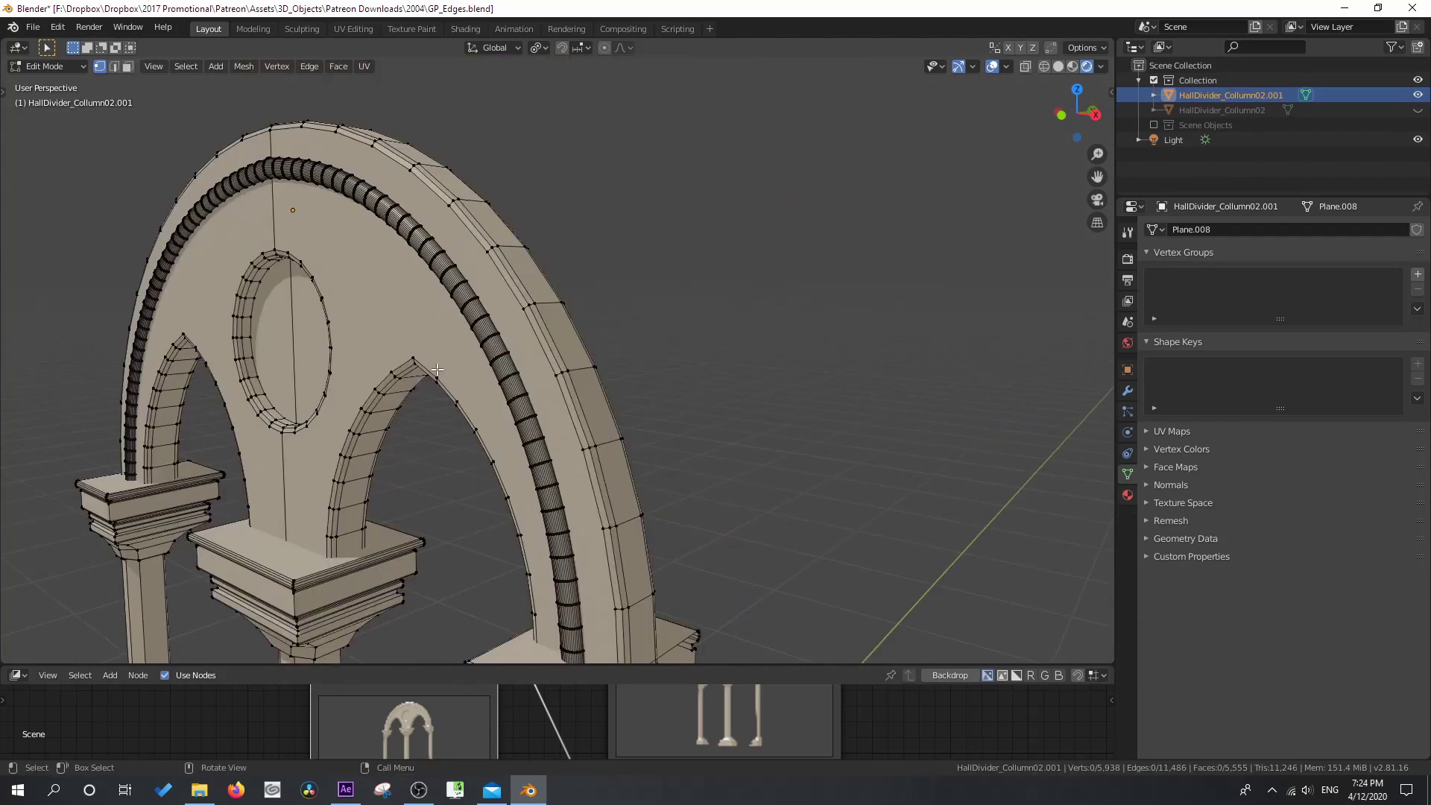
key(a)
key(x)
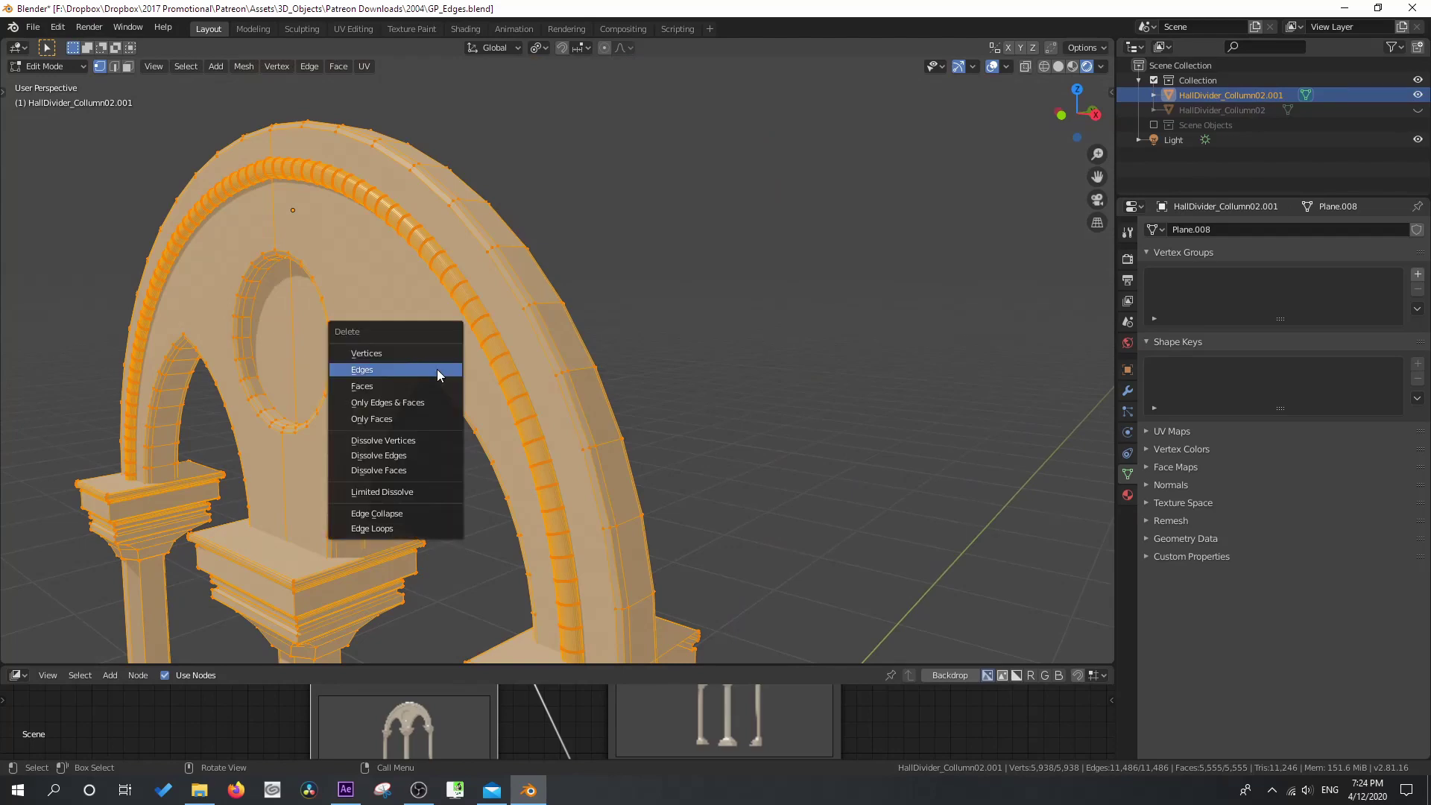
click(400, 419)
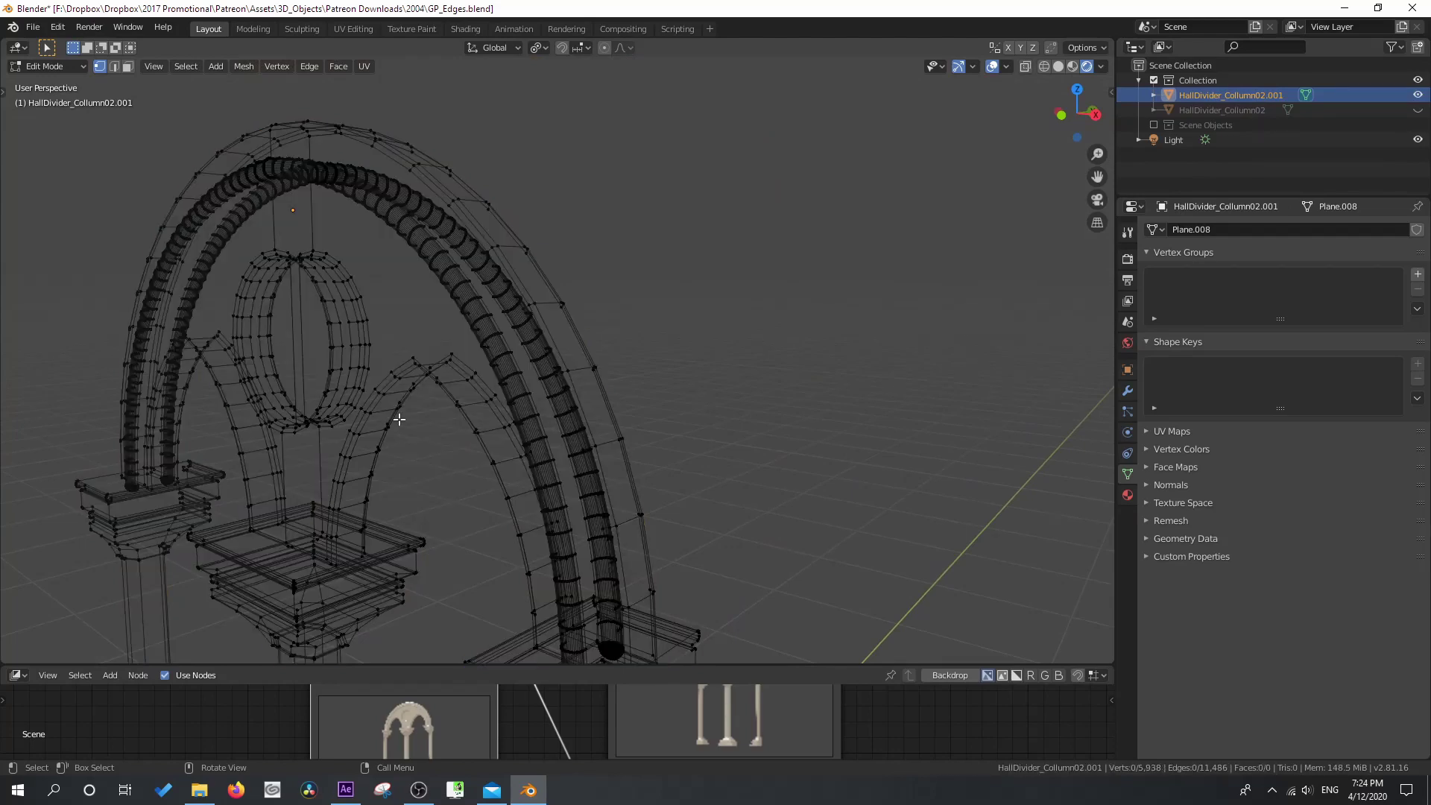
key(Tab)
mouse_move(400, 434)
middle_down()
mouse_move(423, 463)
mouse_move(535, 447)
mouse_move(421, 461)
mouse_move(395, 417)
middle_up()
scroll(377, 339, up, 3)
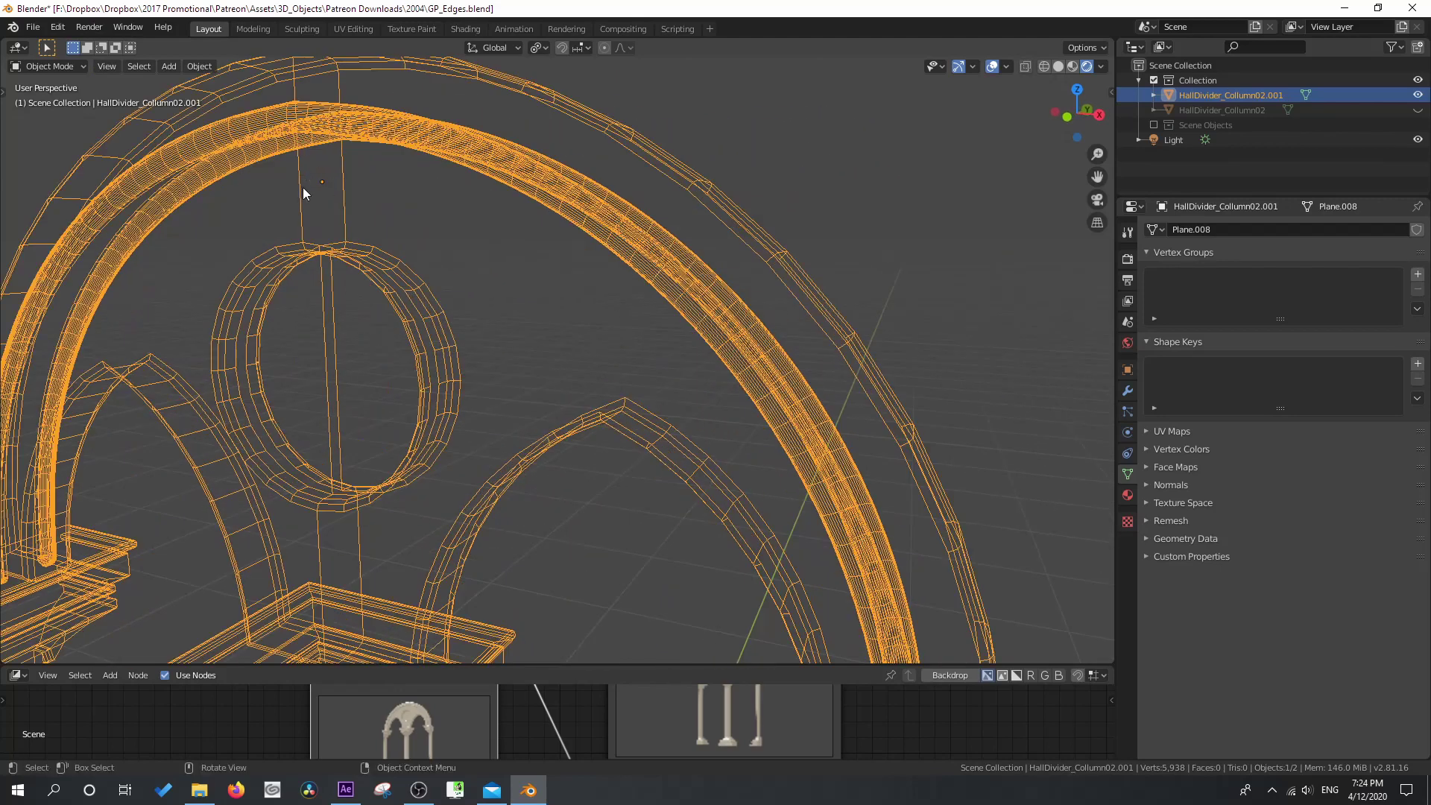
- Re-enter Edit Mode on the copy and clear the mesh selection
key(Tab)
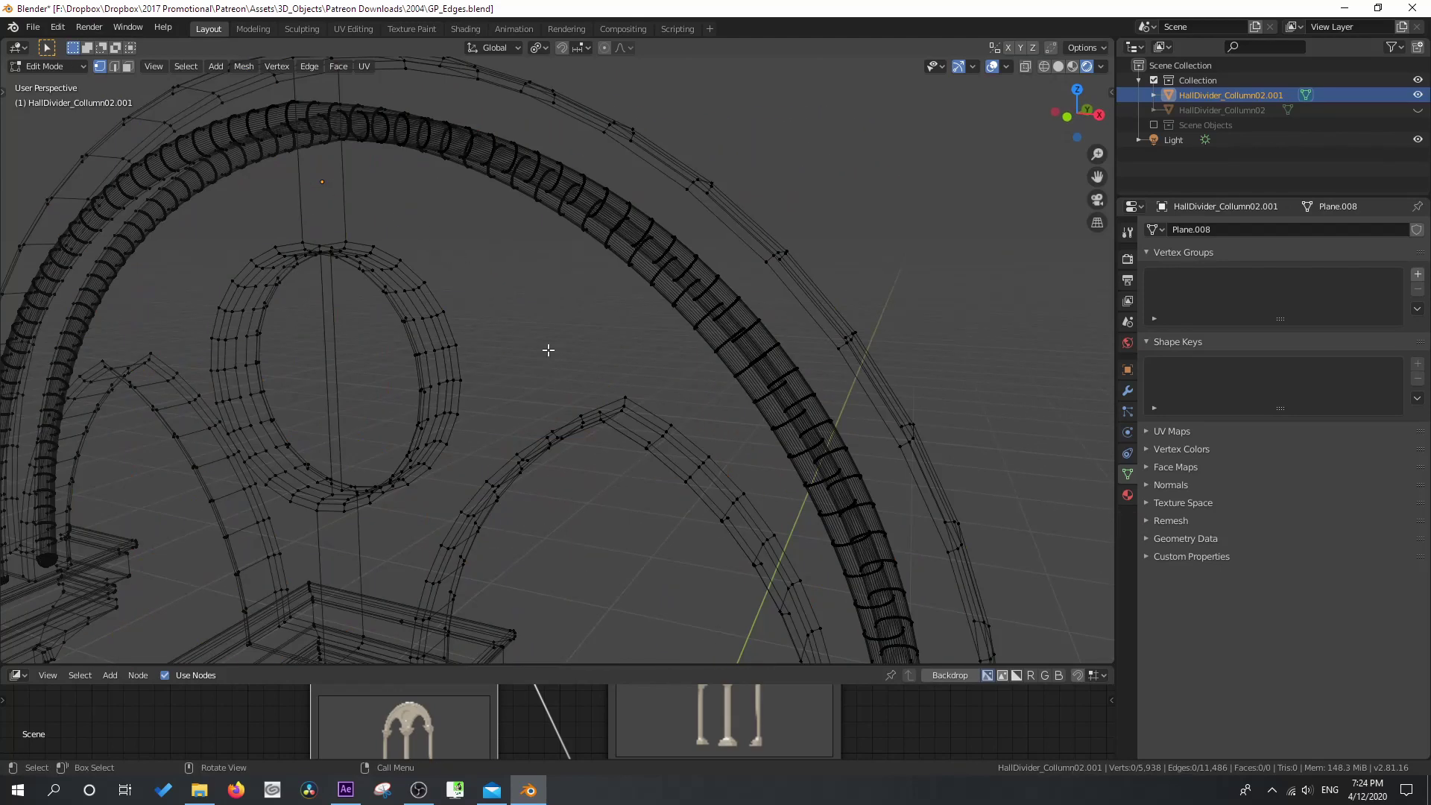
key(a)
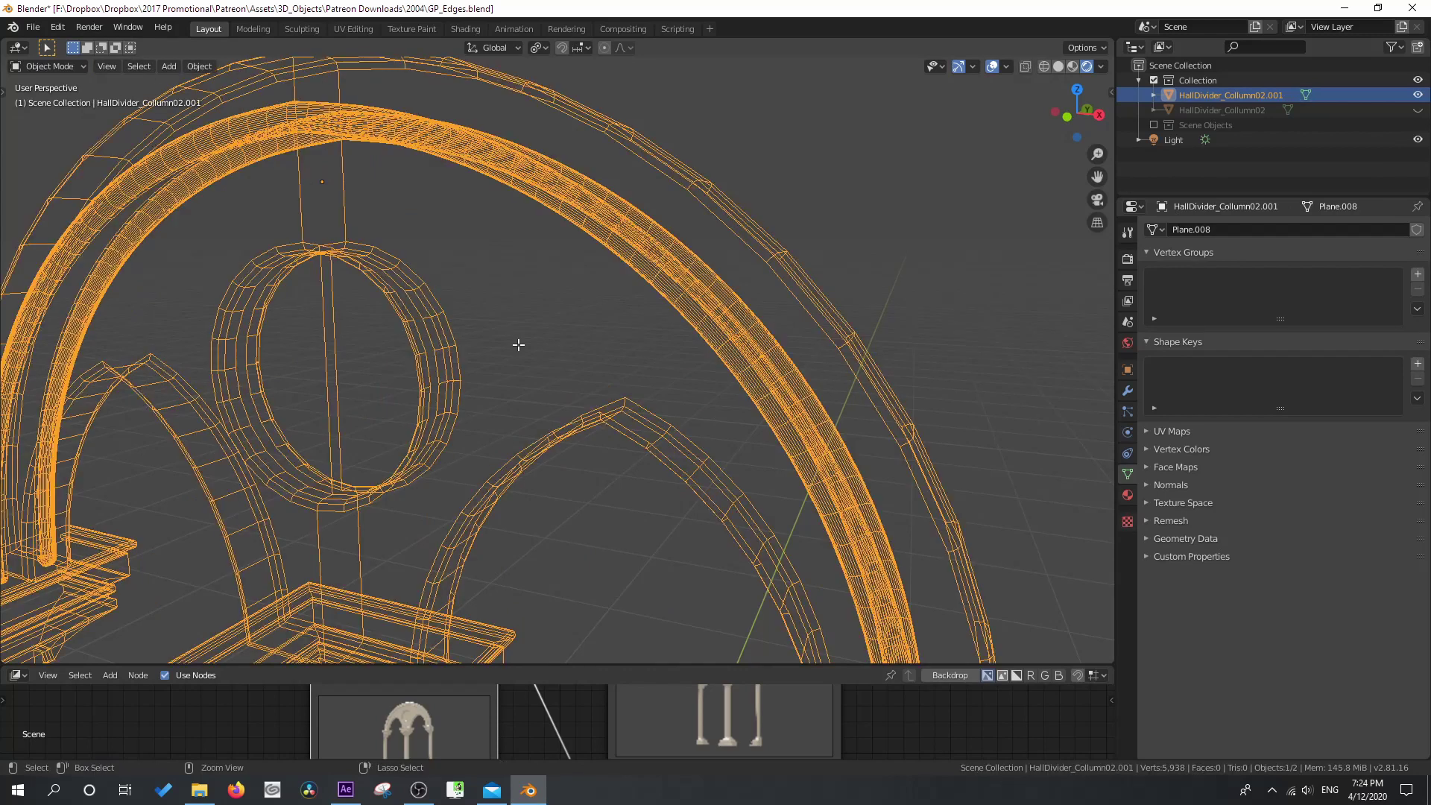
key(alt+a)
key(a)
key(alt+z)
key(alt+a)
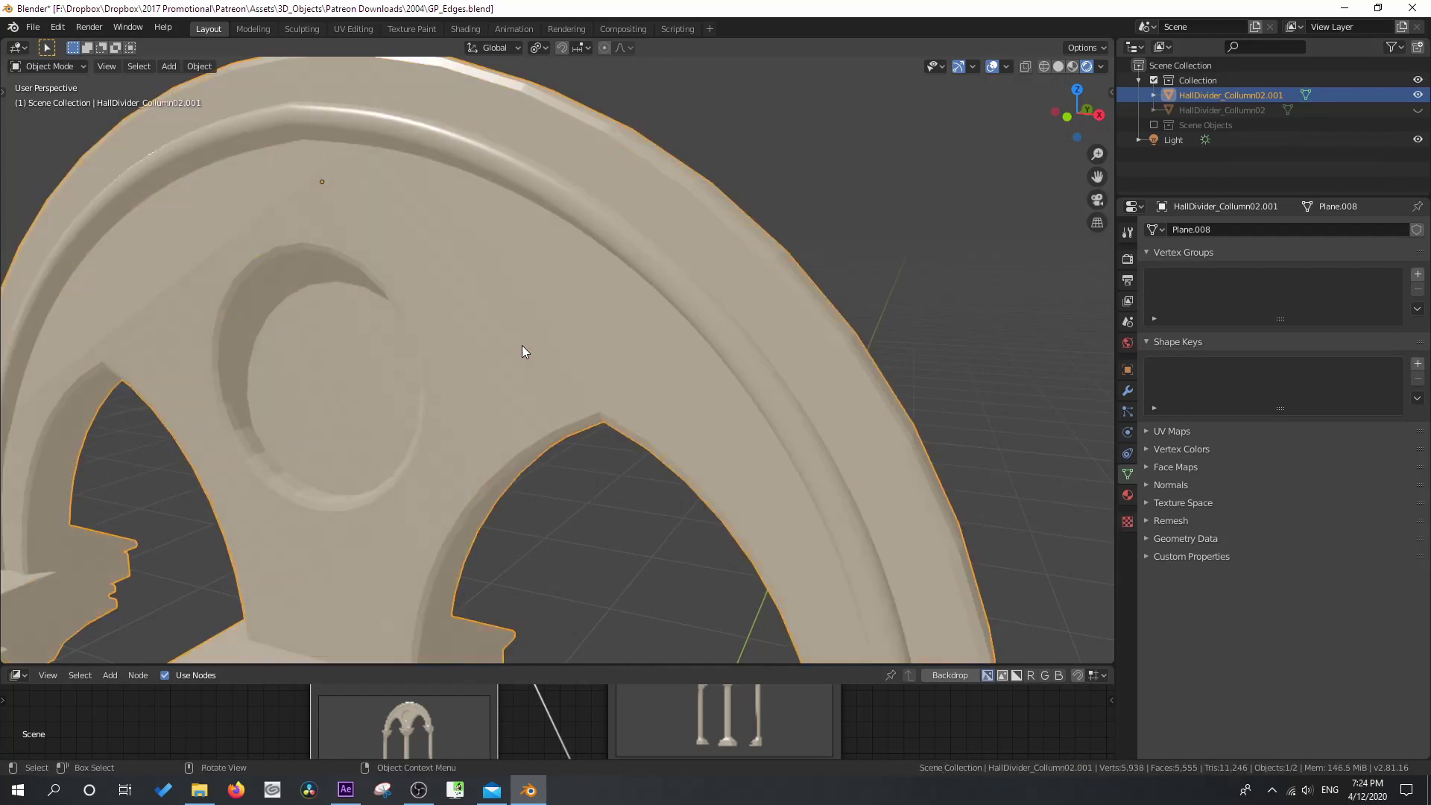
- In edge select mode, pick the outer rim loop and the round window's edge loop
key(a)
click(347, 249)
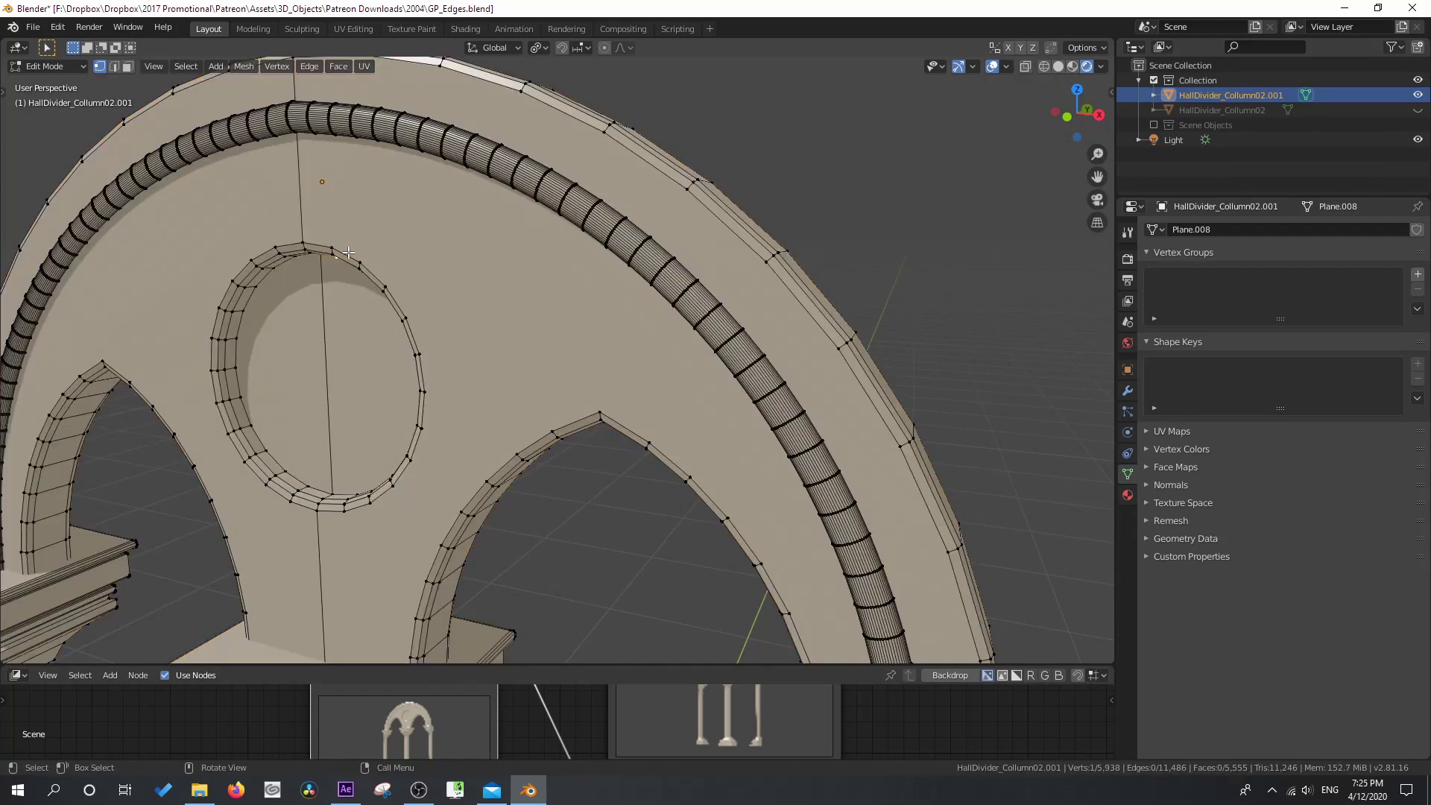
key(2)
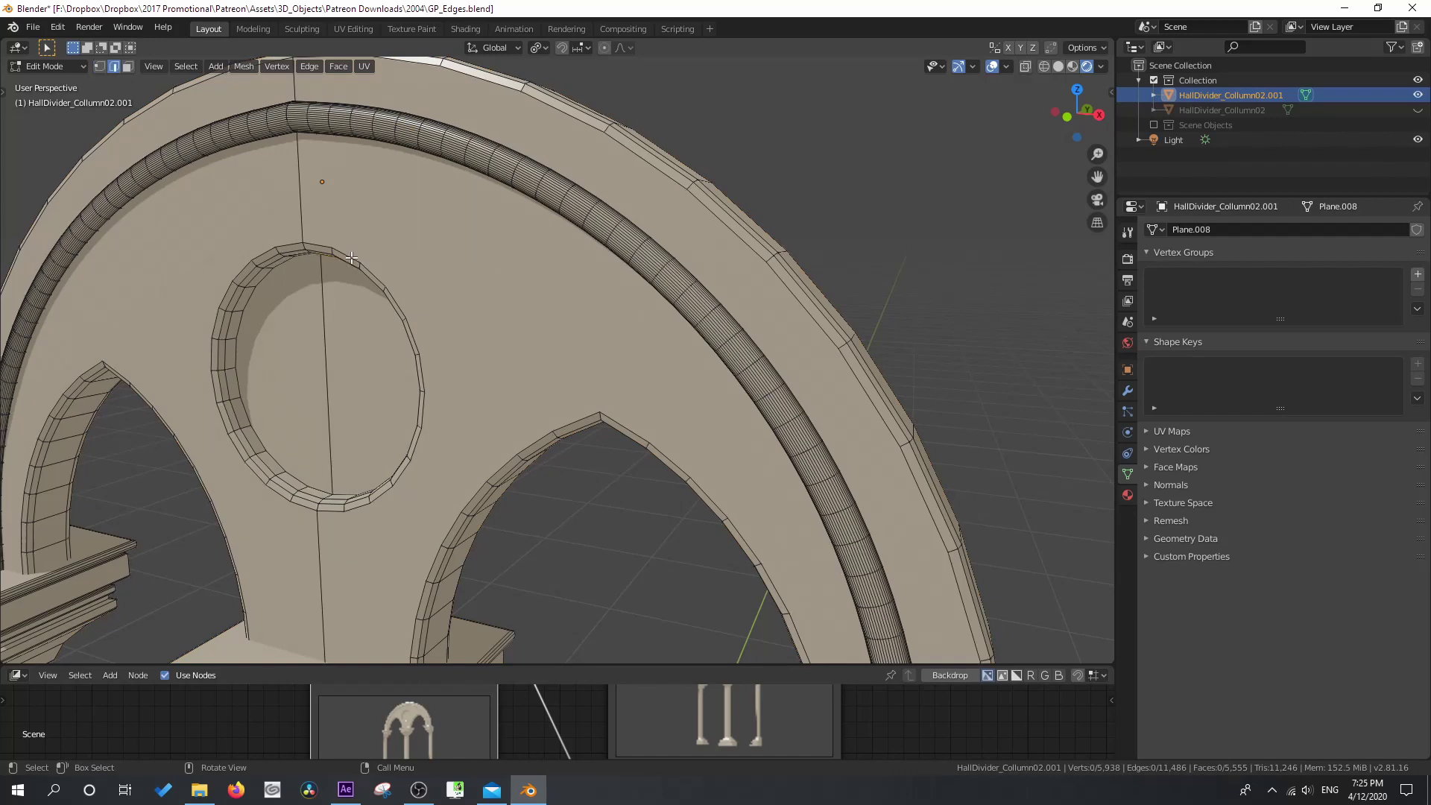
middle_drag(453, 278, 476, 298)
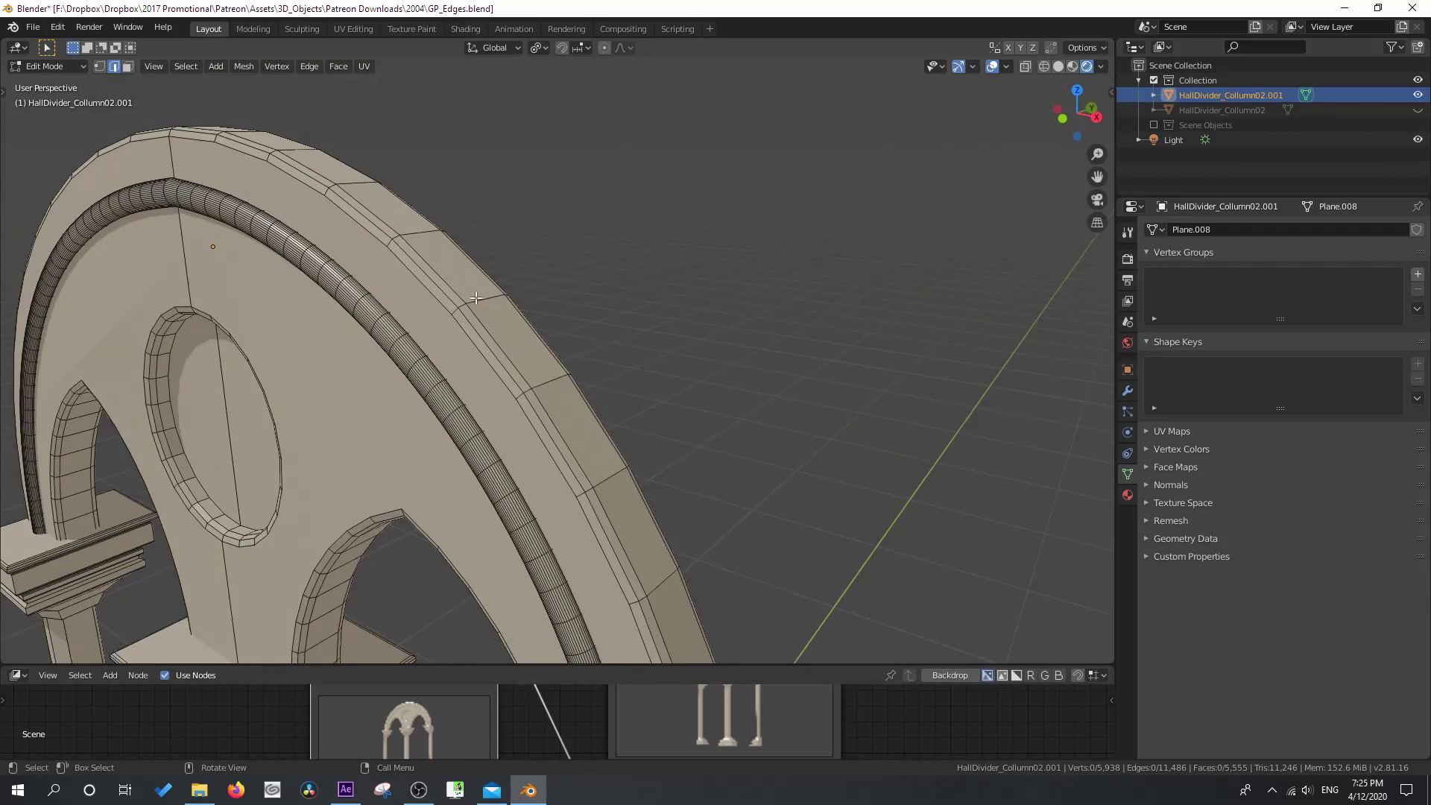
click(433, 298)
alt+click(432, 286)
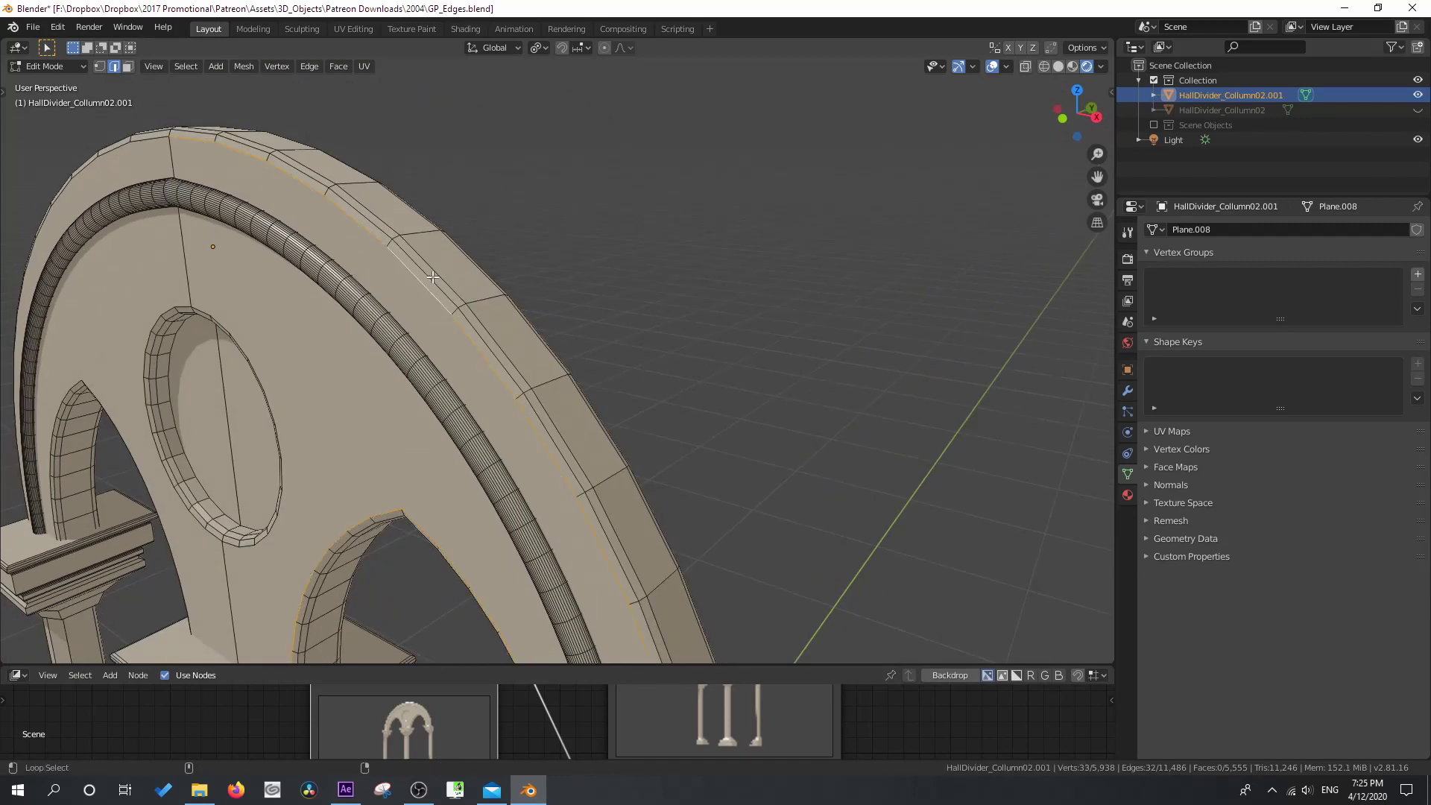
alt+shift+click(204, 312)
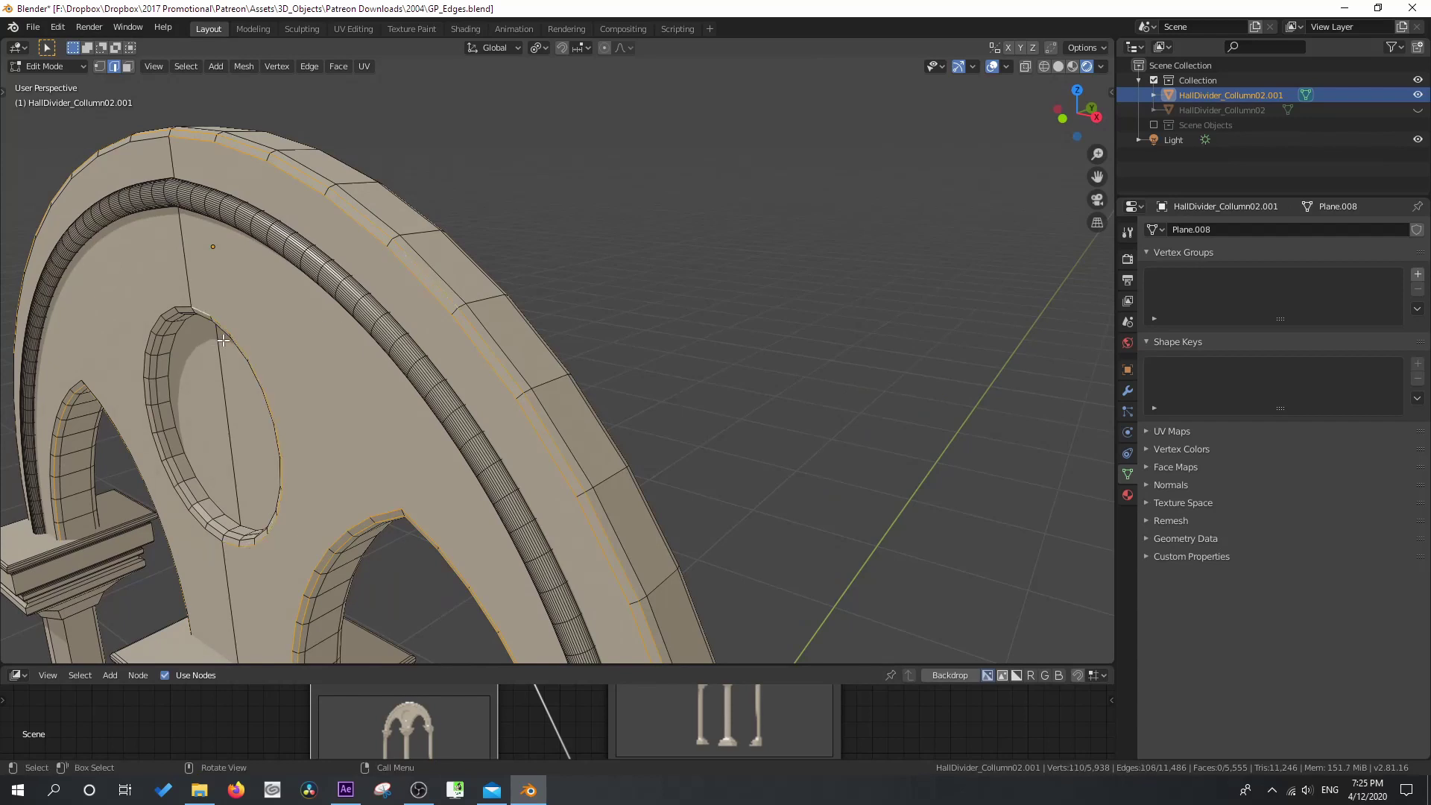
- Add the round window's further edge loops and the ribbed tube loop to the selection
middle_drag(222, 340, 283, 246)
scroll(340, 180, up, 3)
alt+shift+click(341, 180)
alt+shift+click(345, 184)
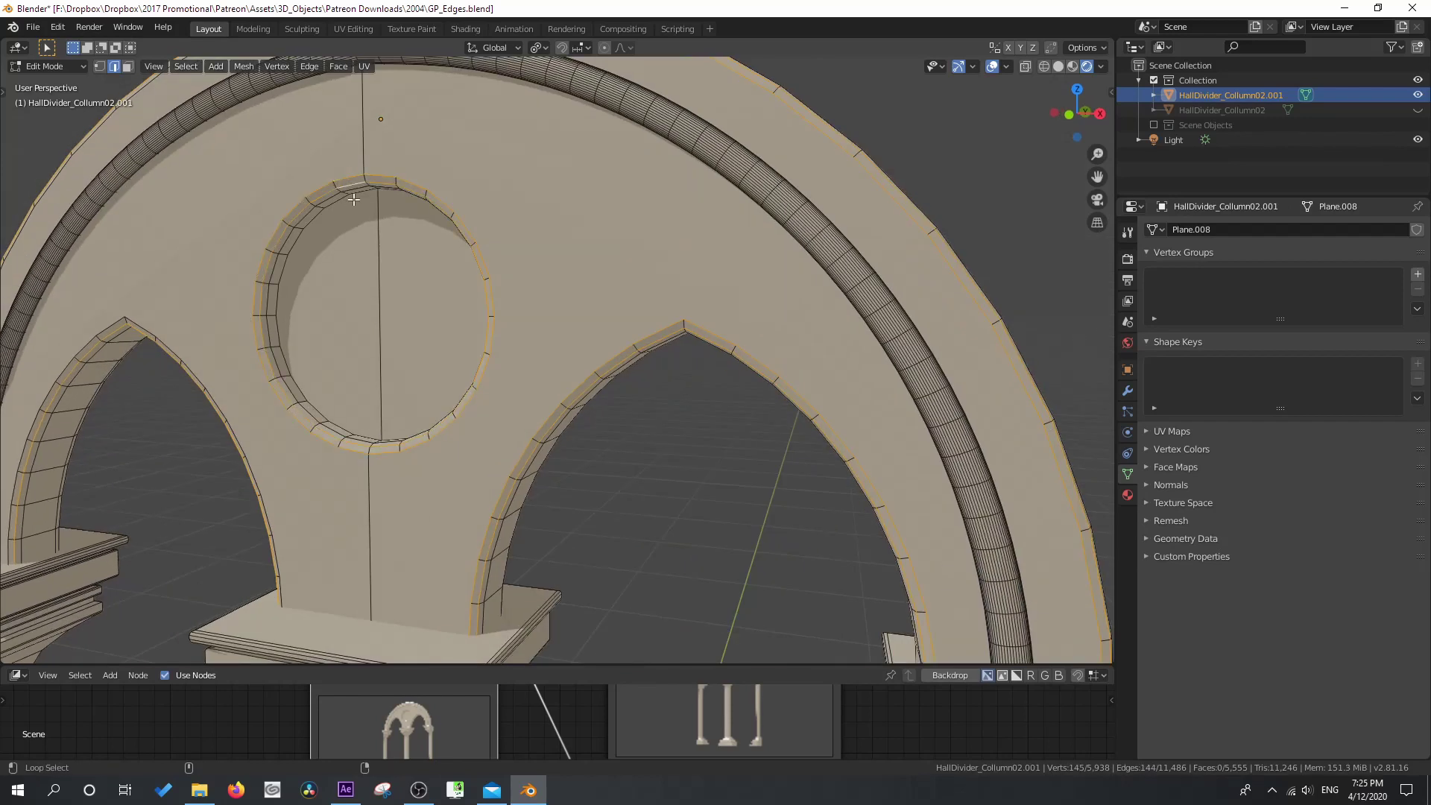
alt+shift+click(355, 197)
scroll(379, 278, down, 4)
middle_drag(269, 380, 421, 298)
scroll(671, 316, up, 6)
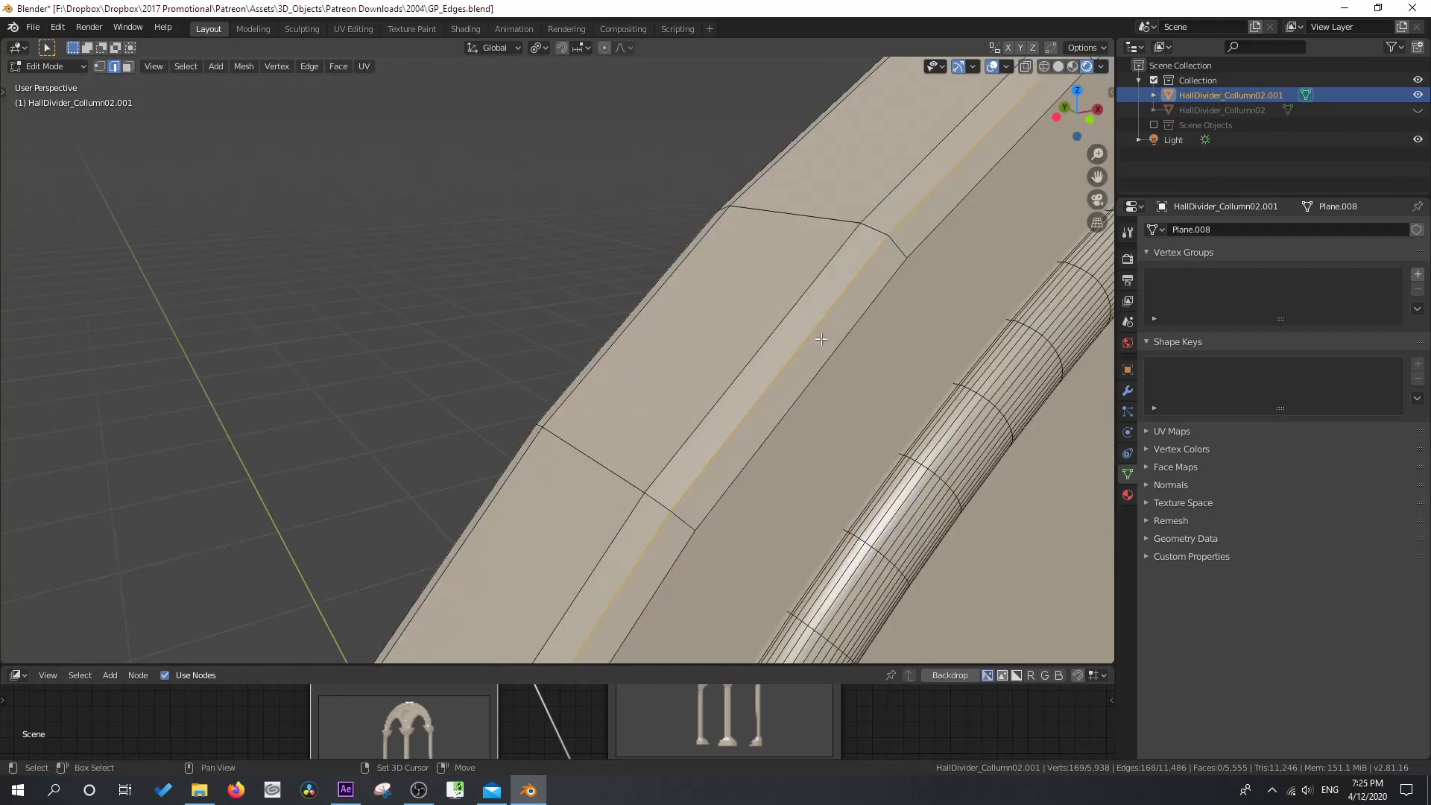
scroll(671, 316, down, 3)
middle_drag(680, 329, 545, 204)
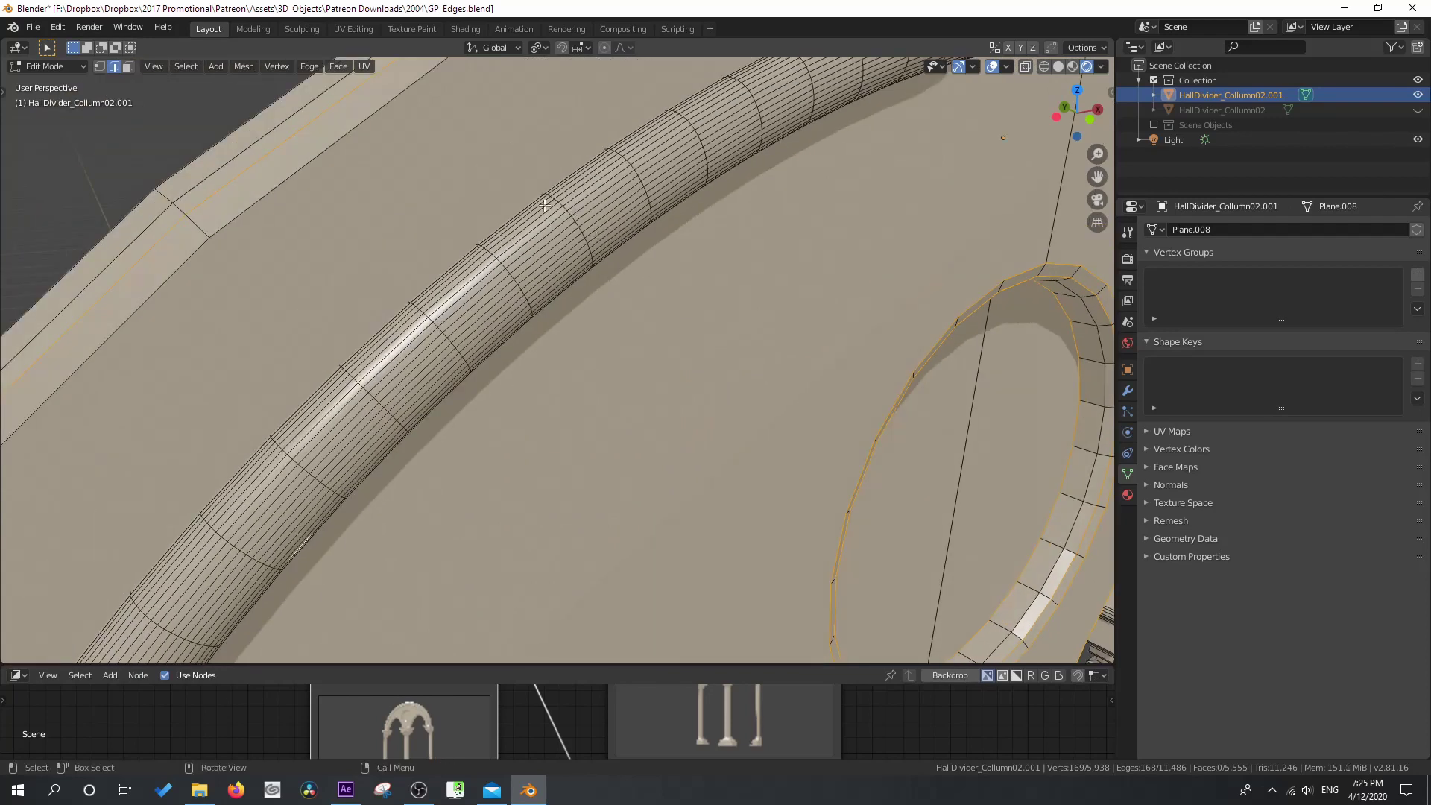
alt+shift+click(524, 208)
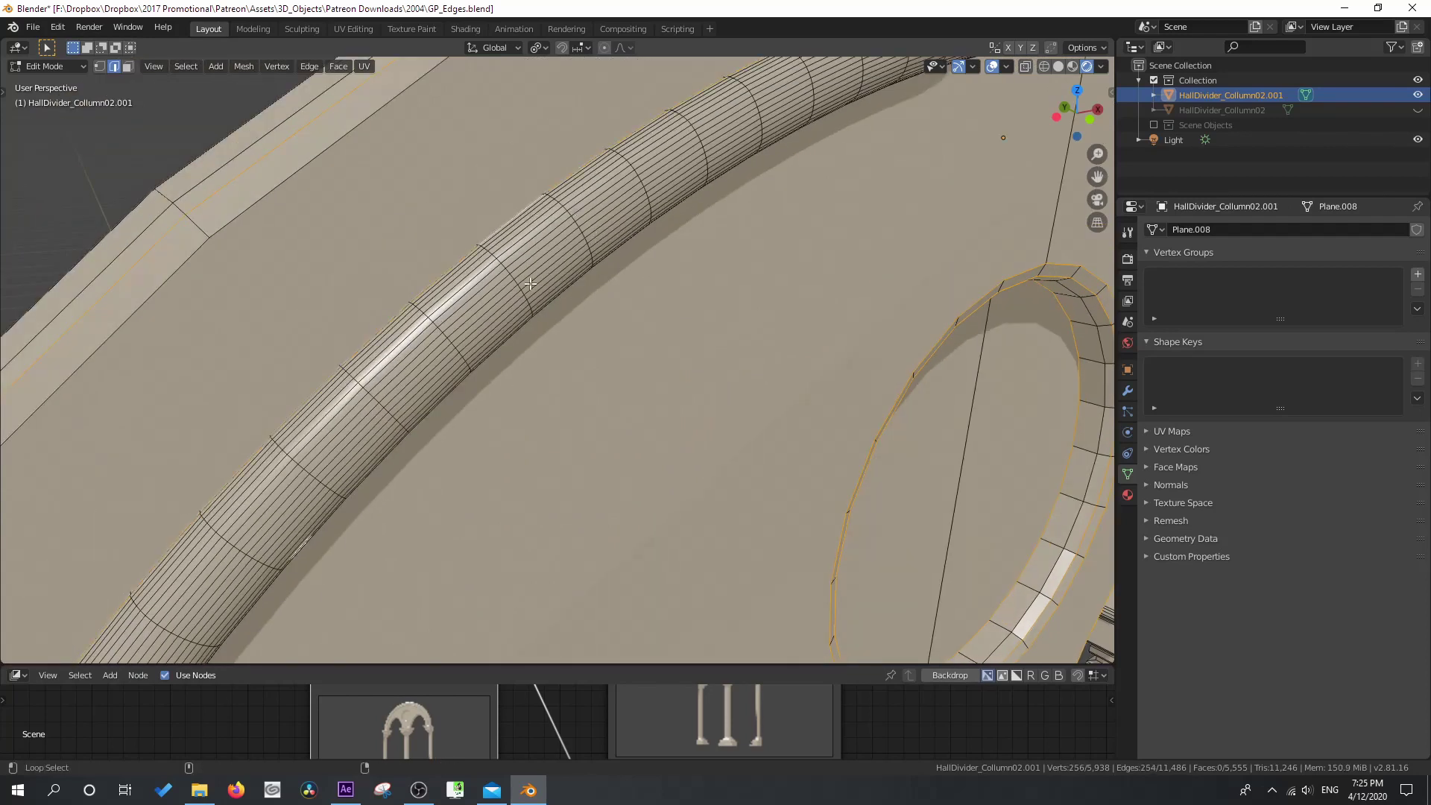
- Change the viewport shading and orbit to review the selected loops on the whole arch
mouse_move(531, 291)
alt+middle_down()
mouse_move(423, 285)
mouse_move(958, 134)
alt+middle_up()
click(1073, 68)
middle_drag(597, 219, 820, 157)
scroll(928, 134, up, 2)
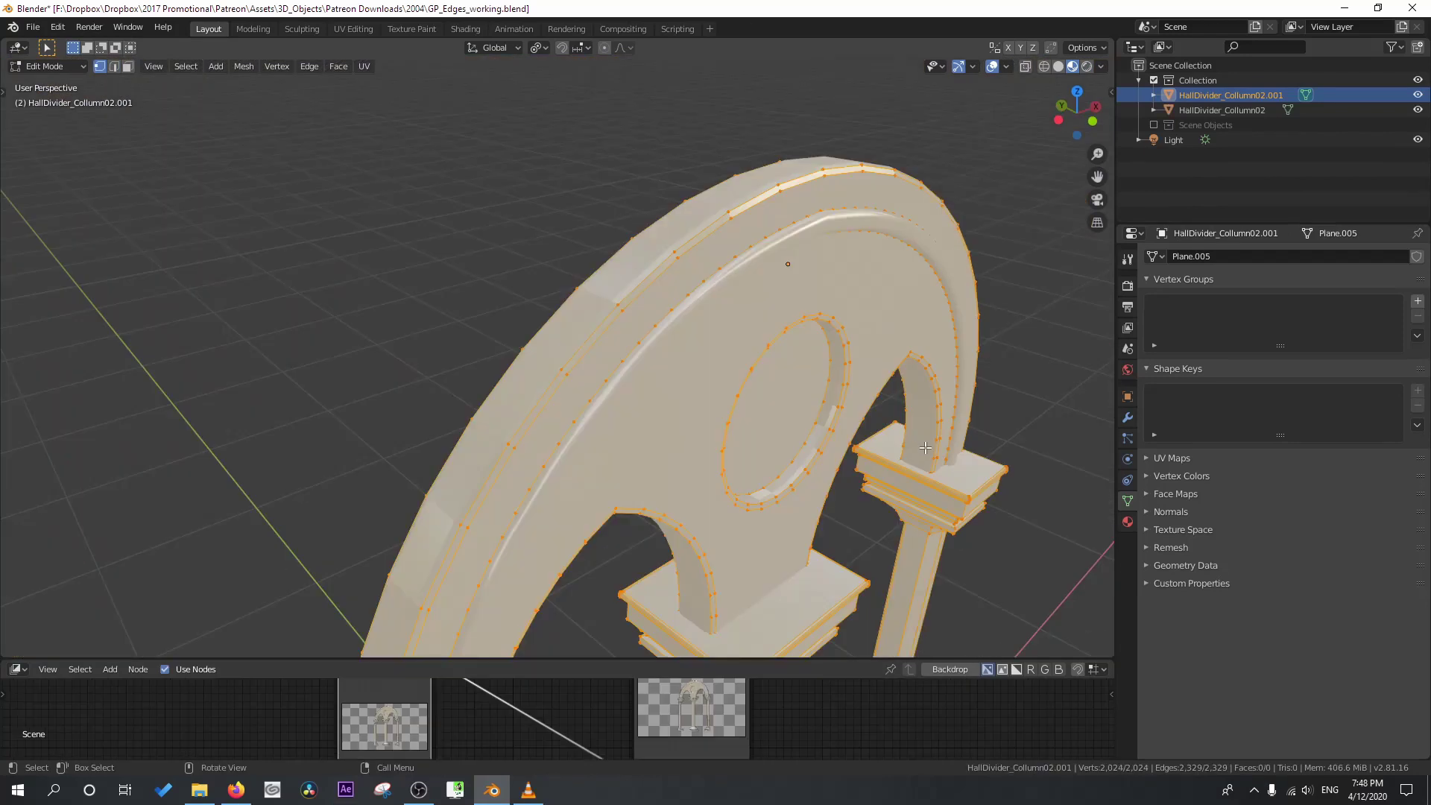
scroll(925, 448, down, 3)
middle_drag(925, 447, 623, 217)
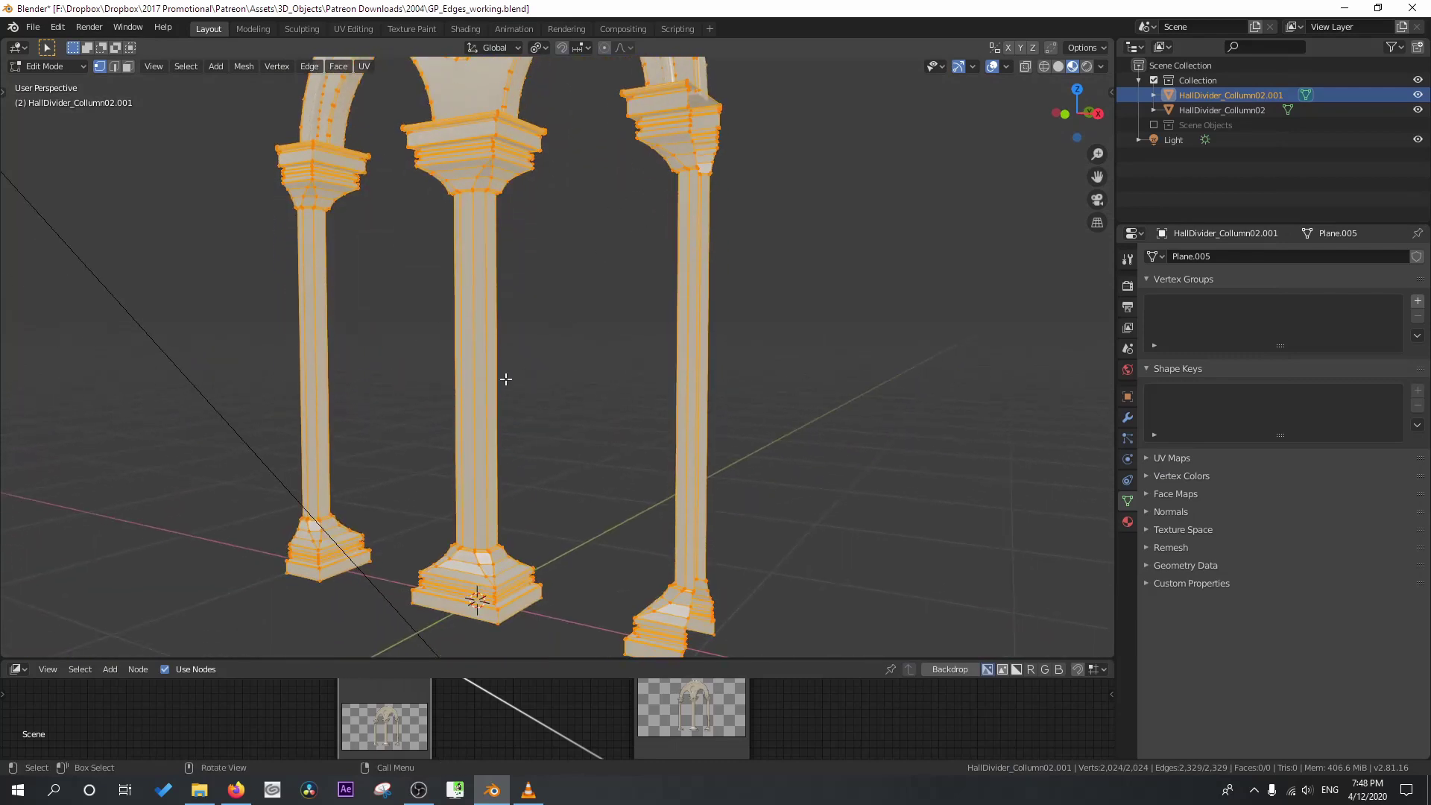
- Duplicate the selected arch edges in place and separate them into their own object
scroll(505, 379, up, 3)
scroll(505, 378, down, 4)
shift+middle_drag(530, 287, 552, 485)
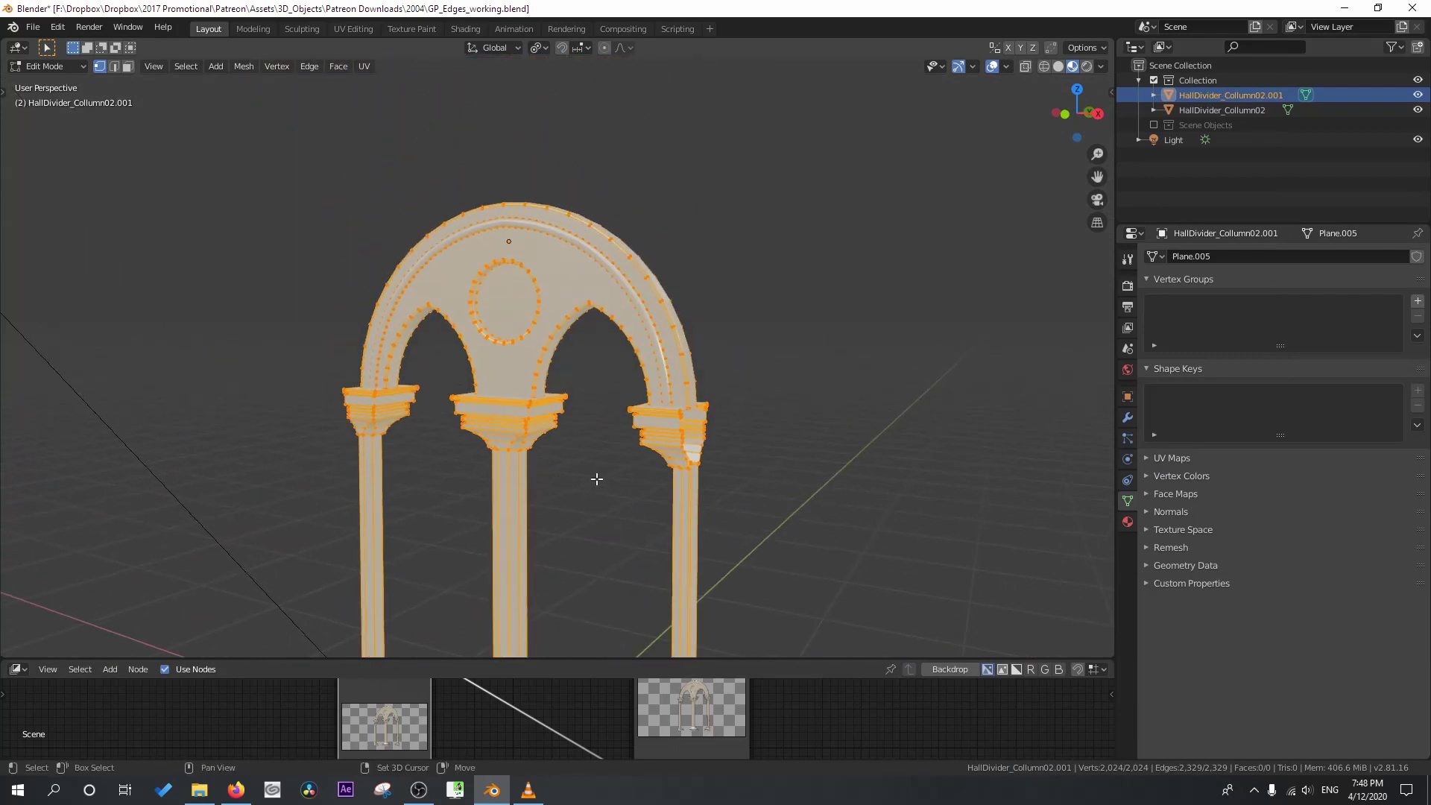
key(shift+d)
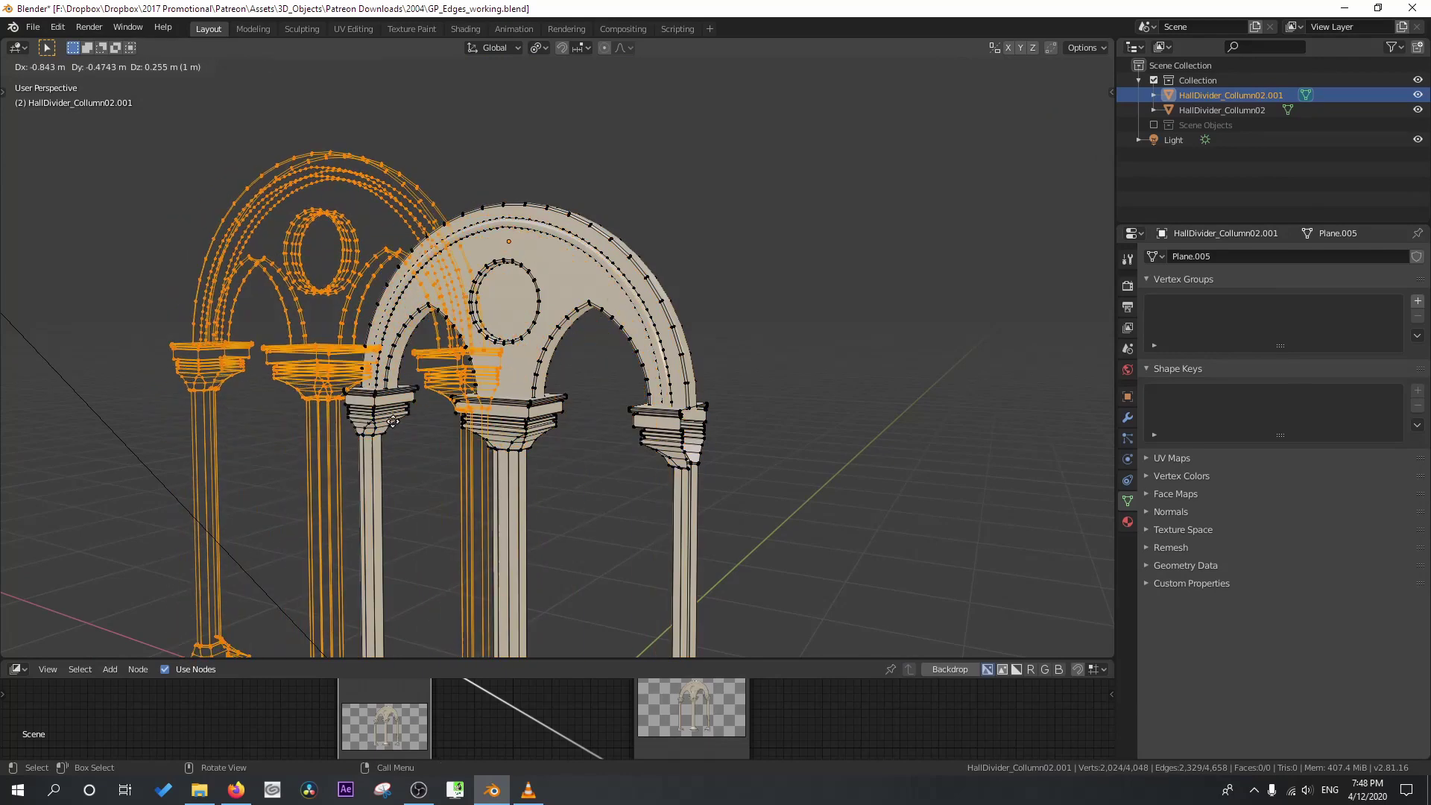
right_click(551, 477)
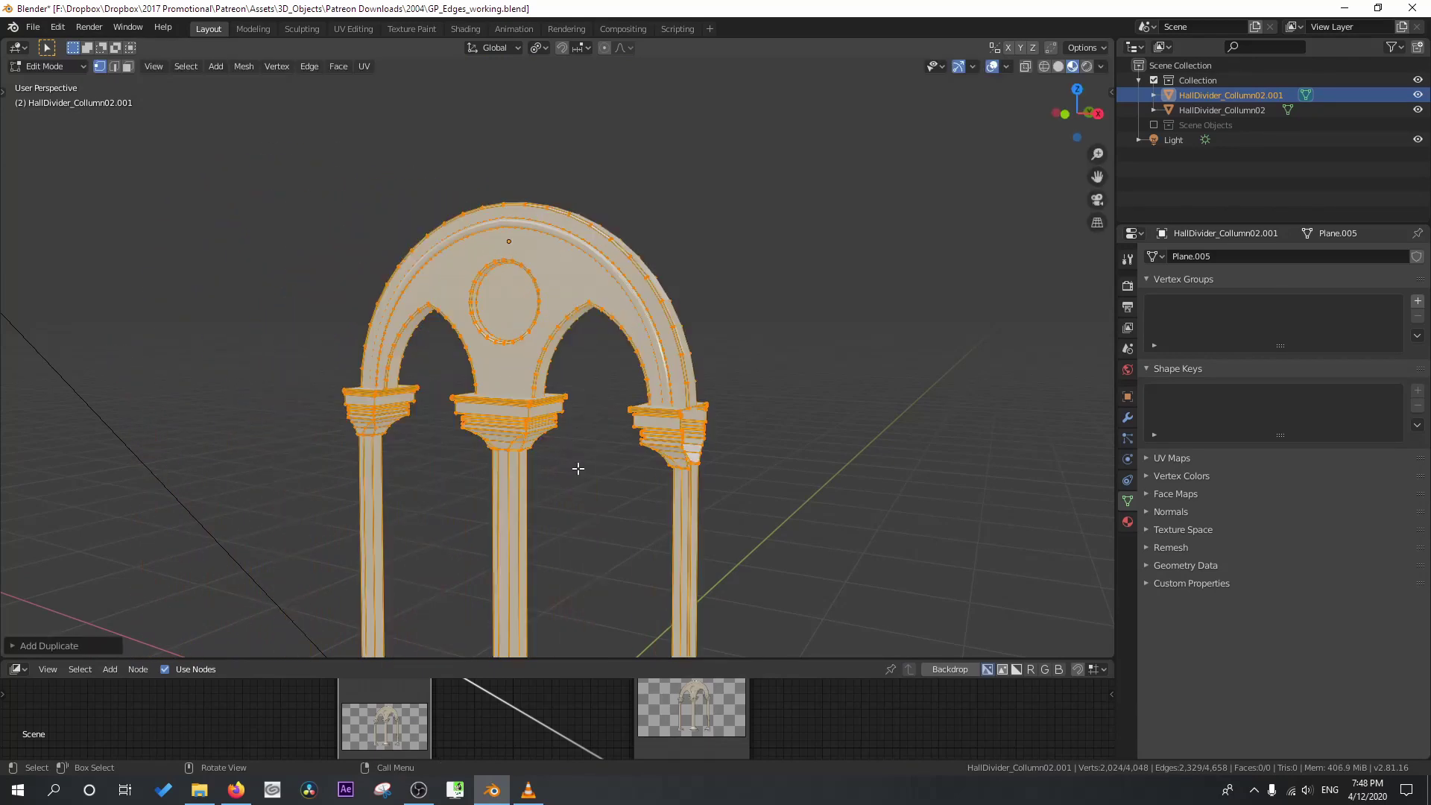
key(p)
click(580, 470)
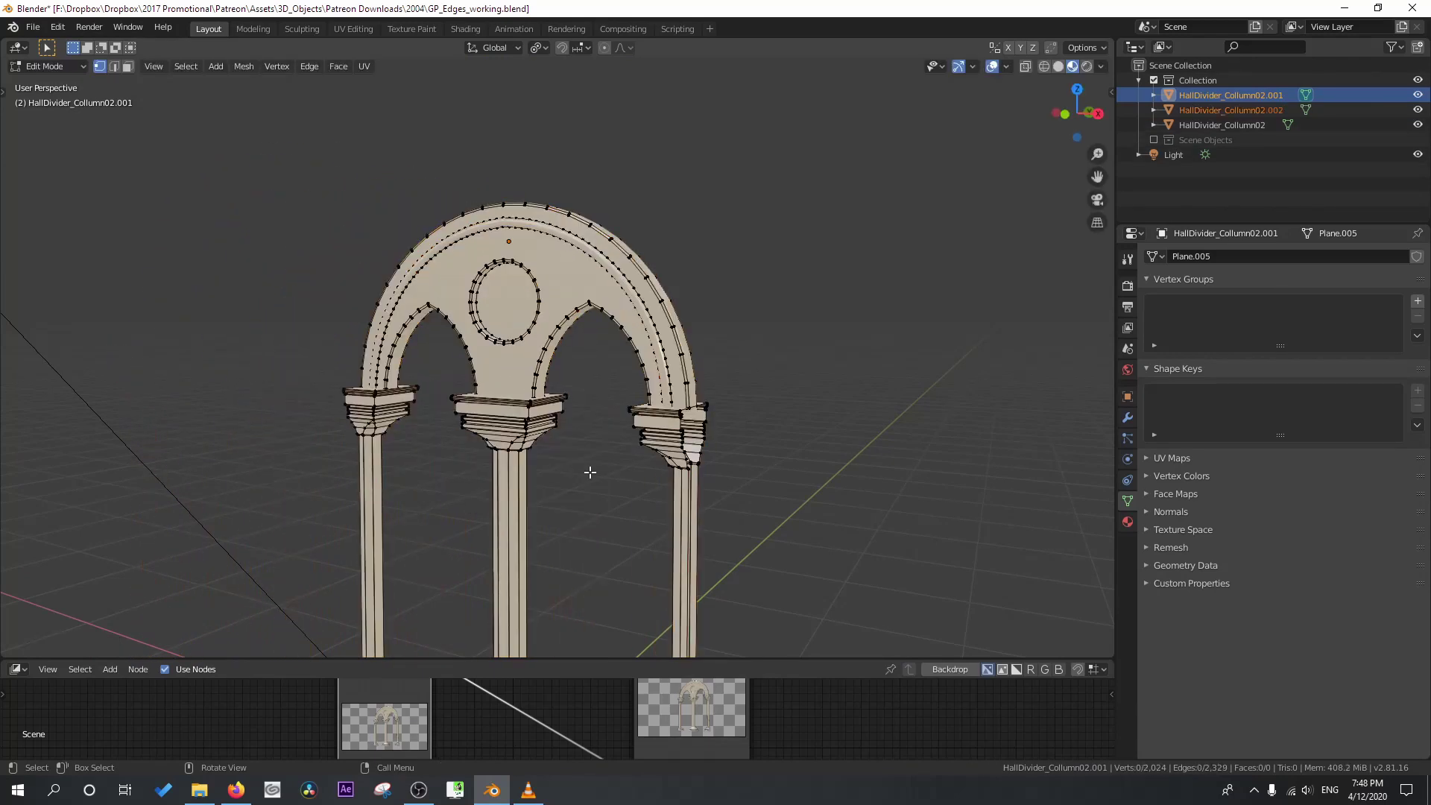
key(Tab)
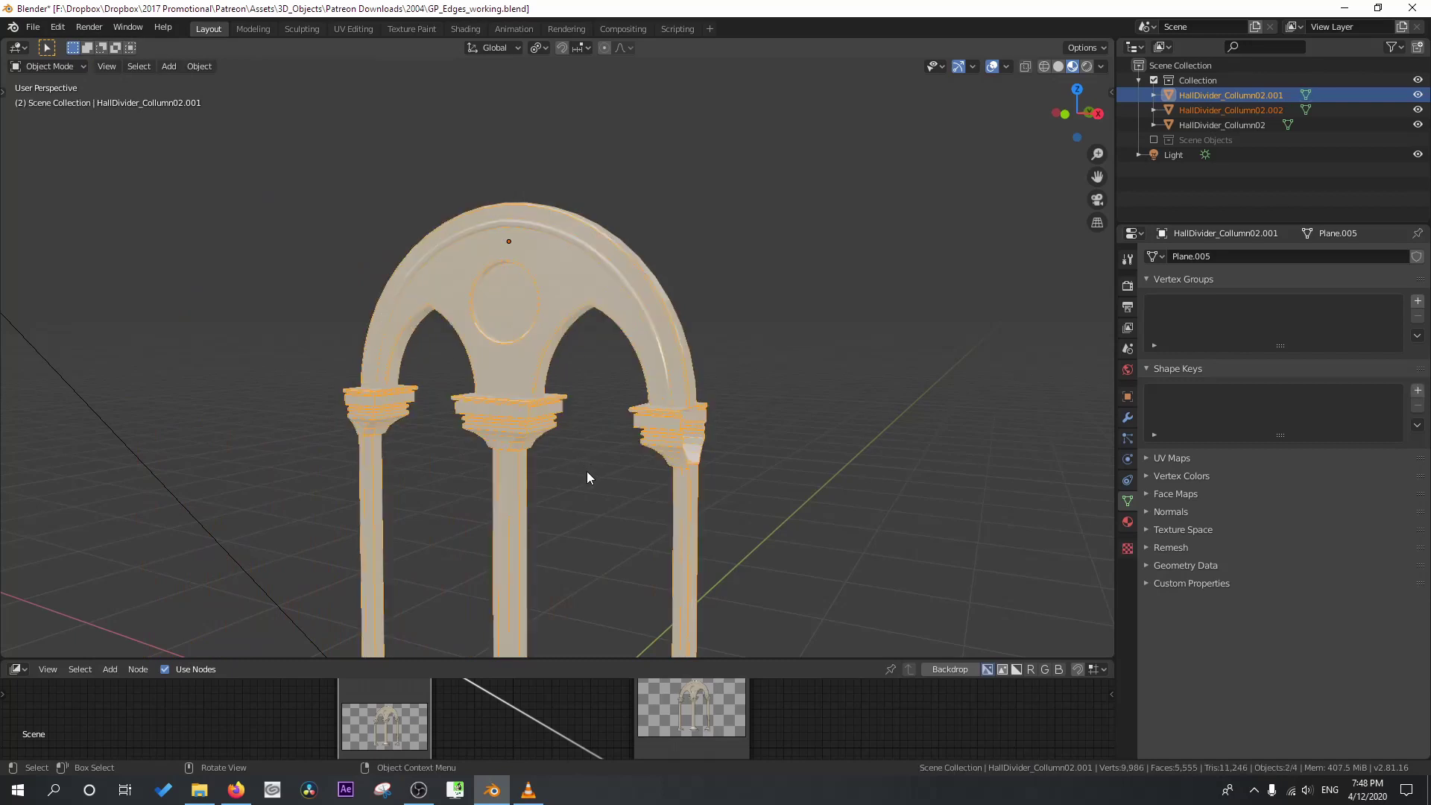
- Delete the HallDivider_Collumn02.001 object from the Outliner
click(1250, 96)
right_click(1246, 95)
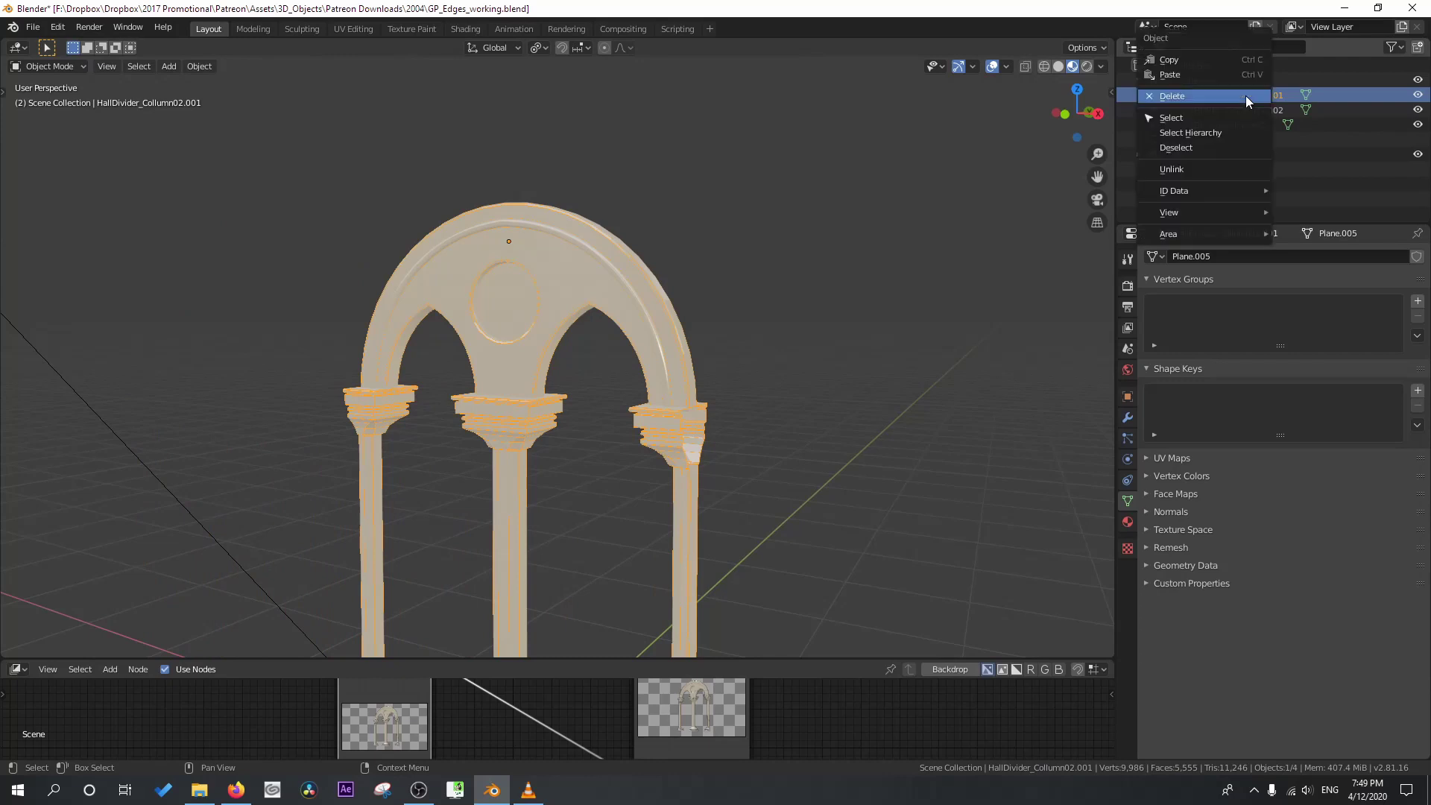
click(1227, 97)
- Select HallDivider_Collumn02.002, hide the original column object, and inspect the wireframe arch
click(1236, 96)
middle_drag(944, 192, 969, 183)
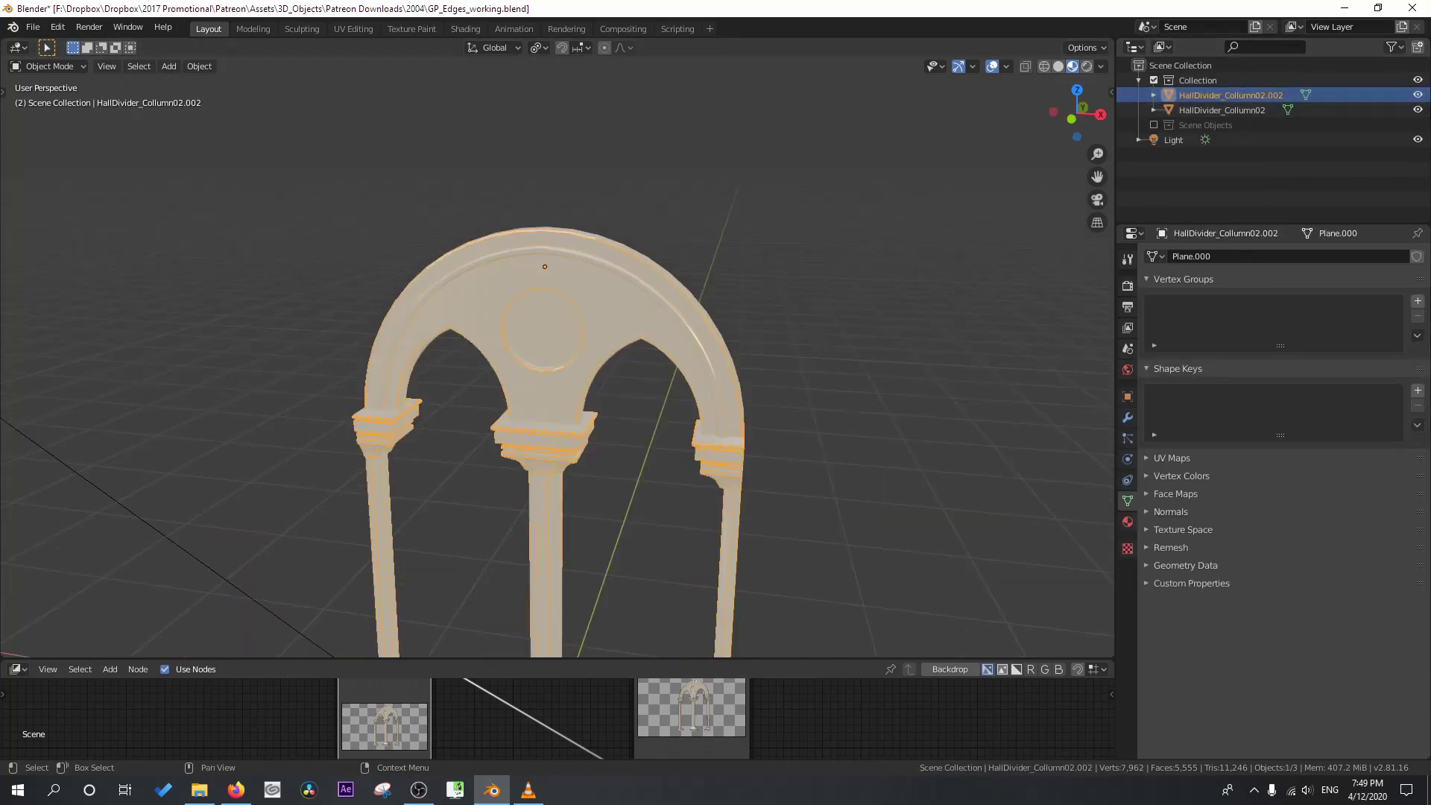
click(1419, 111)
middle_drag(654, 415, 686, 410)
scroll(686, 409, up, 6)
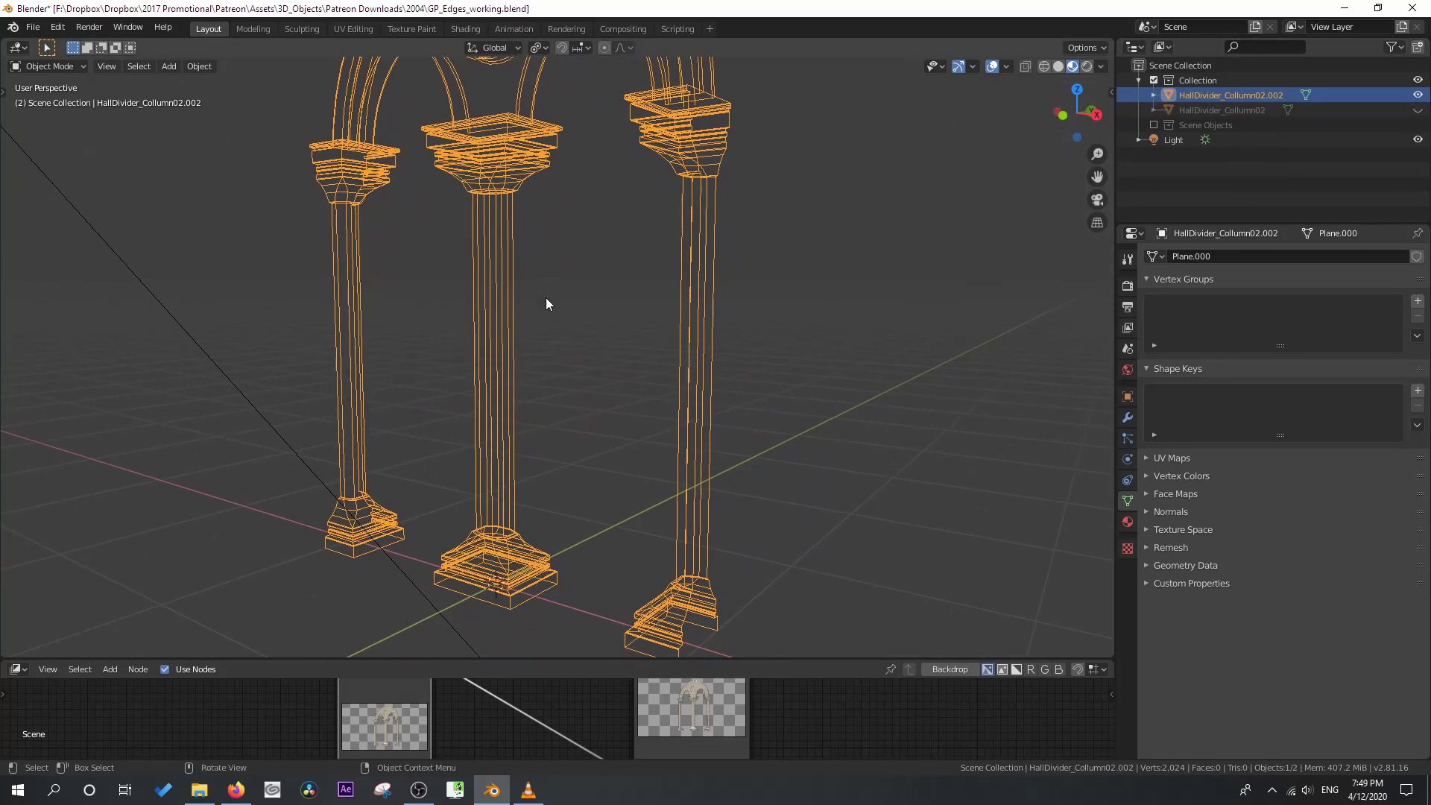
scroll(514, 419, down, 5)
scroll(548, 288, up, 2)
shift+middle_drag(540, 265, 527, 373)
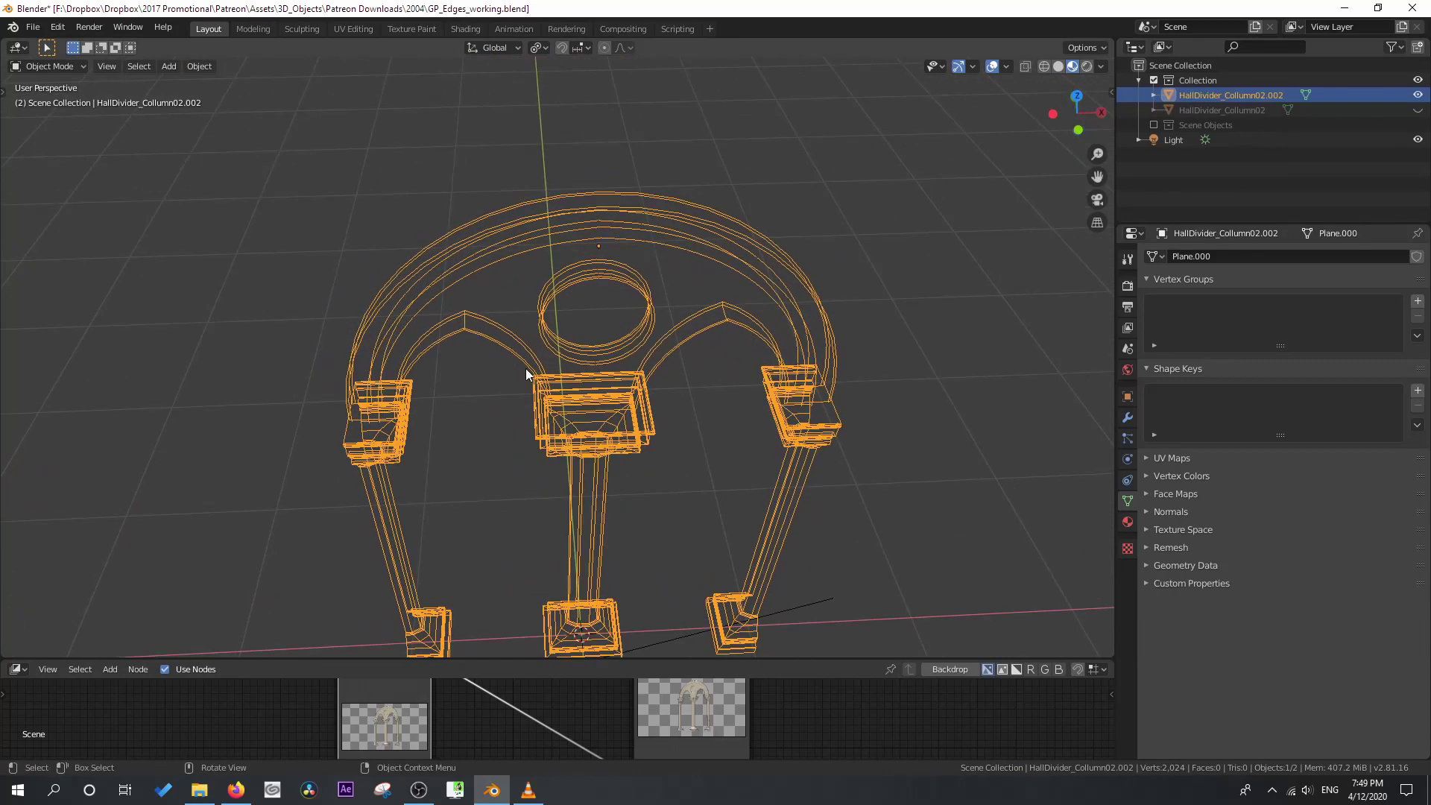
scroll(723, 332, up, 2)
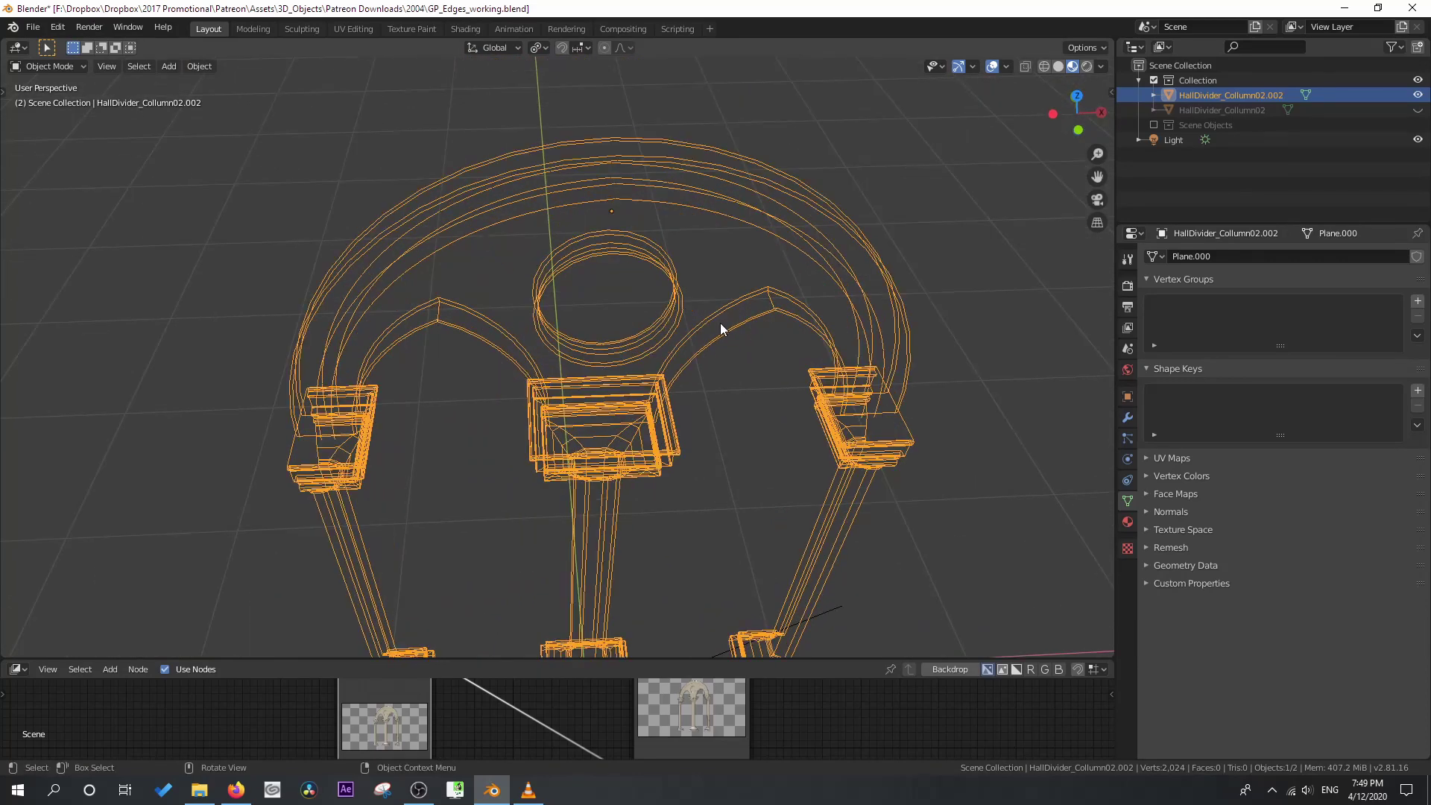
middle_drag(722, 323, 550, 294)
scroll(550, 293, up, 2)
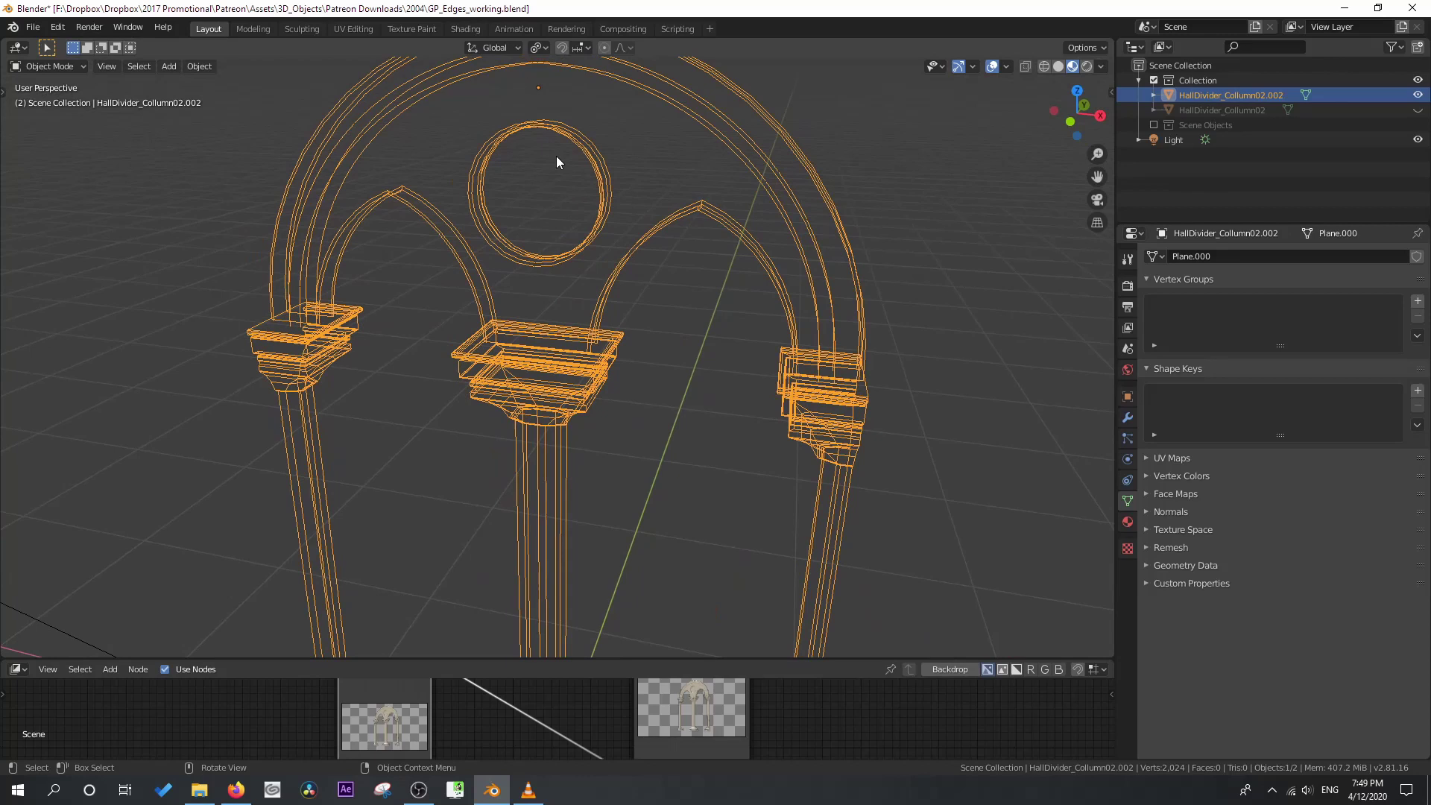
middle_drag(639, 331, 915, 347)
- Rename HallDivider_Collumn02.002 to ArchLines and switch to the camera view
double_click(1227, 95)
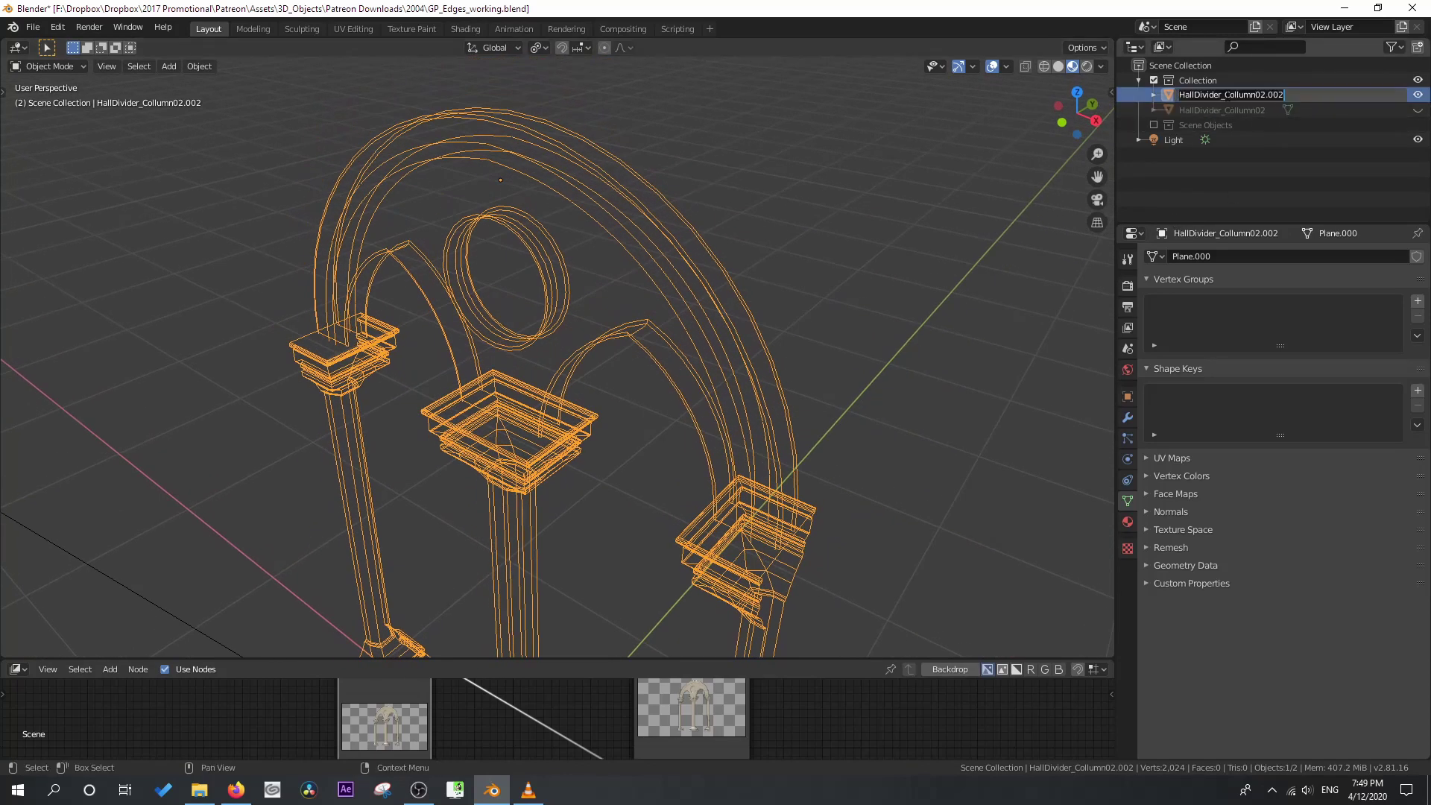
text(ArchLines)
key(Return)
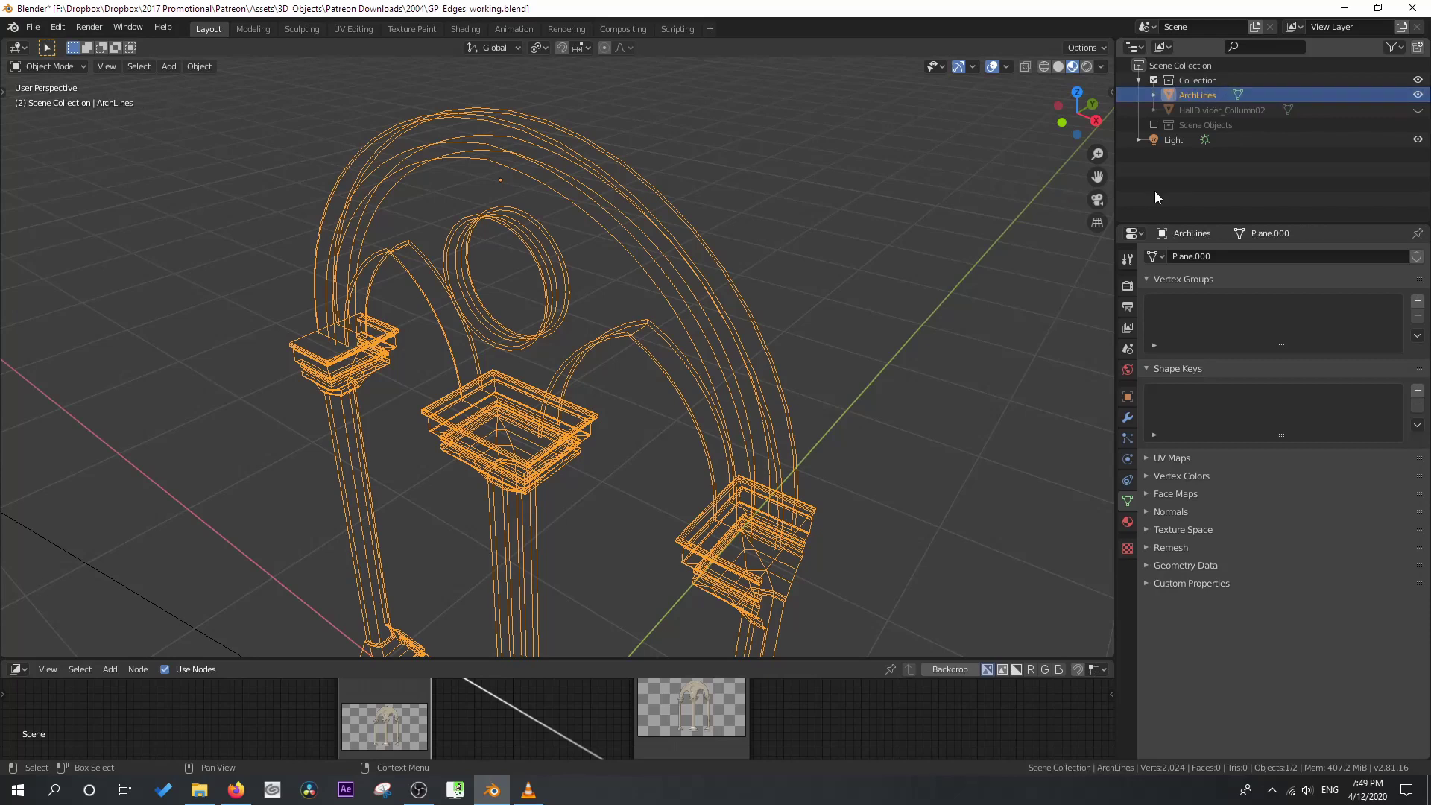
key(KP_0)
- Unhide the solid arch mesh and convert ArchLines into a curve
key(KP_1)
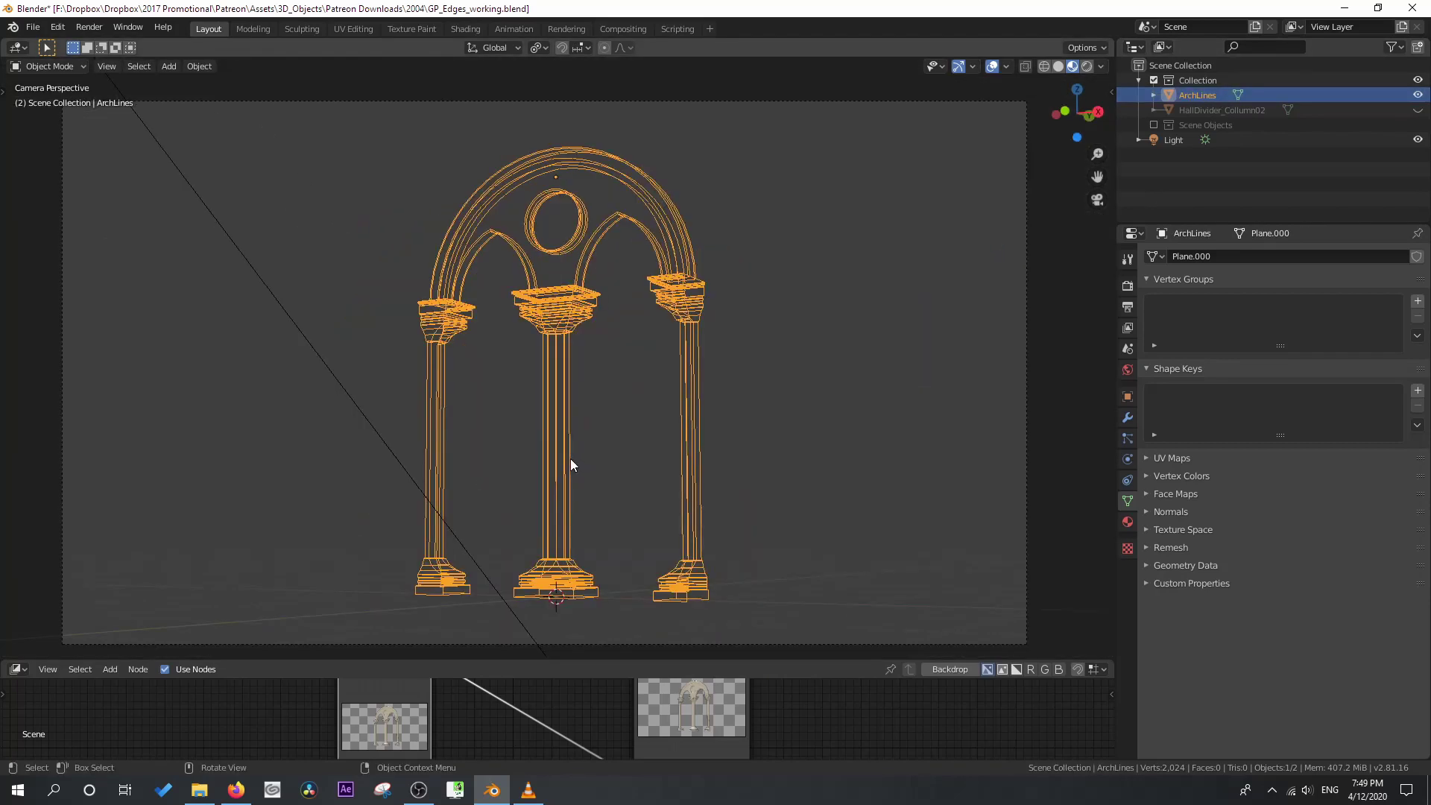
mouse_move(678, 460)
middle_down()
mouse_move(626, 419)
mouse_move(656, 470)
middle_up()
click(1417, 110)
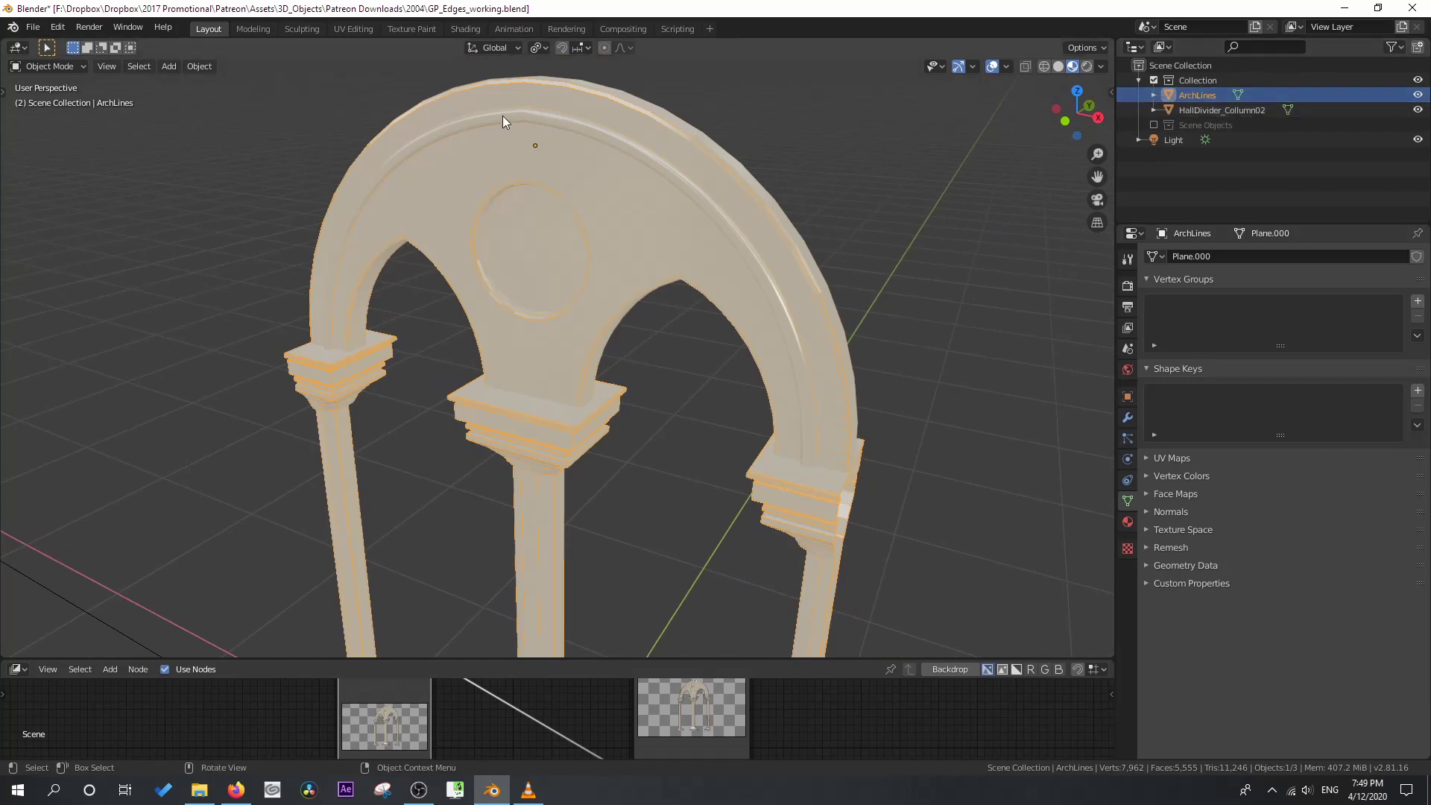
key(F3)
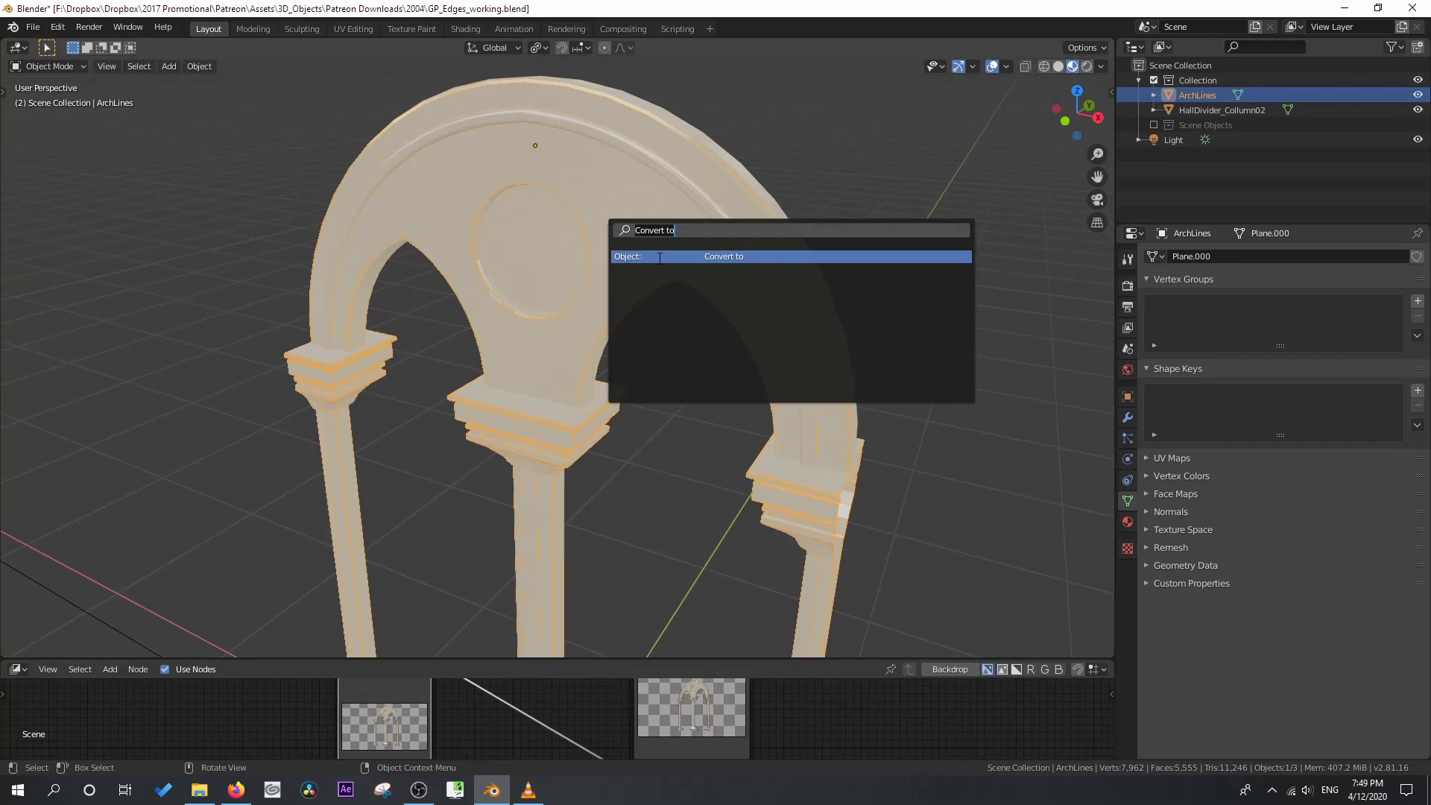
click(722, 257)
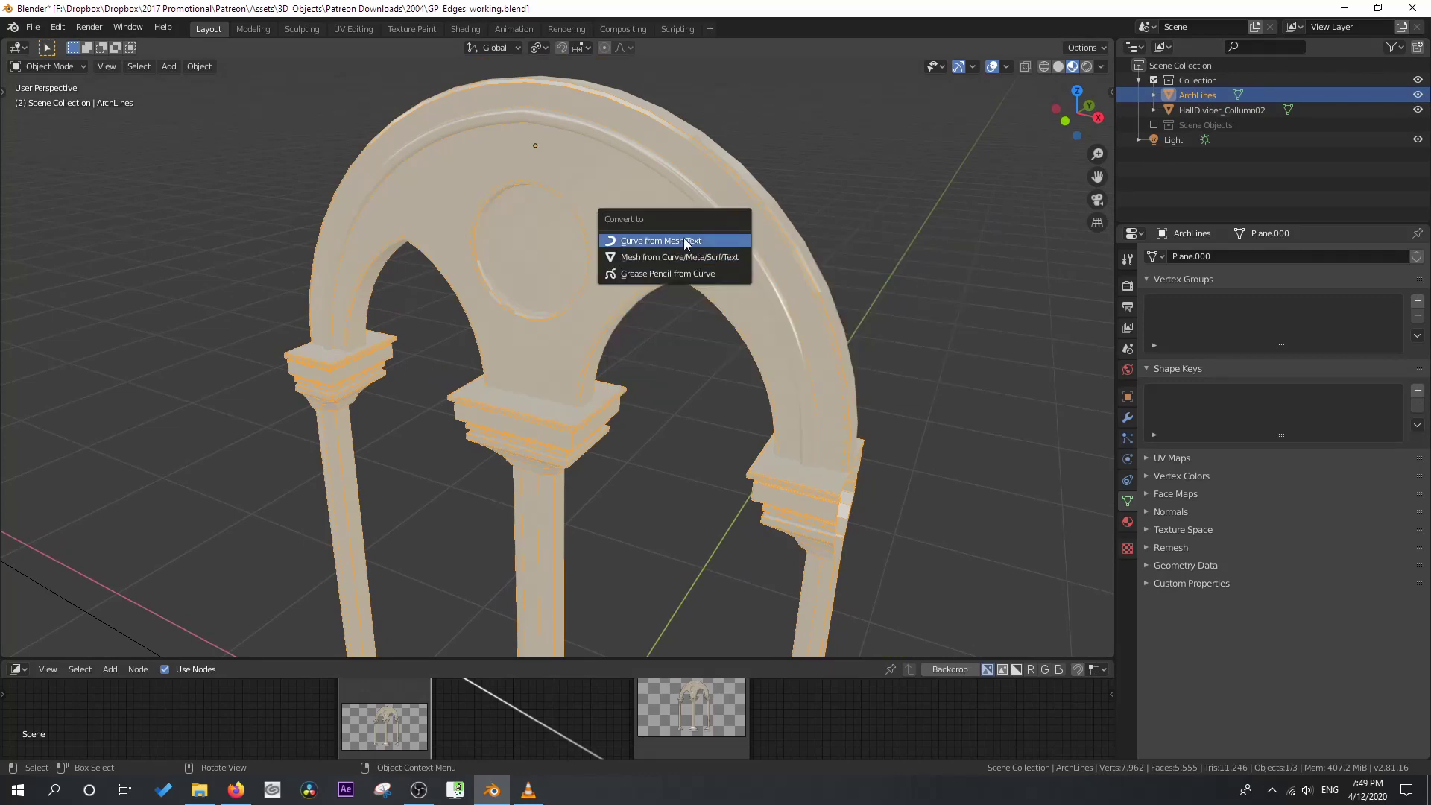
click(660, 241)
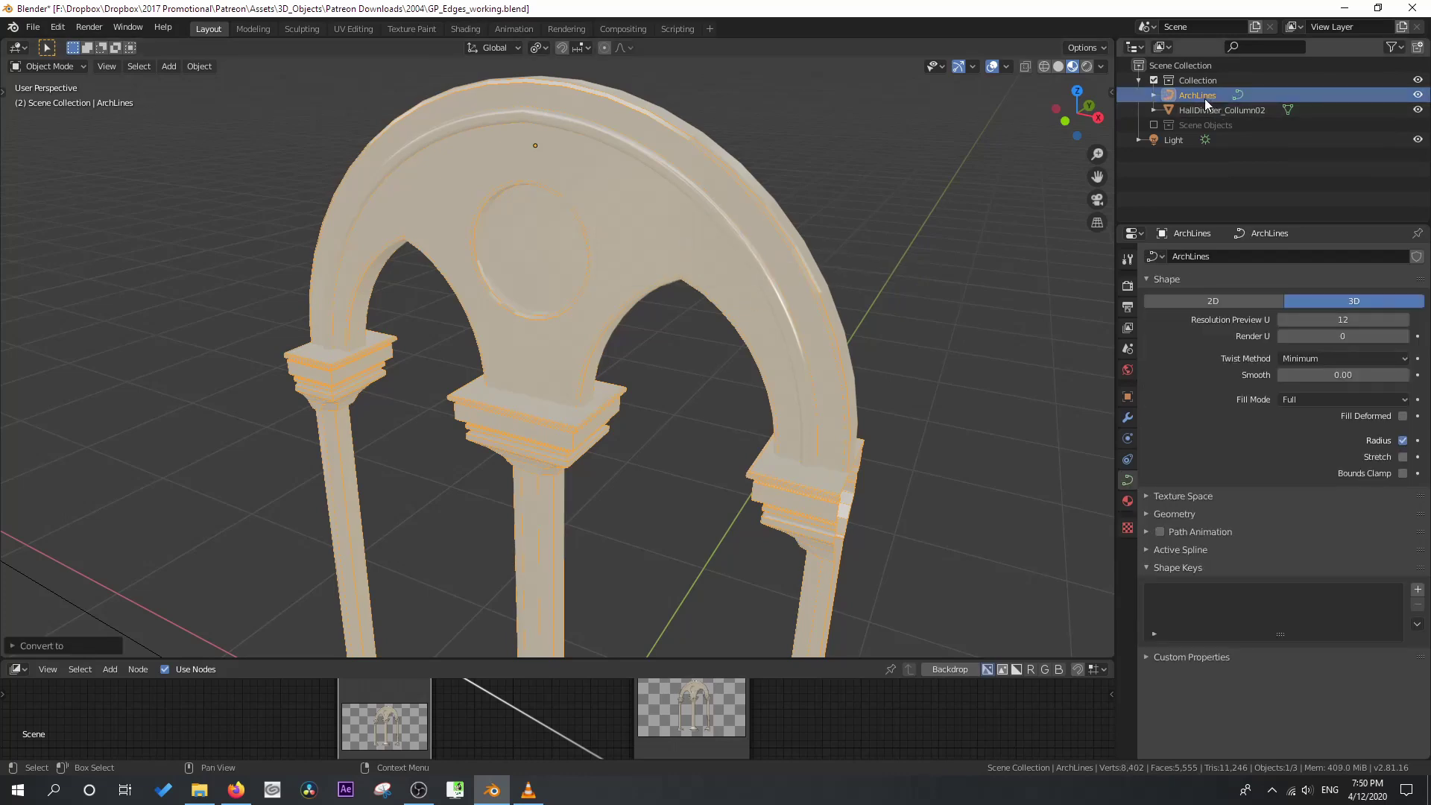
- Convert the ArchLines curve into a Grease Pencil object
key(F3)
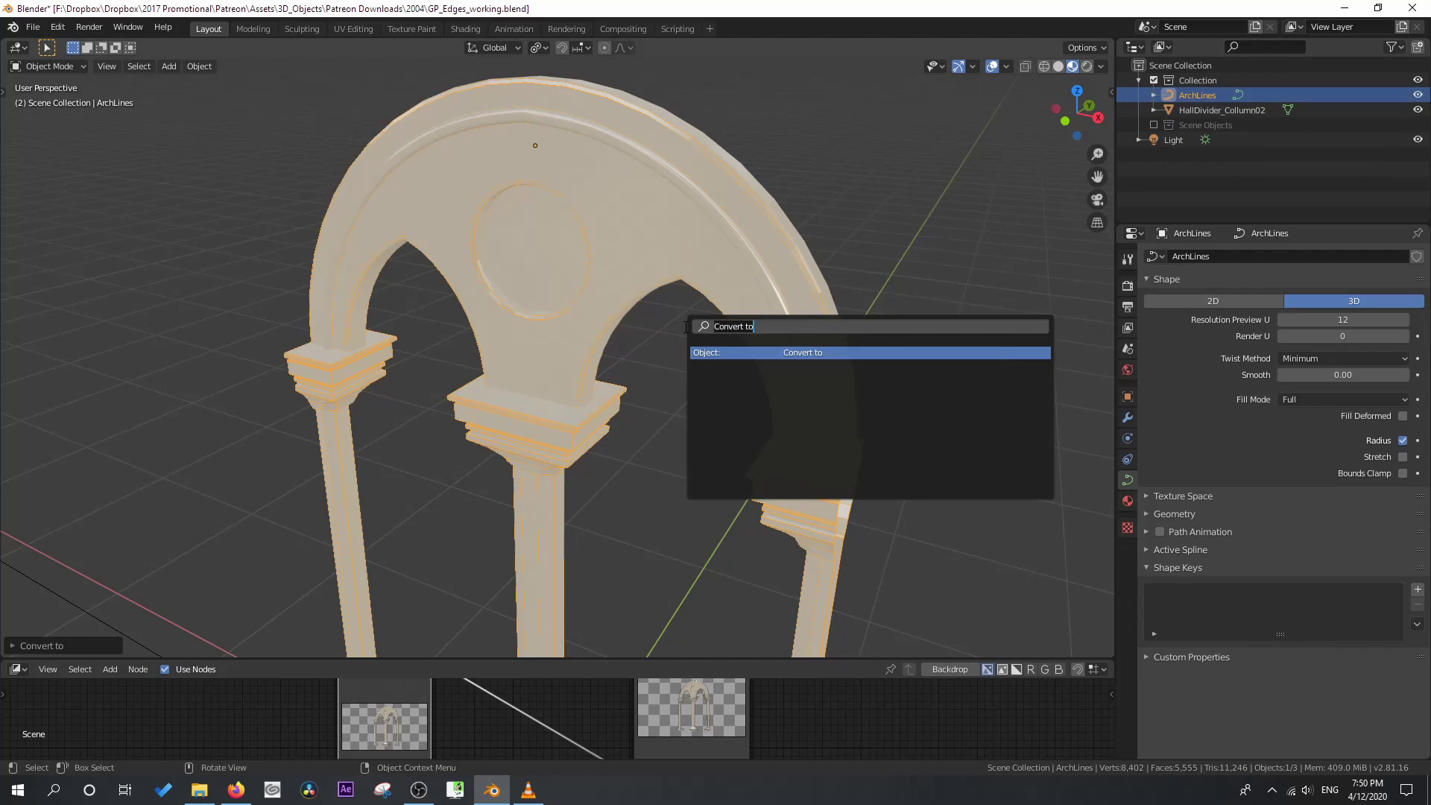
click(793, 353)
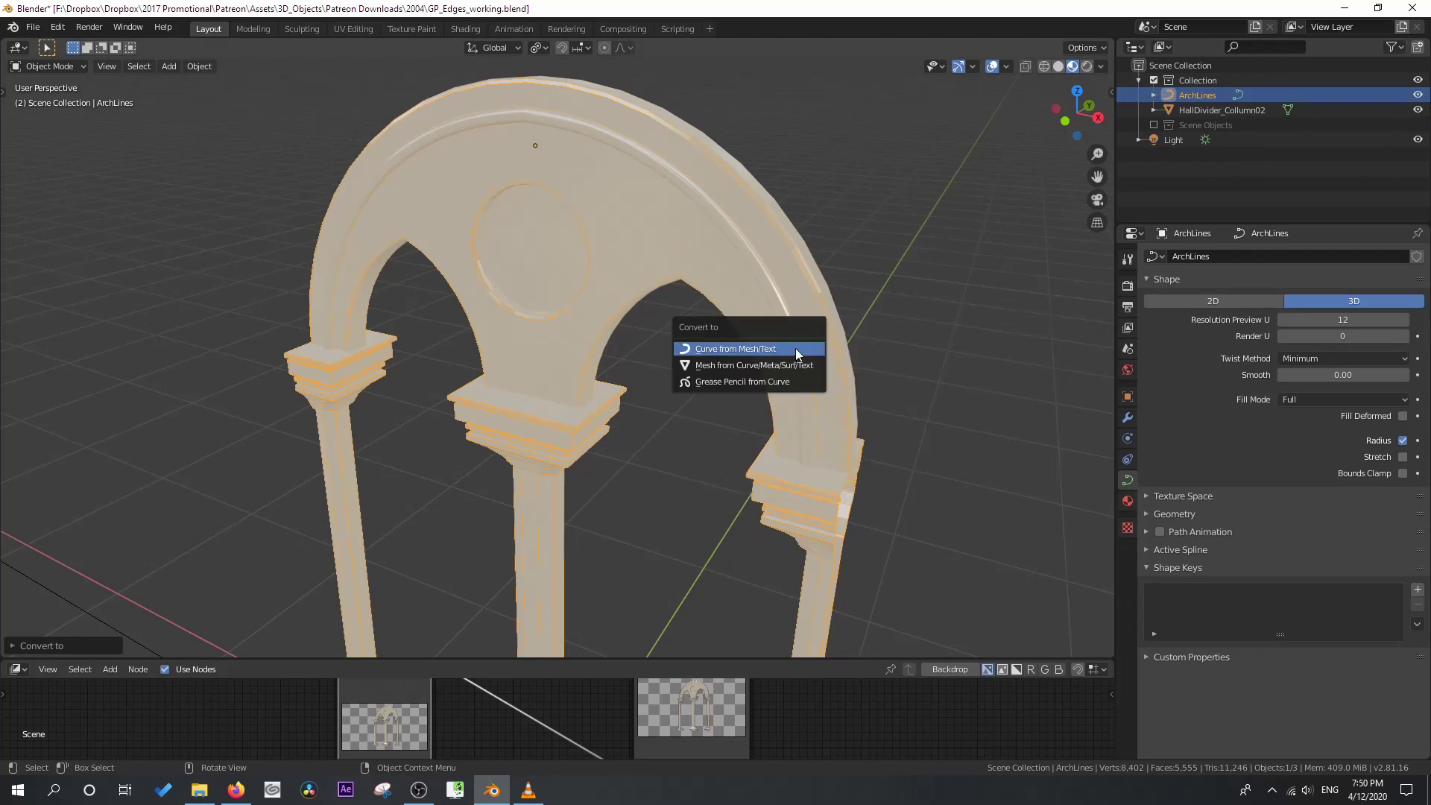
click(753, 382)
- Rename the GPencil.001 object to ArchLines
middle_drag(665, 468, 652, 441)
click(651, 441)
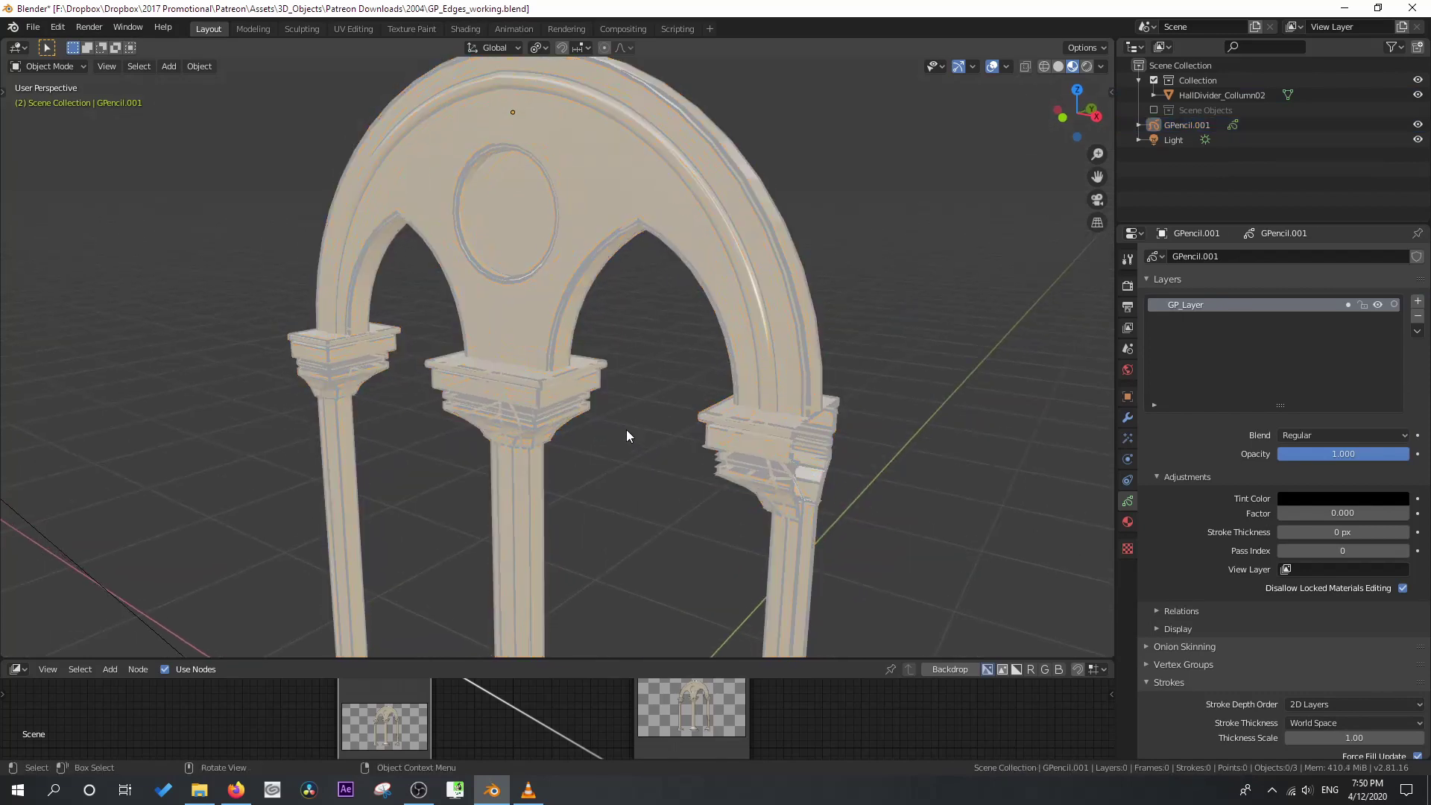
middle_drag(653, 372, 637, 392)
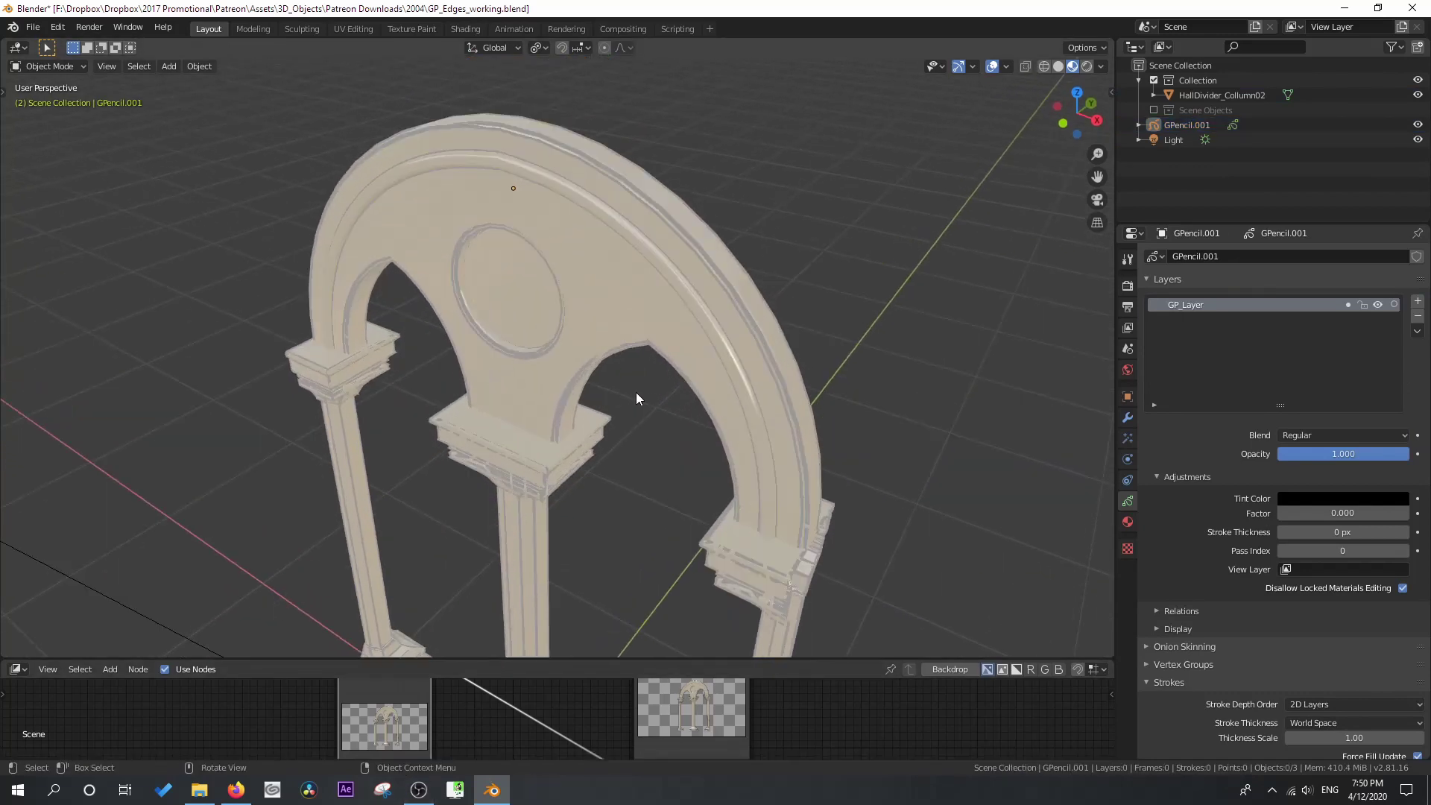
scroll(573, 374, up, 5)
click(1195, 96)
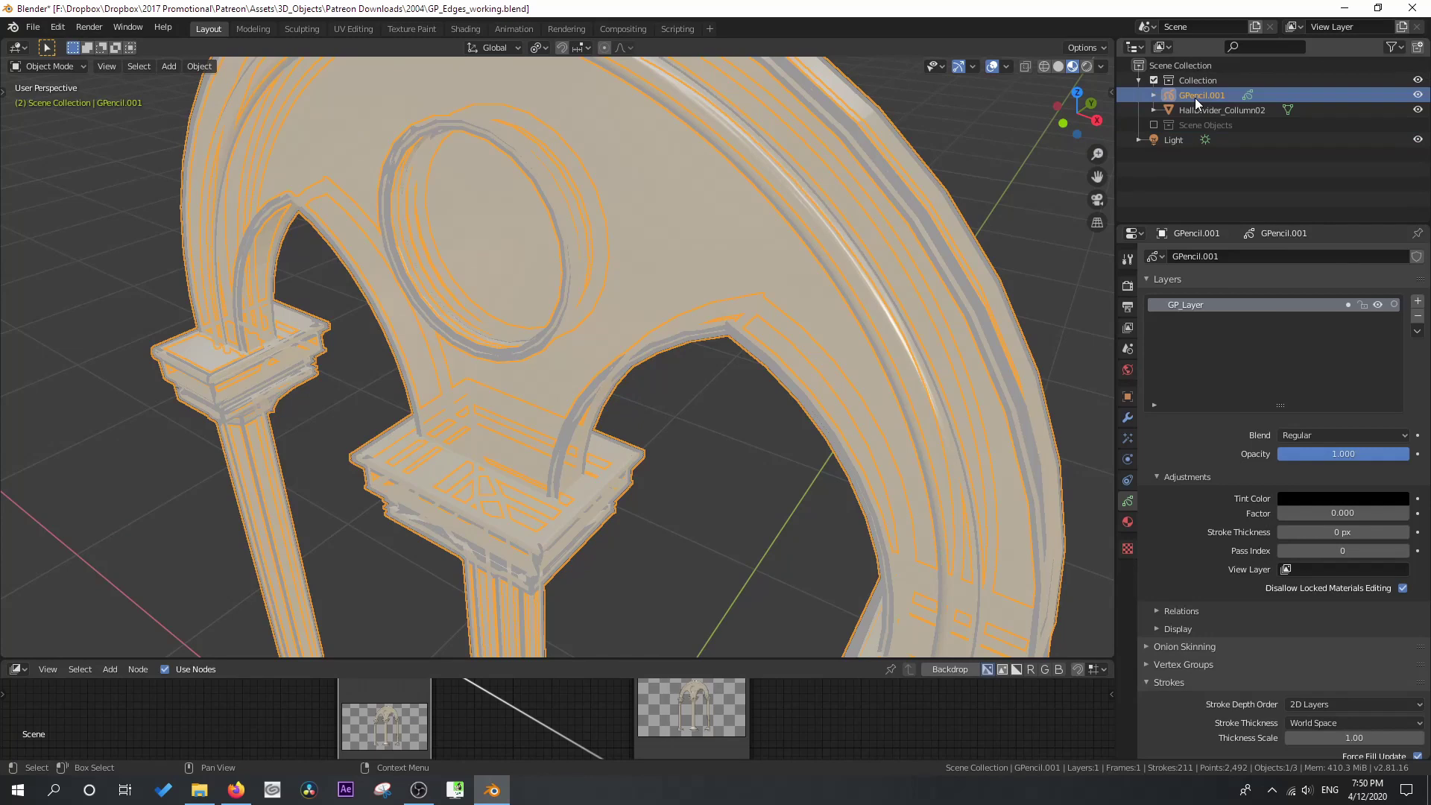
double_click(1188, 96)
text(Arch)
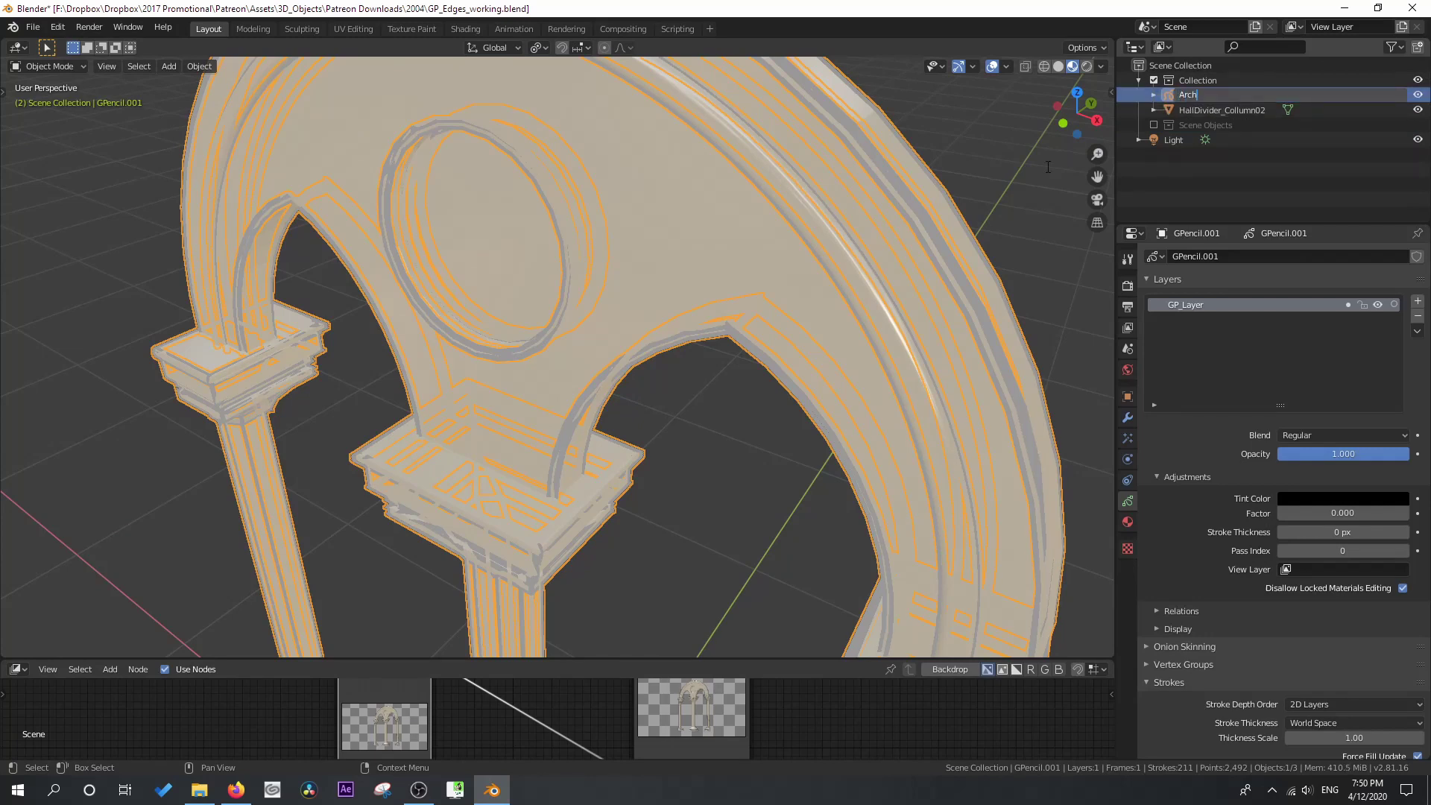
text(Lines)
key(Return)
- Orbit around the columns and upper arch to inspect the ArchLines strokes
scroll(762, 401, down, 5)
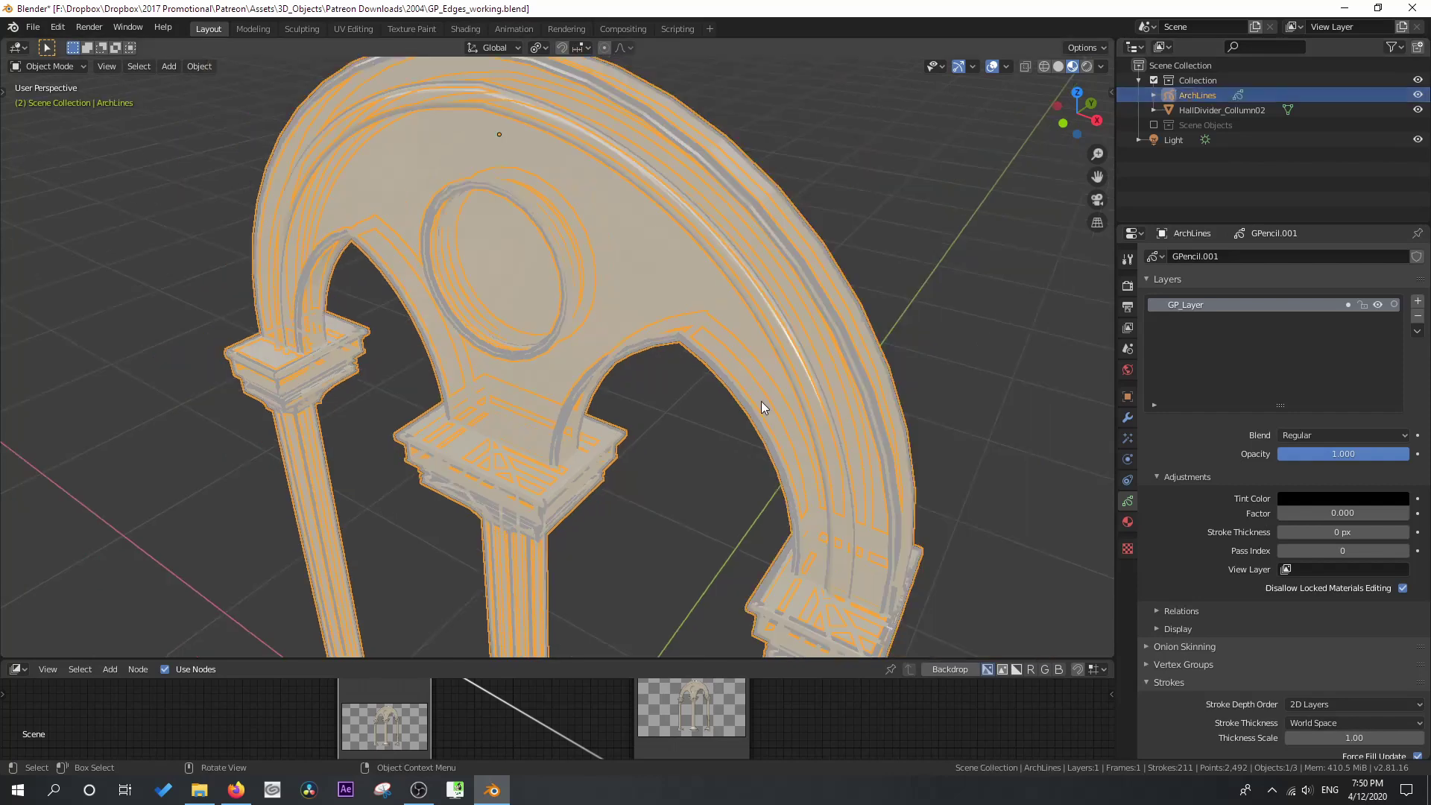
middle_drag(762, 401, 660, 373)
click(660, 374)
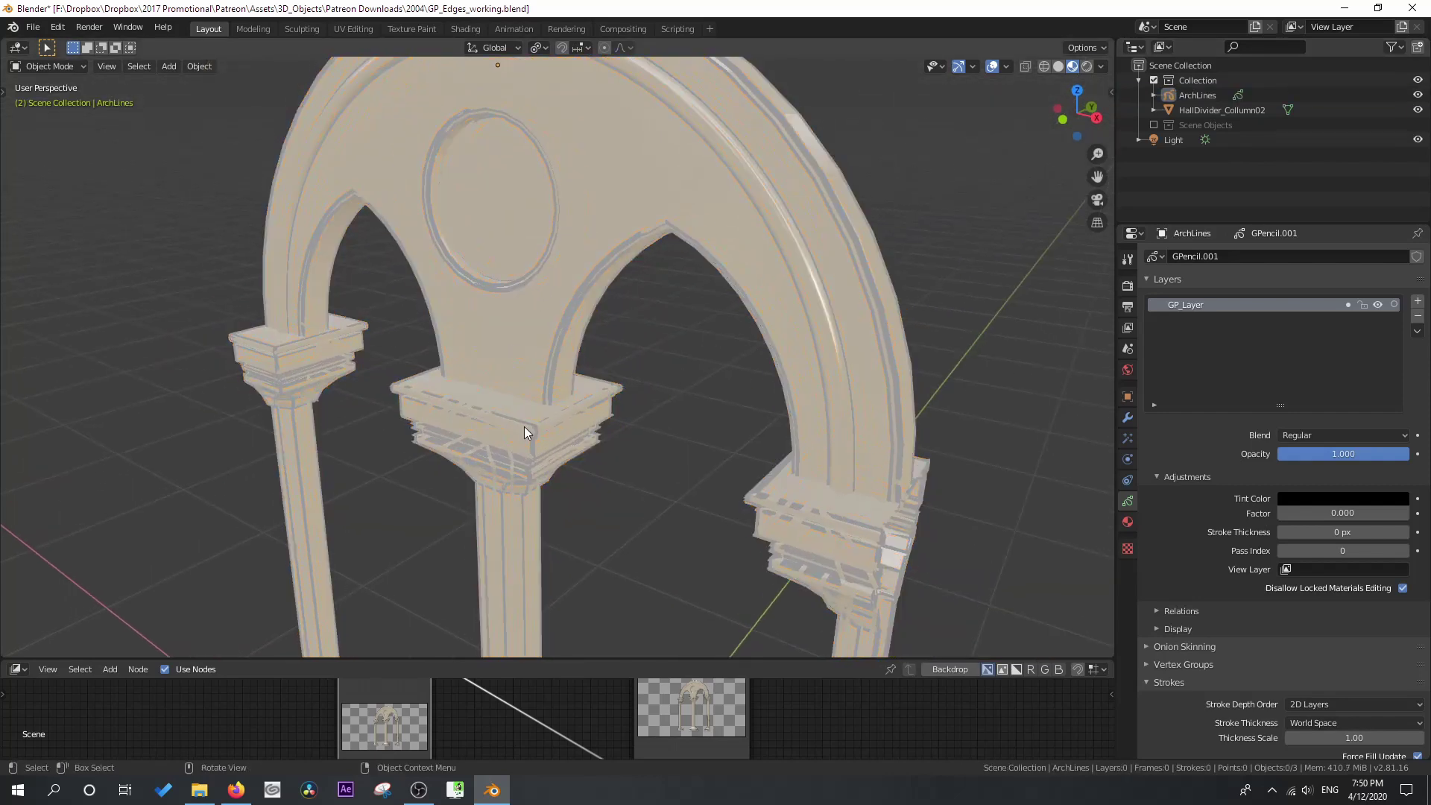
scroll(525, 431, up, 3)
middle_drag(565, 503, 799, 441)
scroll(753, 392, down, 5)
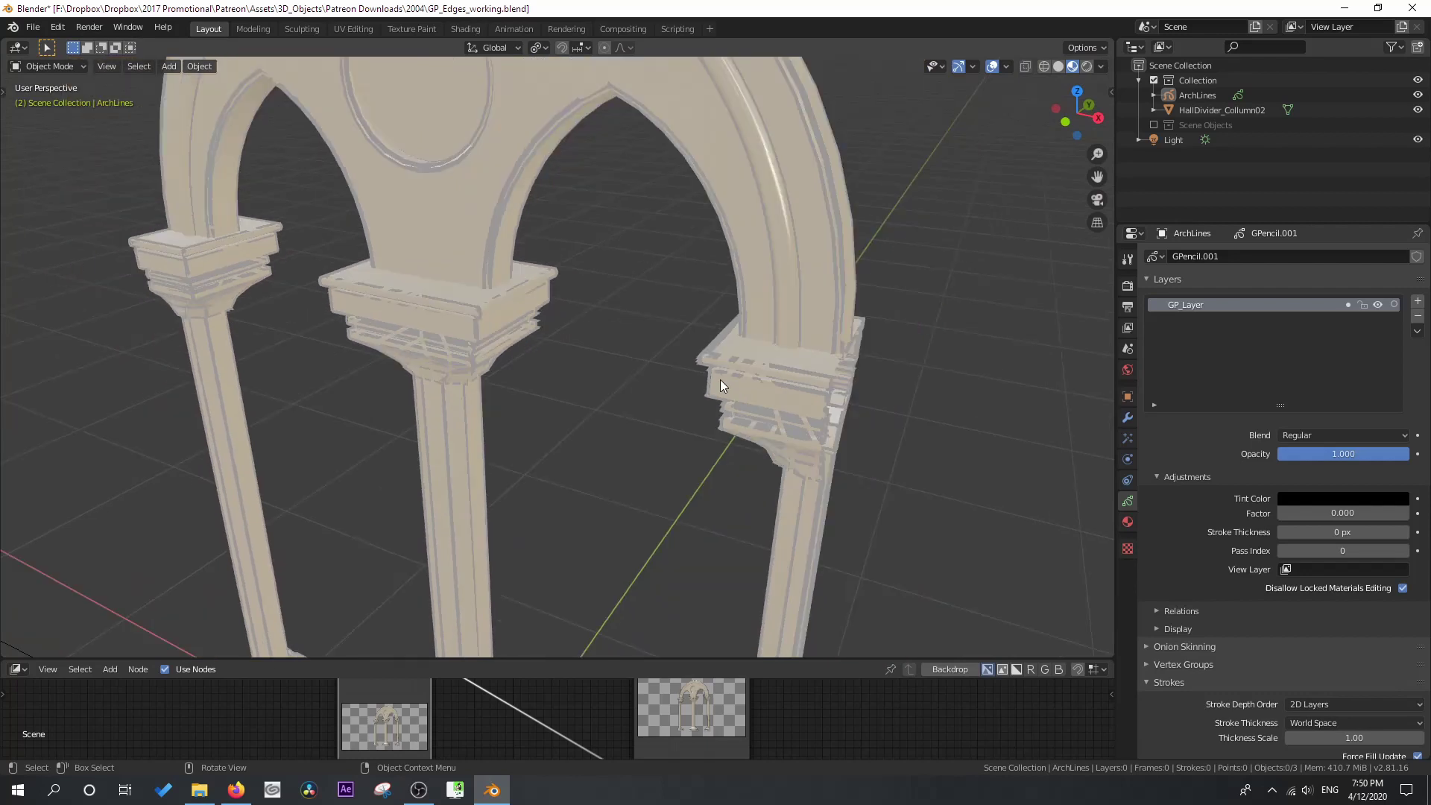
middle_drag(720, 378, 681, 444)
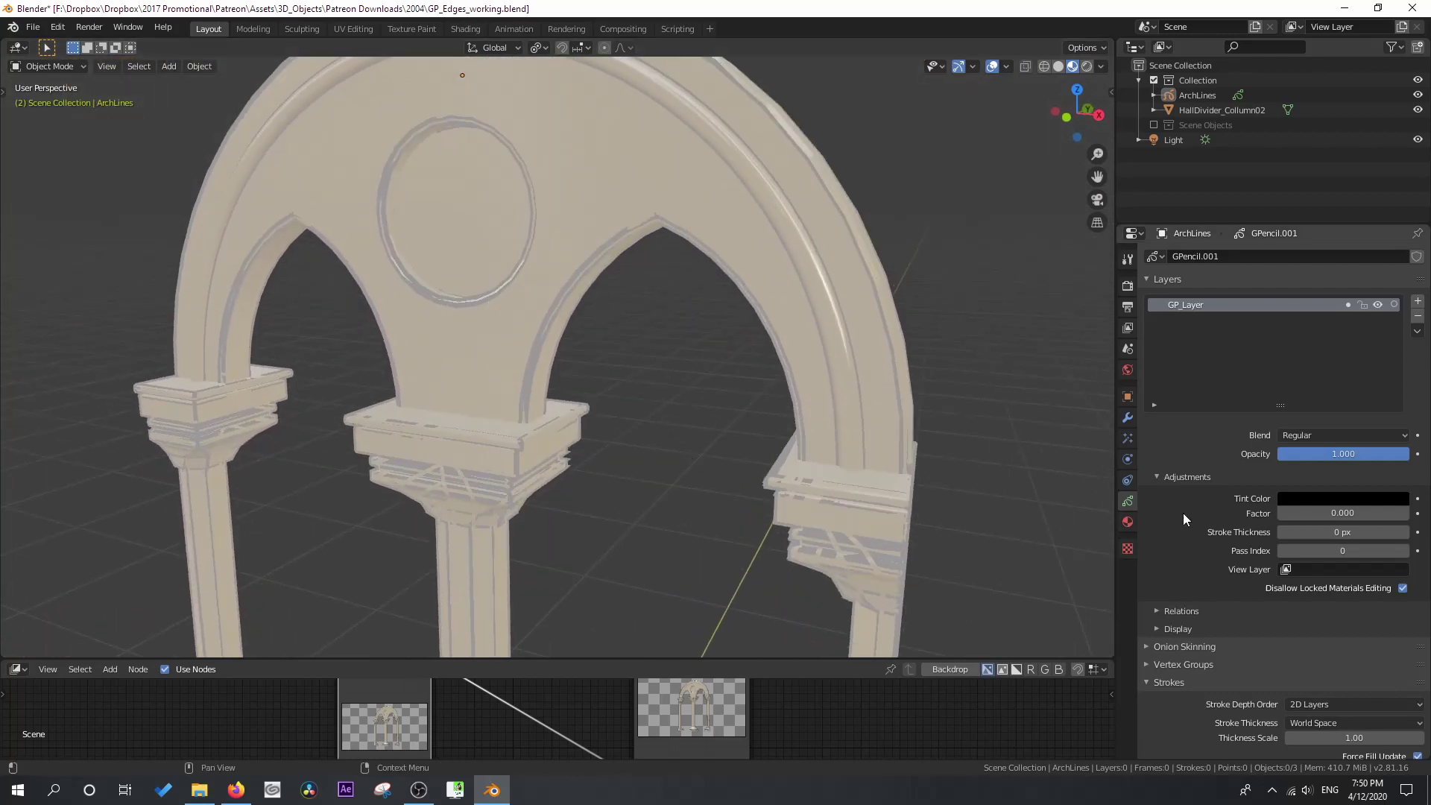
- Change the ArchLines Stroke Depth Order from 2D Layers to 3D Location
scroll(1209, 561, down, 2)
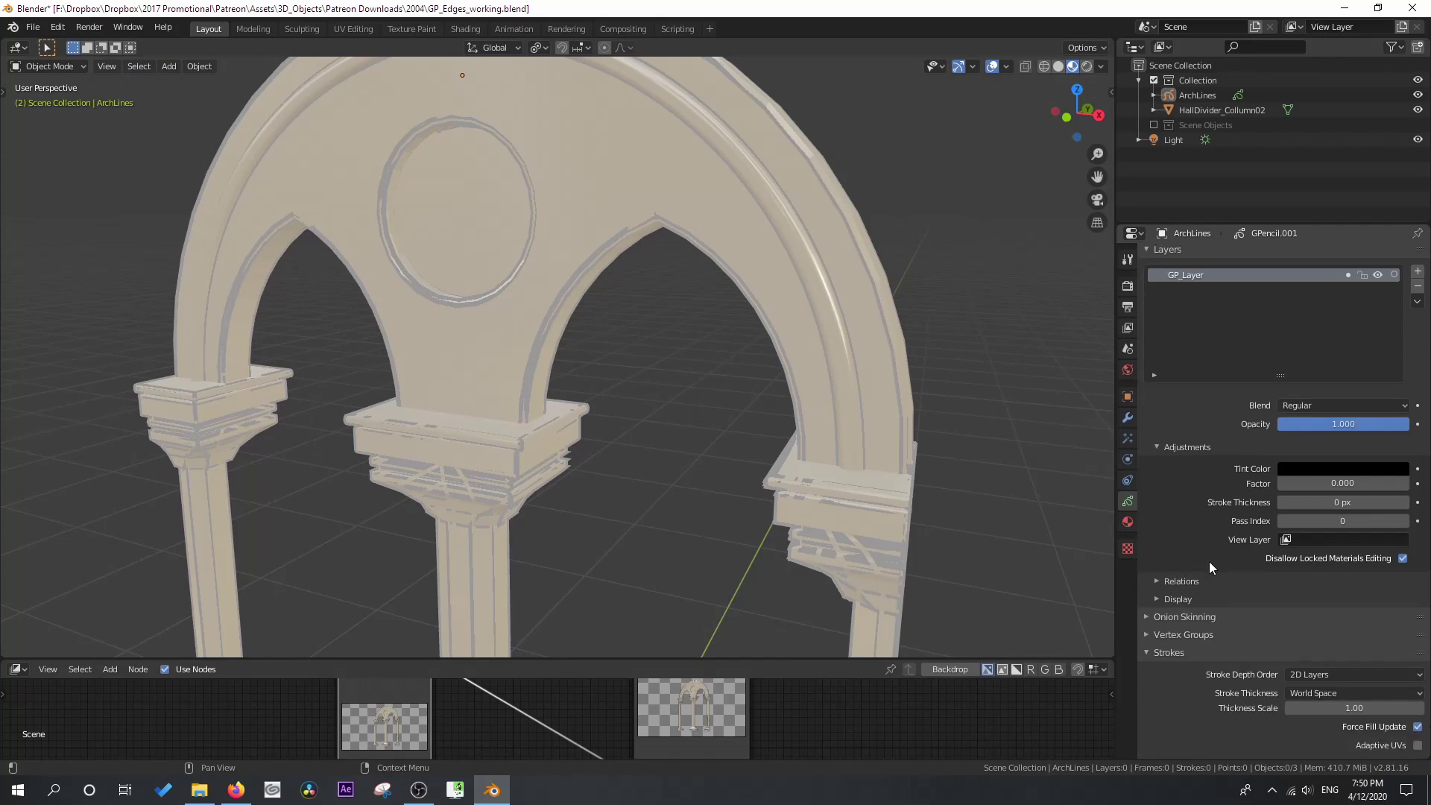
scroll(1233, 580, down, 1)
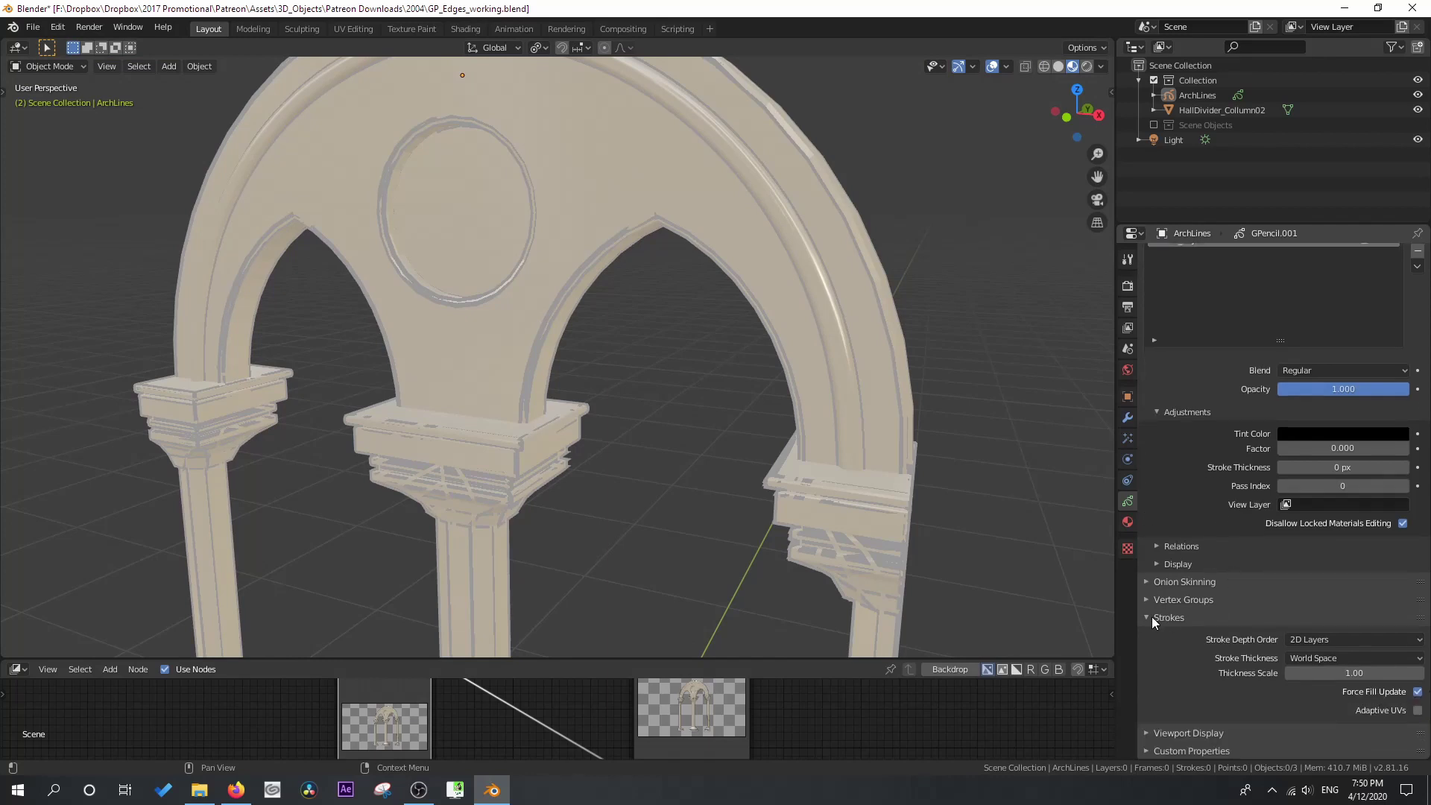
click(1304, 638)
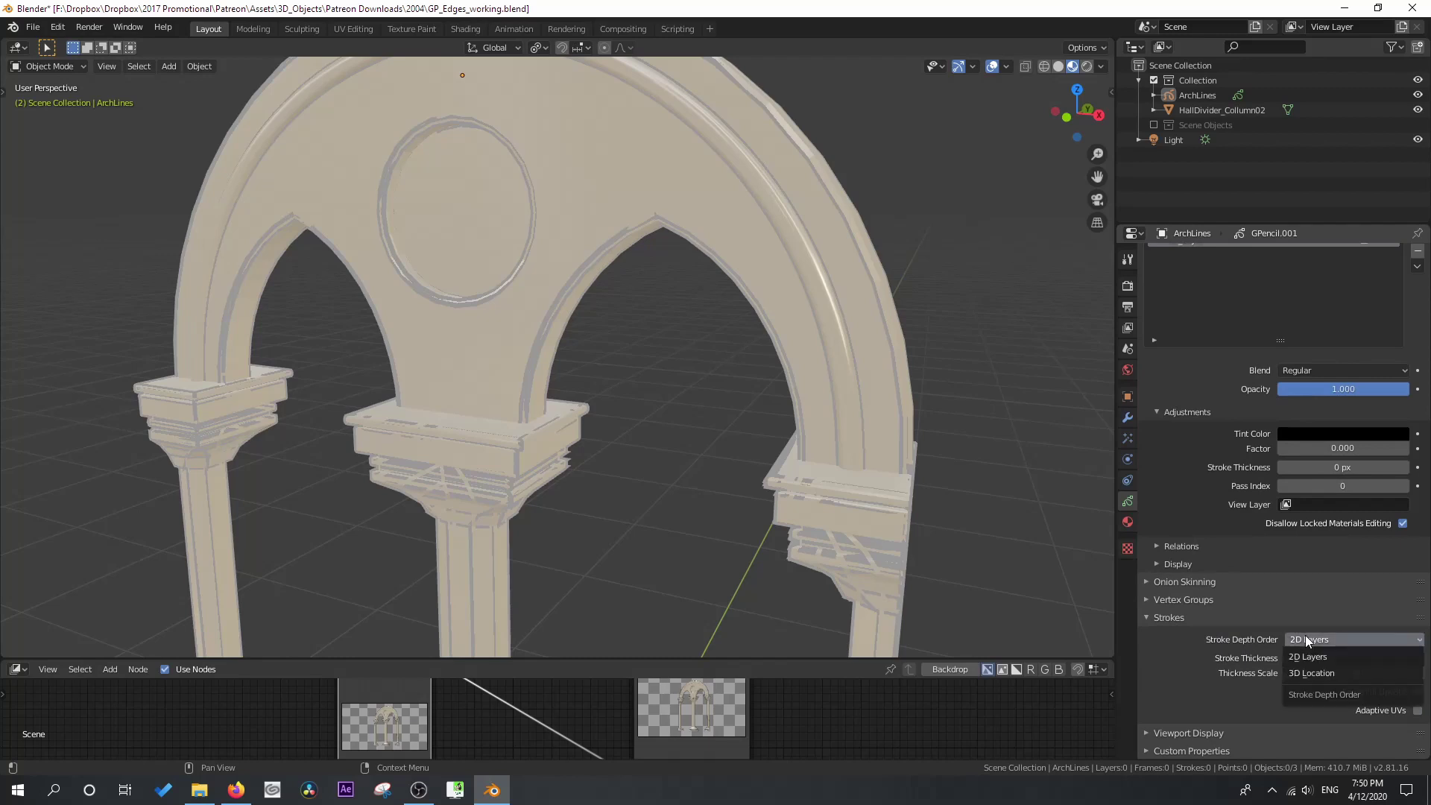
click(1321, 675)
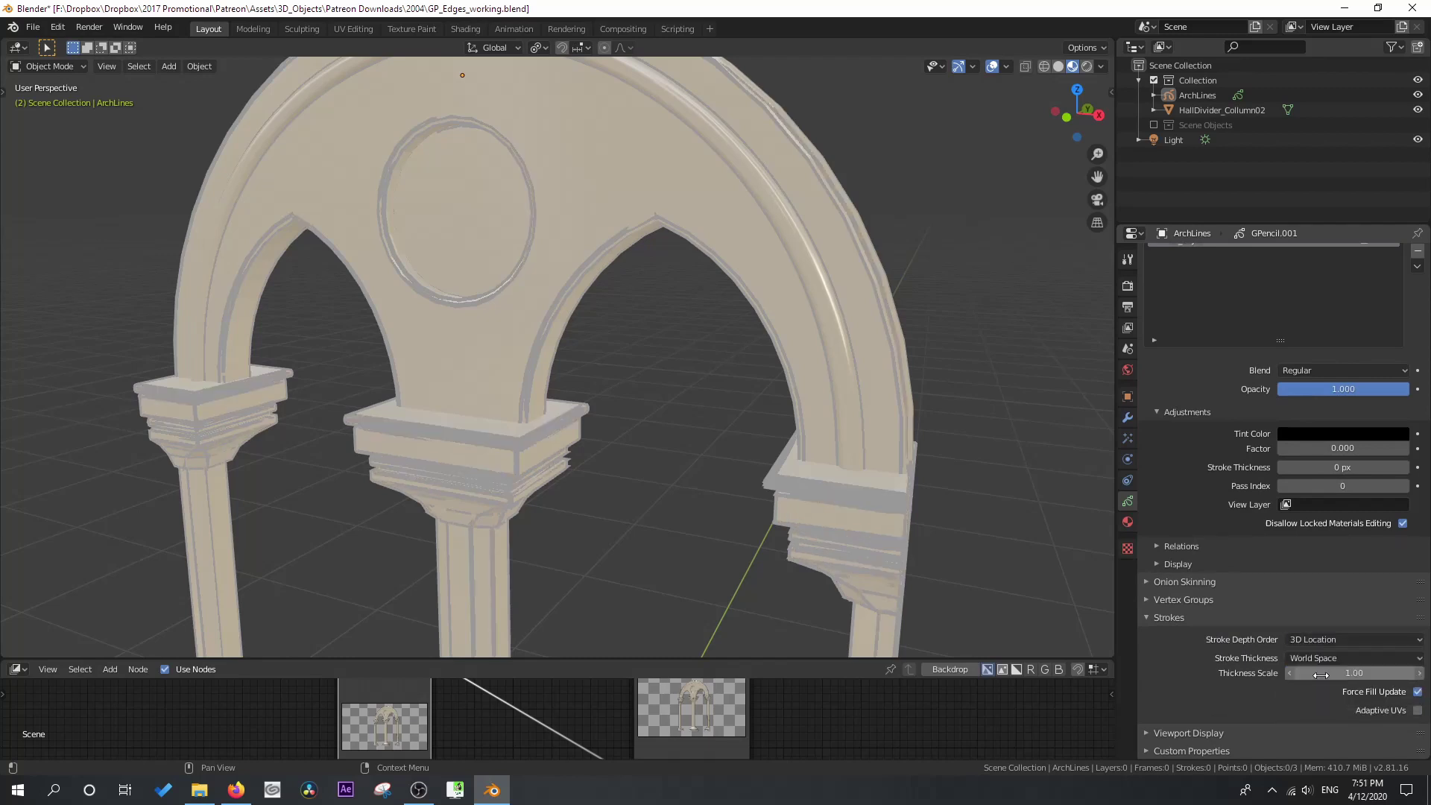
mouse_move(852, 543)
middle_down()
mouse_move(628, 523)
mouse_move(642, 543)
mouse_move(625, 553)
middle_up()
scroll(741, 525, up, 2)
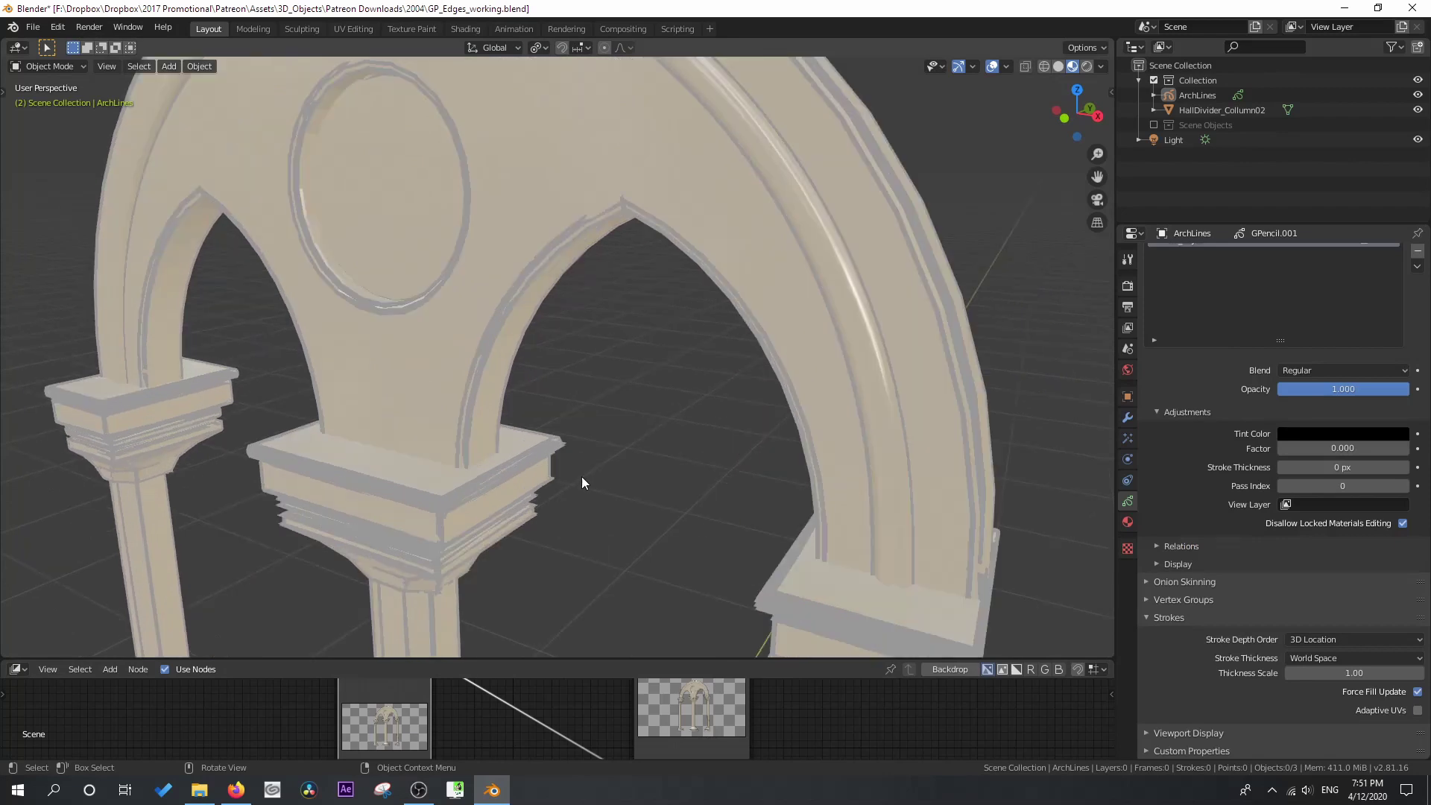
scroll(467, 343, down, 2)
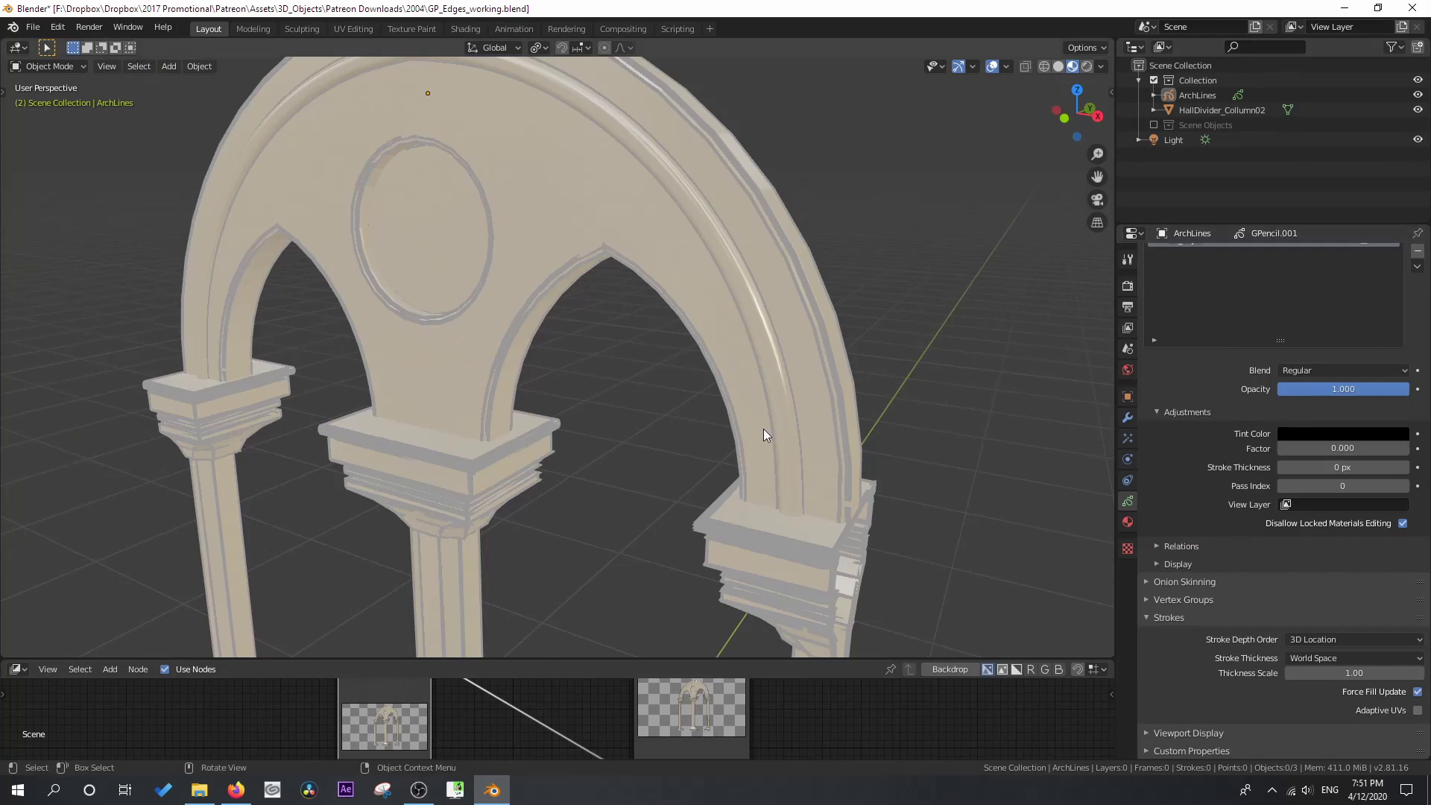
- Assign the existing Inks material to ArchLines
click(1127, 522)
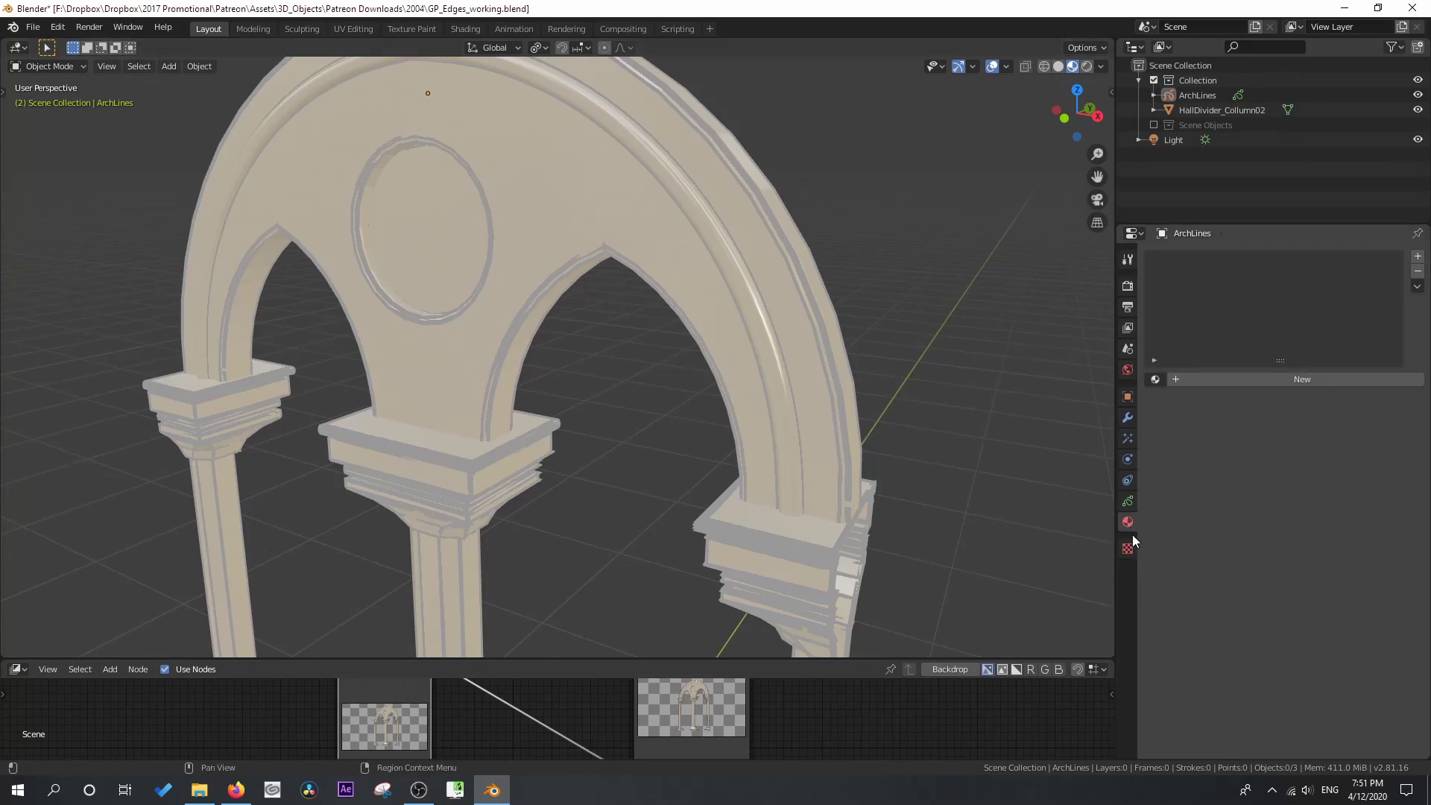
click(1156, 380)
click(1174, 402)
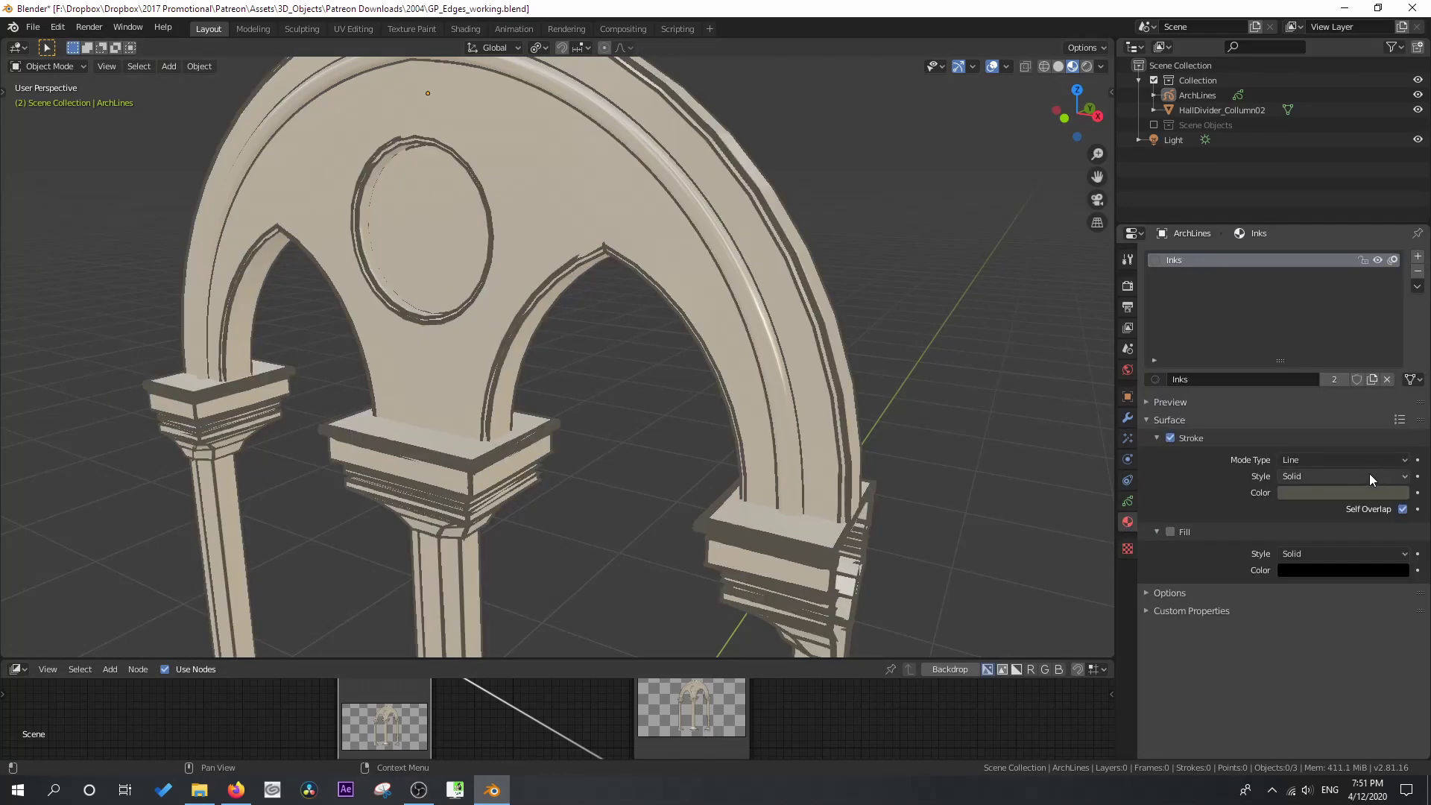
- Sample the arch colour for the Inks stroke, then adjust to warm grey (H 0.107, S 0.137, V 0.420)
click(1321, 493)
click(1299, 492)
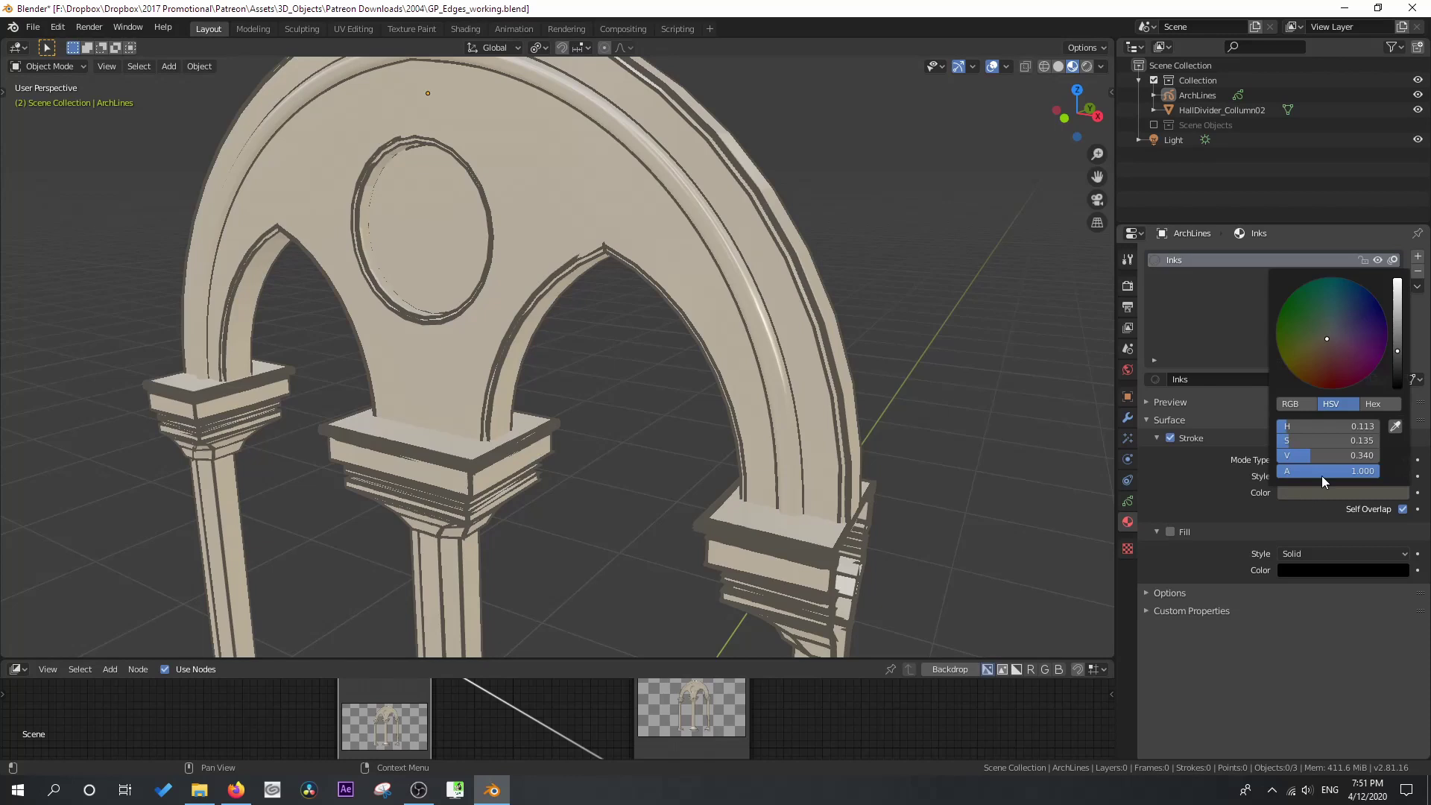
click(1399, 427)
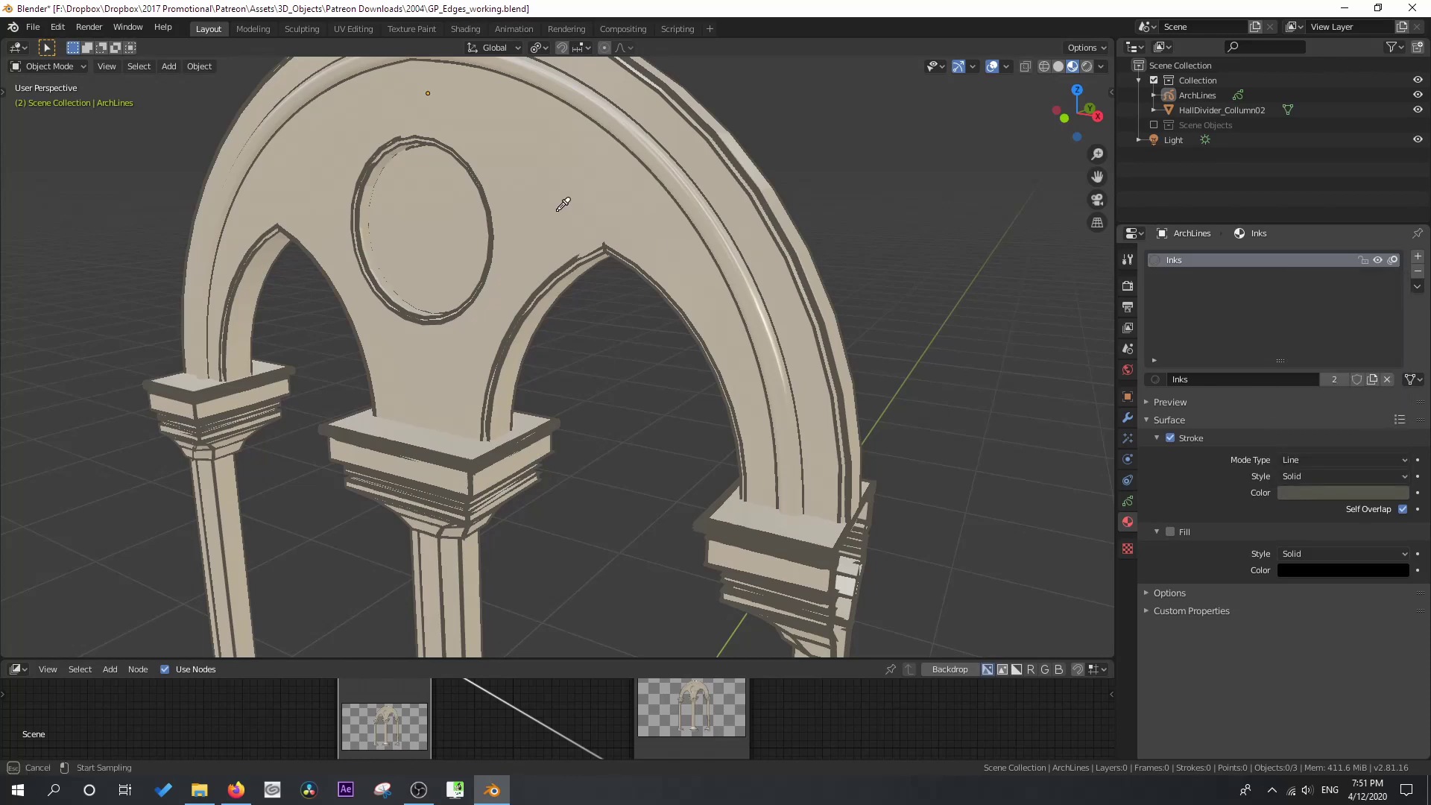
click(563, 203)
click(1308, 494)
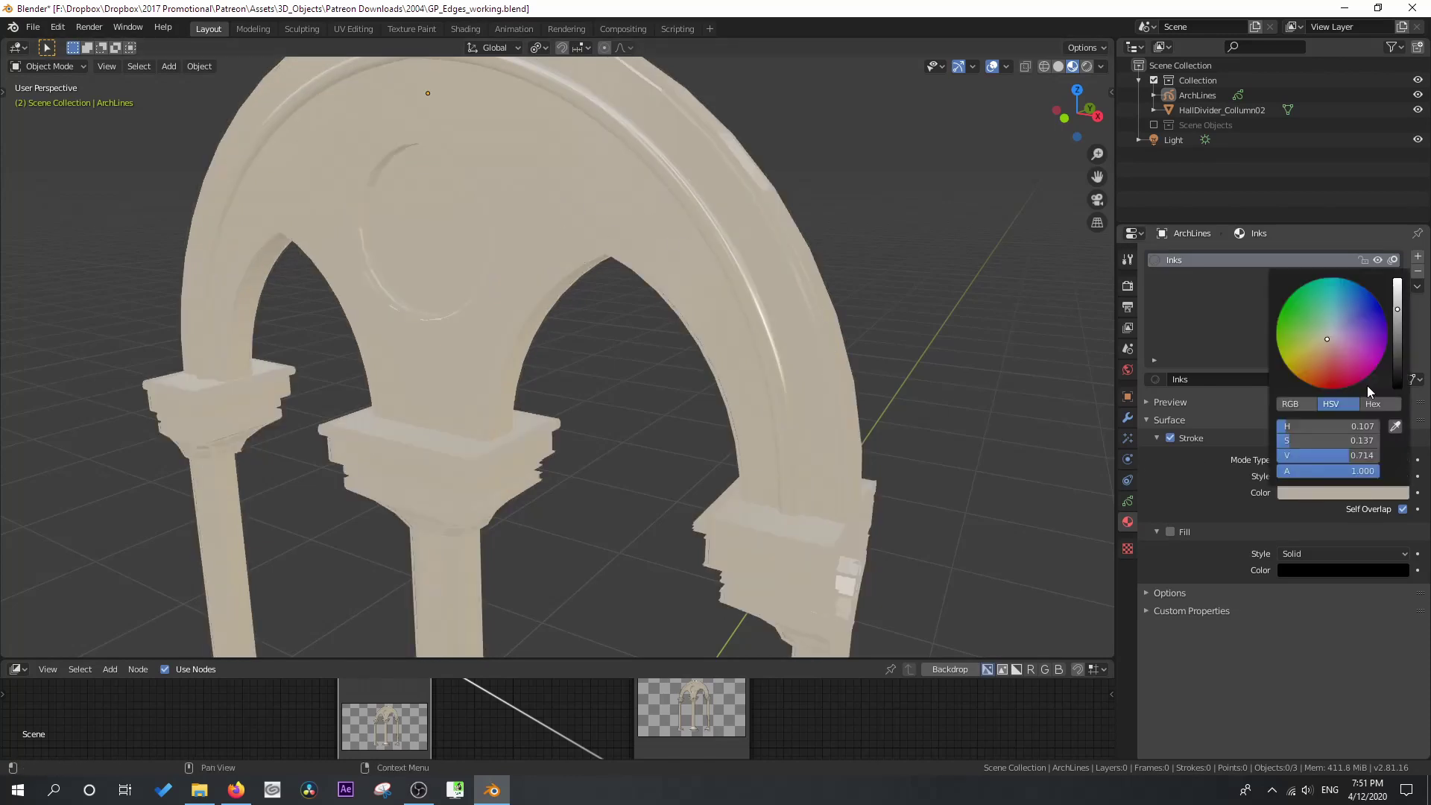
drag(1397, 311, 1398, 341)
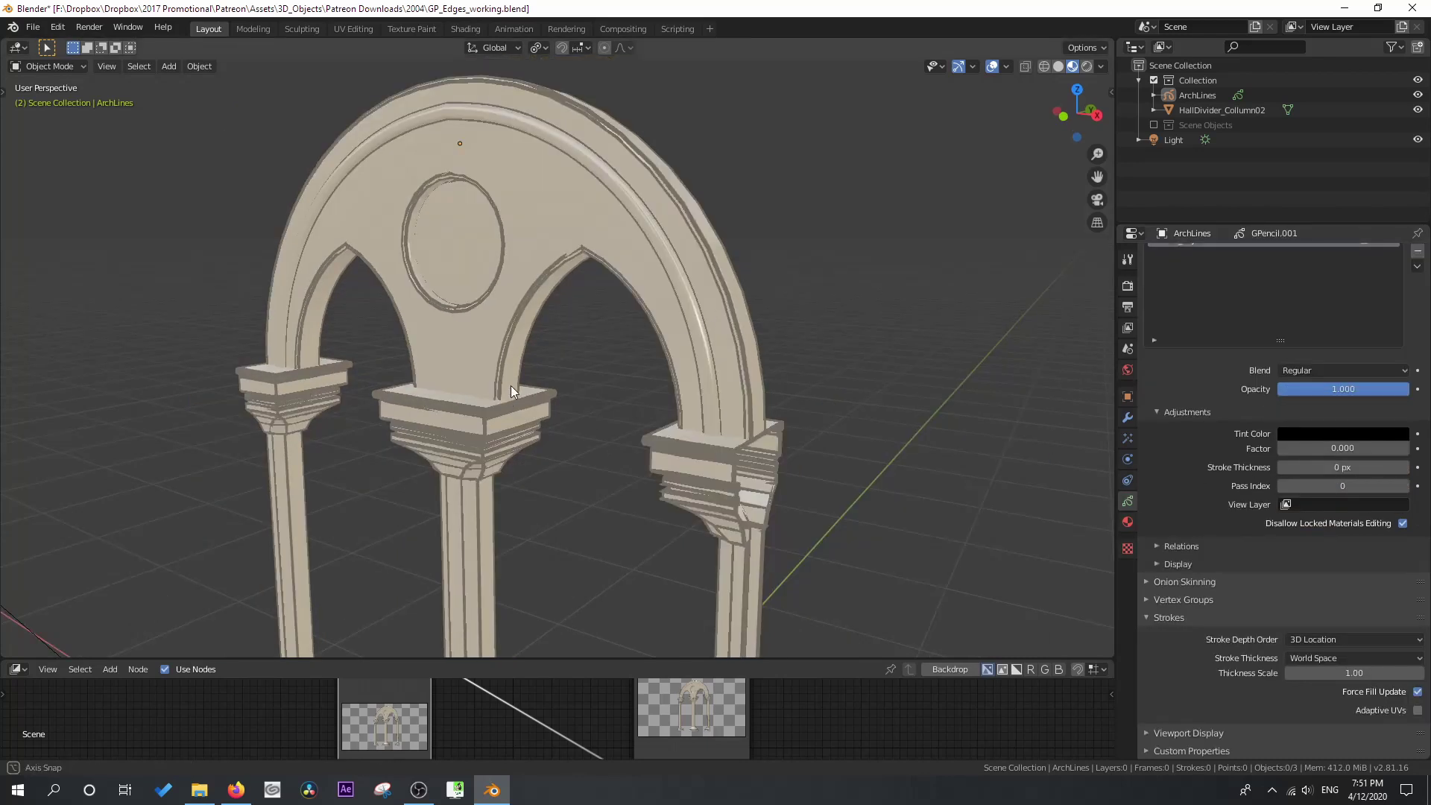
- Lower the GP_Layer Stroke Thickness adjustment from 0 px to -8 px
middle_drag(511, 387, 509, 378)
scroll(511, 375, up, 2)
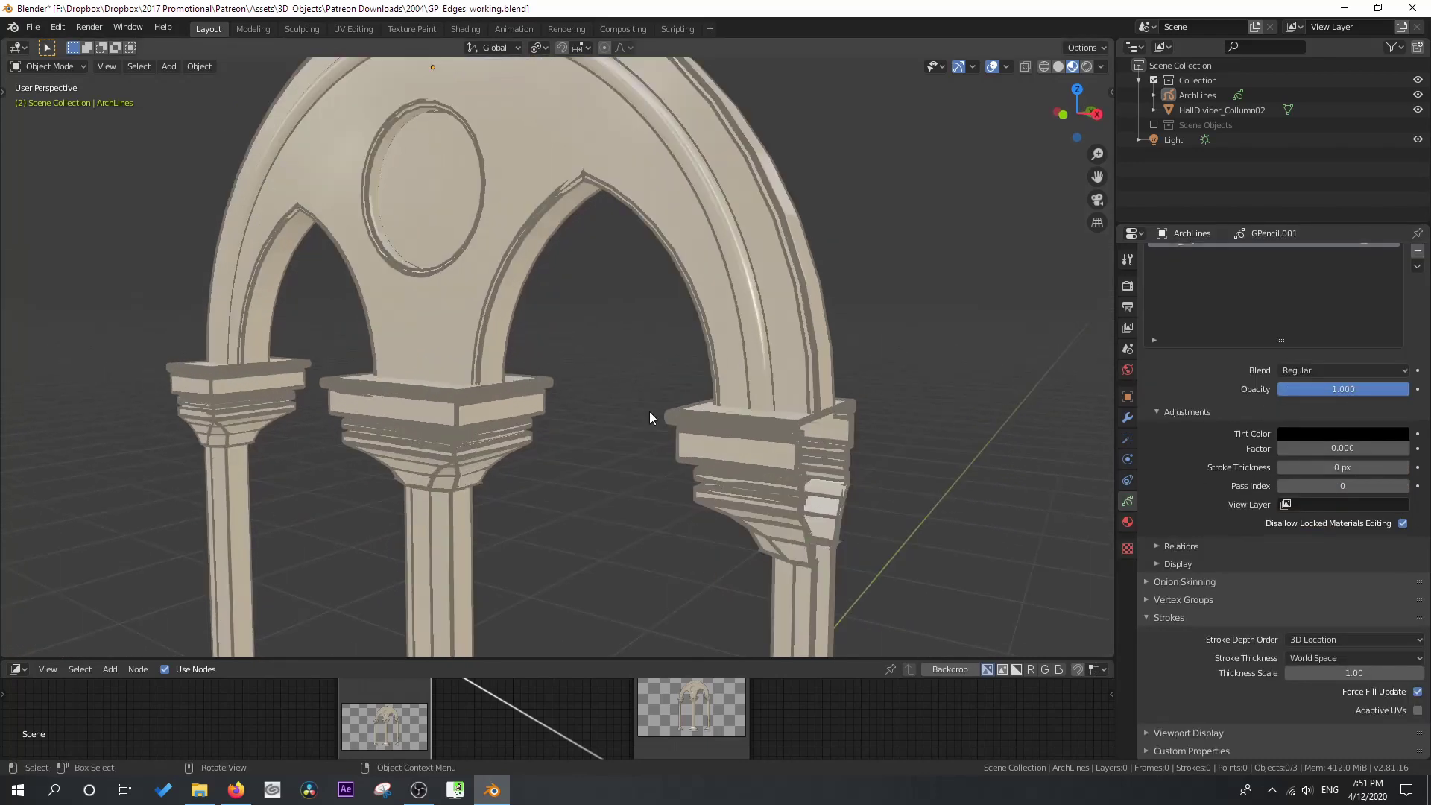
scroll(1197, 365, up, 3)
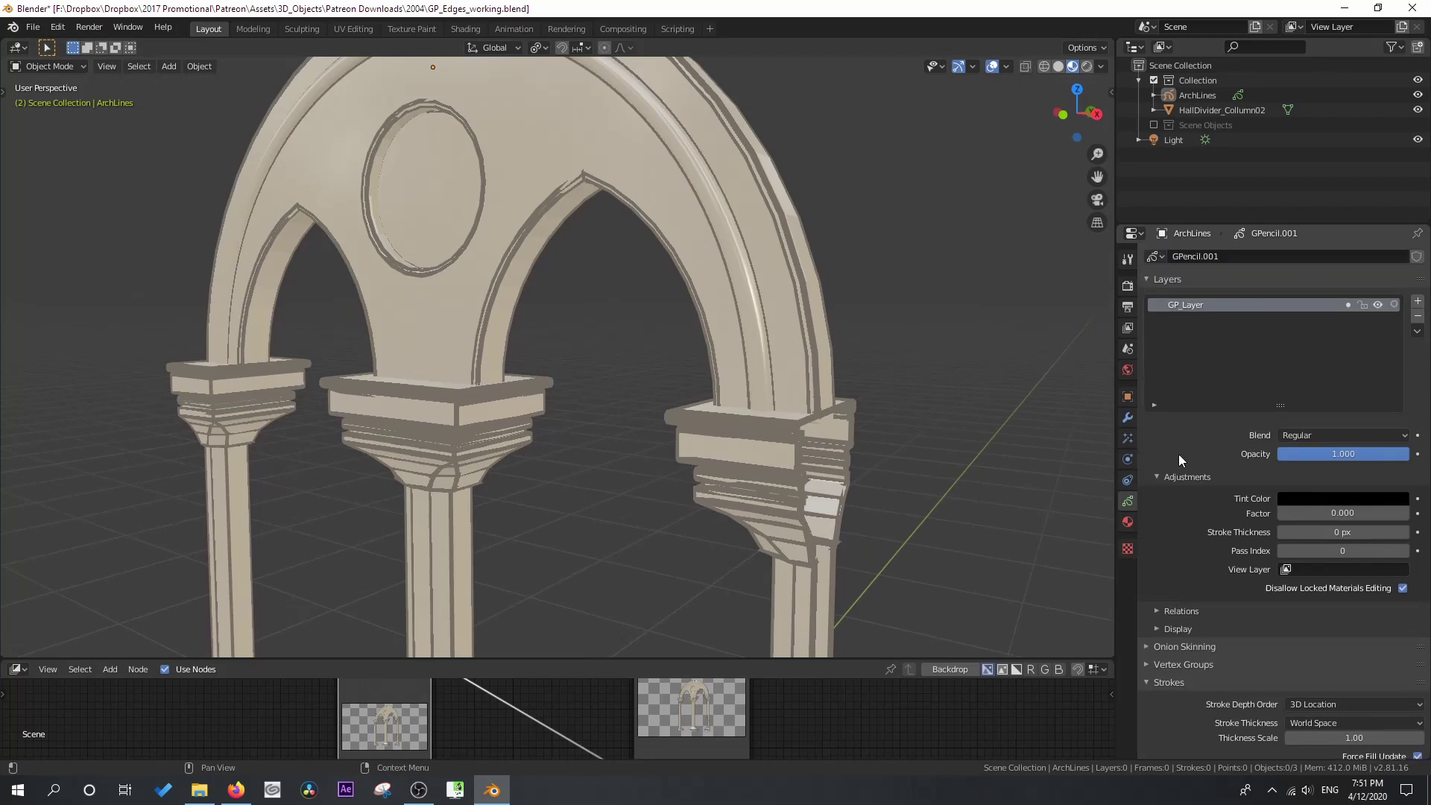
scroll(1195, 505, down, 1)
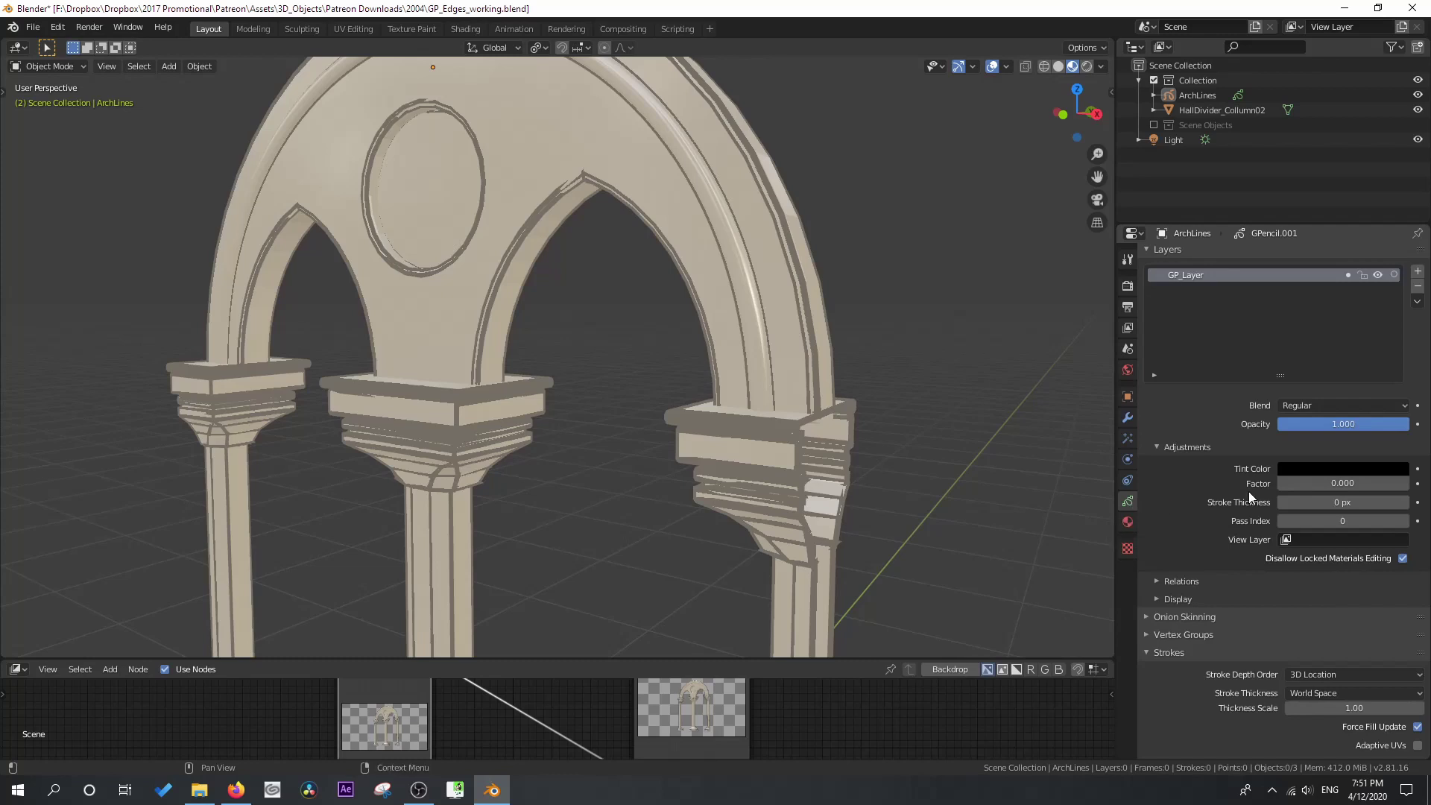
click(1281, 504)
click(1282, 504)
click(1282, 504)
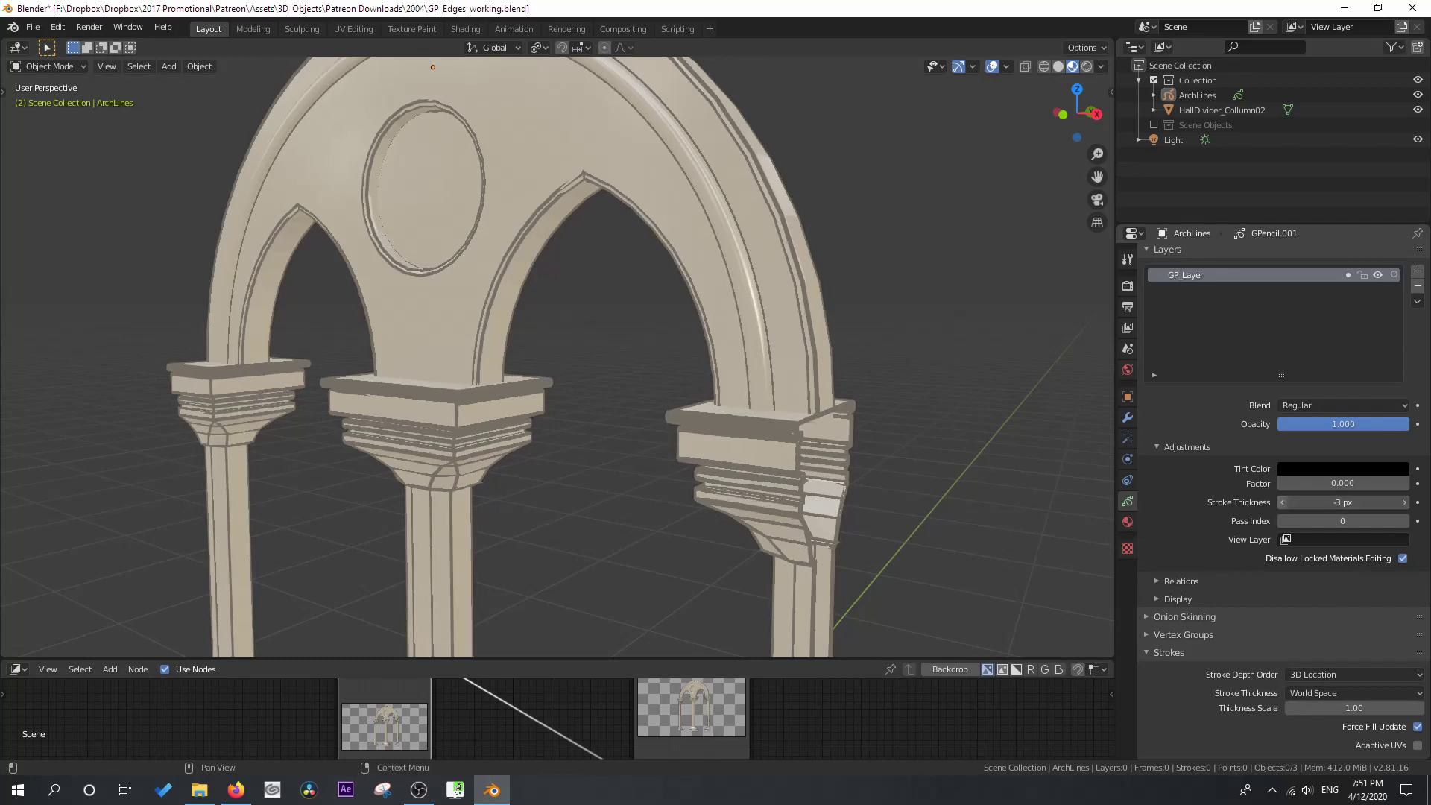
click(1281, 504)
click(1281, 504)
click(1281, 504)
click(1281, 504)
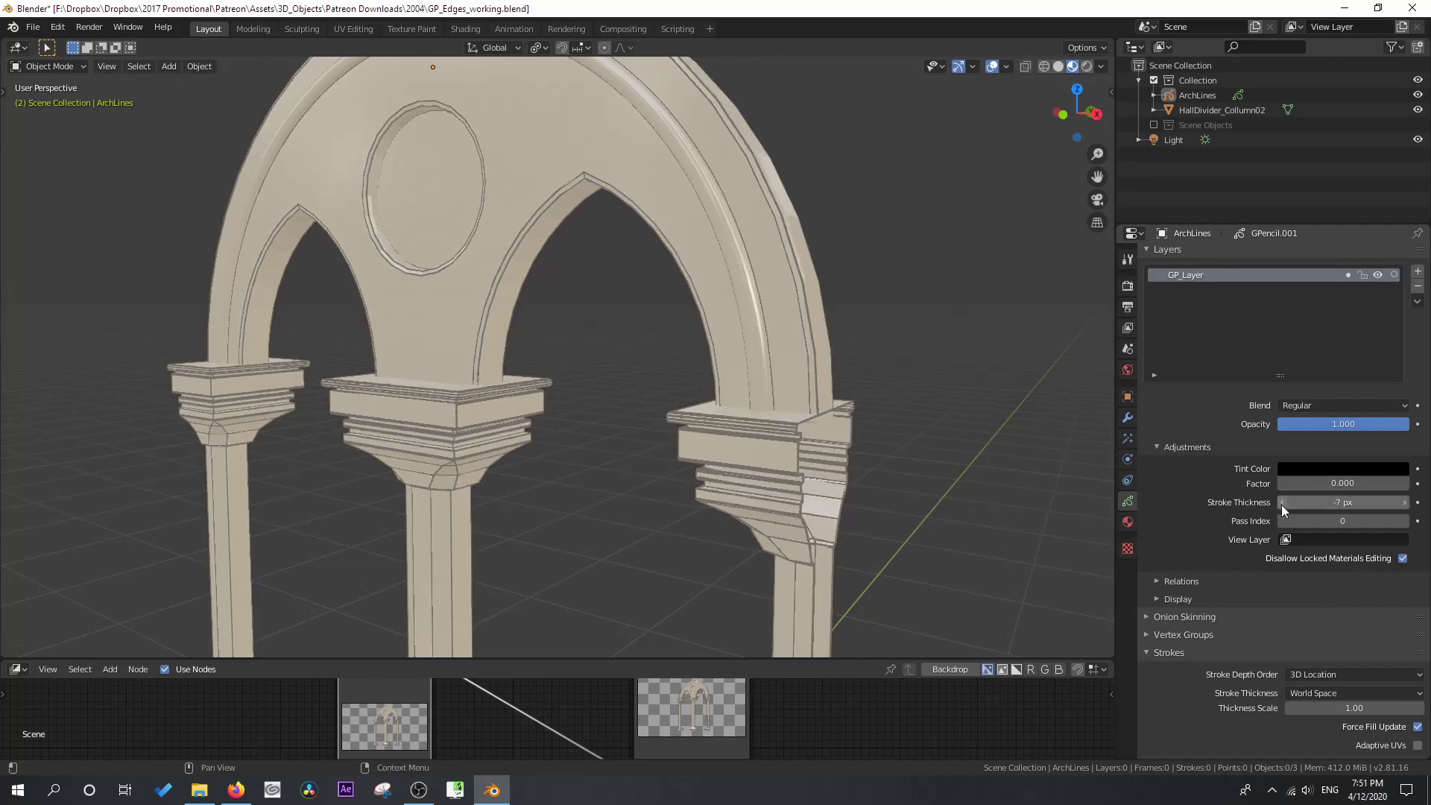
click(1281, 504)
mouse_move(774, 464)
middle_down()
mouse_move(741, 459)
mouse_move(786, 460)
mouse_move(667, 466)
middle_up()
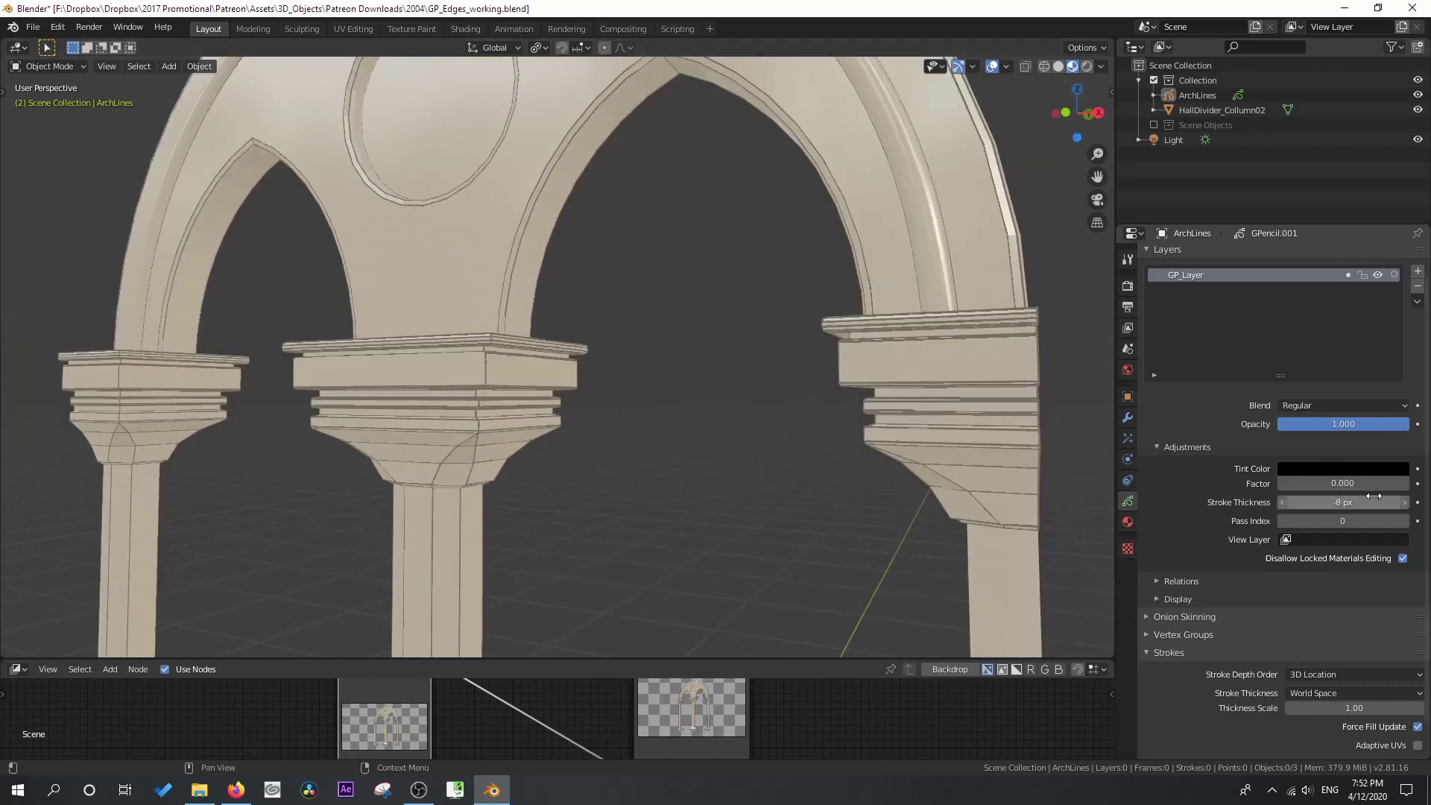
middle_drag(748, 446, 727, 443)
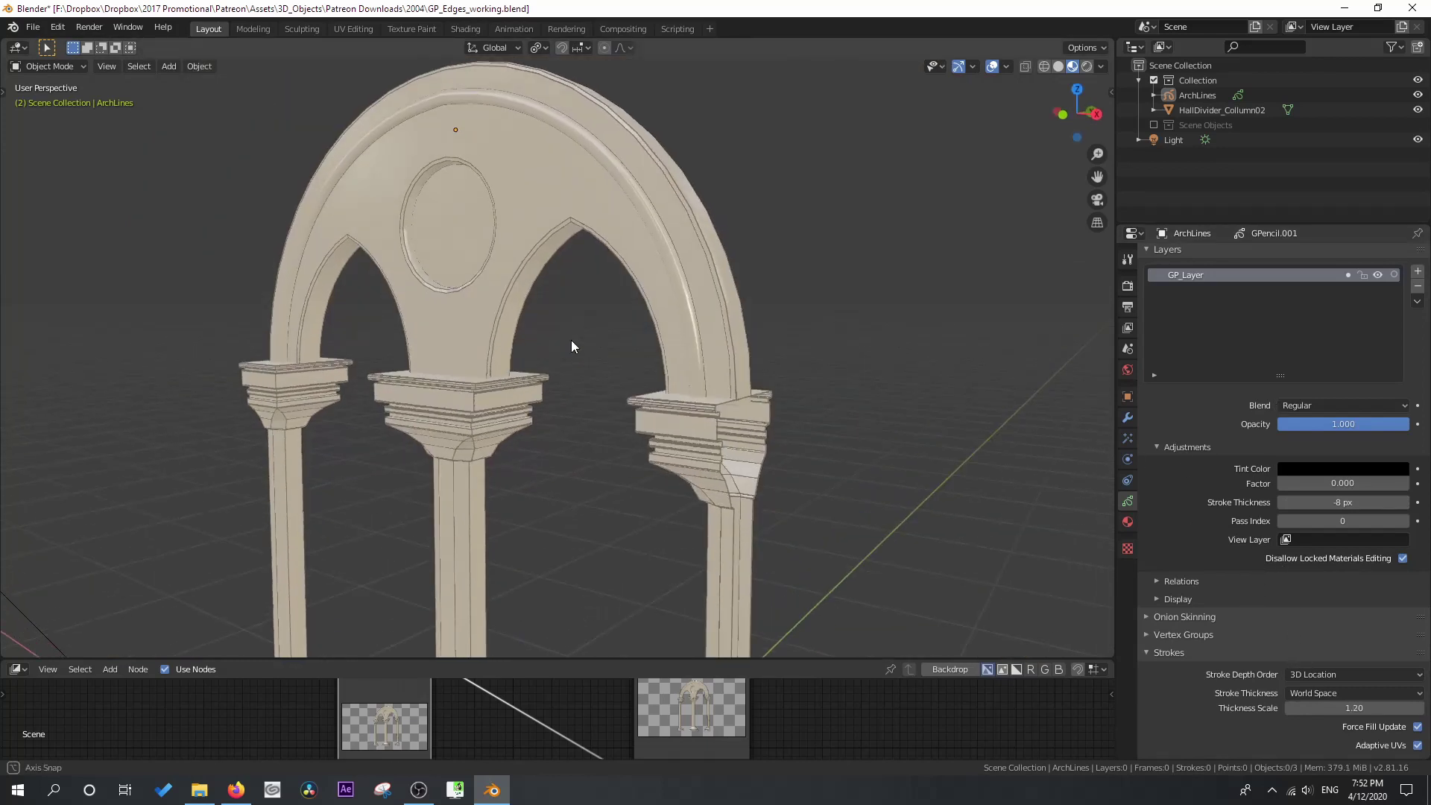
- Enlarge the node editor and inspect a camera-view render, then show Render properties
key(KP_0)
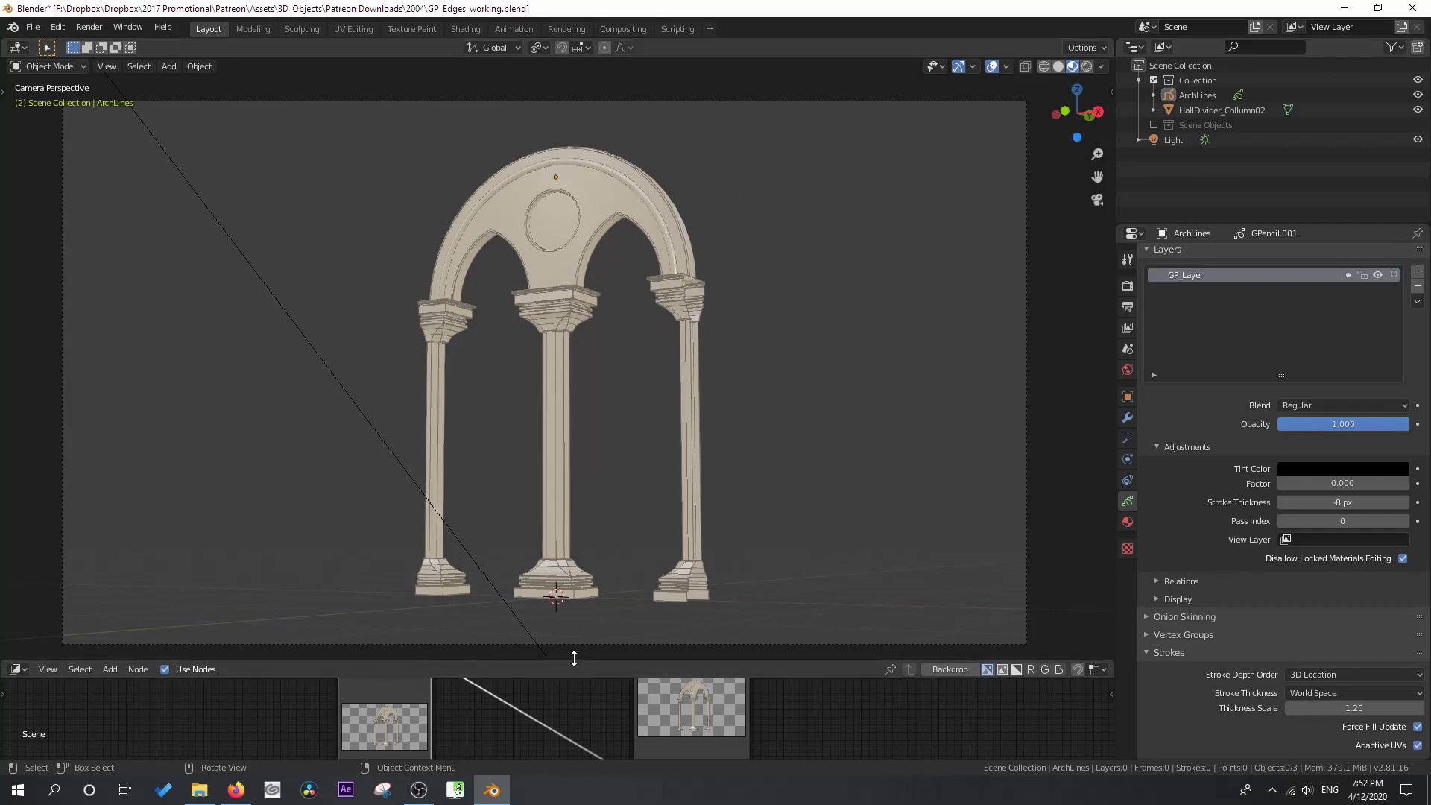
drag(575, 660, 574, 502)
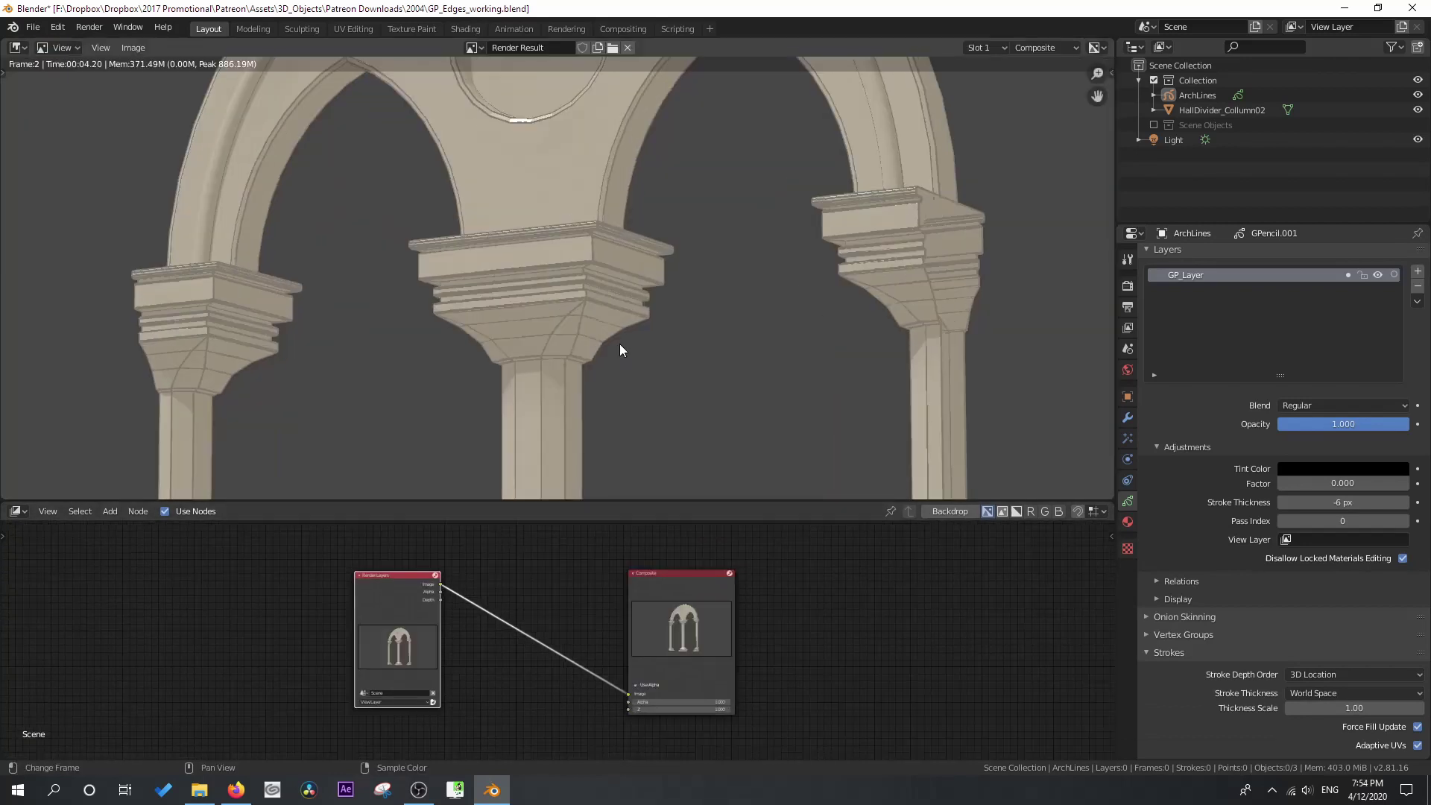
scroll(641, 388, down, 1)
scroll(635, 402, up, 3)
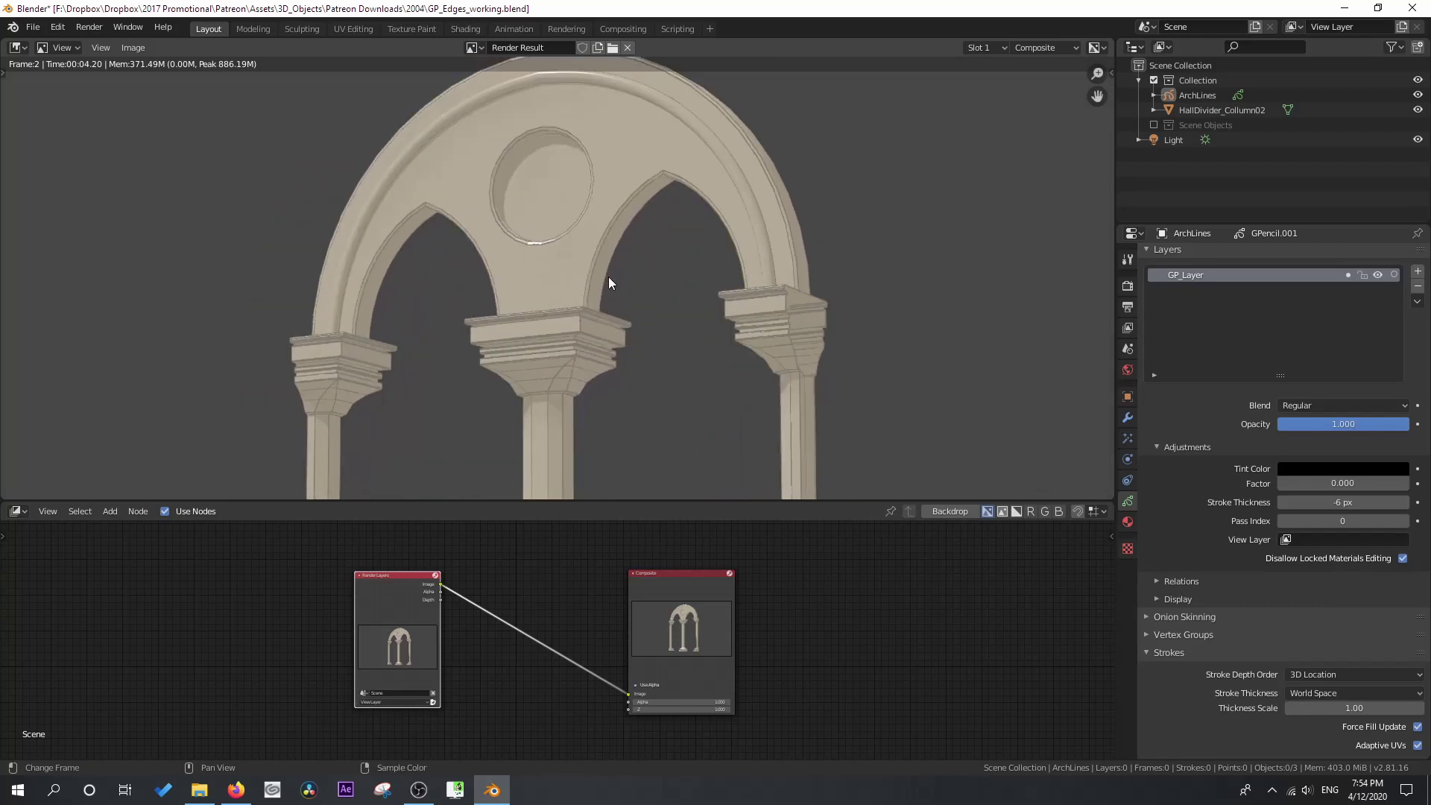
scroll(608, 365, down, 2)
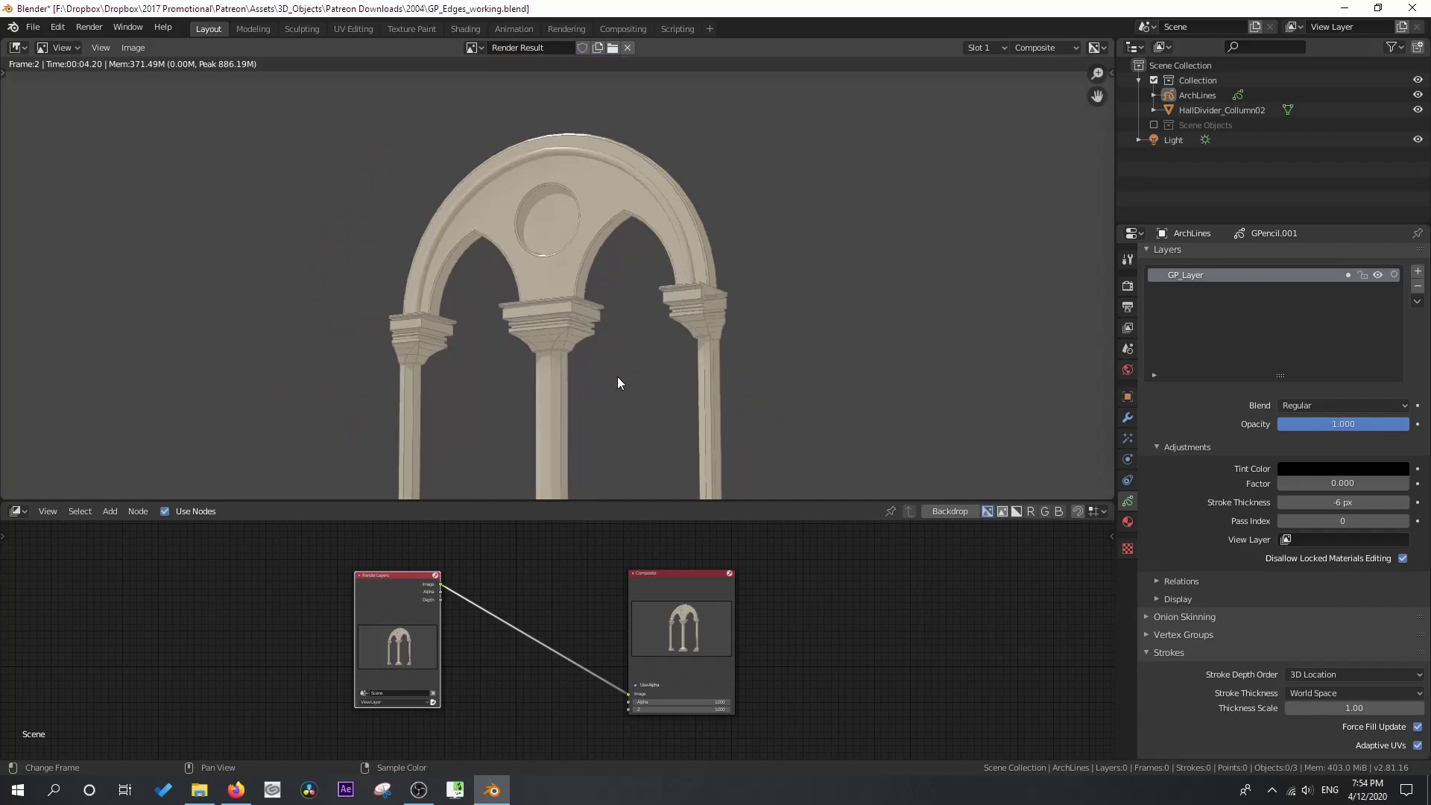
key(Escape)
click(1127, 286)
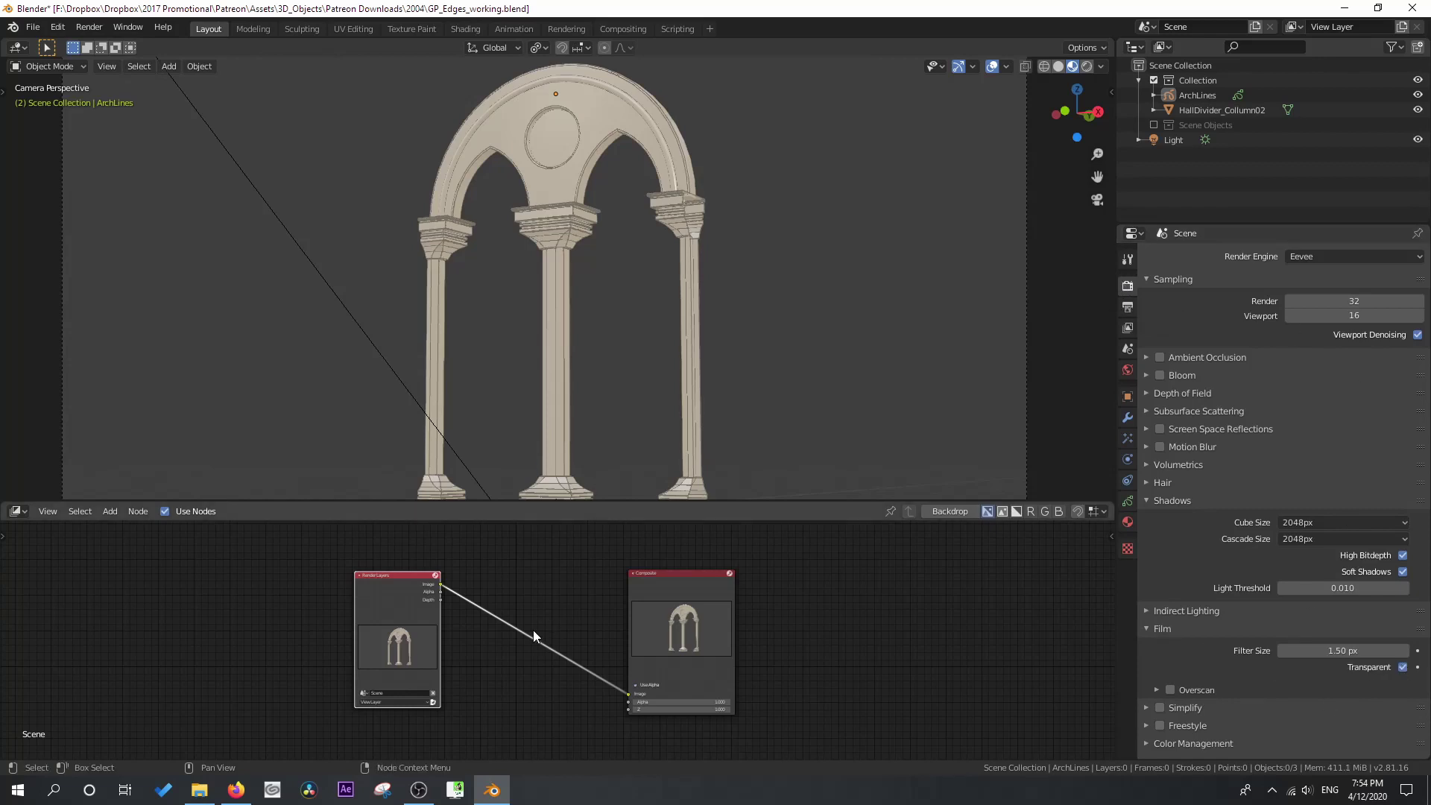
- Render the camera view and add Dilate/Erode, Set Alpha and Mix nodes to the compositor
click(432, 702)
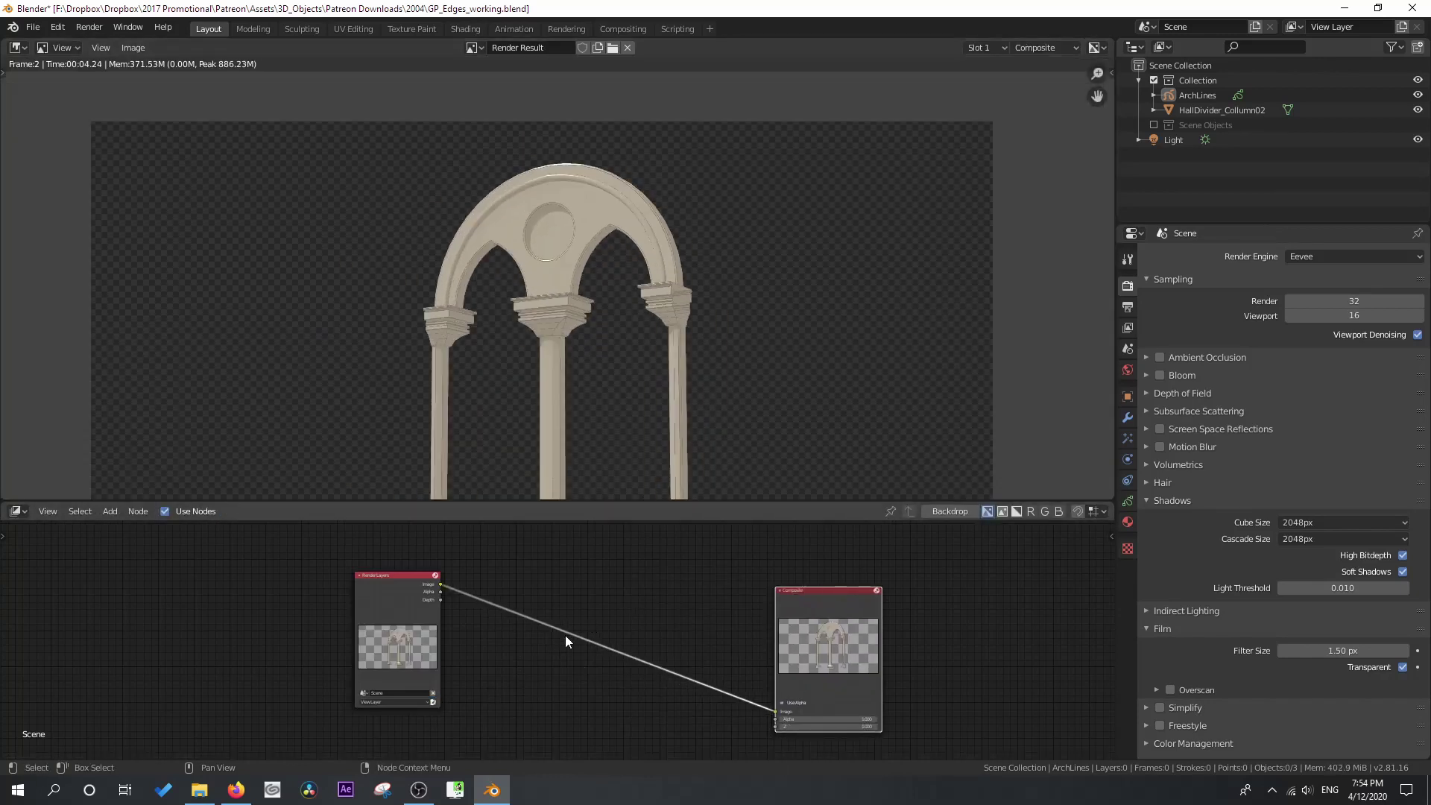
key(shift+a)
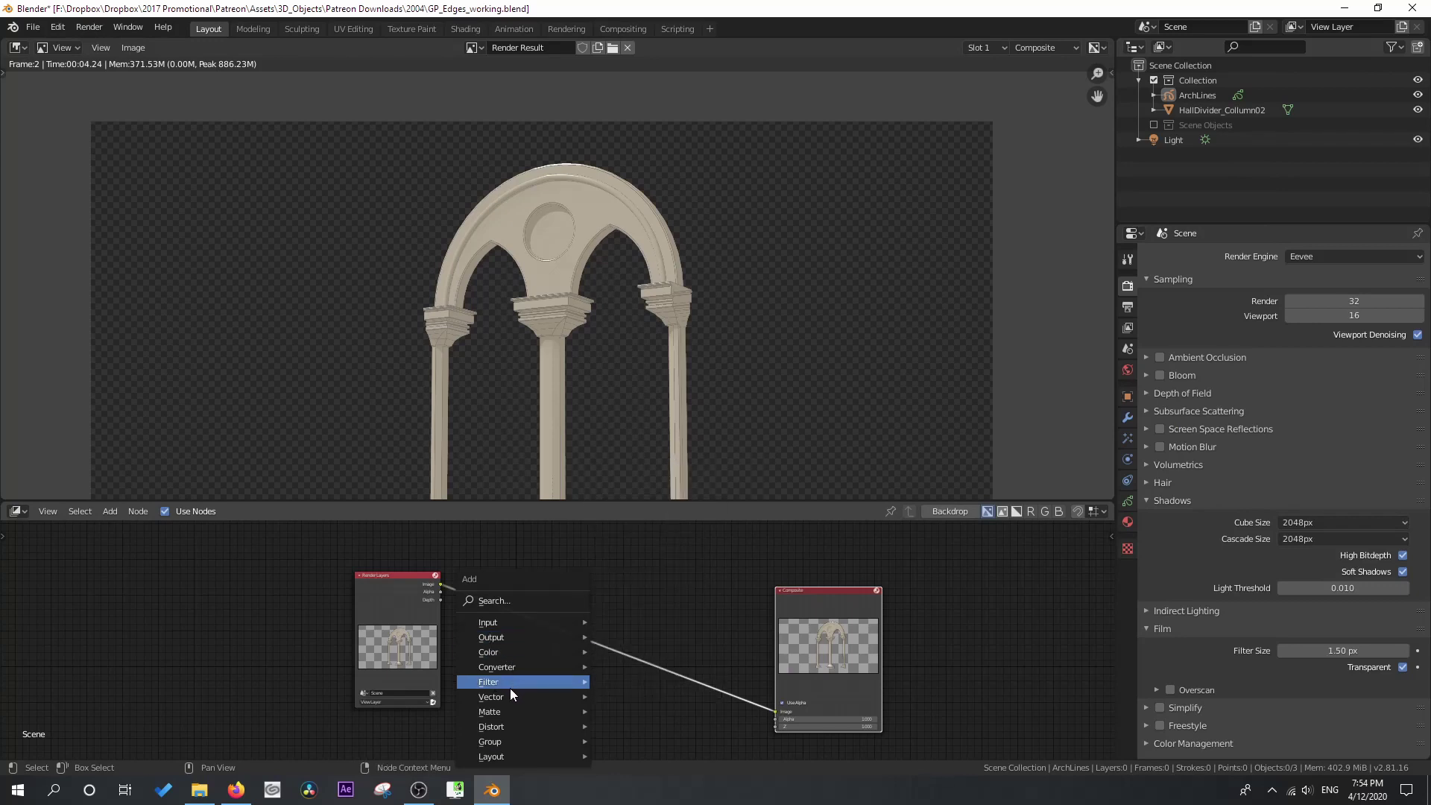
mouse_move(506, 684)
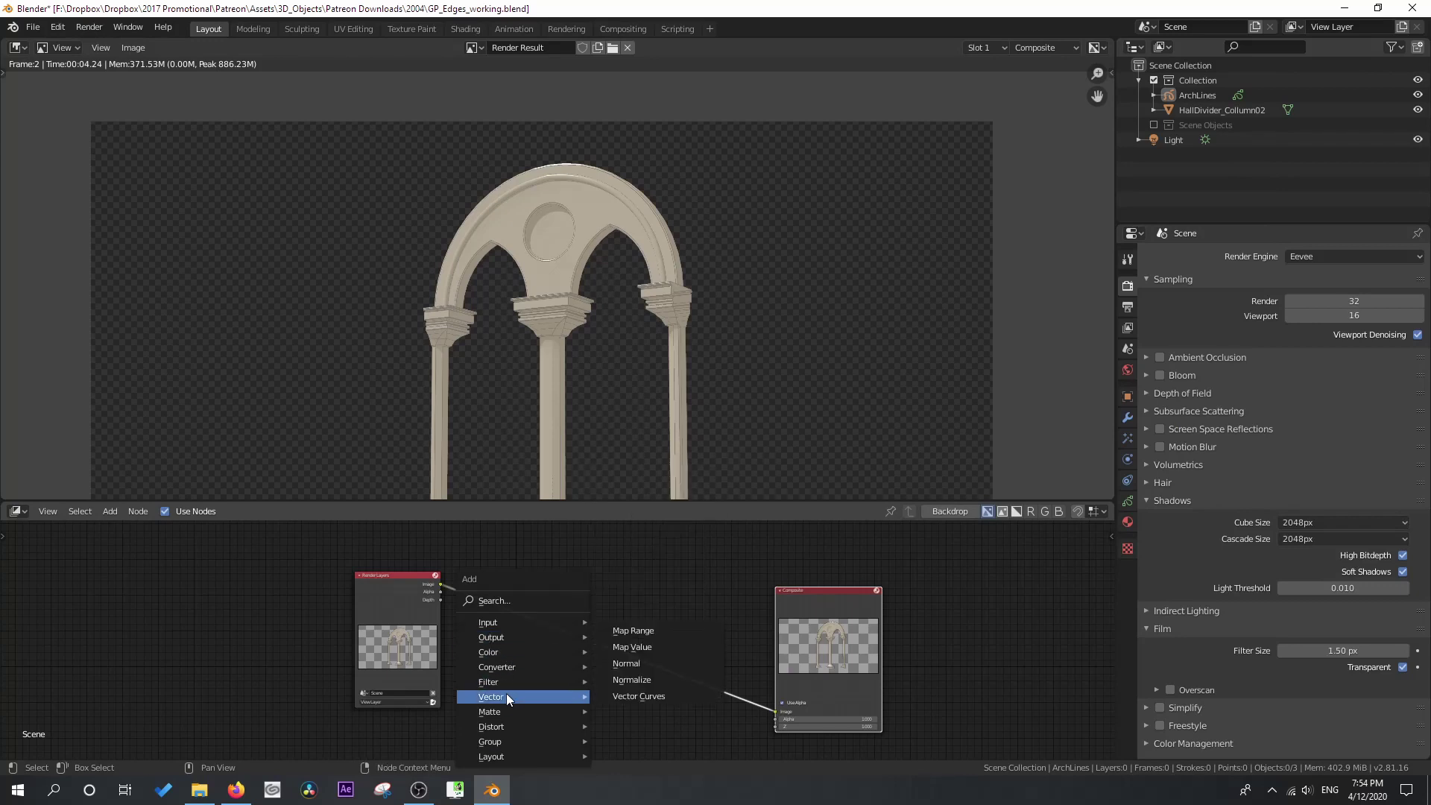
click(648, 567)
click(520, 571)
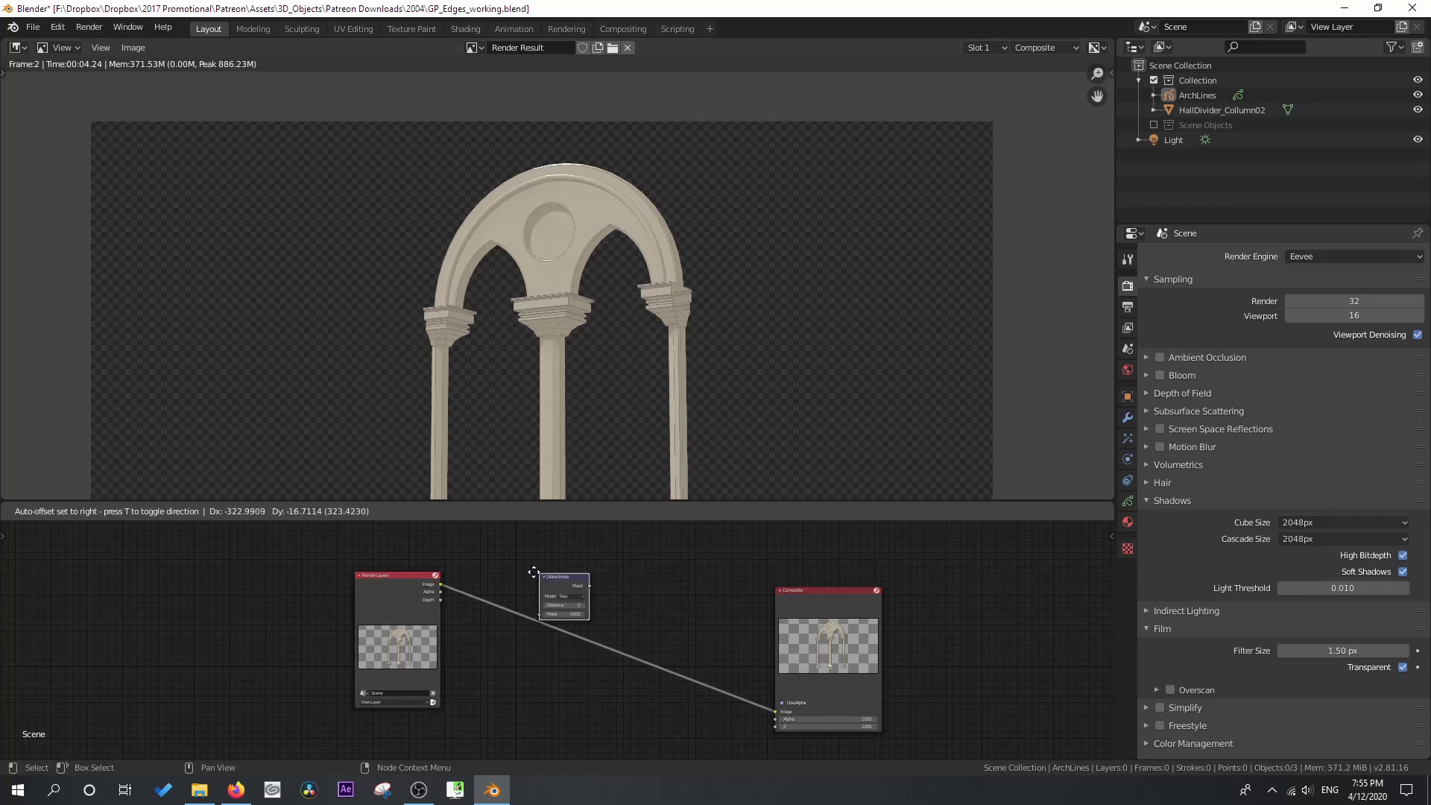
click(603, 568)
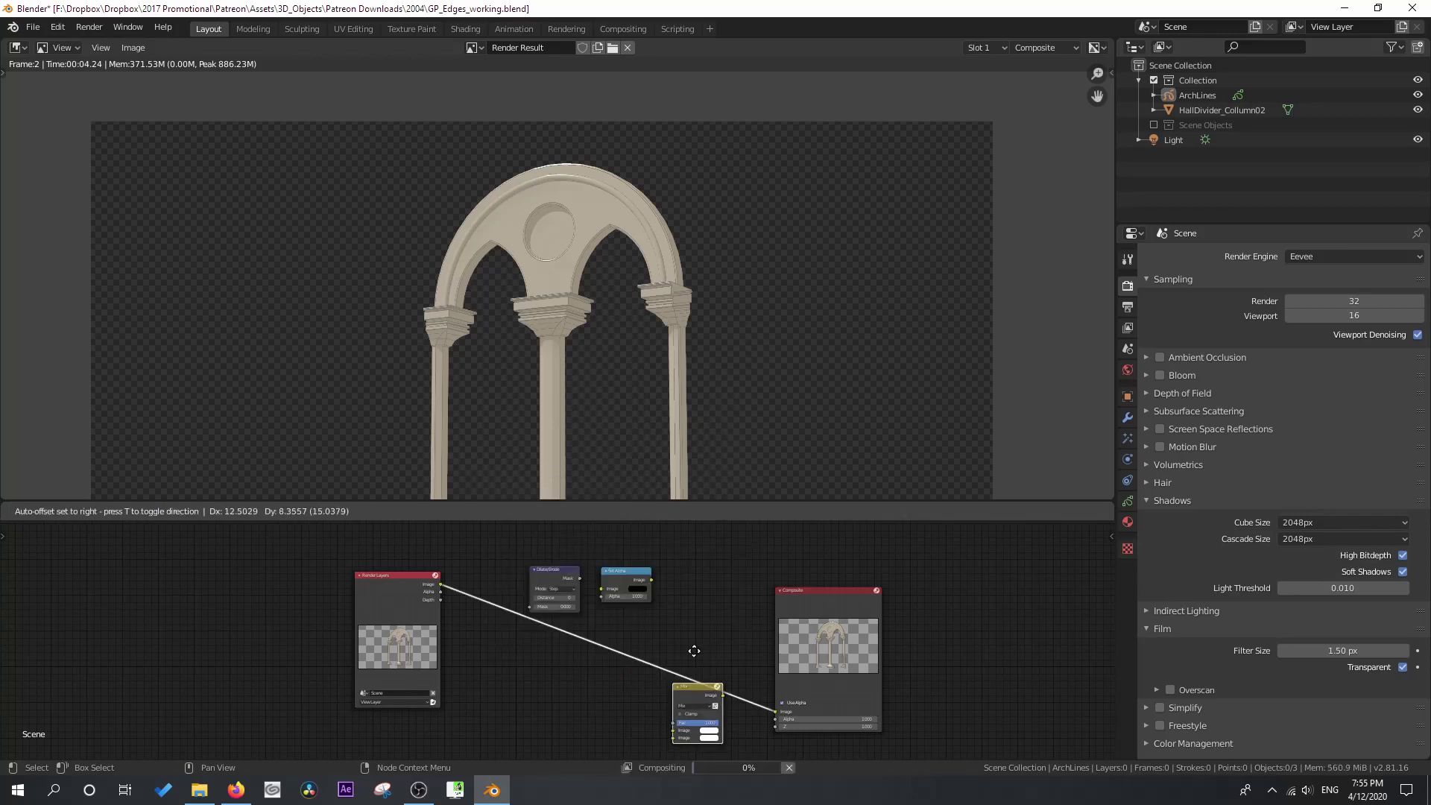
click(726, 601)
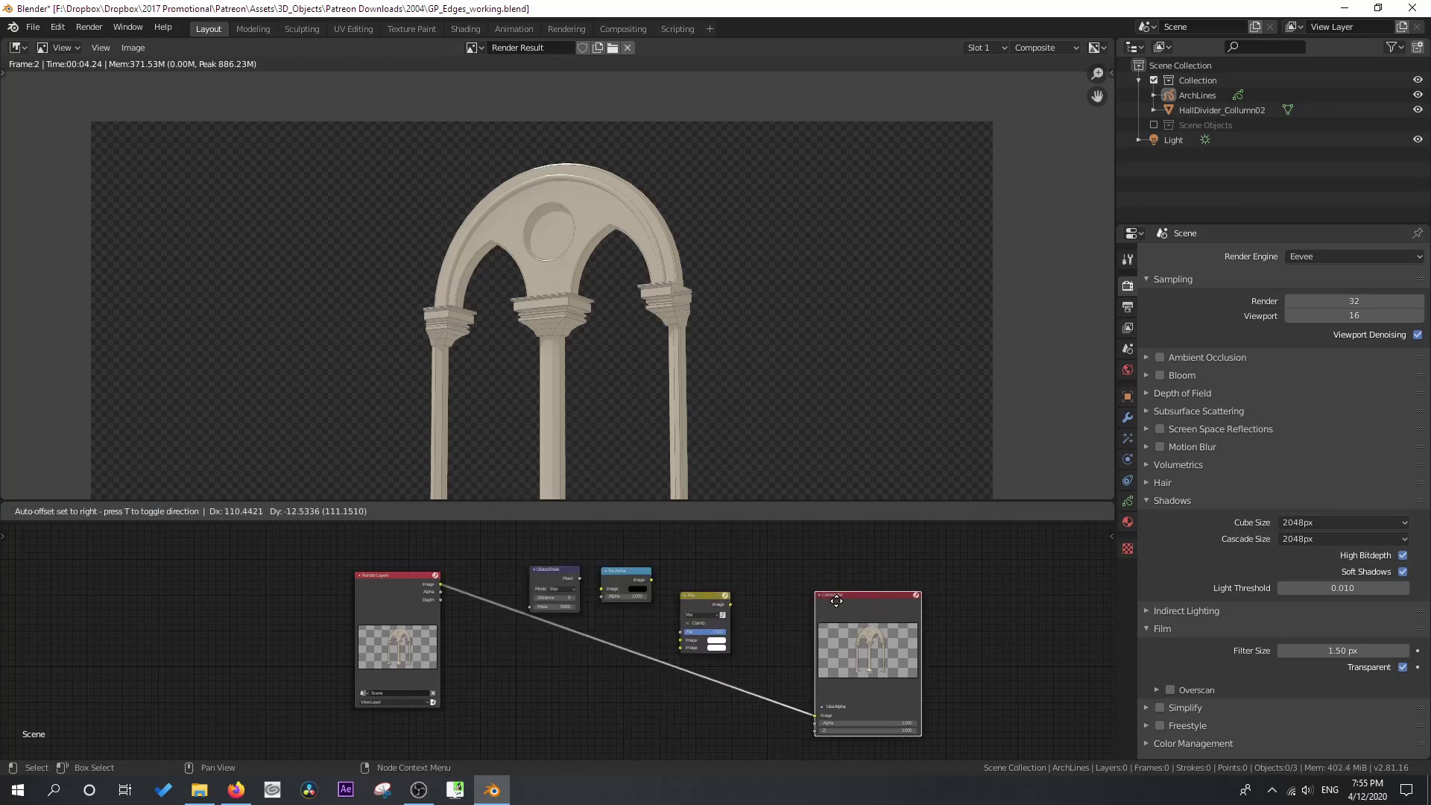
scroll(596, 592, up, 3)
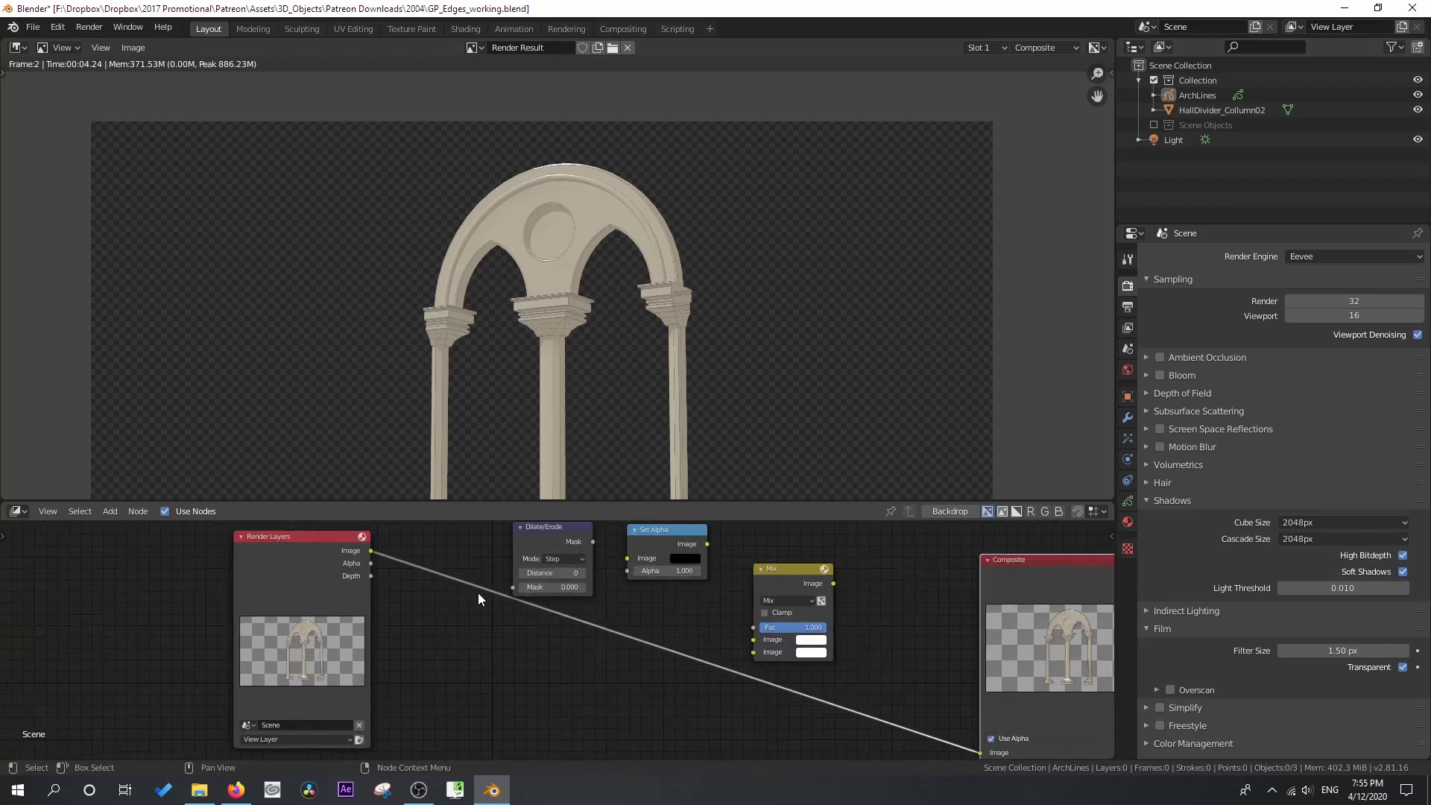
middle_drag(477, 592, 290, 618)
- Feed render Alpha into Dilate/Erode set to Distance 2, and link its Mask to Set Alpha
drag(358, 571, 338, 575)
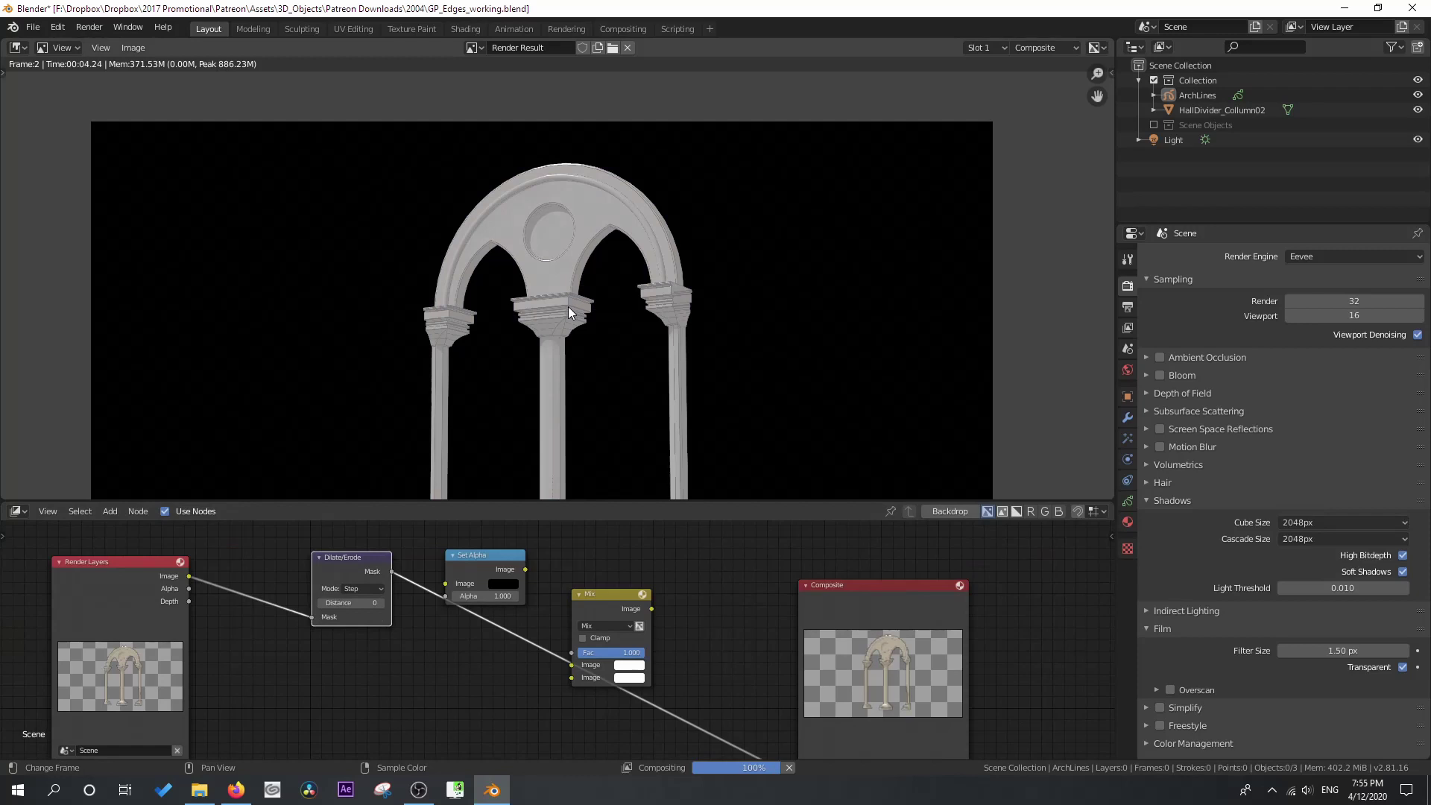
scroll(568, 307, up, 1)
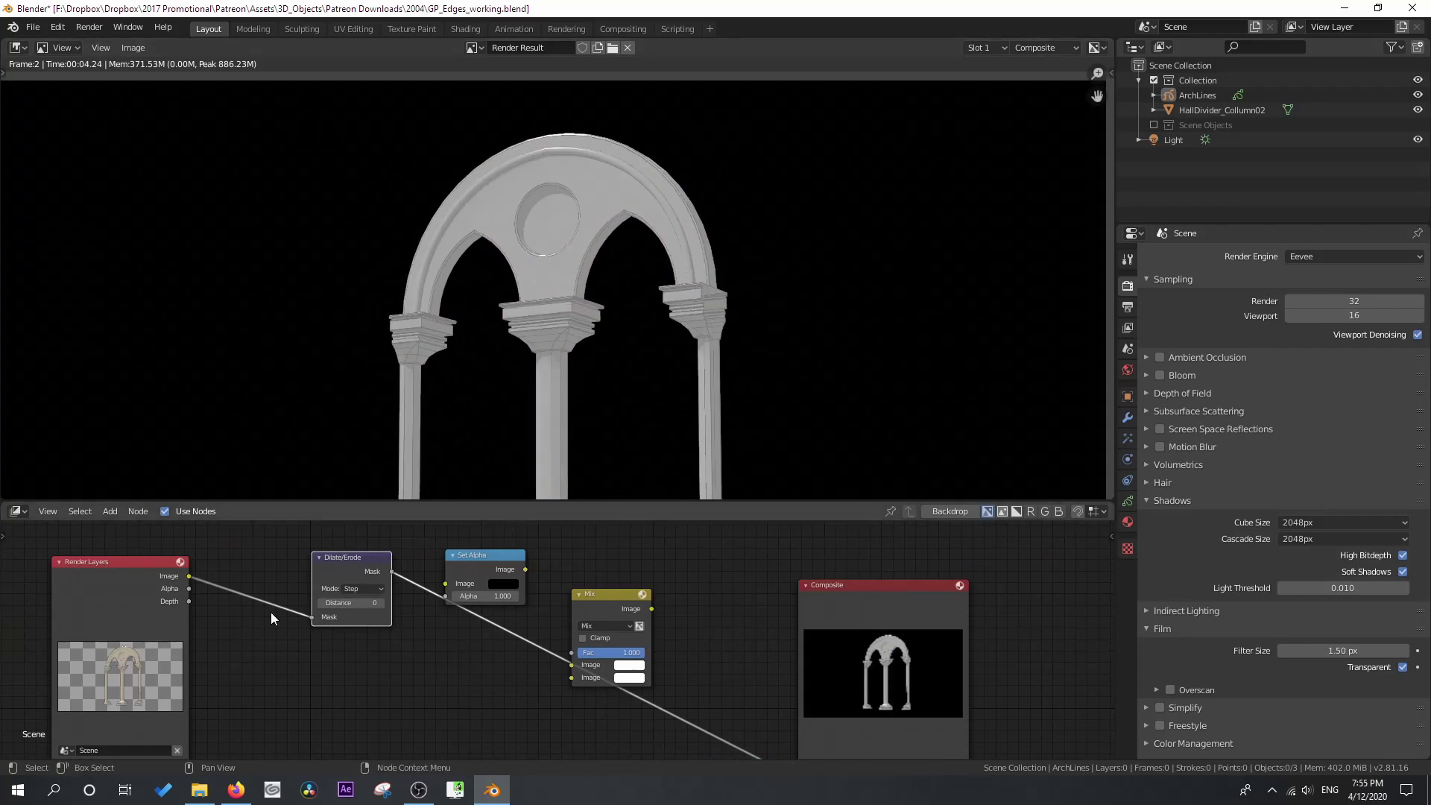
drag(191, 589, 315, 615)
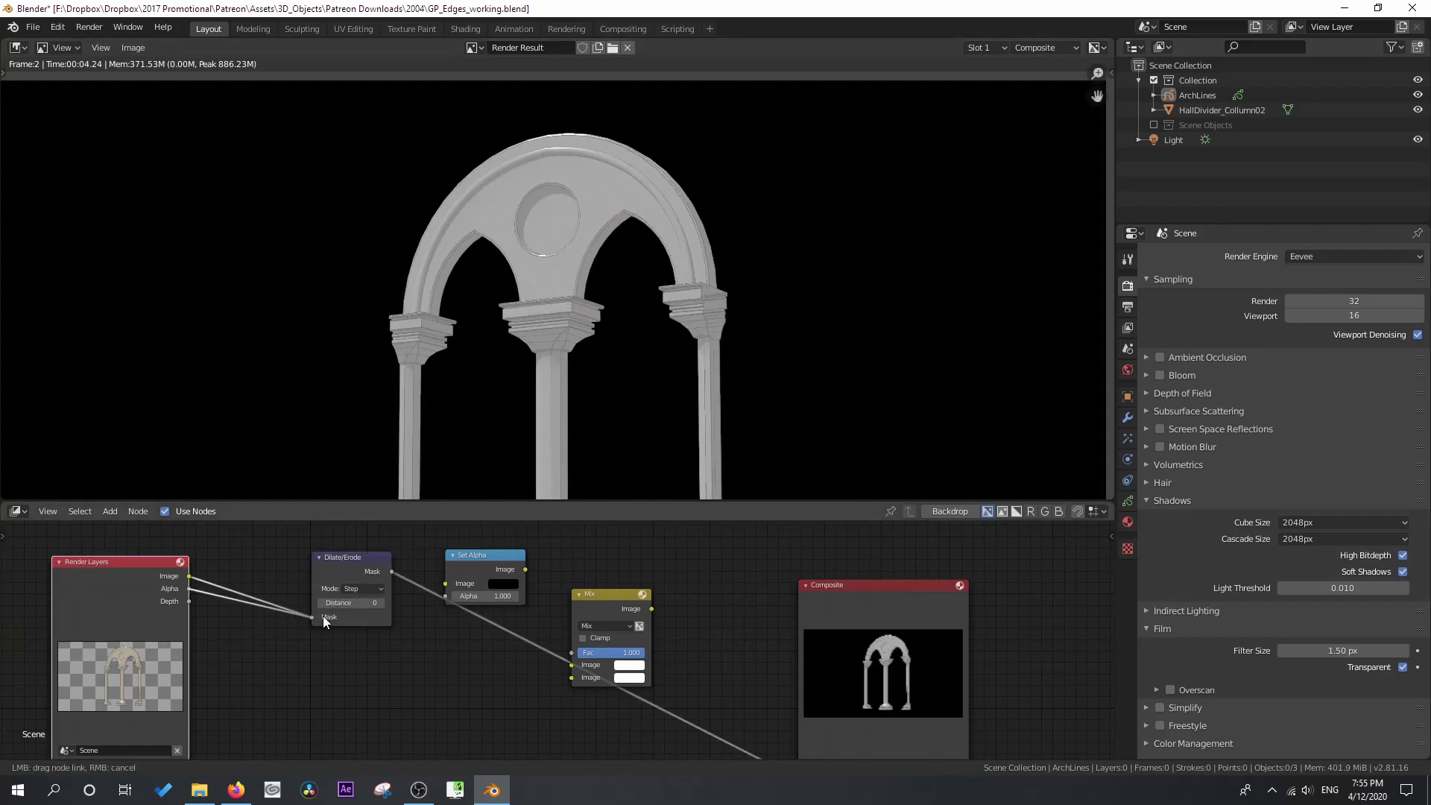
click(372, 589)
click(367, 627)
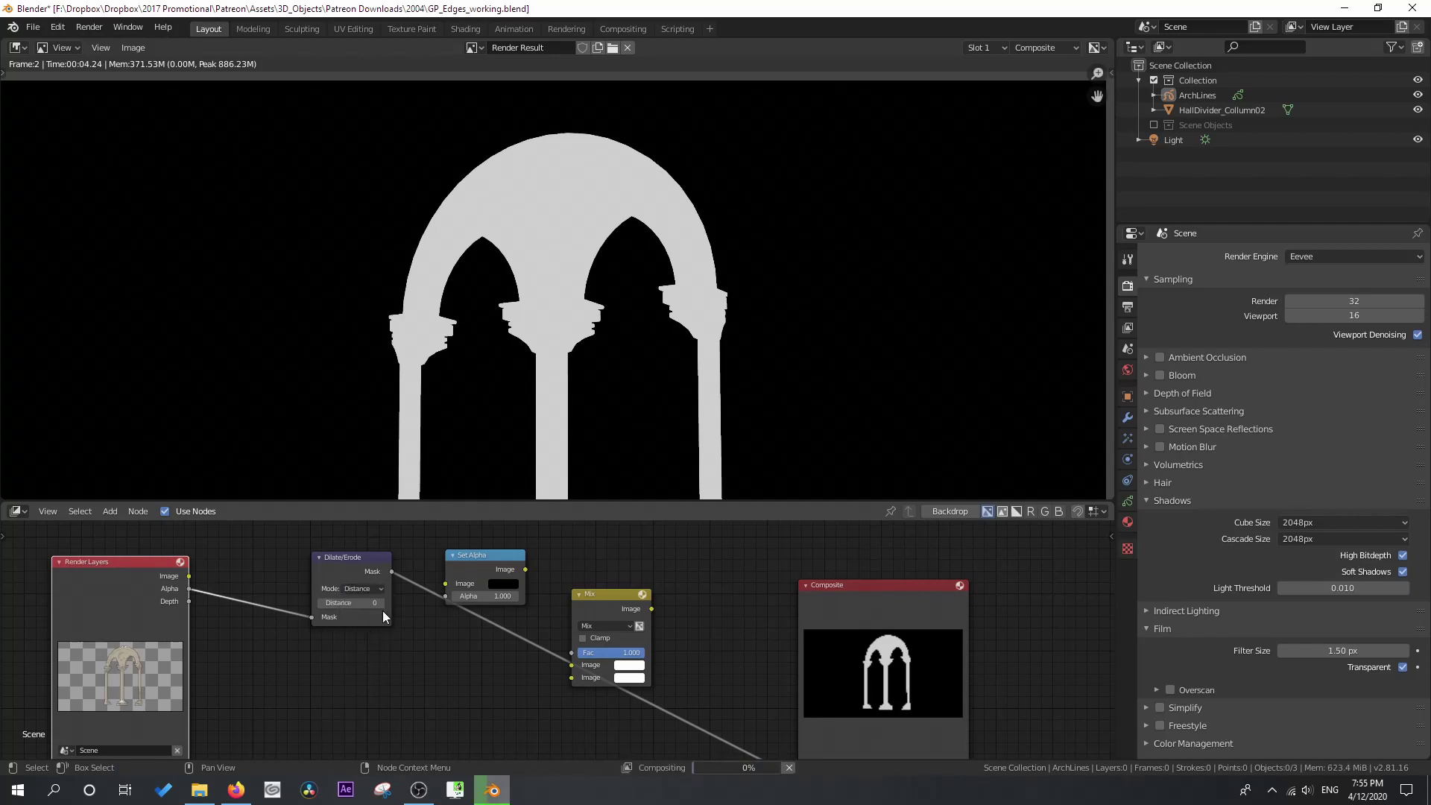
click(382, 603)
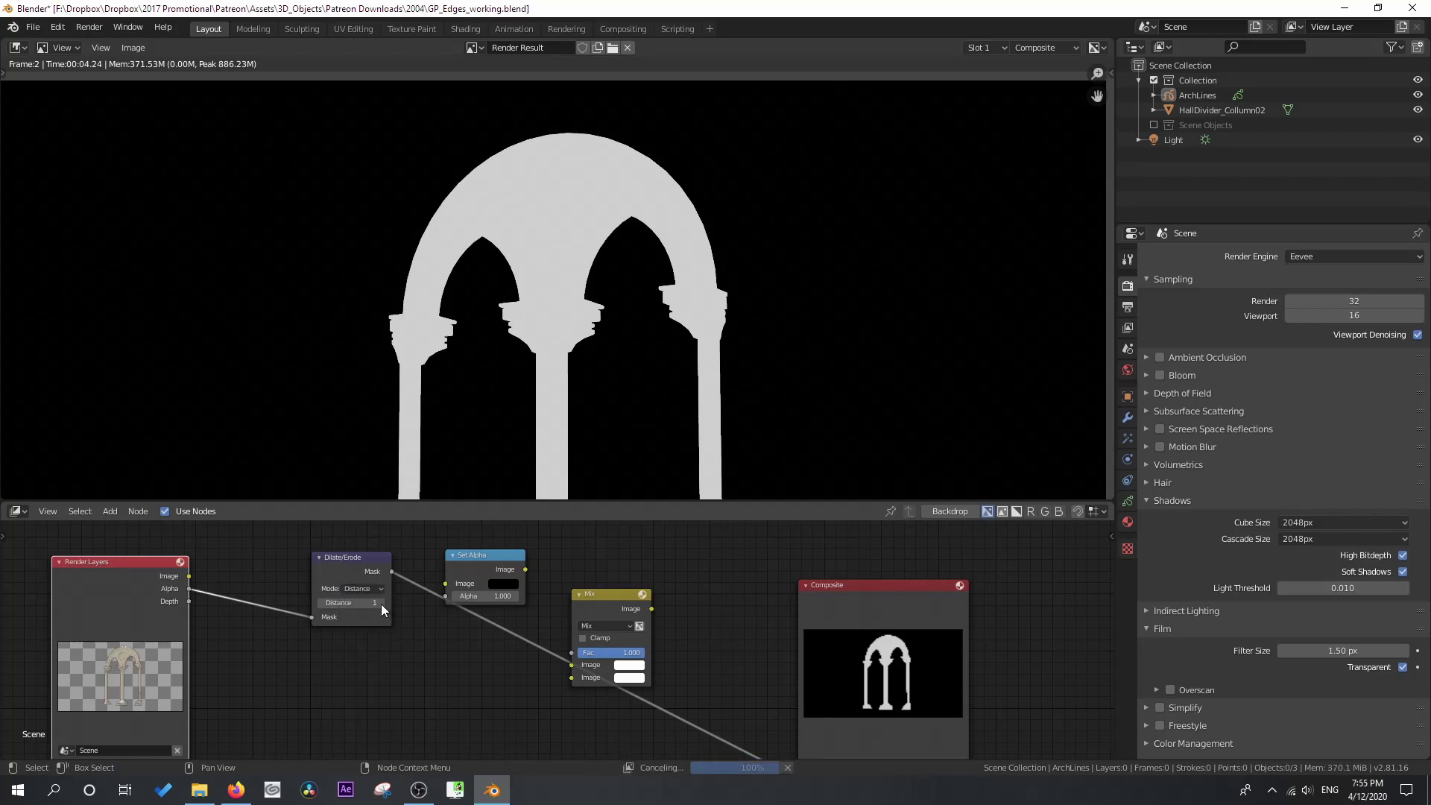
click(382, 604)
drag(391, 572, 571, 665)
- Link the render image into Mix's second input, reposition Composite, and duplicate the Mix node
drag(189, 577, 572, 677)
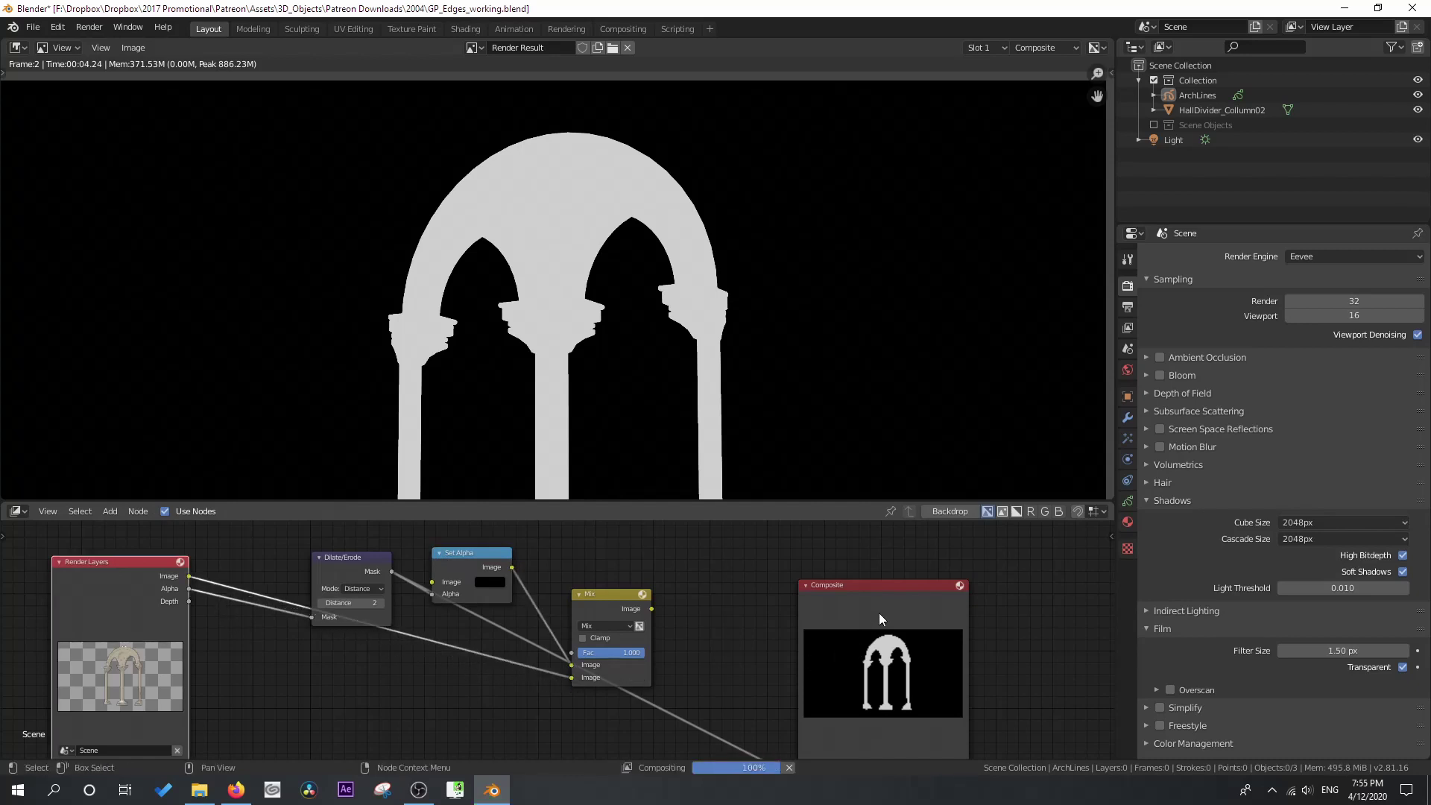
drag(846, 615, 917, 565)
click(598, 603)
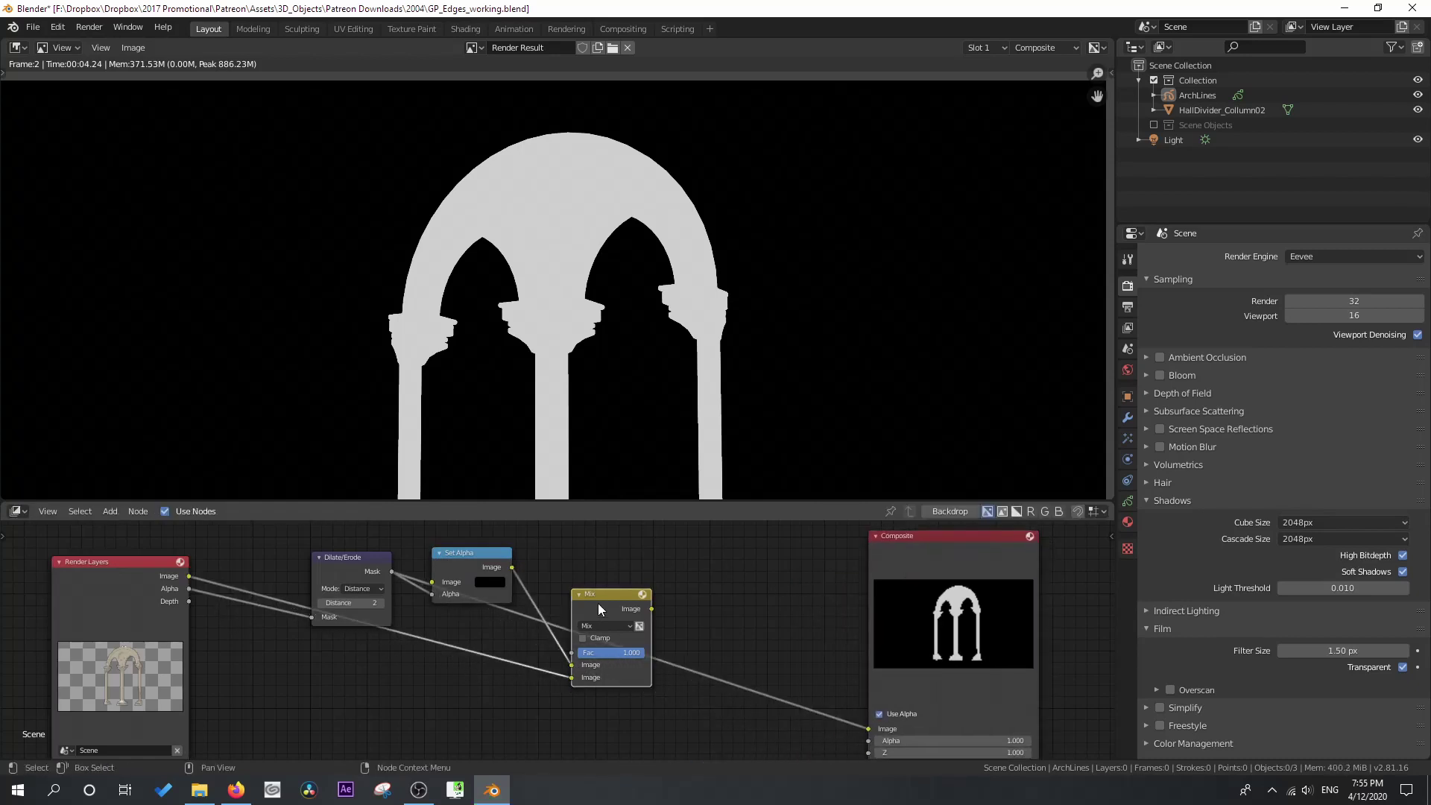
key(shift+d)
click(674, 594)
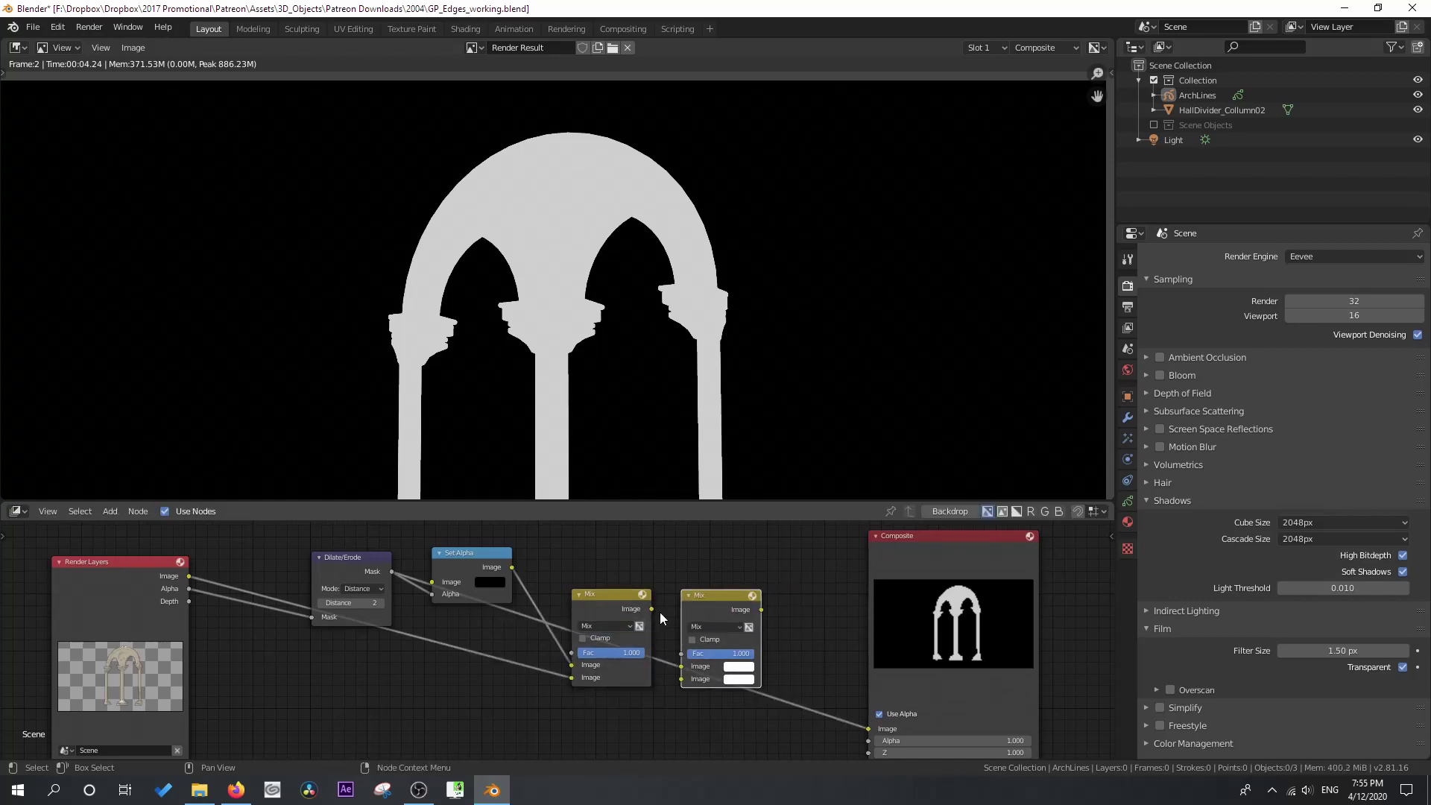
- Chain the second Mix into Composite and enable Use Alpha for a light grey background
drag(652, 609, 682, 679)
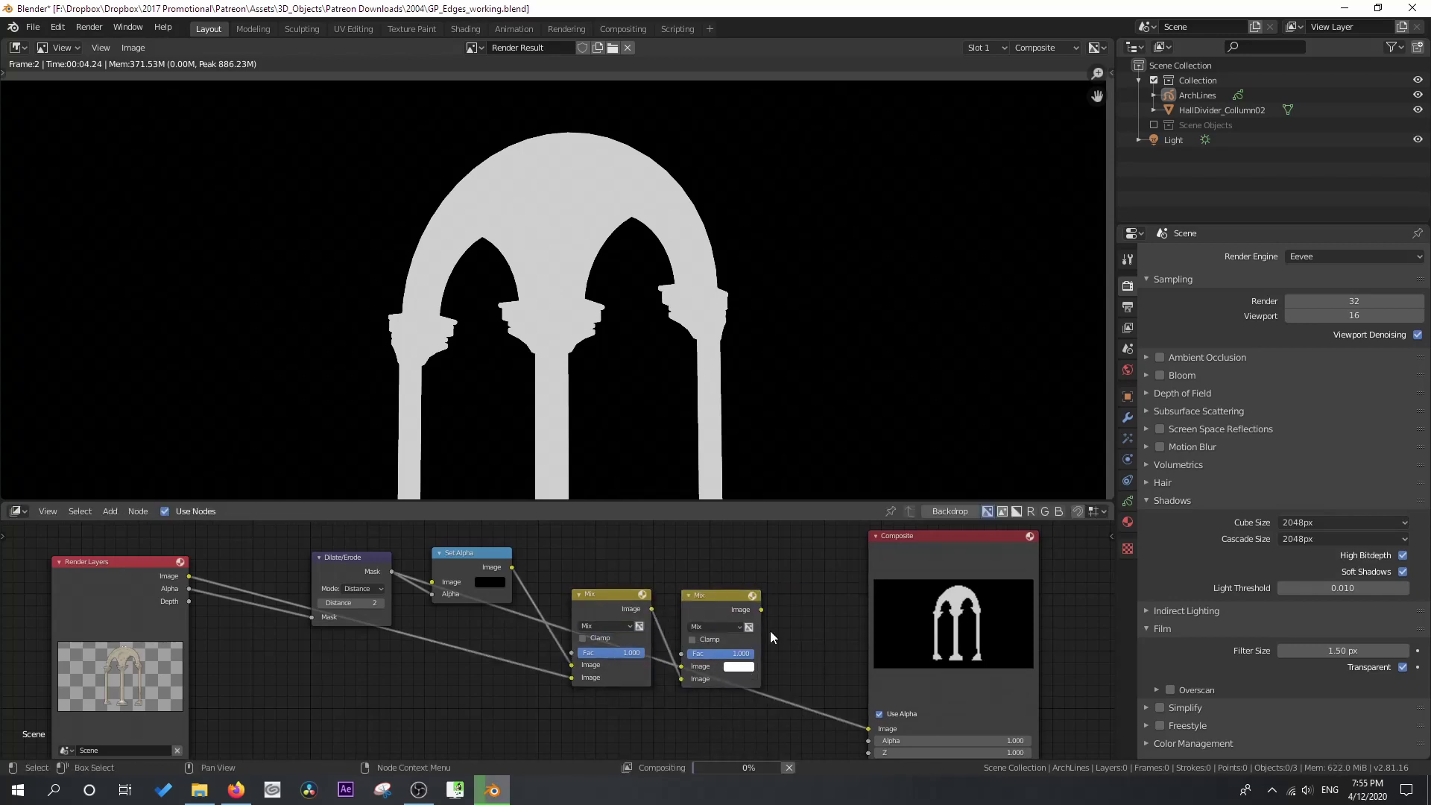
drag(761, 609, 868, 728)
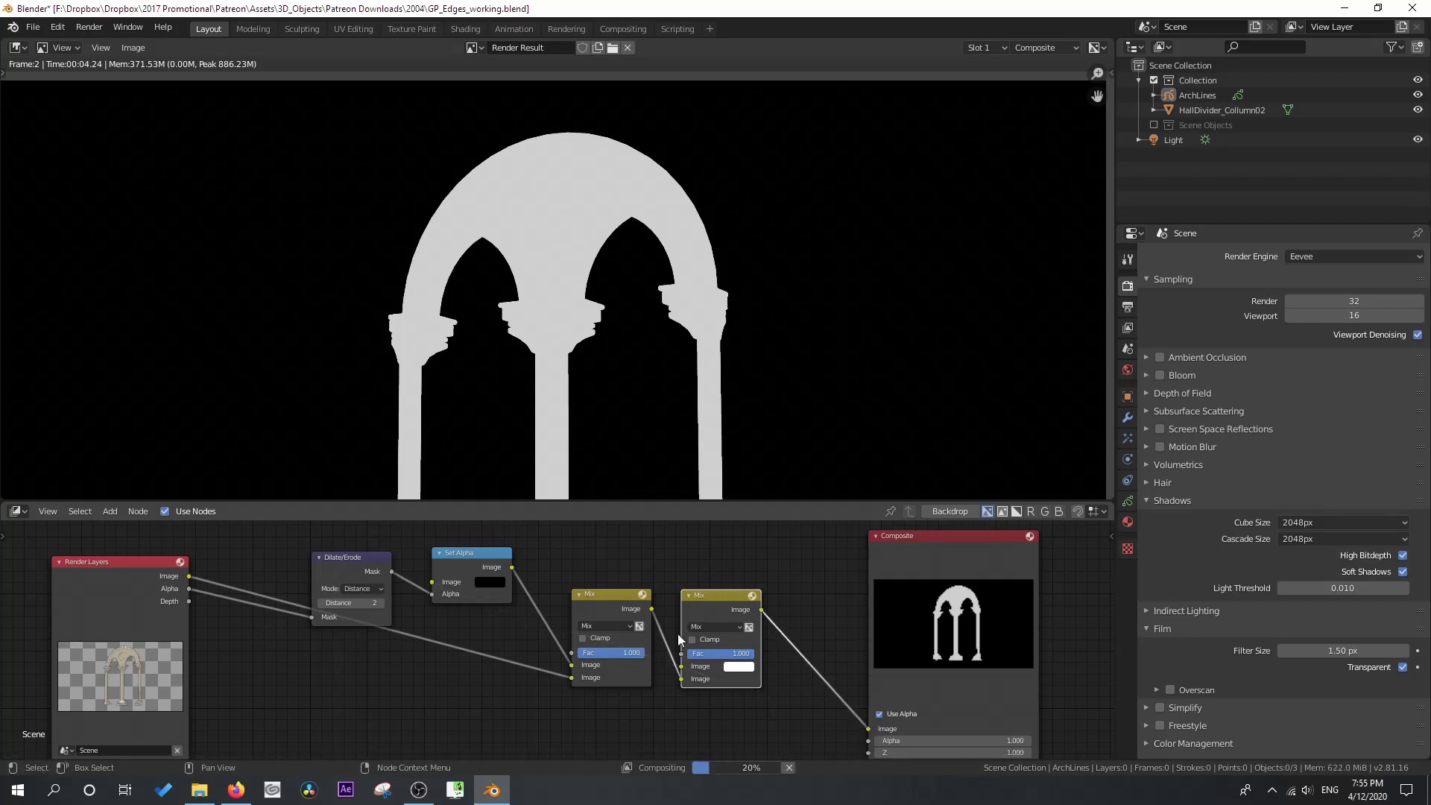
click(639, 626)
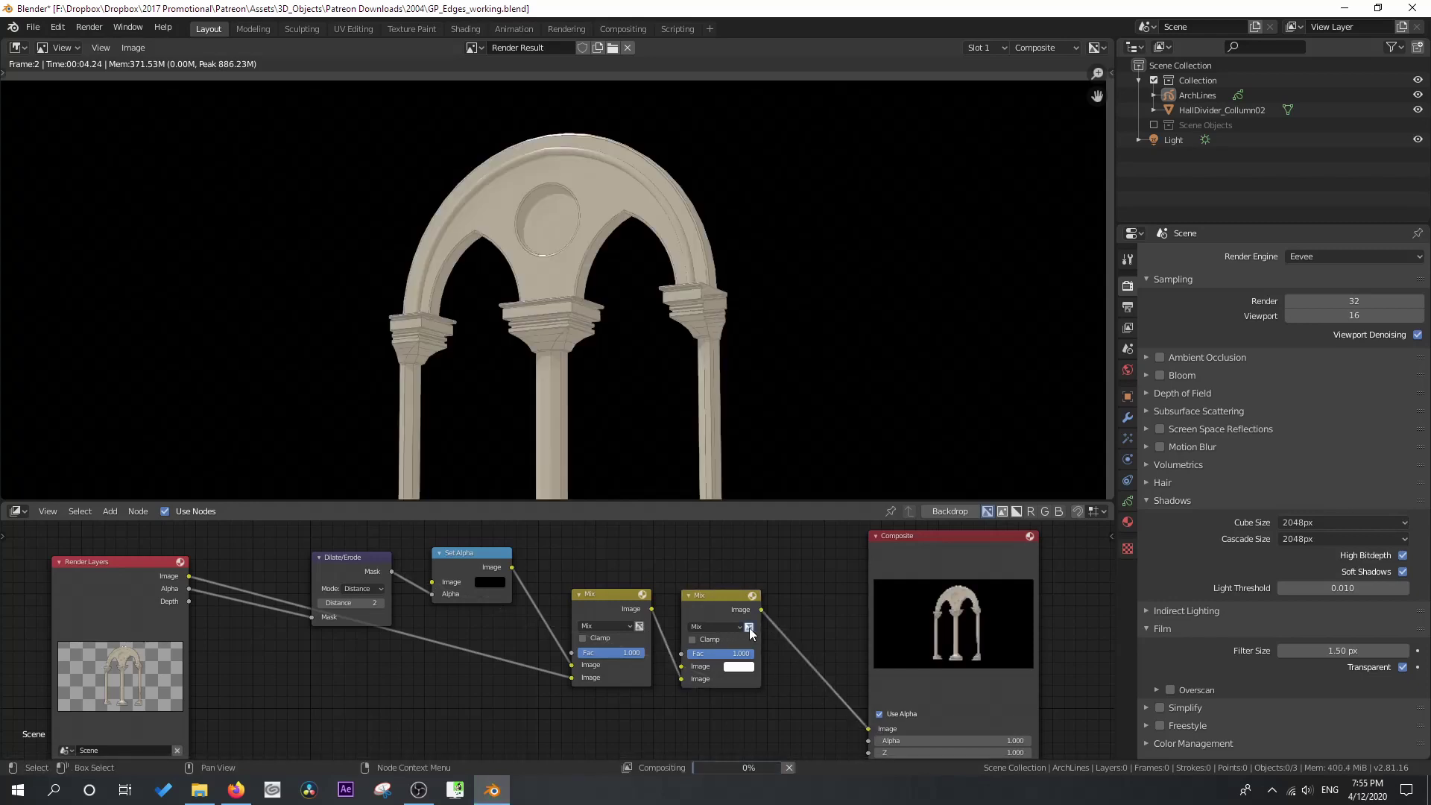
click(638, 626)
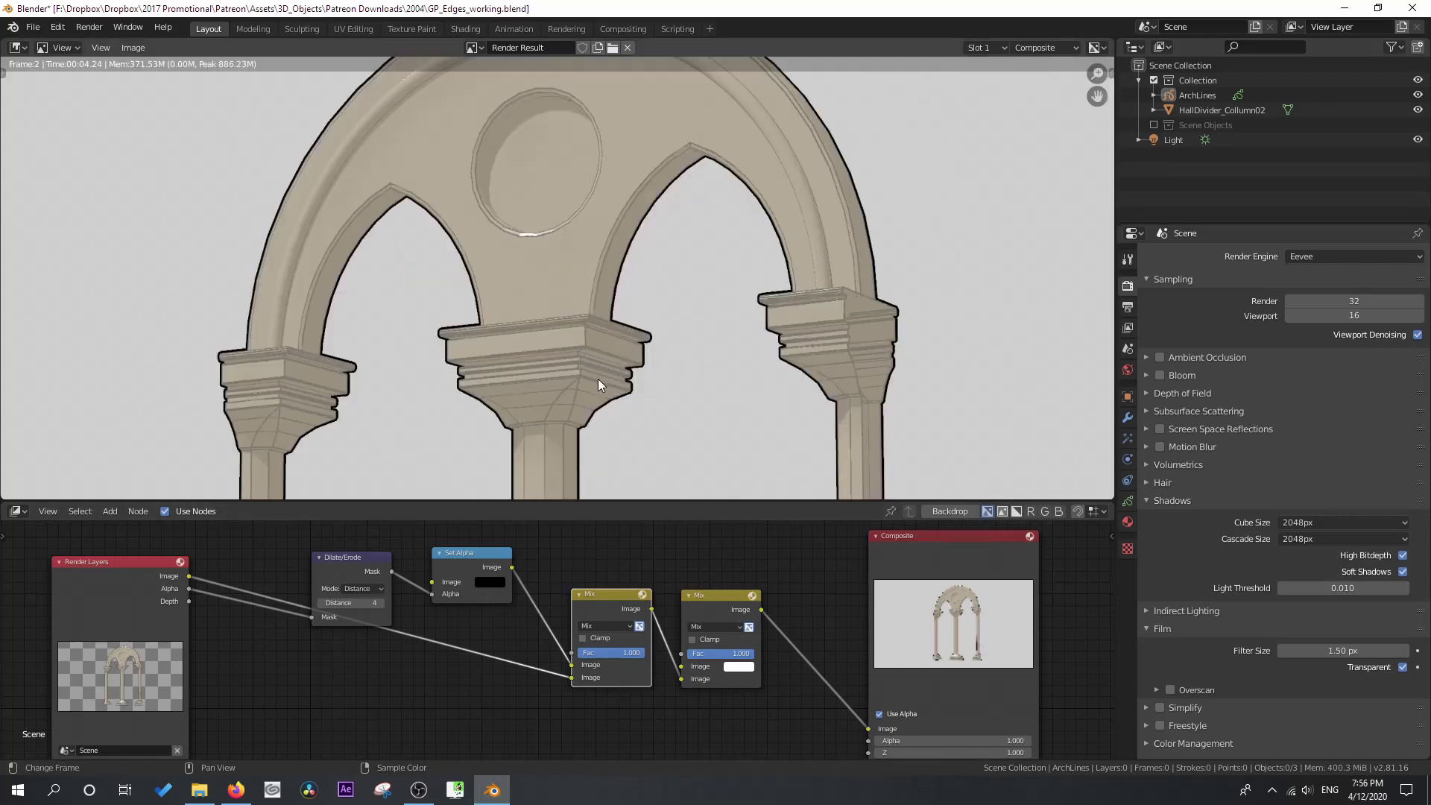
- Select the ArchLines grease pencil object and shrink all its ink strokes with Alt+S in Edit Mode
key(Escape)
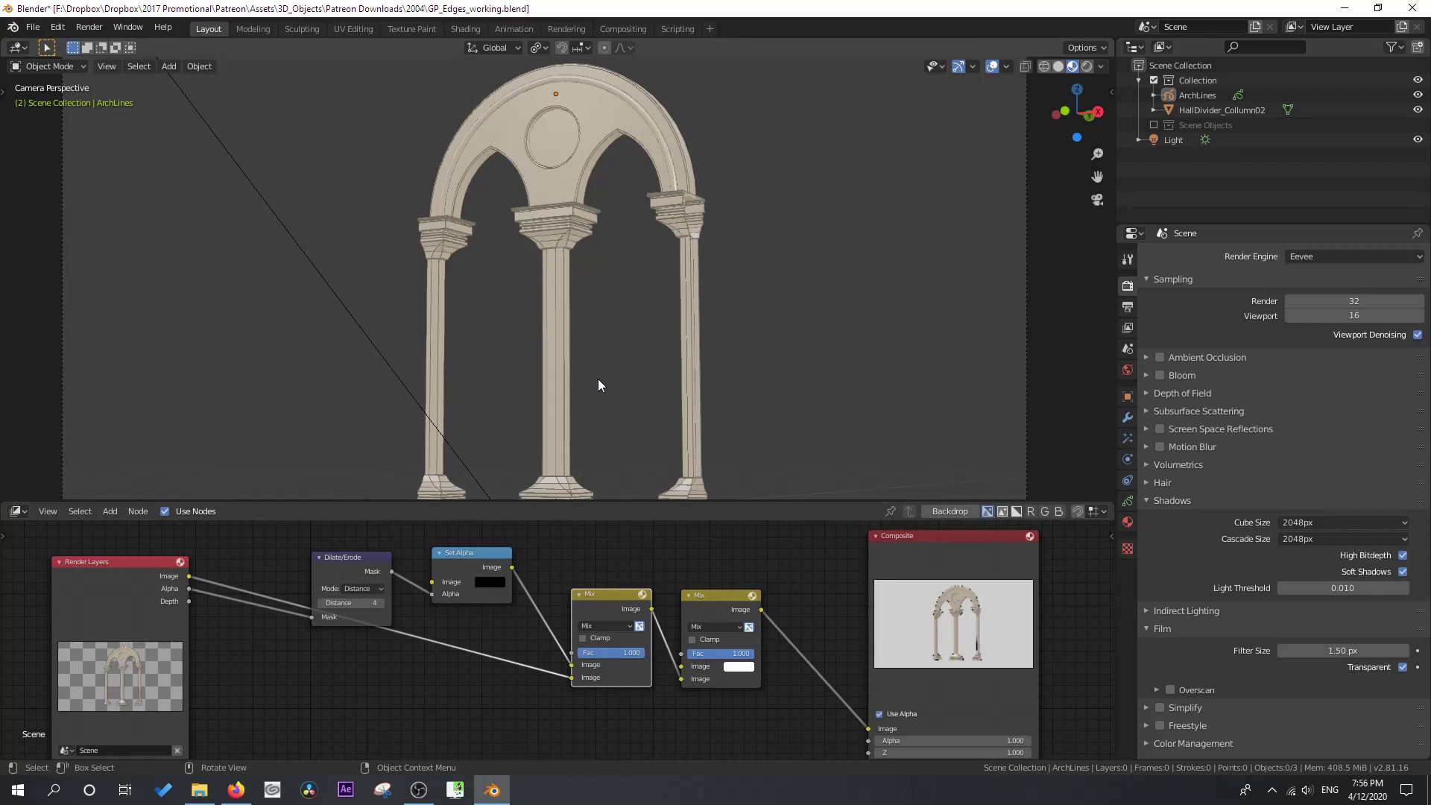
click(564, 266)
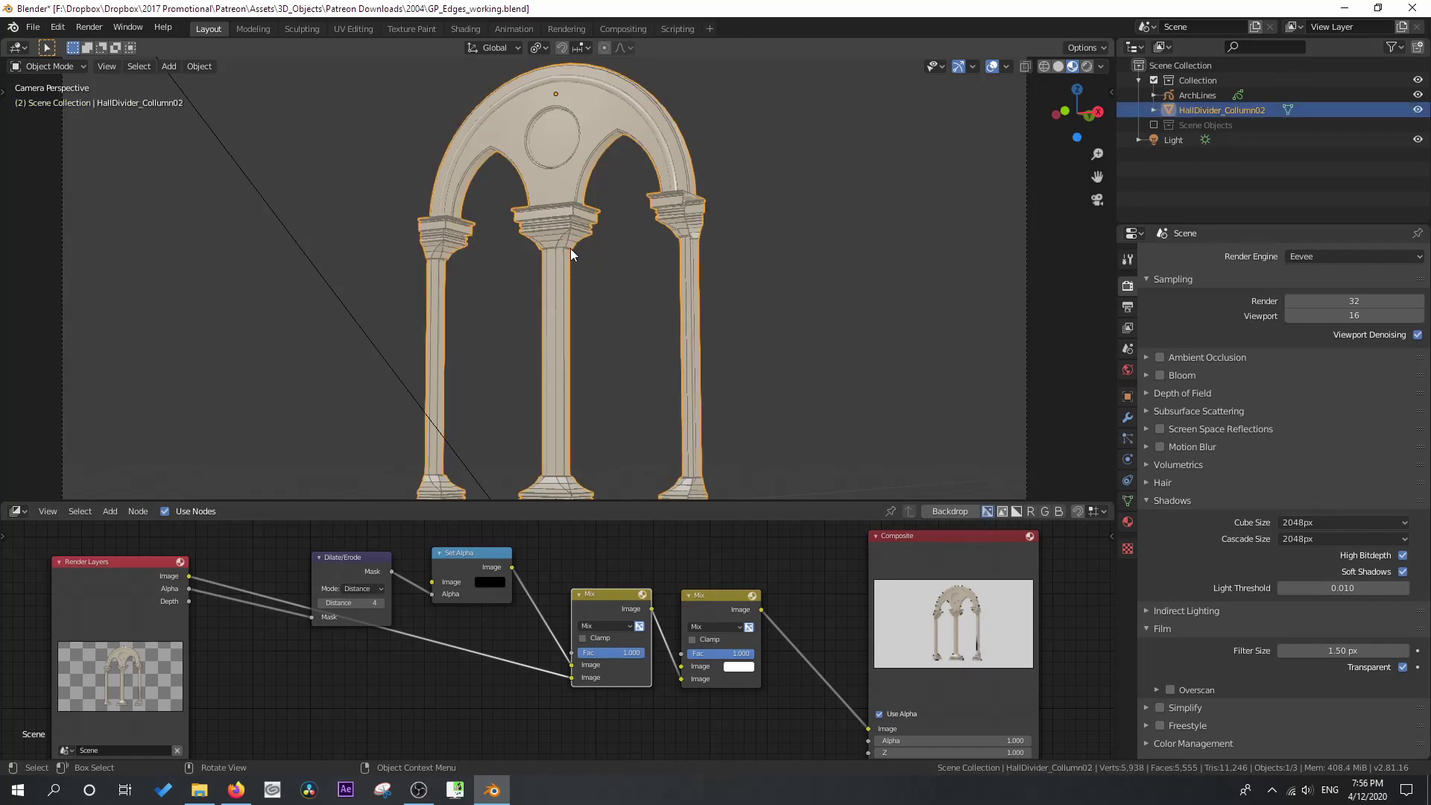
click(570, 253)
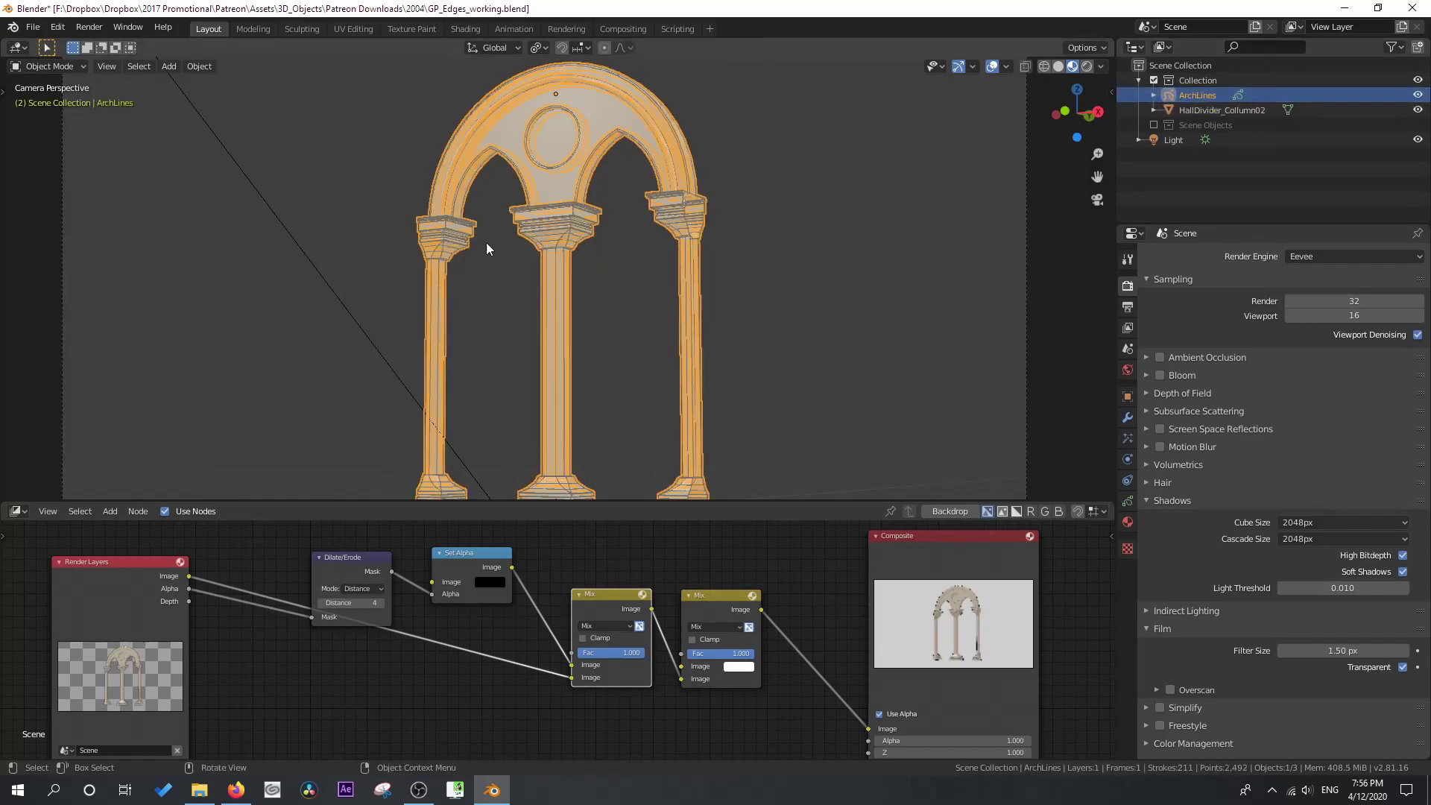
key(Tab)
key(a)
middle_drag(567, 234, 562, 288)
scroll(562, 287, up, 10)
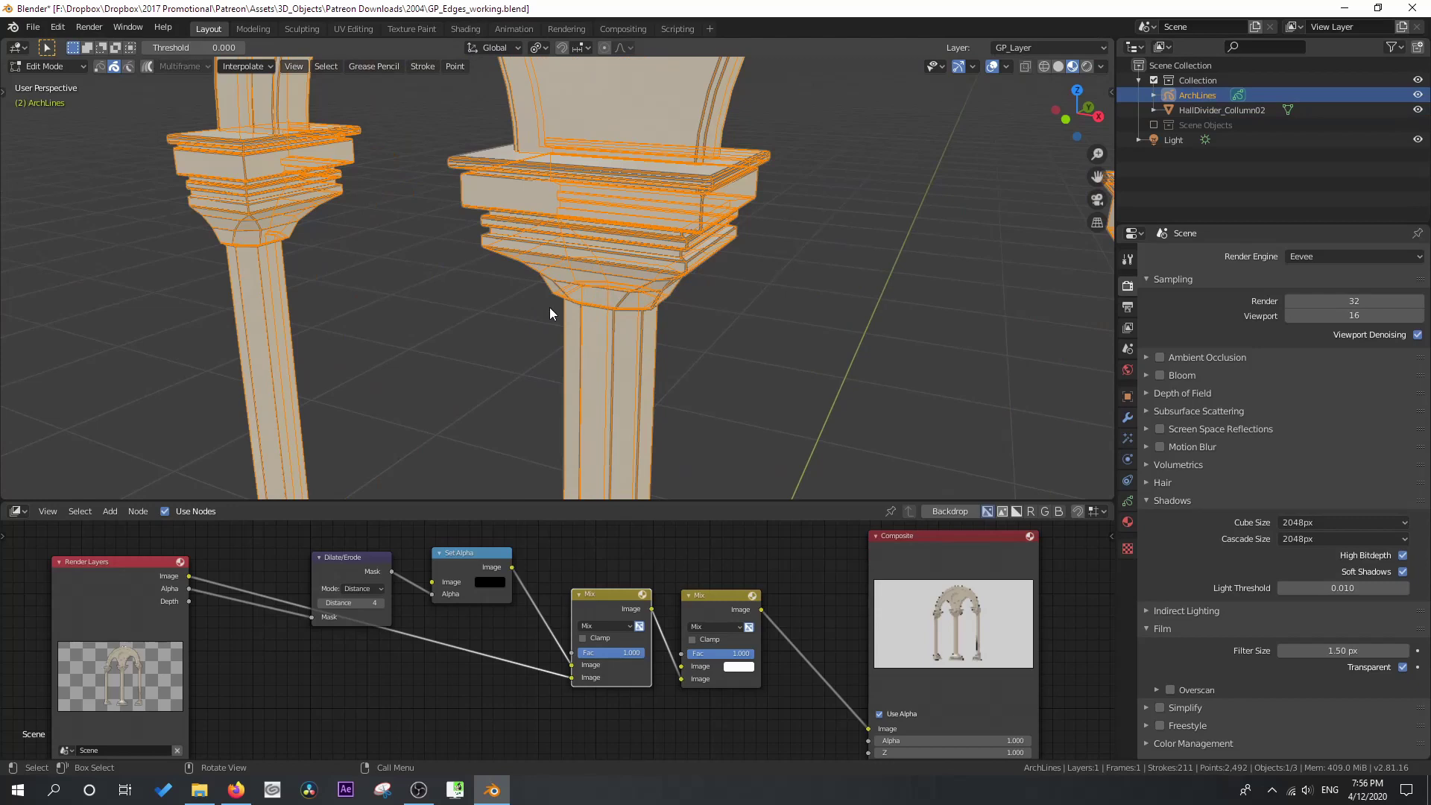
key(alt+s)
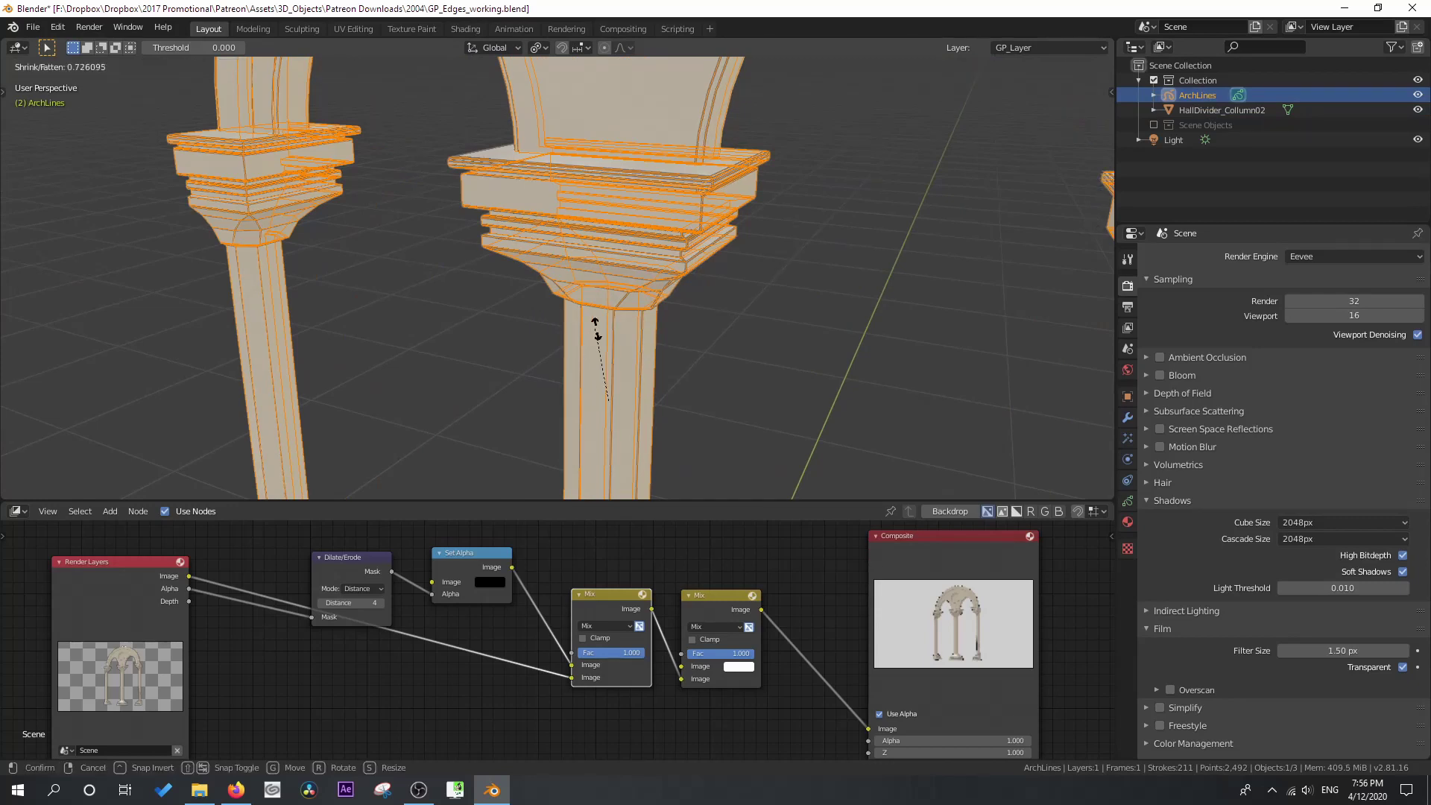
click(753, 343)
key(Tab)
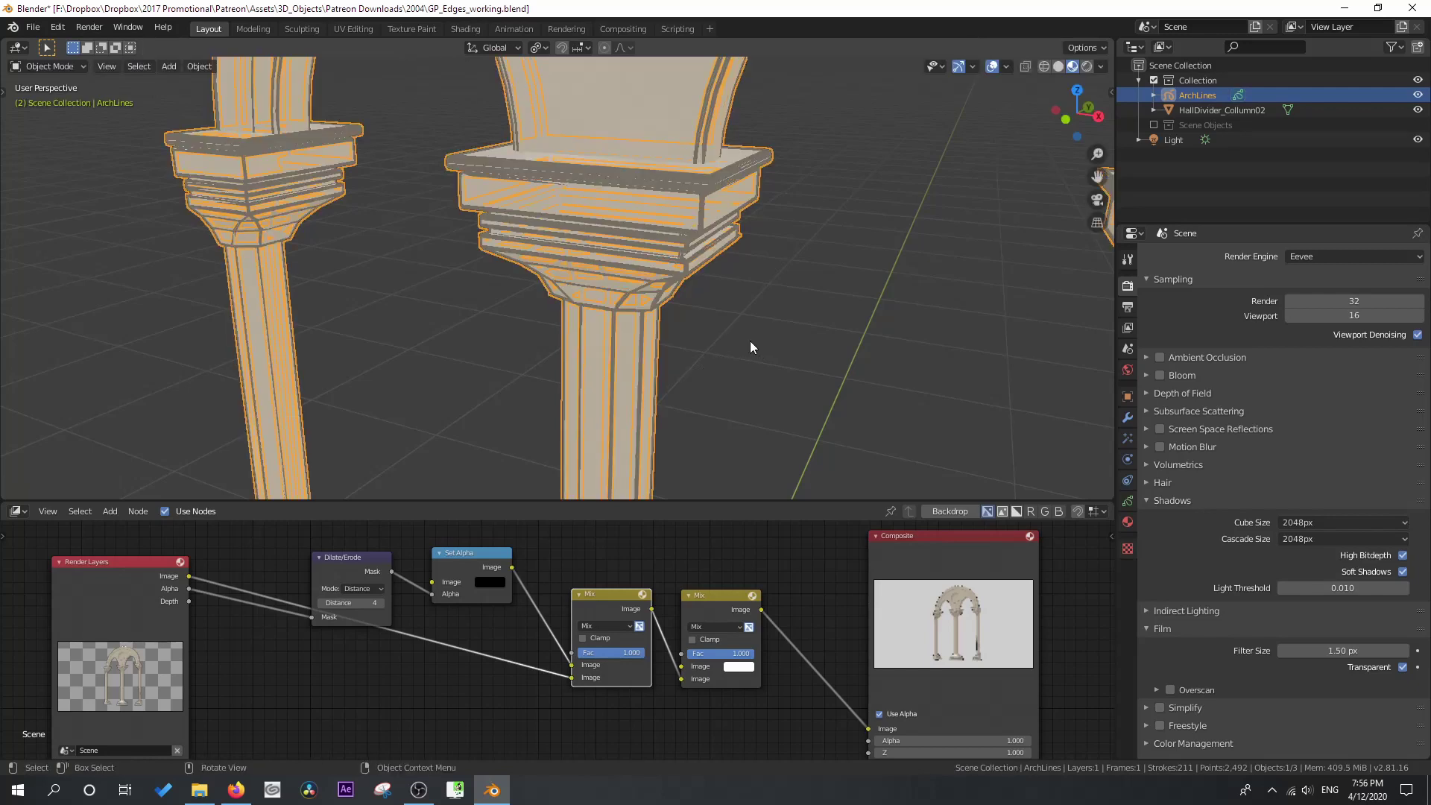
- Lower the ArchLines layer stroke thickness to -8 px, then deselect it in camera view
click(1127, 503)
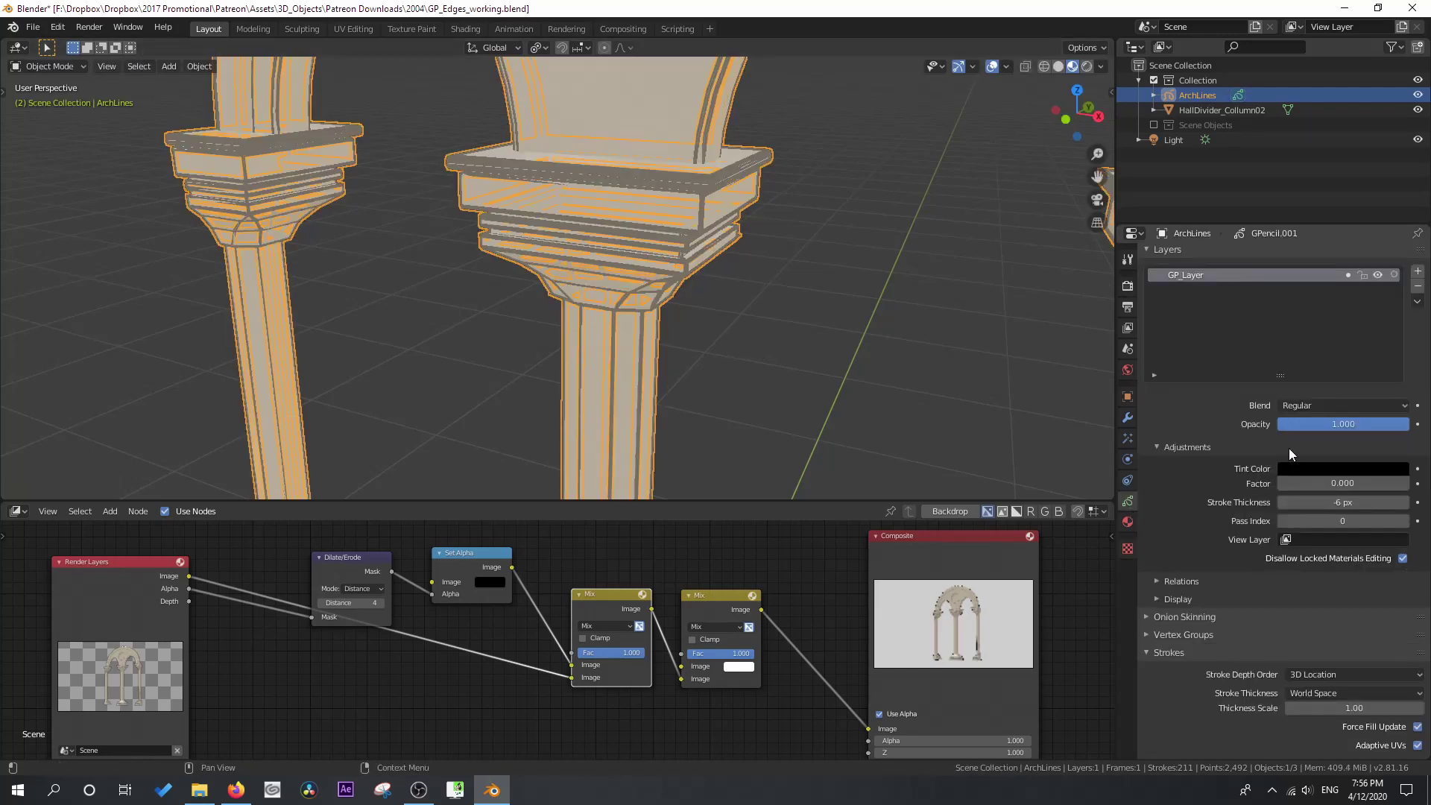
drag(1282, 503, 1260, 503)
click(1283, 502)
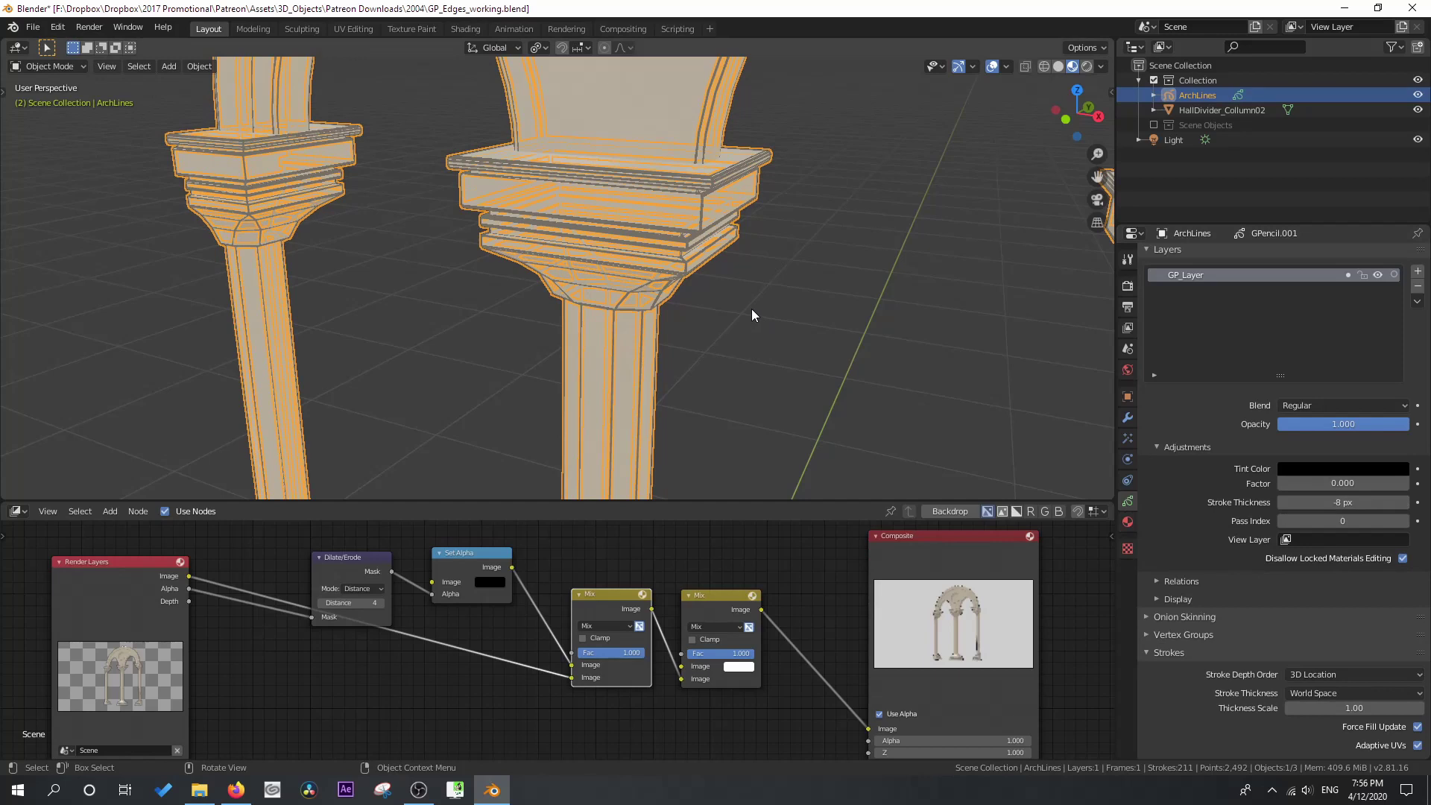
key(KP_0)
click(641, 281)
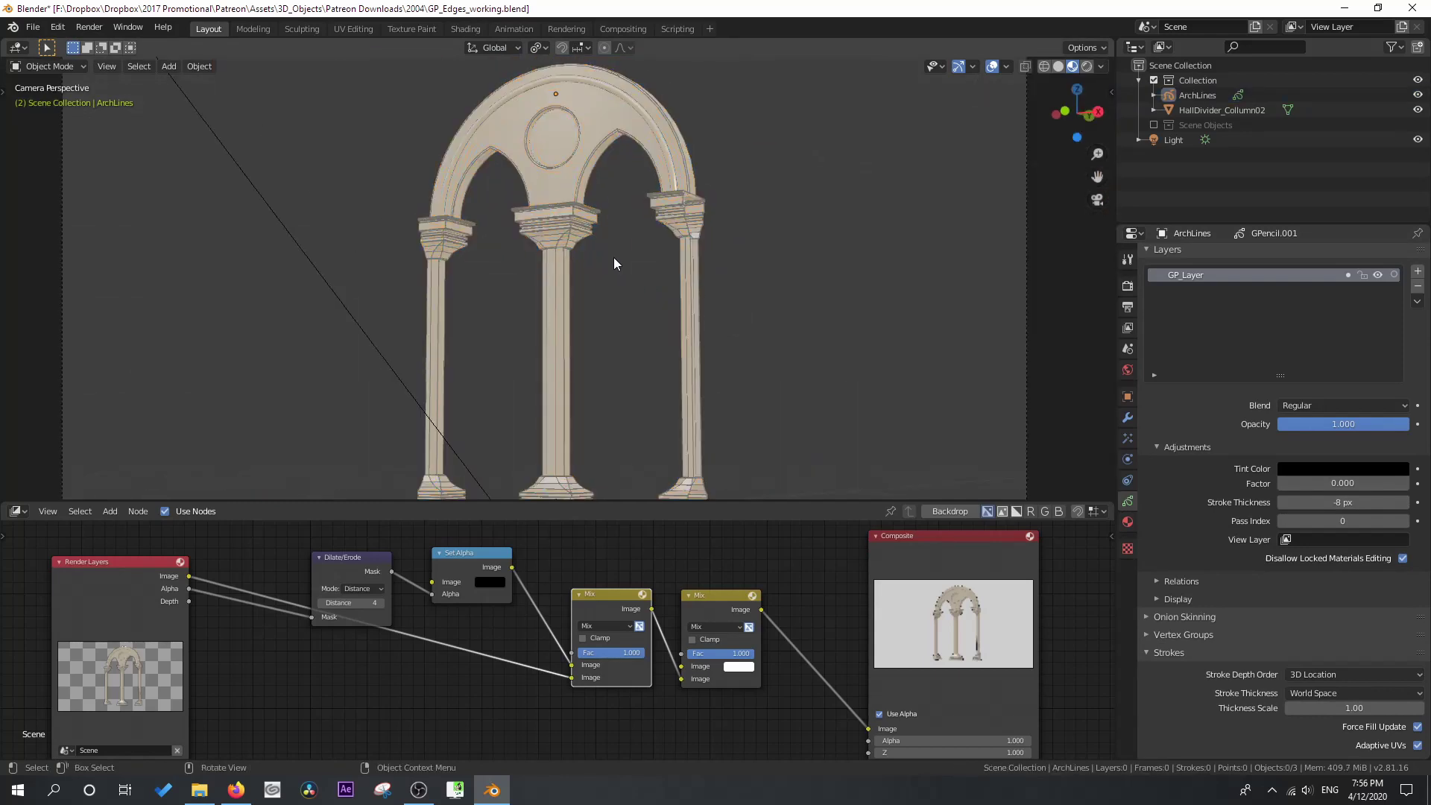
scroll(502, 620, down, 1)
scroll(501, 623, up, 1)
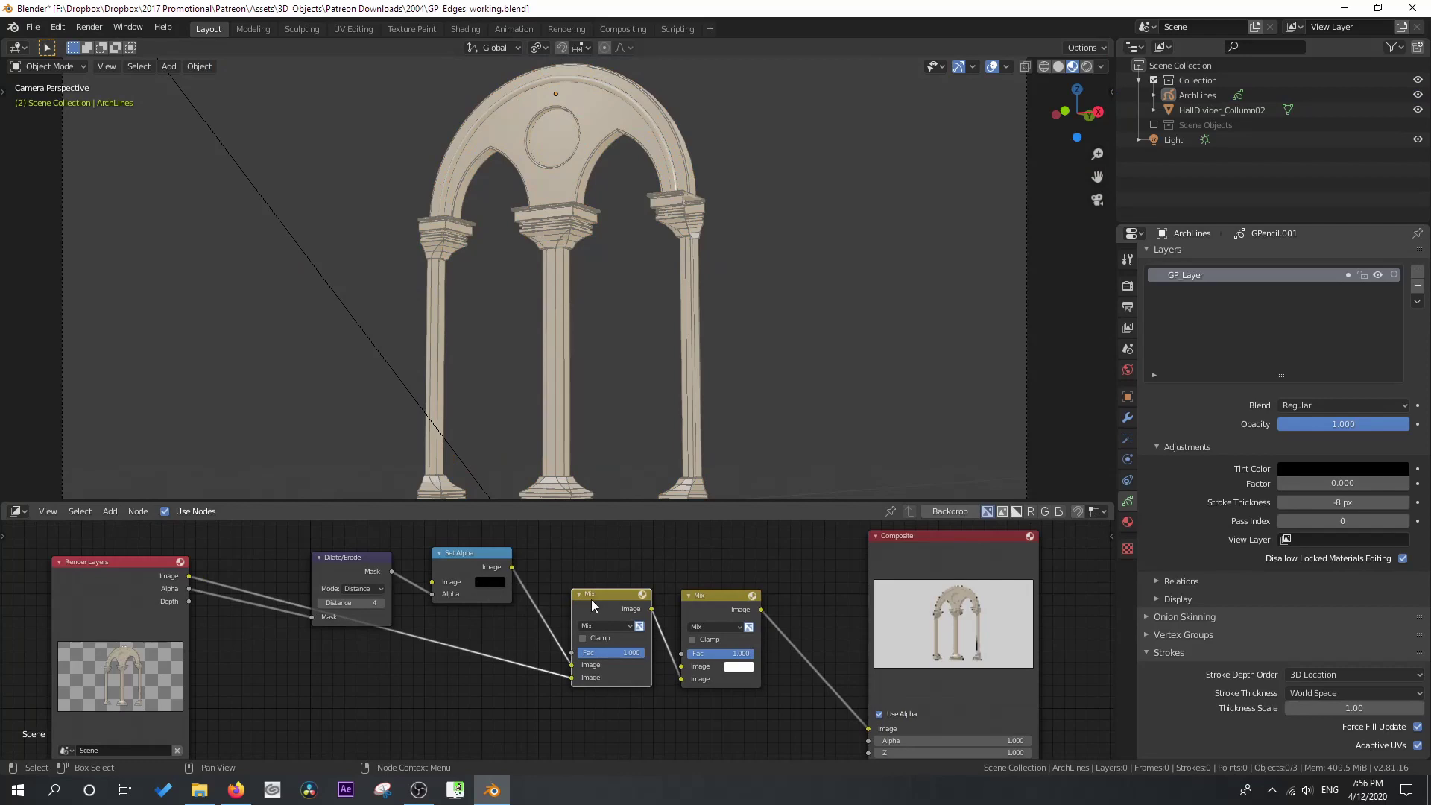
- Darken the Inks stroke colour to value 0.420 and copy that grey into Set Alpha's colour
click(1128, 522)
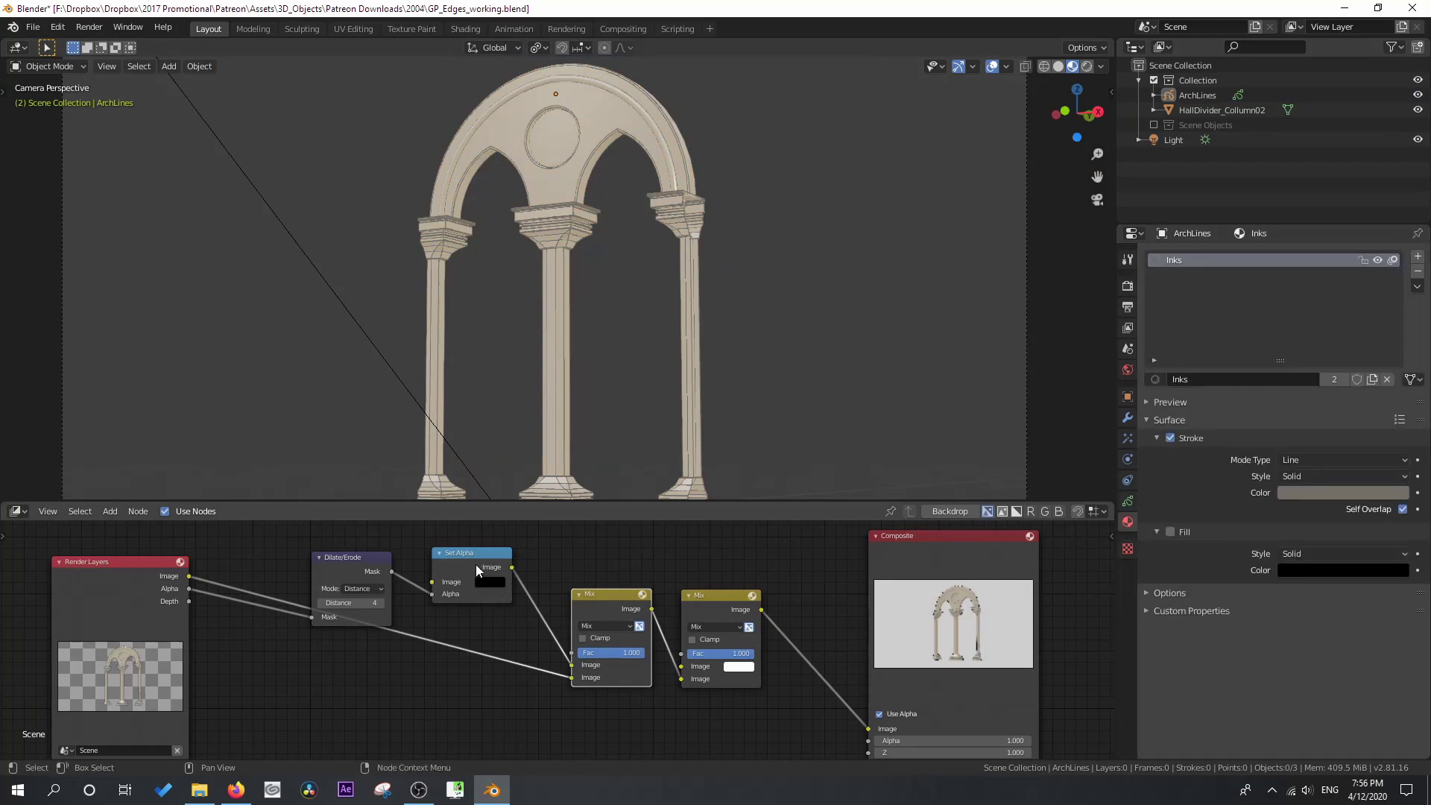
drag(476, 565, 482, 567)
click(1335, 493)
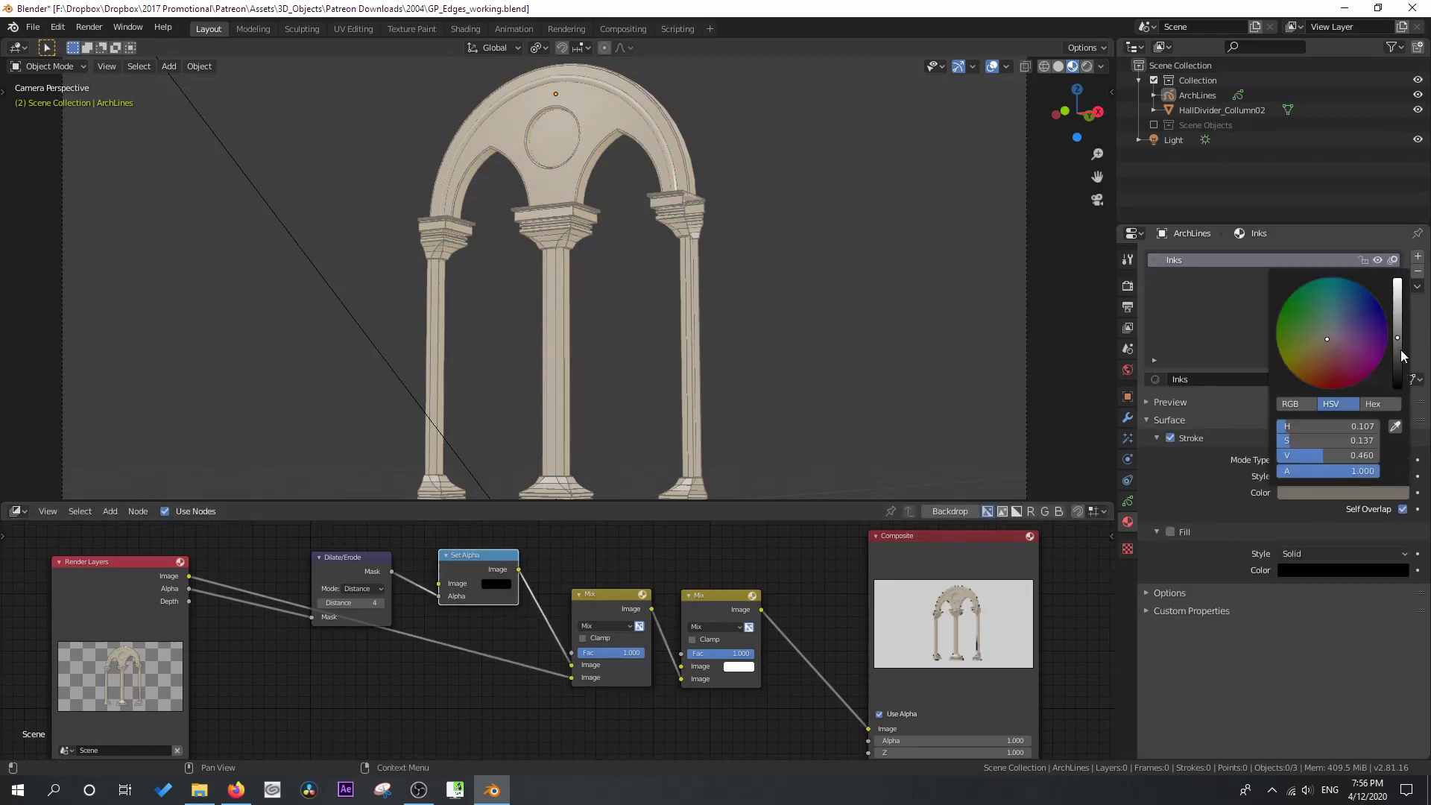
drag(1398, 340, 1398, 342)
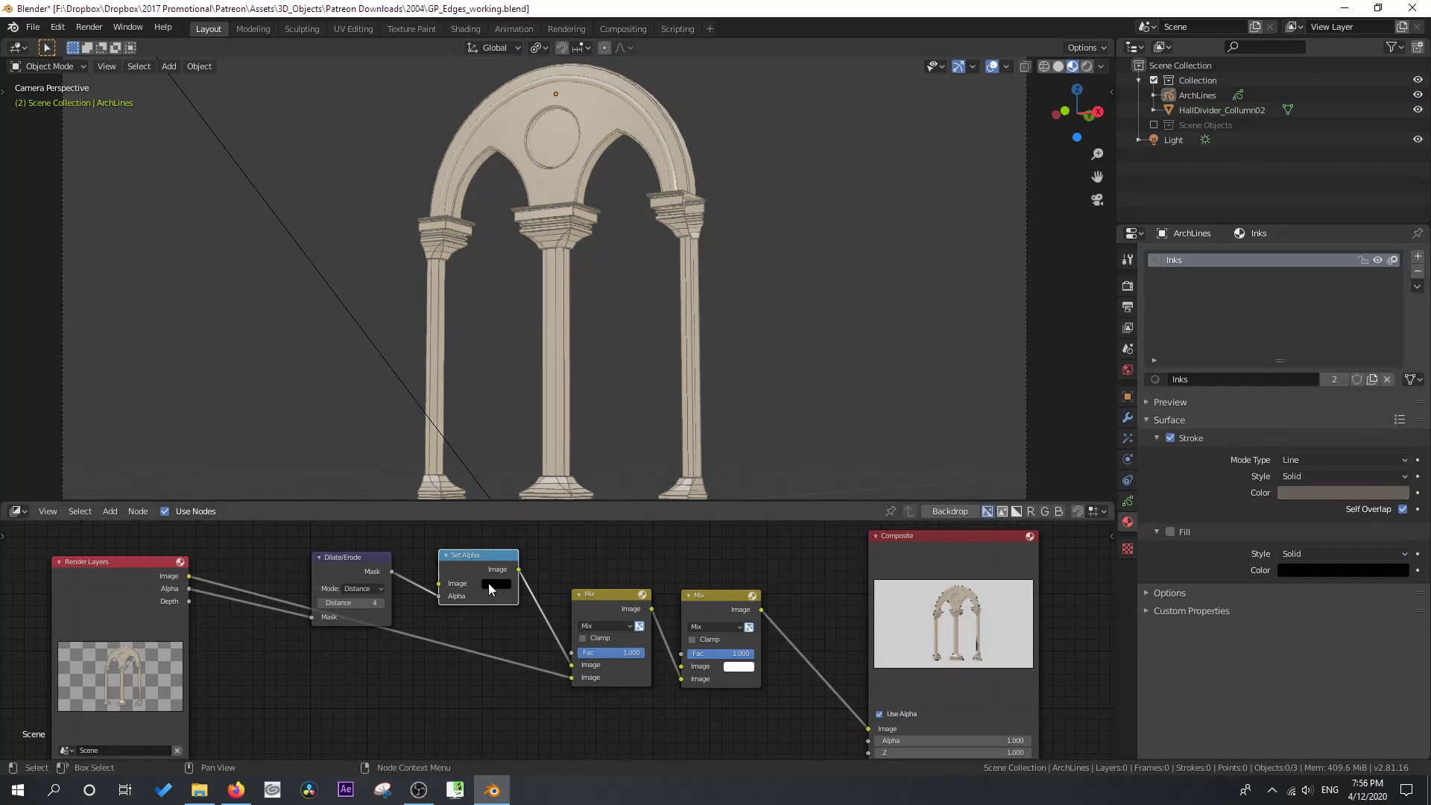
click(493, 583)
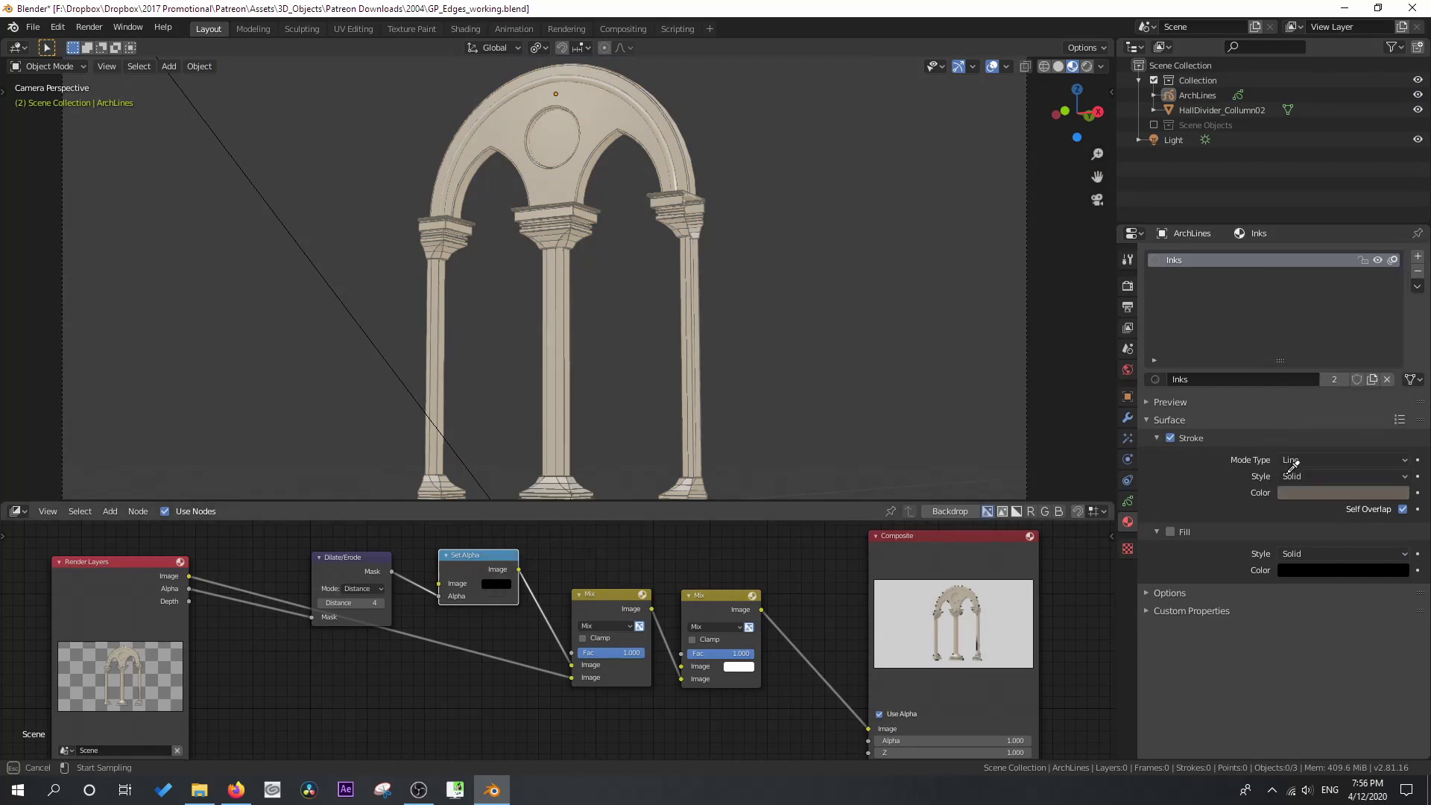
drag(1301, 492, 496, 583)
scroll(560, 561, down, 2)
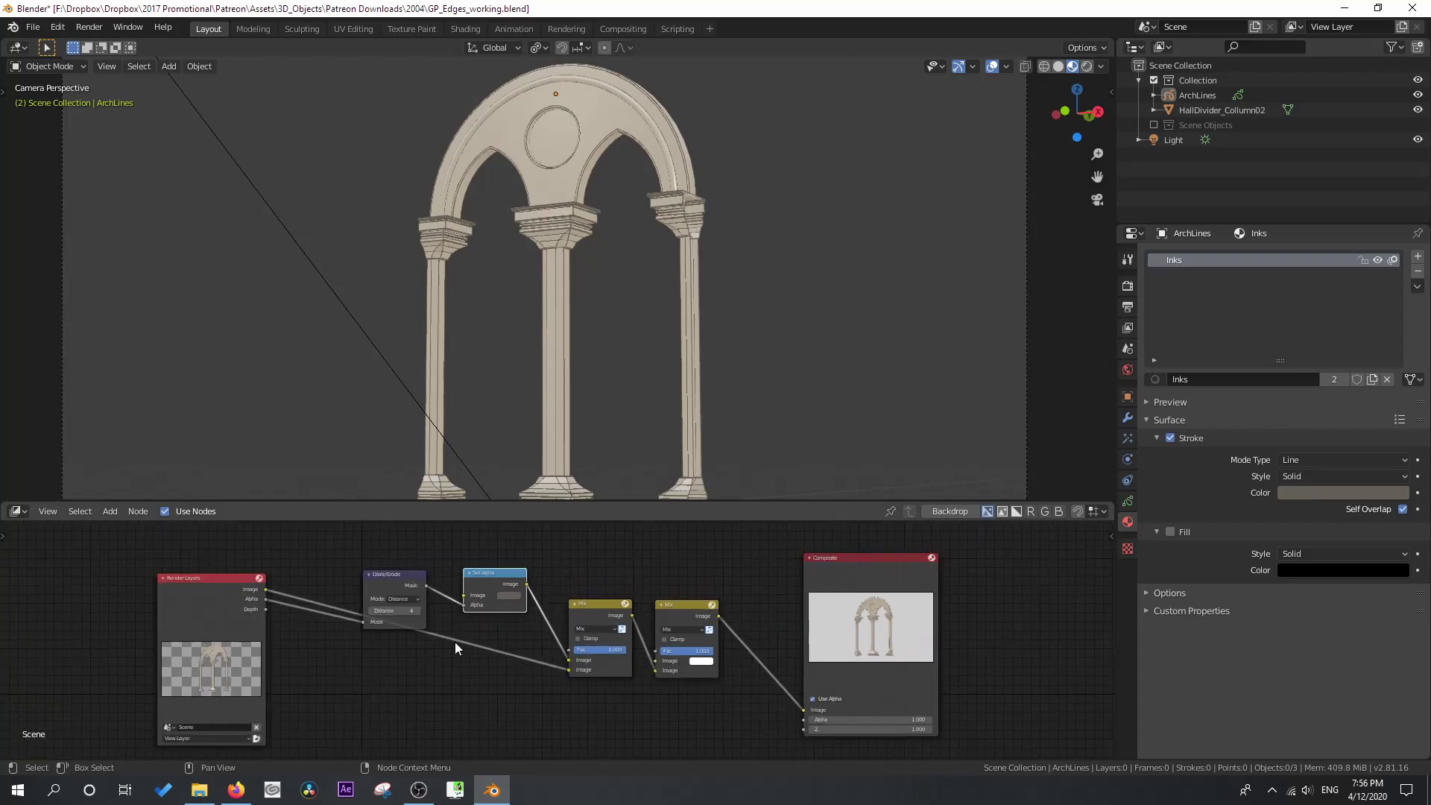
key(F11)
- Zoom and pan around the render result to inspect the ink lines on the columns and their bases
scroll(583, 383, down, 4)
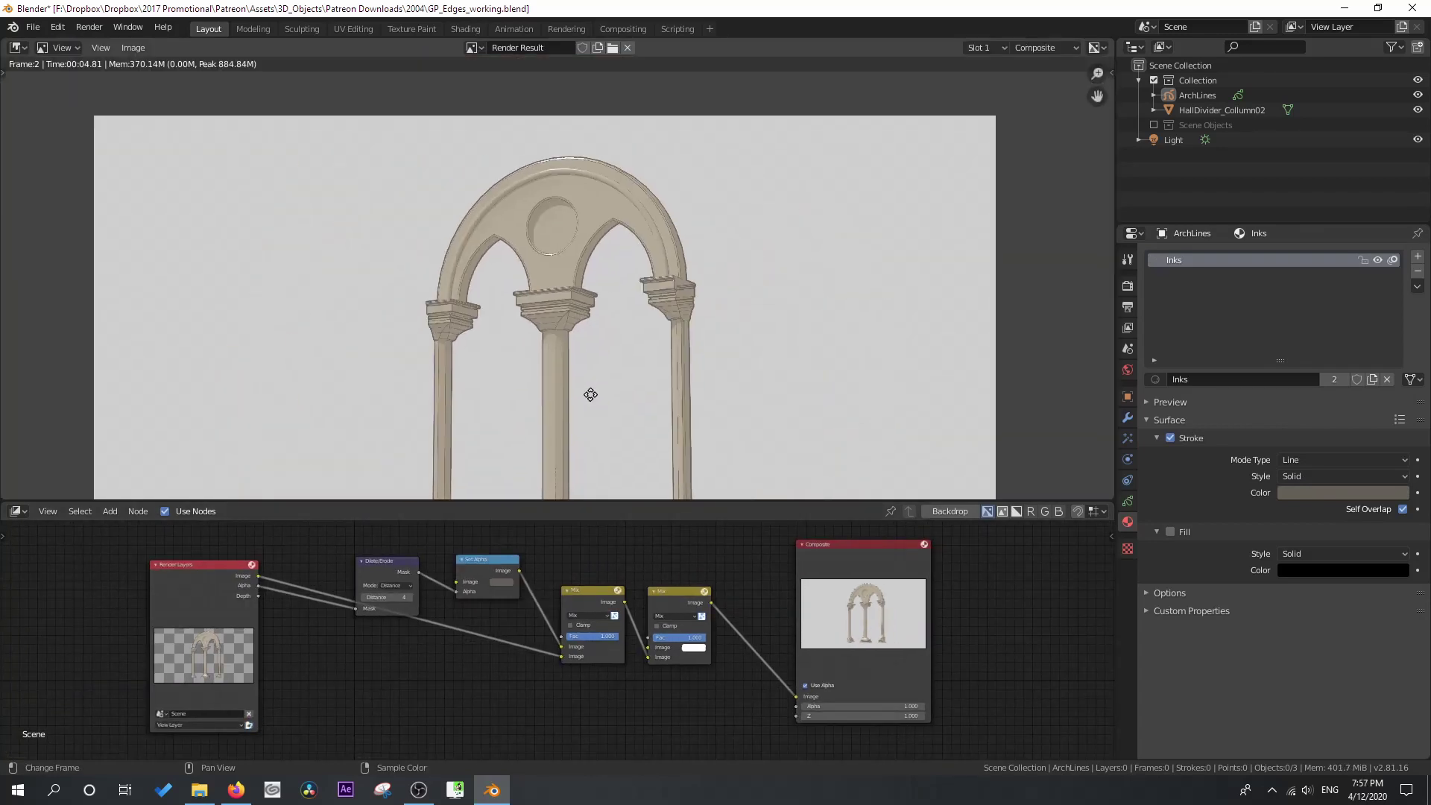
scroll(562, 333, up, 1)
scroll(561, 329, up, 4)
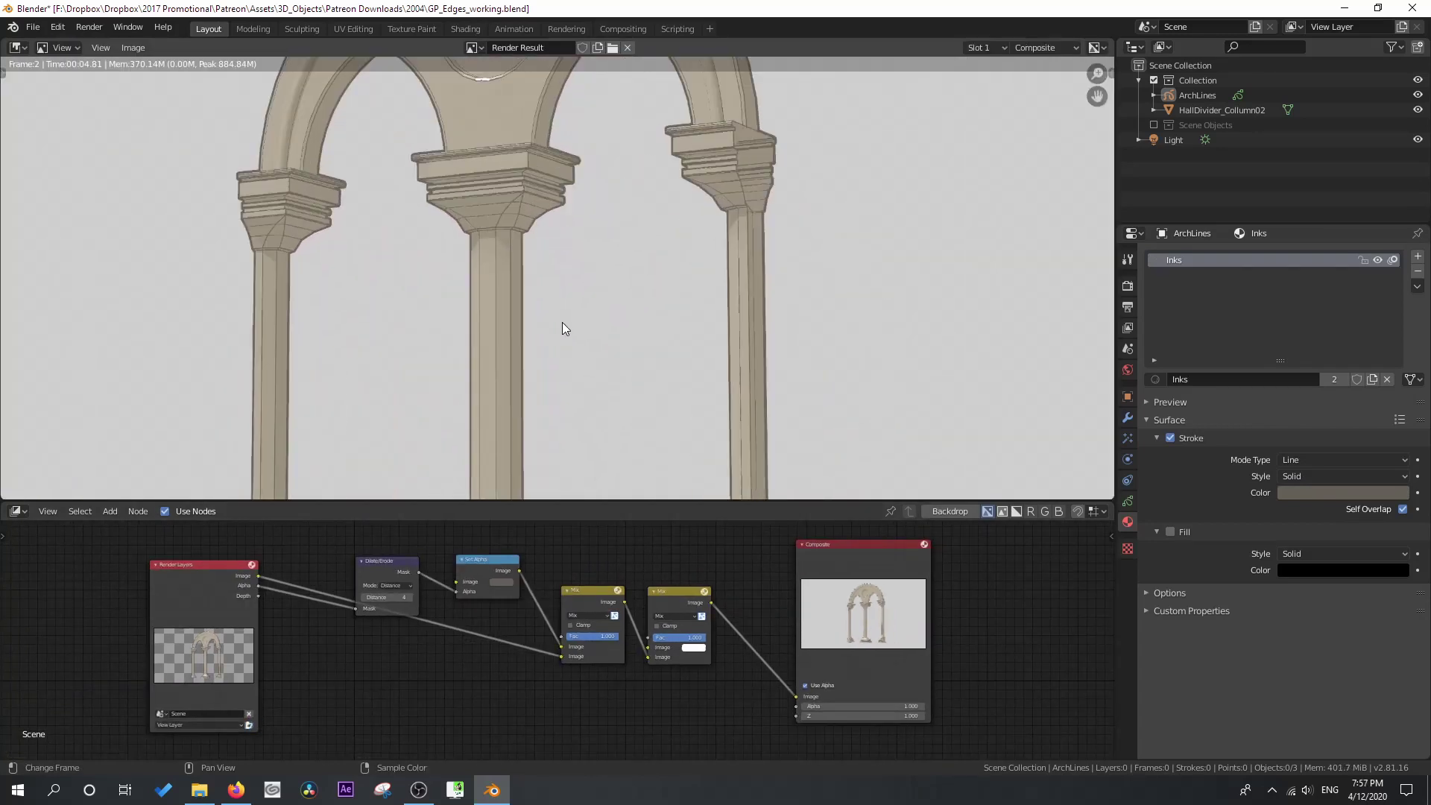
middle_drag(566, 273, 537, 481)
scroll(540, 371, up, 1)
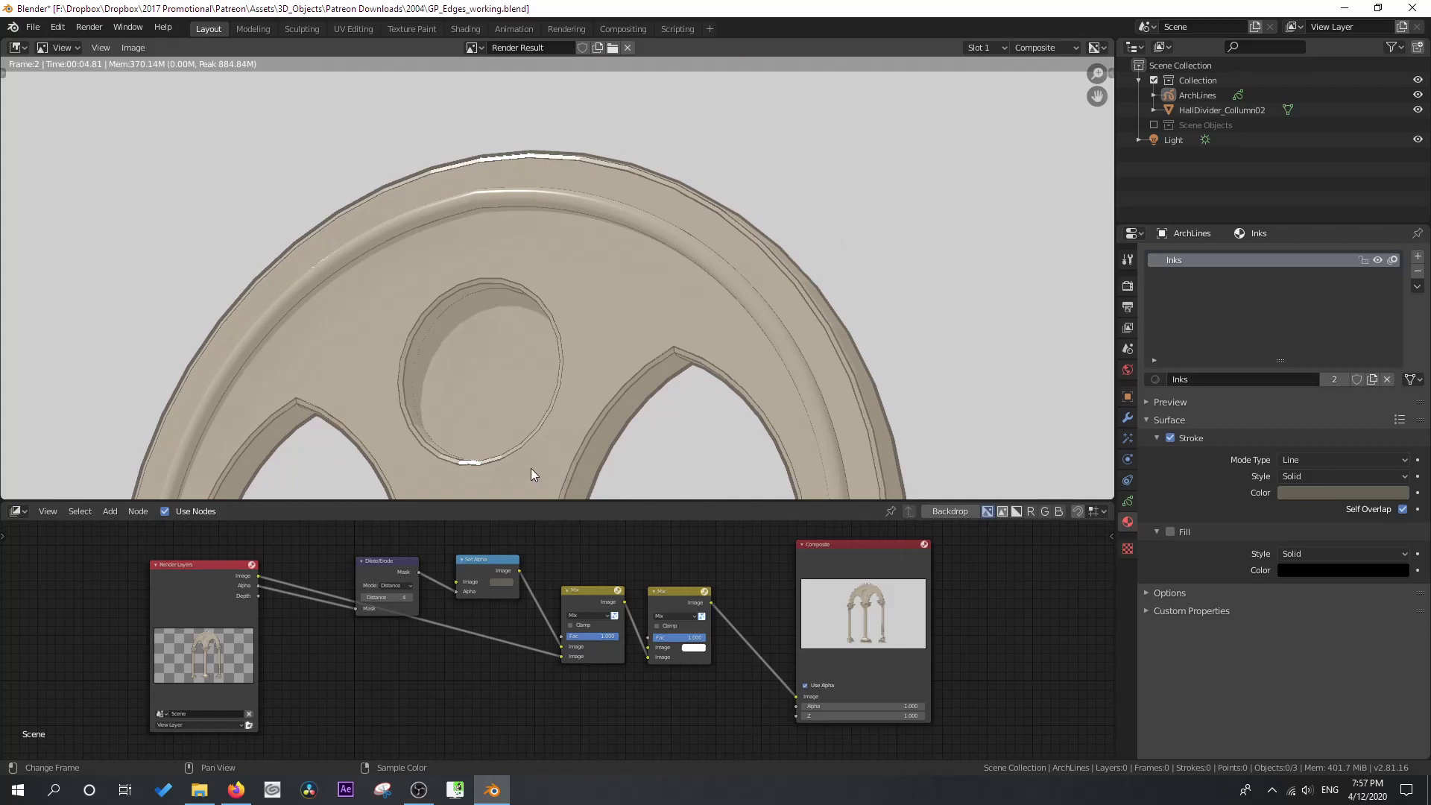
scroll(531, 466, down, 3)
middle_drag(600, 455, 582, 243)
middle_drag(579, 329, 640, 396)
scroll(638, 347, up, 3)
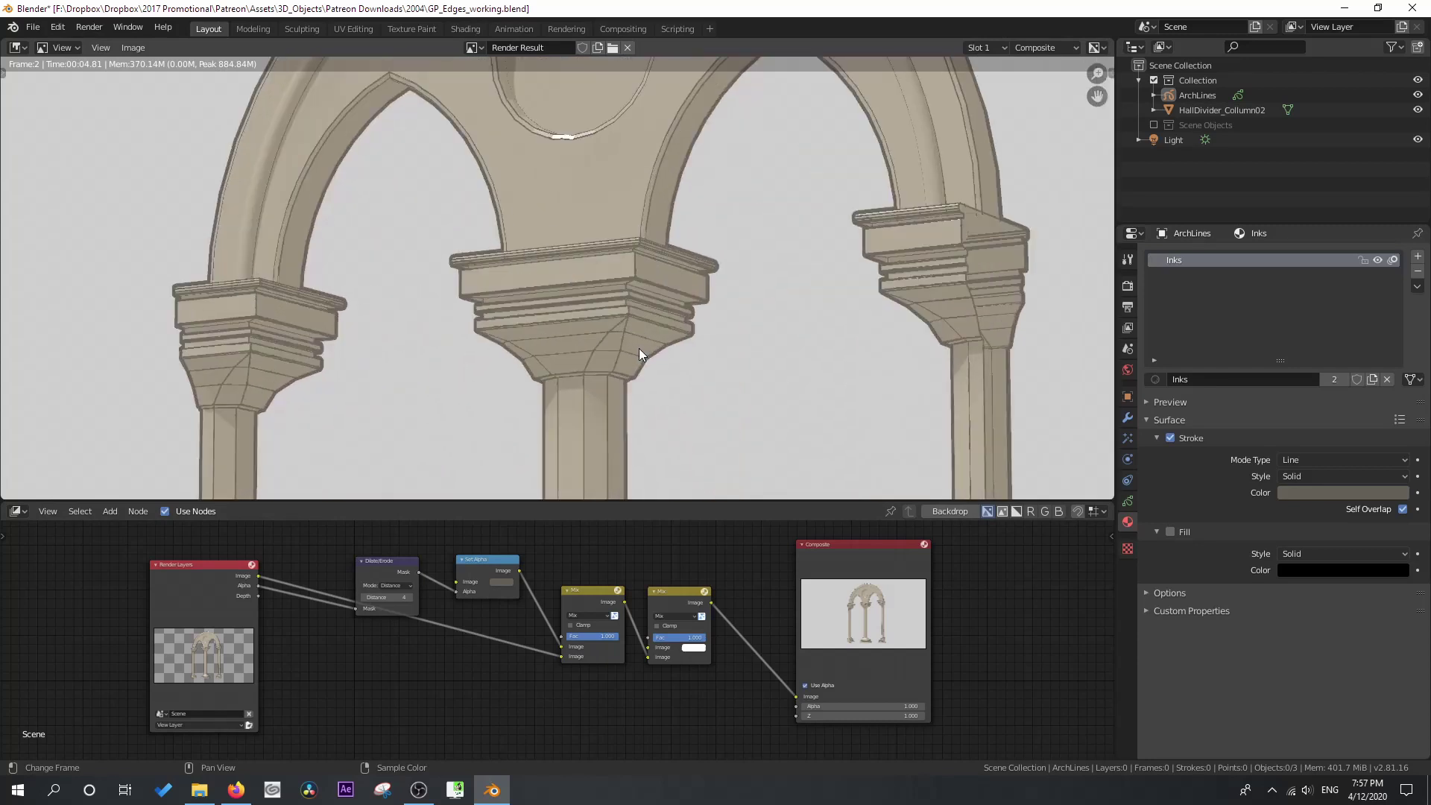
scroll(736, 262, up, 3)
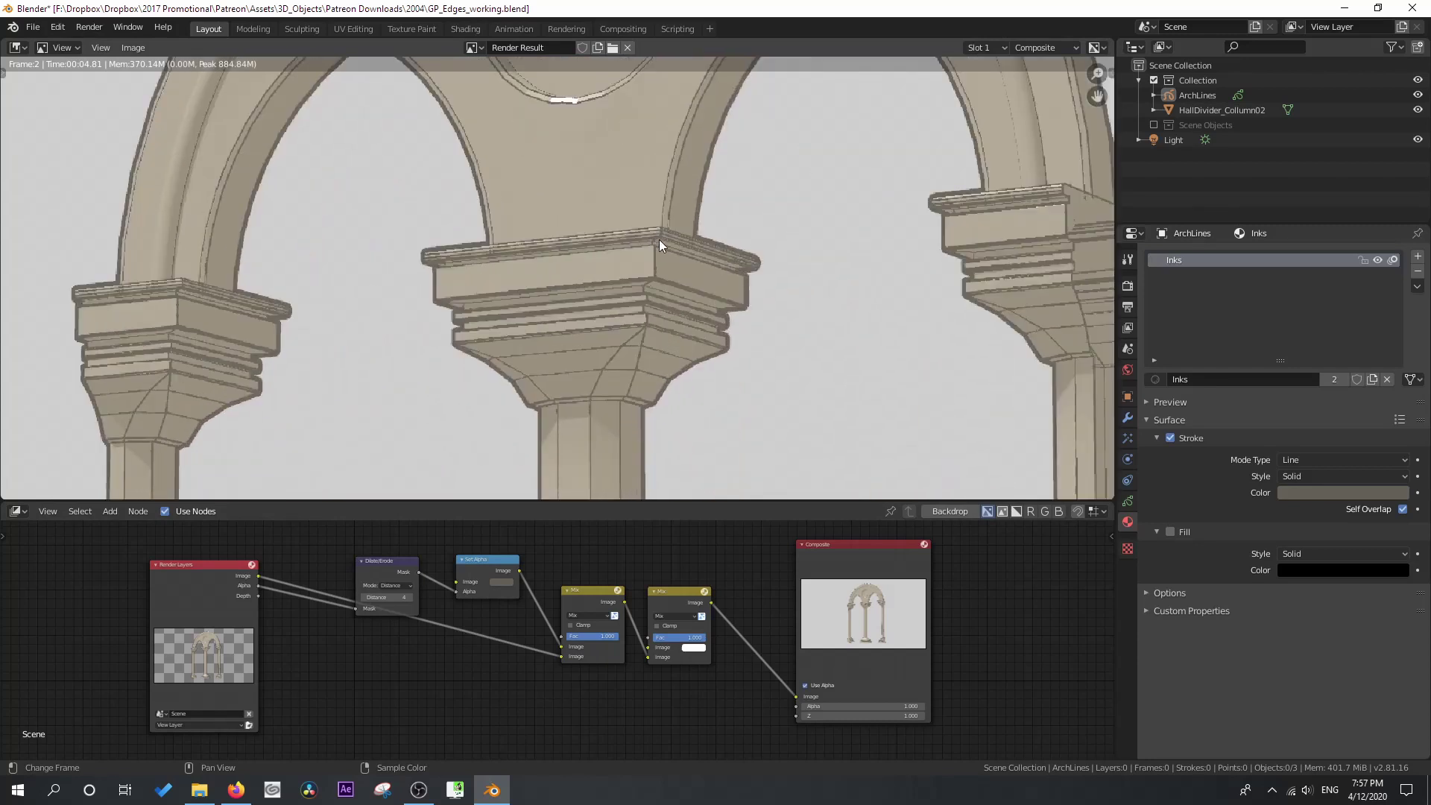
scroll(610, 252, down, 1)
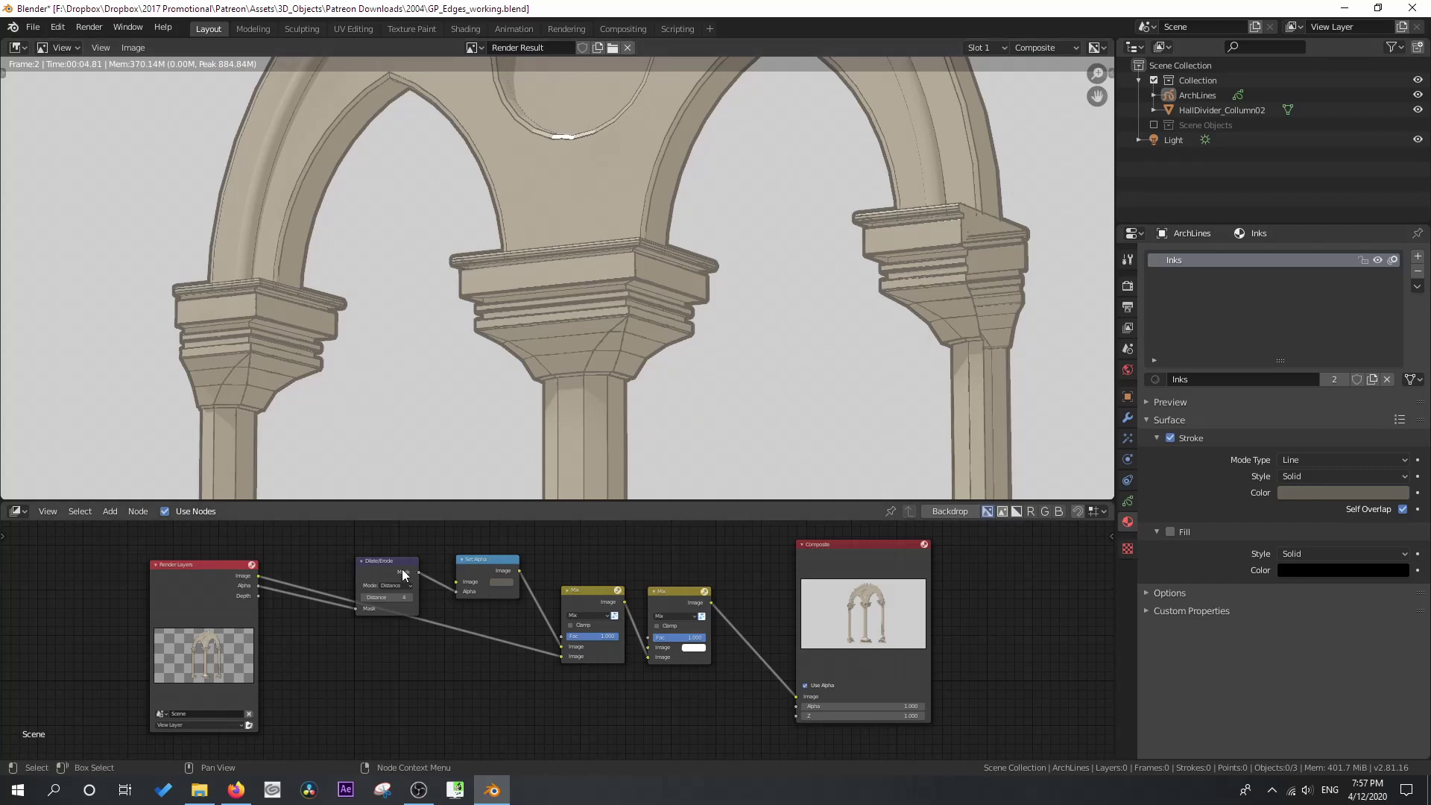
- Pull the Dilate/Erode, Set Alpha, Mix/Composite and Render Layers nodes closer together, then recentre the arcade
drag(404, 576, 372, 558)
drag(508, 554, 461, 549)
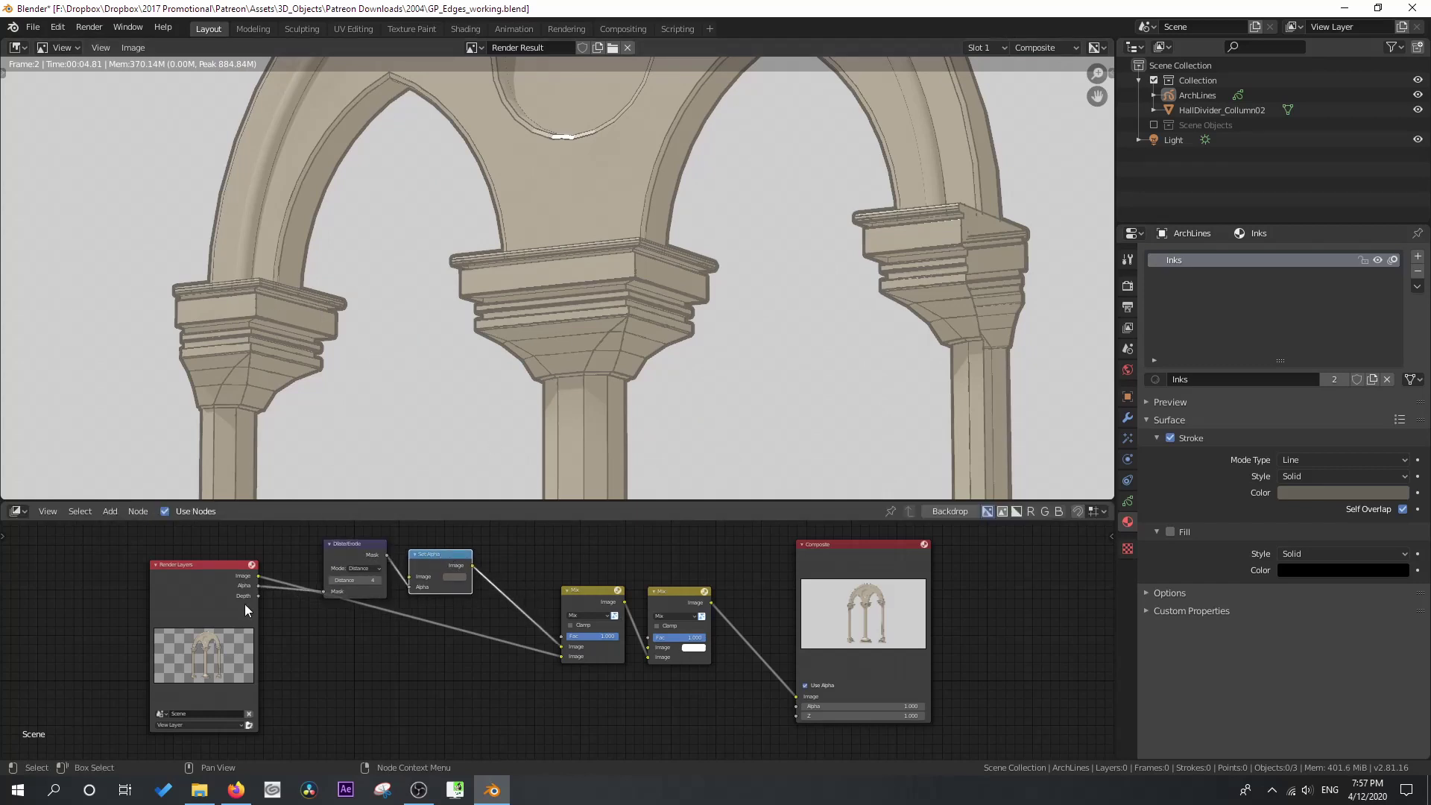
drag(593, 590, 533, 577)
drag(878, 600, 791, 610)
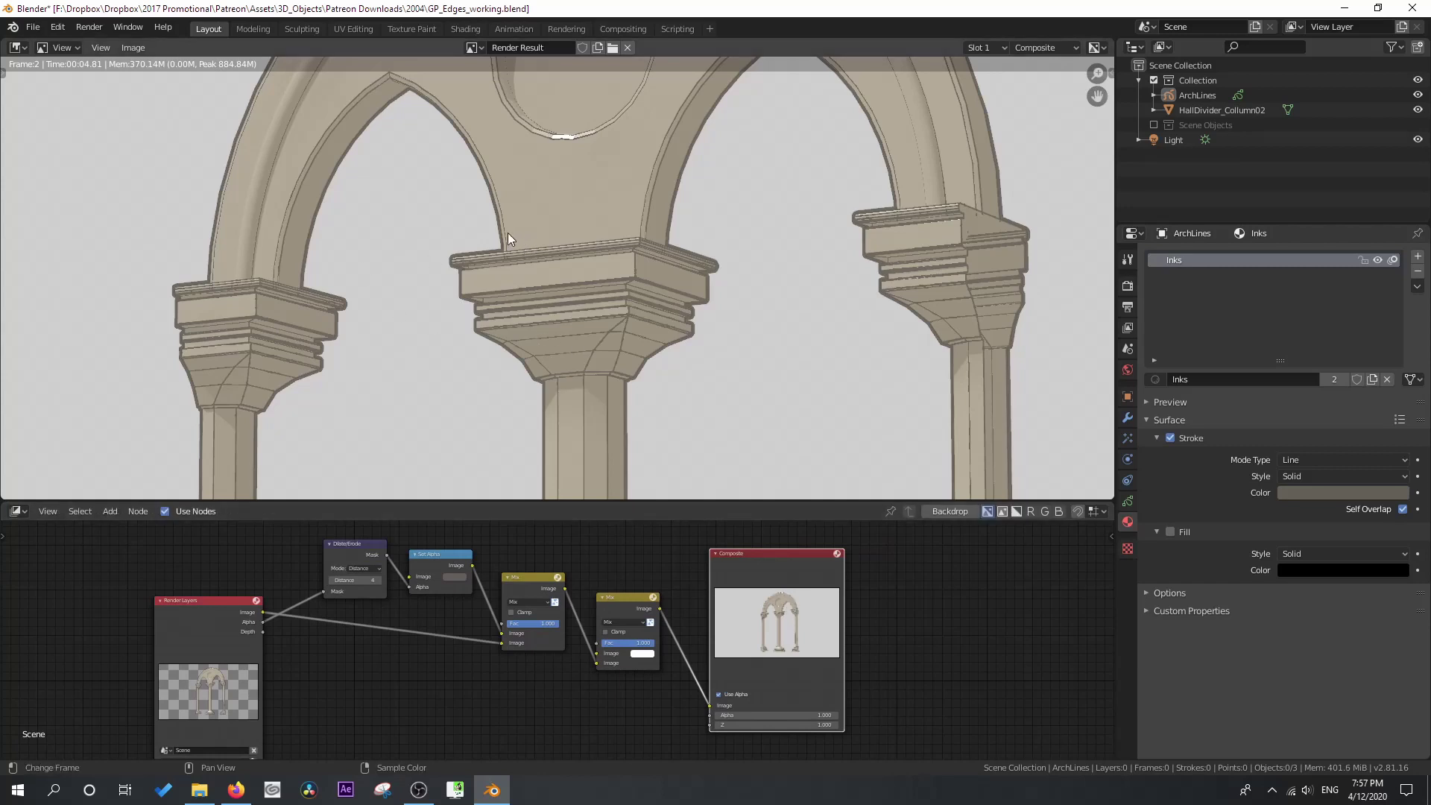
middle_drag(485, 259, 457, 445)
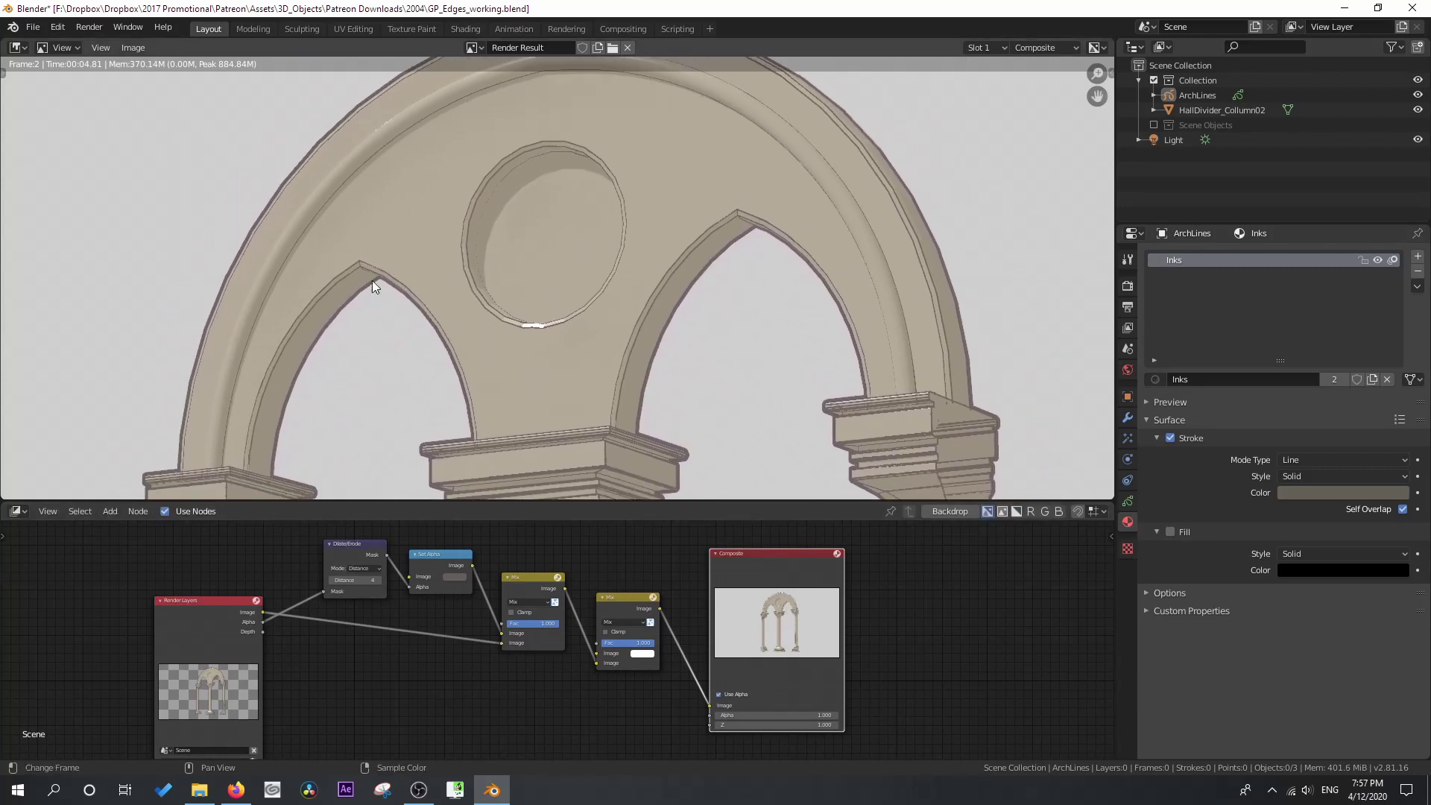
scroll(514, 370, down, 5)
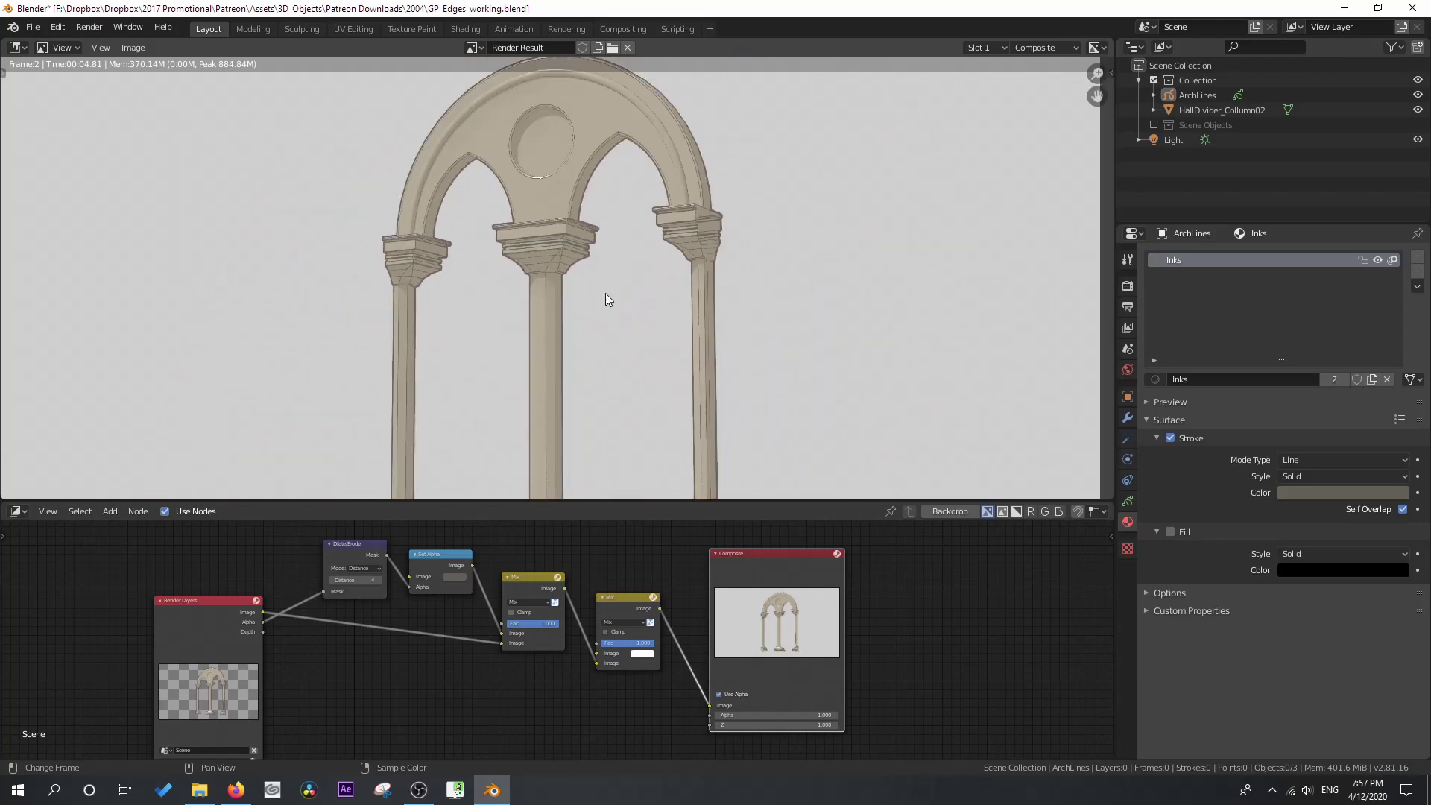
middle_drag(597, 347, 625, 331)
scroll(623, 335, down, 1)
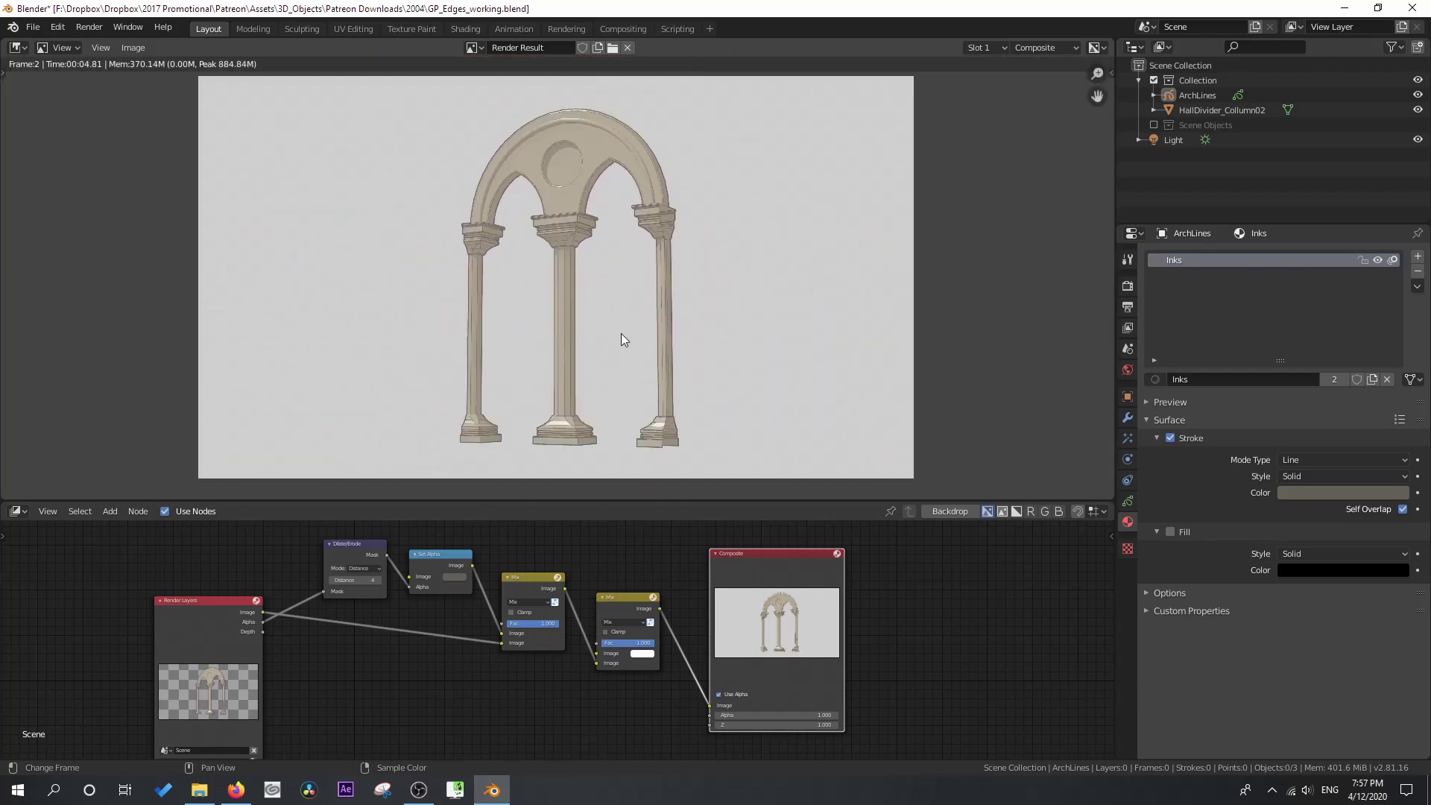